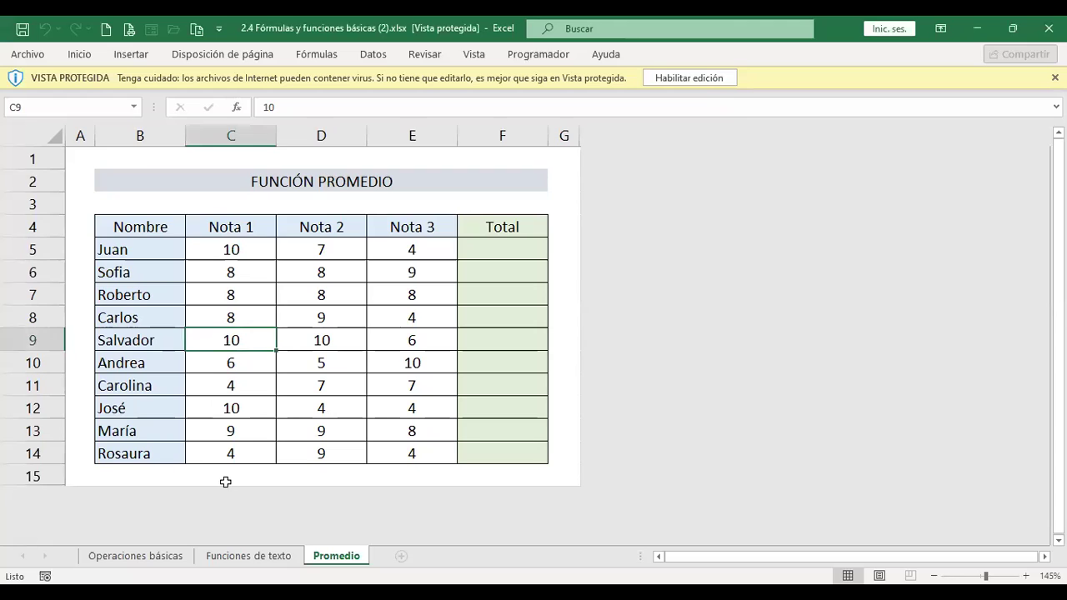
# - Enable editing of the protected workbook and go to the Operaciones básicas sheet
pyautogui.click(693, 76)
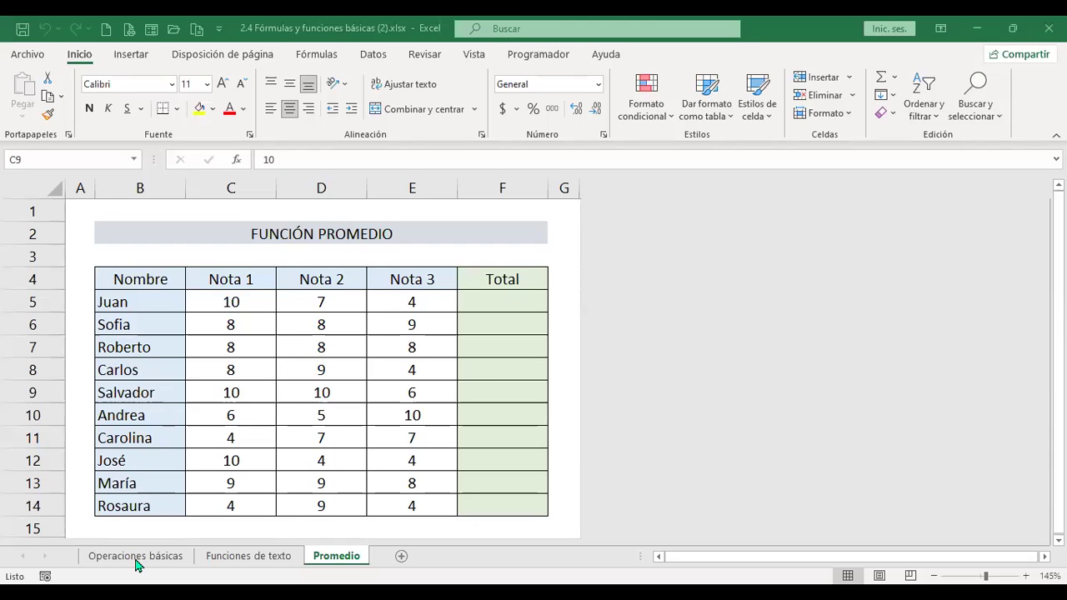
pyautogui.click(136, 562)
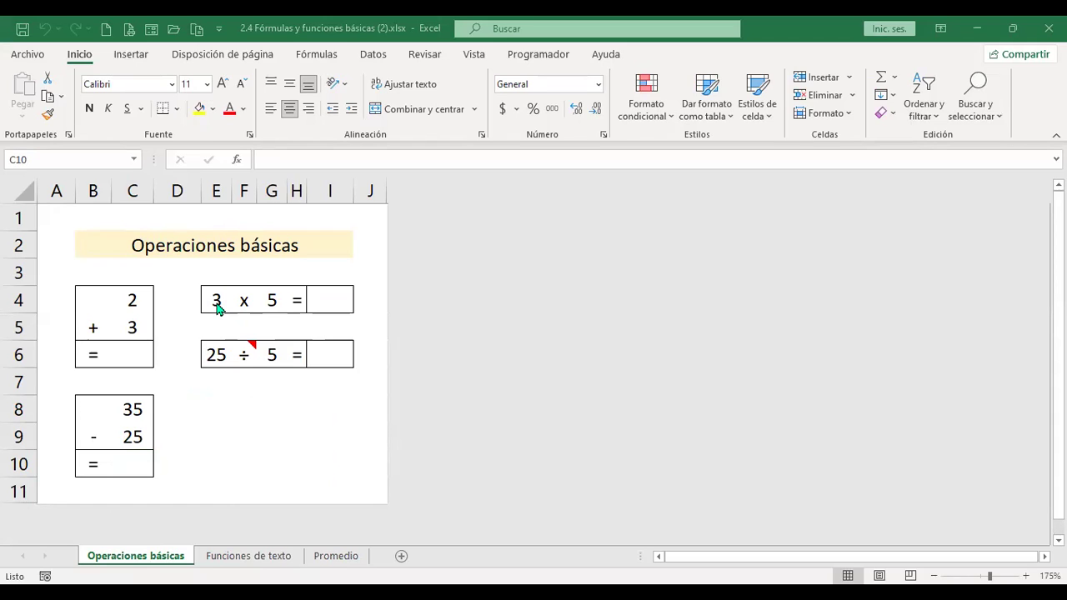
# - Enter the addition formula =+C5+C4 in C6
pyautogui.click(125, 350)
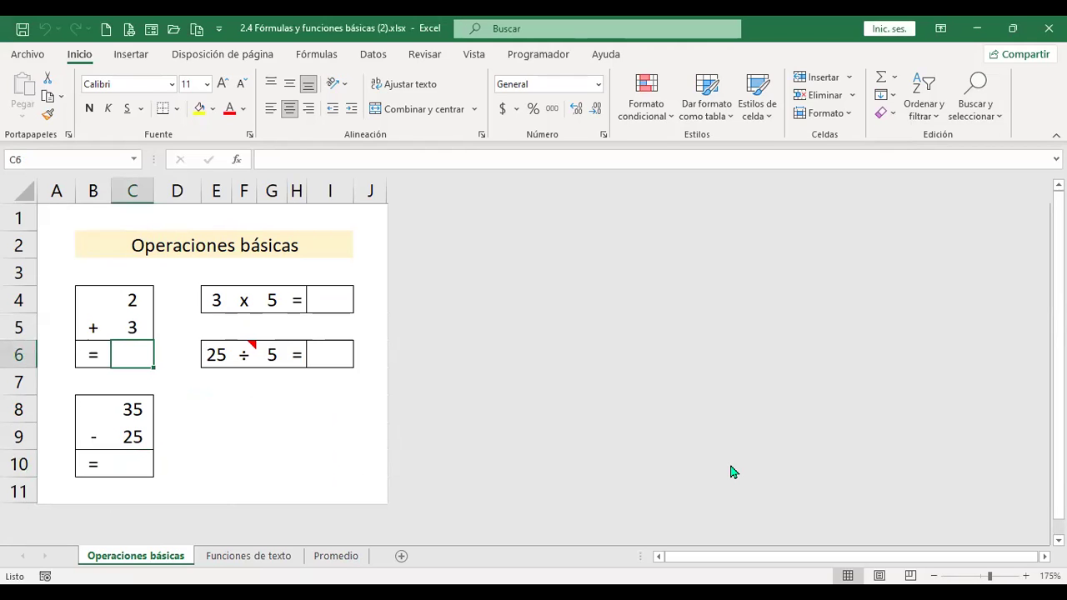
pyautogui.write('+')
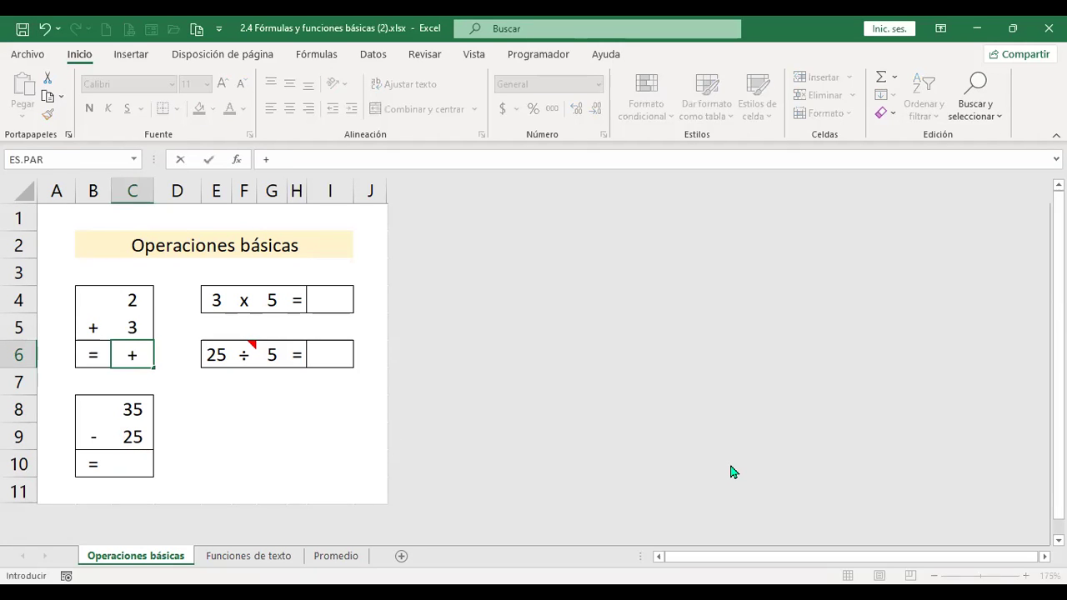
pyautogui.press('Up')
pyautogui.write('+')
pyautogui.press('Up')
pyautogui.press('Up')
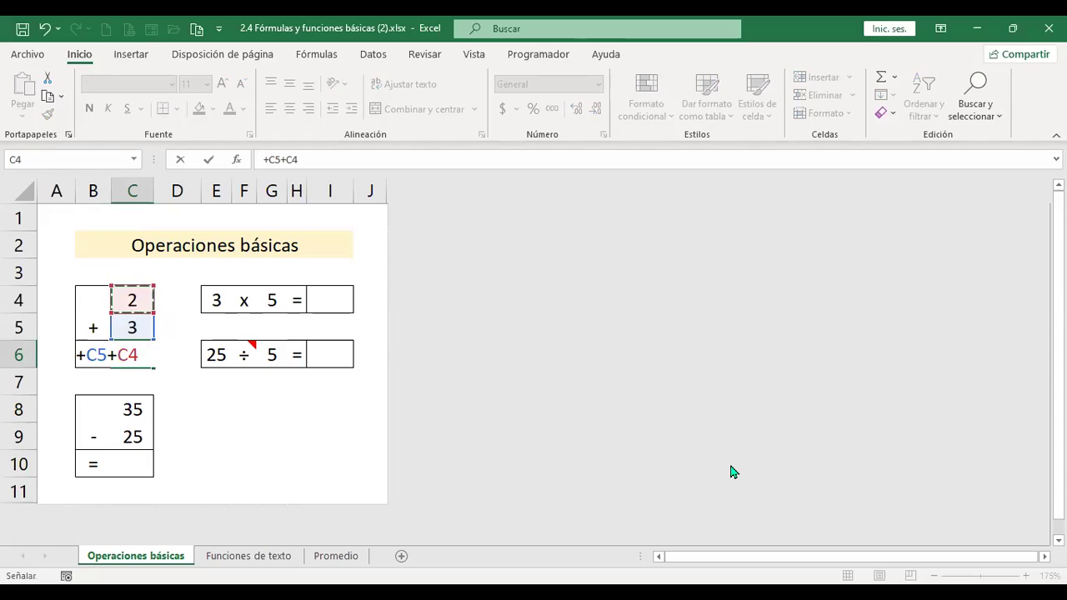
pyautogui.press('Return')
pyautogui.press('Up')
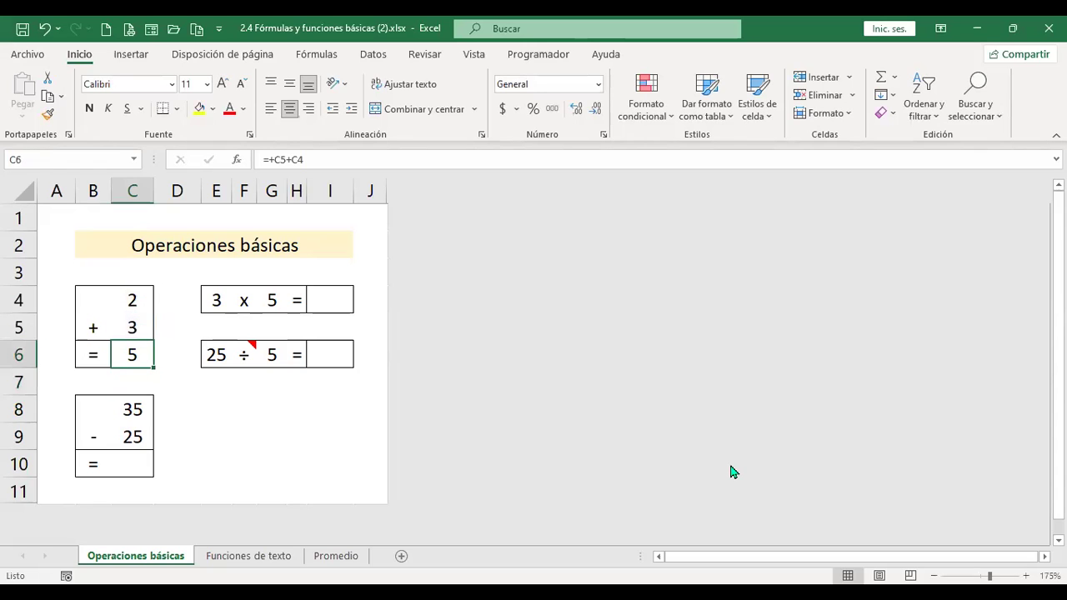
# - Replace C6's formula with =+SUMA(C4:C5), giving 5
pyautogui.write('+')
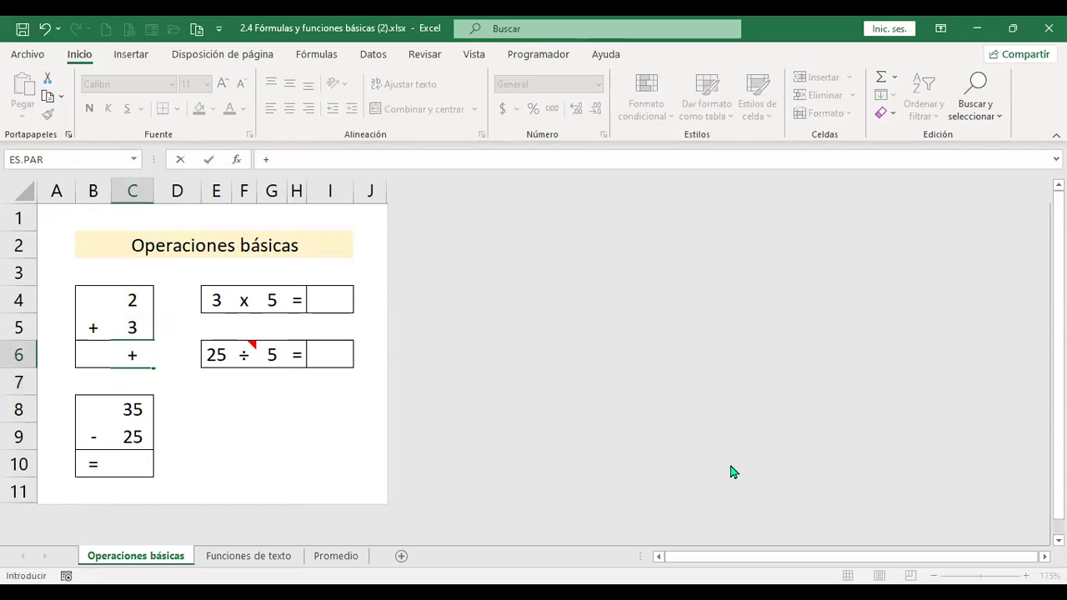
pyautogui.write('suma')
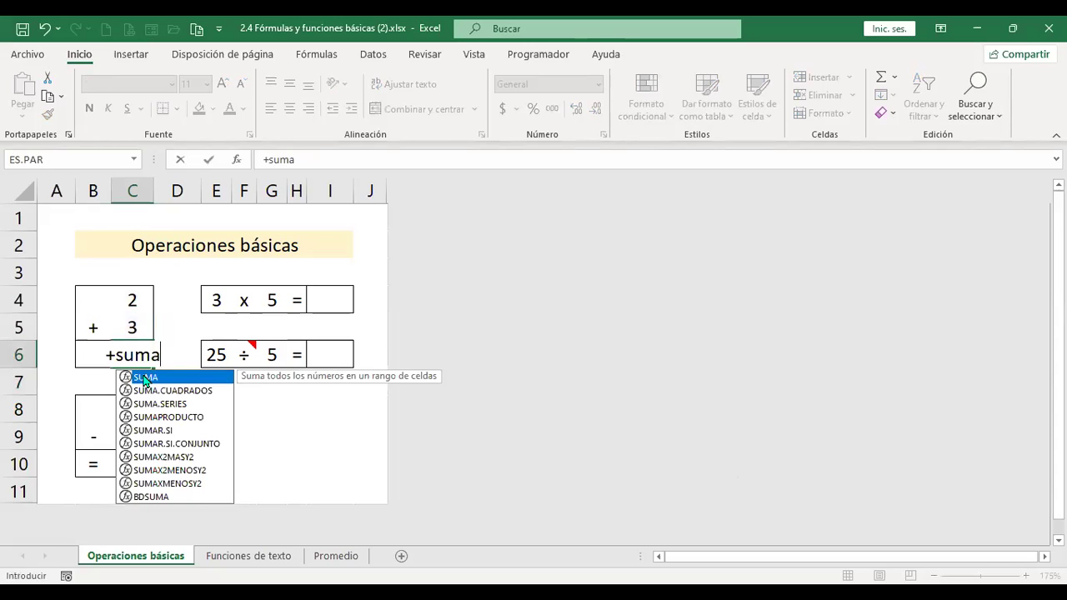
pyautogui.press('Tab')
pyautogui.moveTo(130, 300); pyautogui.dragTo(129, 327)
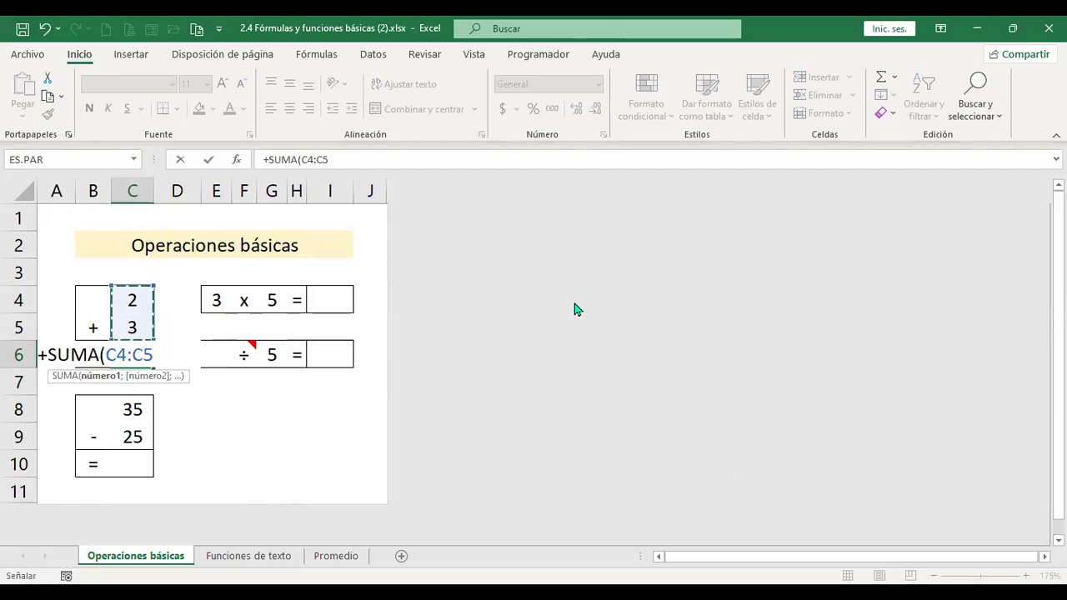
pyautogui.press('Return')
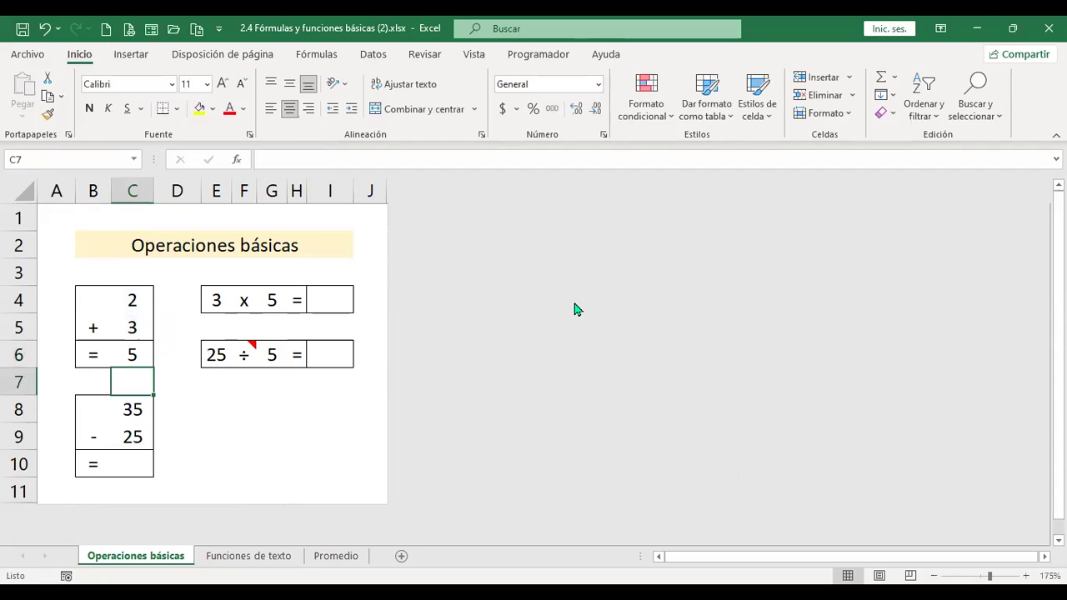
pyautogui.press('Down')
pyautogui.press('Down')
pyautogui.press('Down')
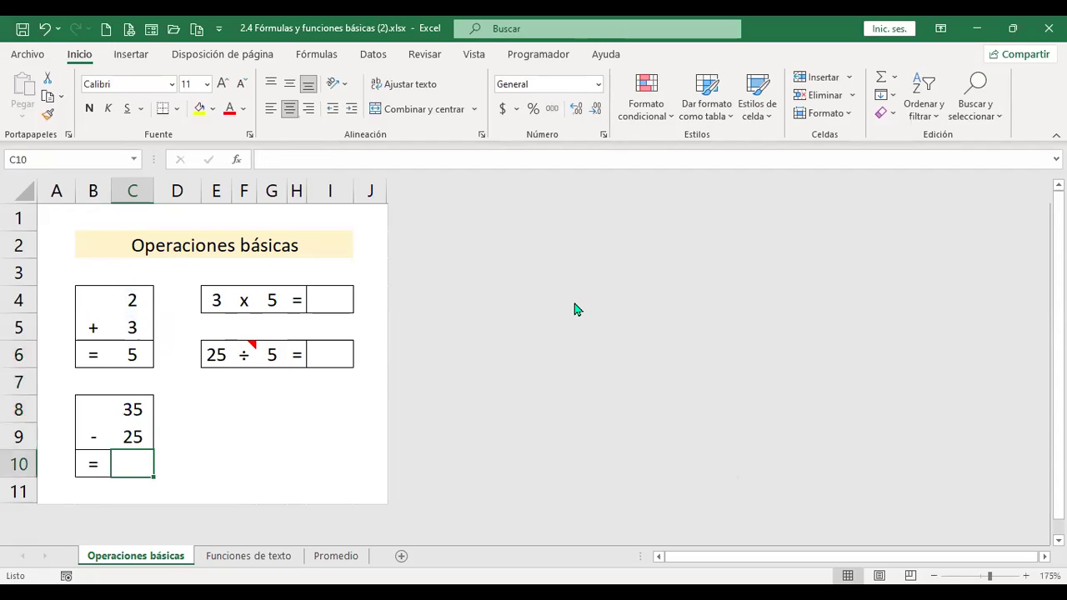
# - Enter the subtraction formula =+C9-C8 in C10
pyautogui.write('+')
pyautogui.press('Up')
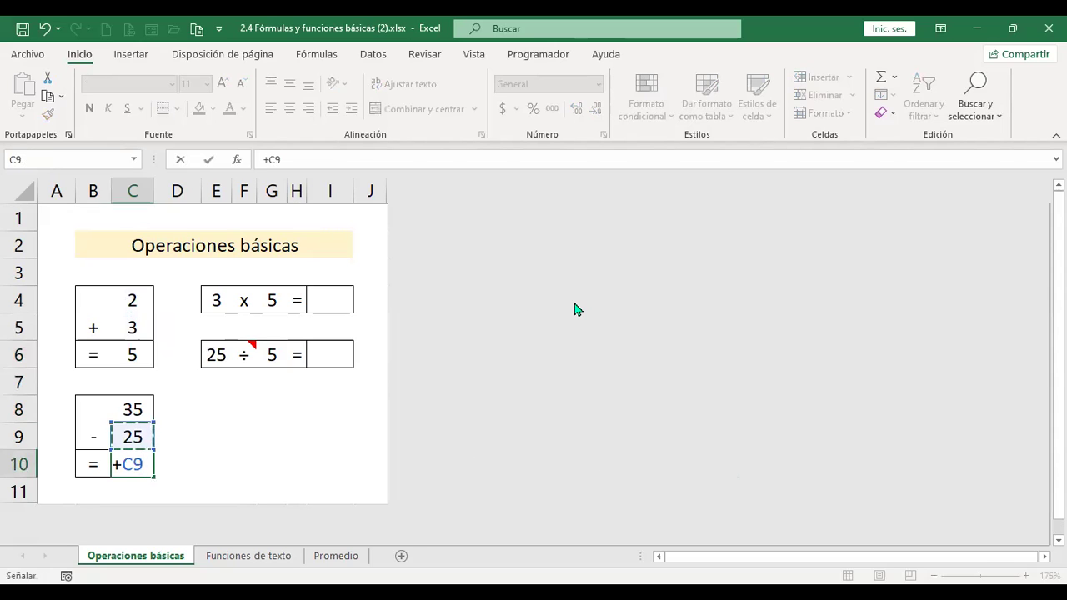
pyautogui.write('-')
pyautogui.press('Up')
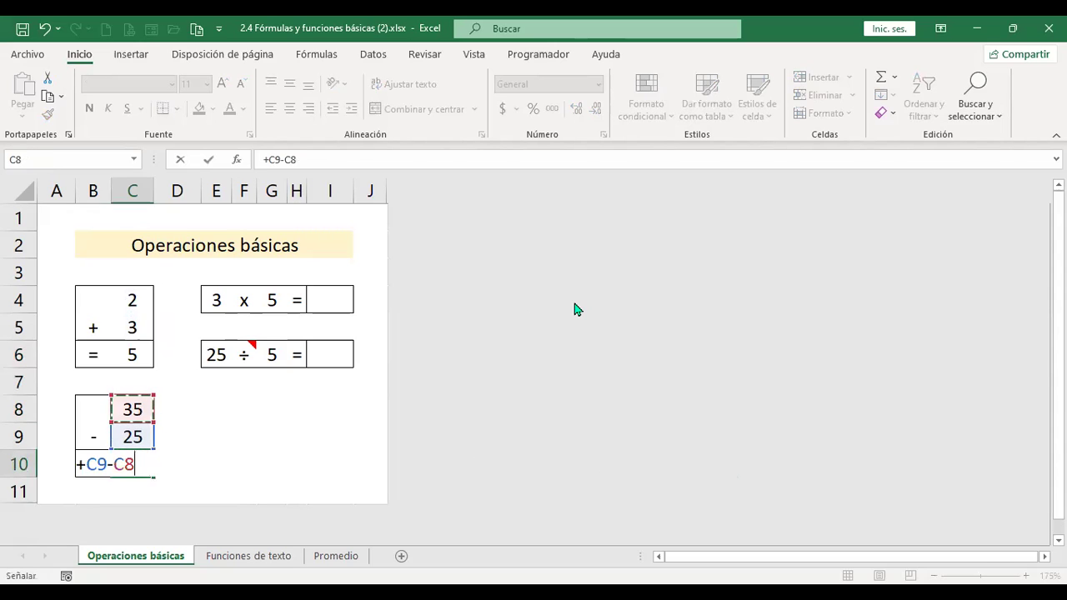
pyautogui.press('Return')
pyautogui.press('Up')
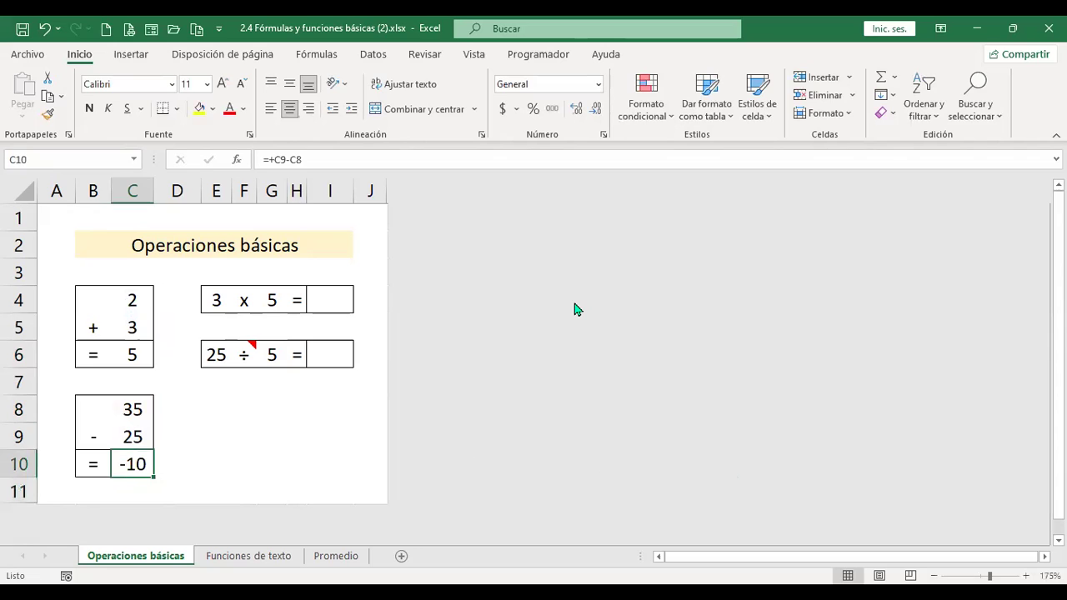
# - Rewrite C10 as =+C8-C9 so it shows 10 (35 minus 25)
pyautogui.press('F2')
pyautogui.press('Escape')
pyautogui.write('+')
pyautogui.press('Up')
pyautogui.press('Up')
pyautogui.press('Up')
pyautogui.press('Down')
pyautogui.write('-')
pyautogui.press('Up')
pyautogui.press('Return')
pyautogui.press('Up')
pyautogui.press('Up')
pyautogui.press('Up')
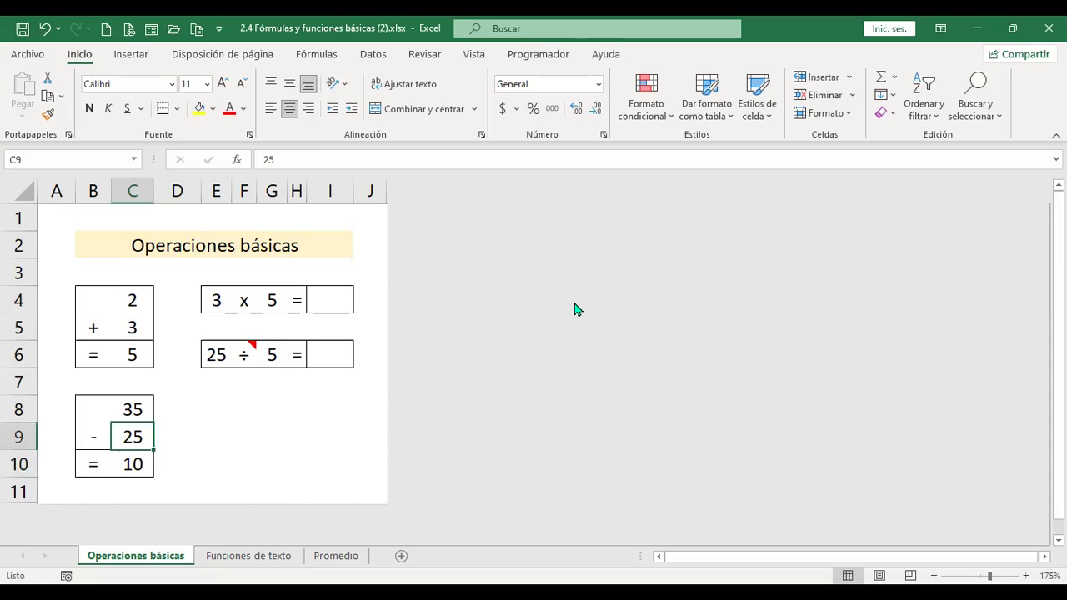
pyautogui.press('Right')
pyautogui.press('Right')
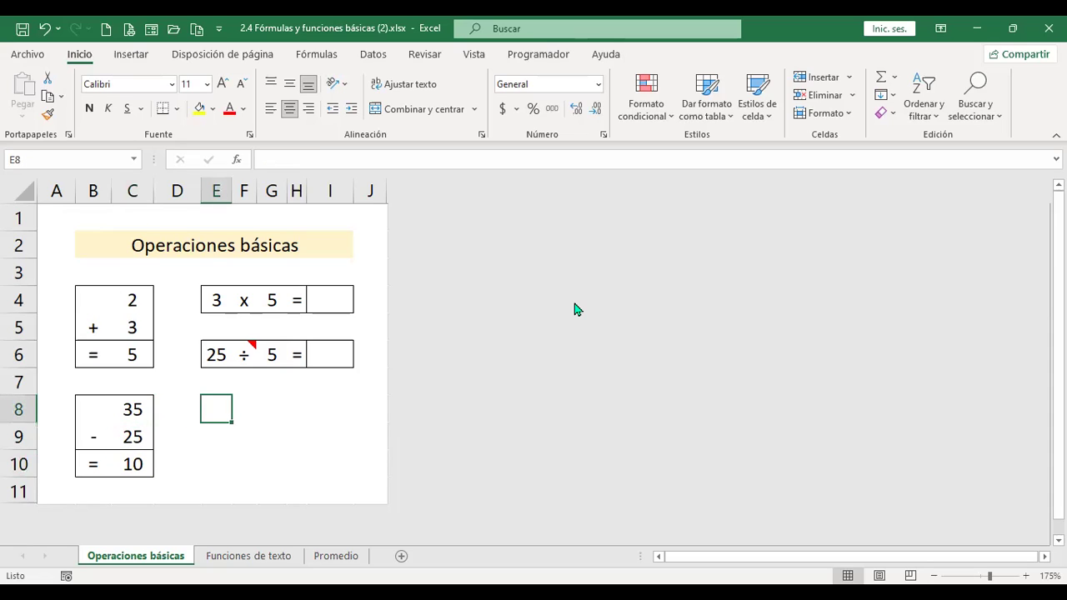
# - Enter the multiplication formula =+G4*E4 in I4
pyautogui.press('Up')
pyautogui.press('Up')
pyautogui.press('Up')
pyautogui.press('Up')
pyautogui.press('Right')
pyautogui.press('Right')
pyautogui.press('Right')
pyautogui.press('Right')
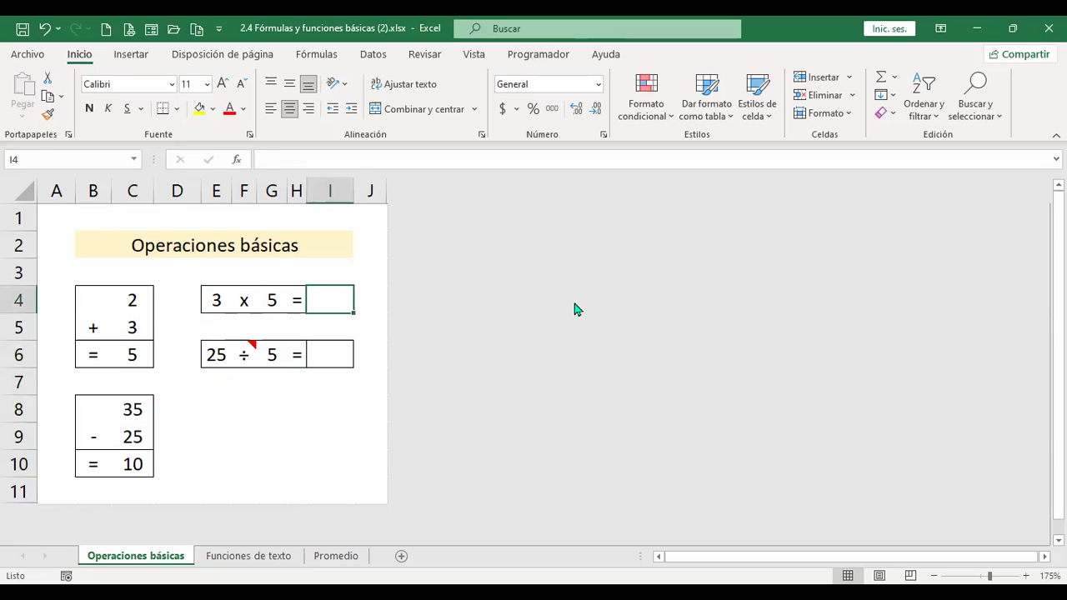
pyautogui.write('+')
pyautogui.press('Left')
pyautogui.press('Left')
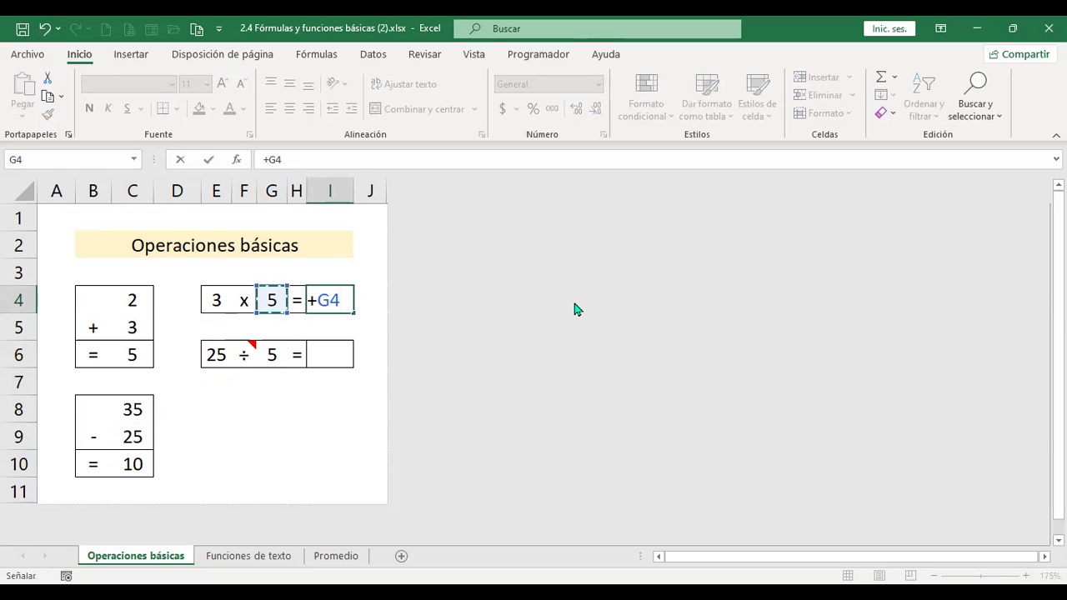
pyautogui.write('*')
pyautogui.press('Left')
pyautogui.press('Left')
pyautogui.press('Left')
pyautogui.press('Left')
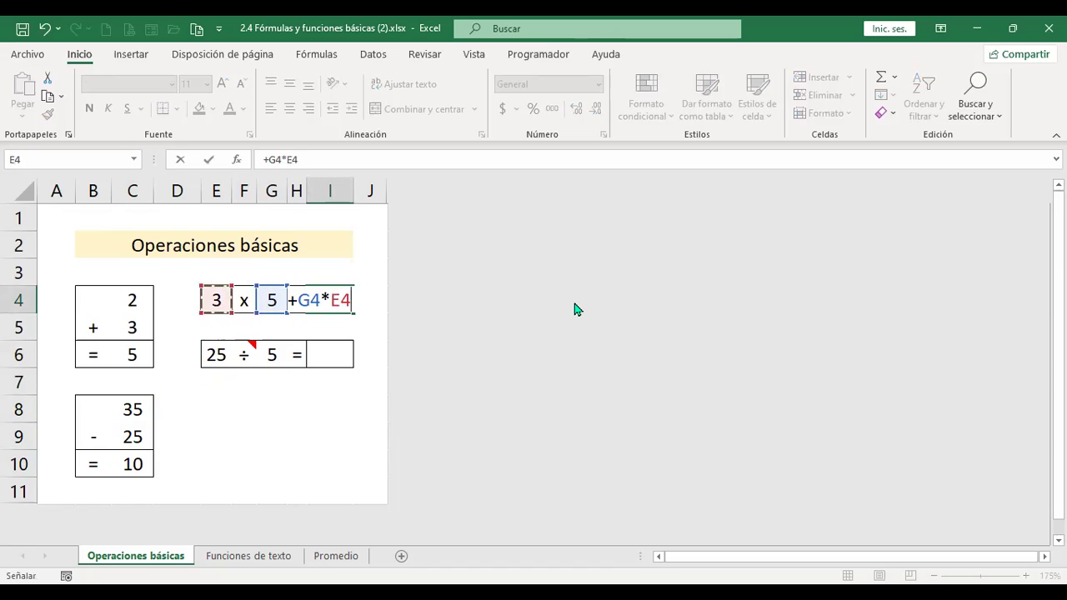
pyautogui.press('Return')
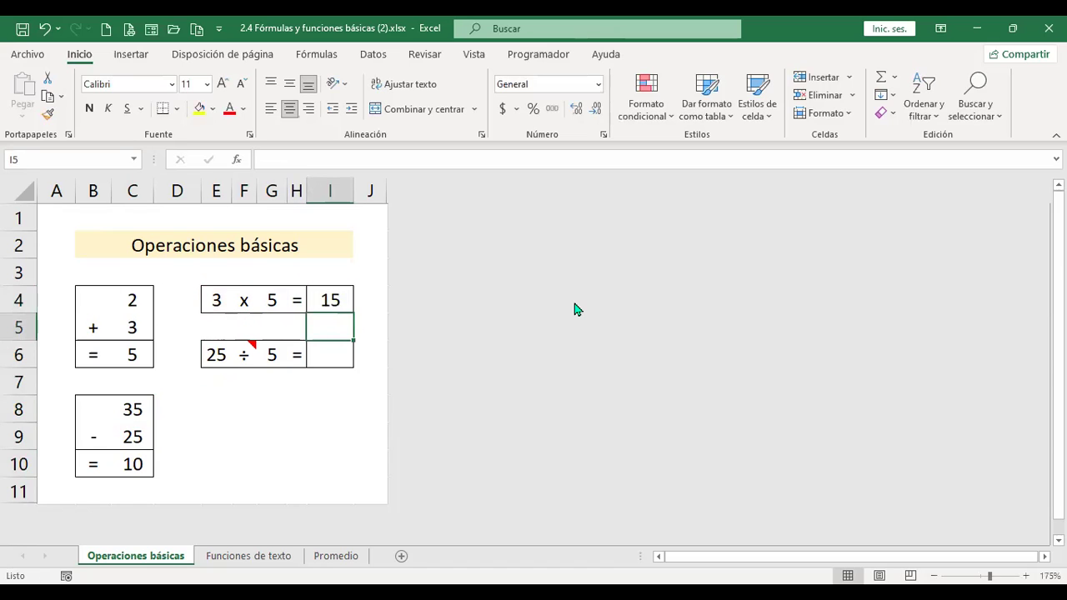
pyautogui.press('Up')
# - Replace I4's formula with =+PRODUCTO(E4:G4), giving 15
pyautogui.press('Delete')
pyautogui.write('+p')
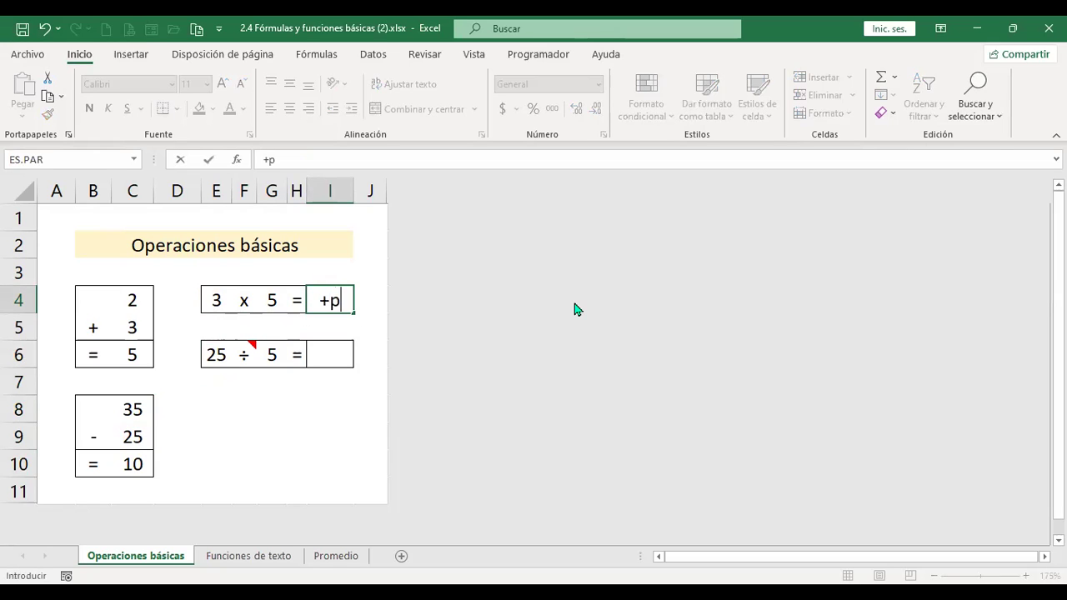
pyautogui.write('rod')
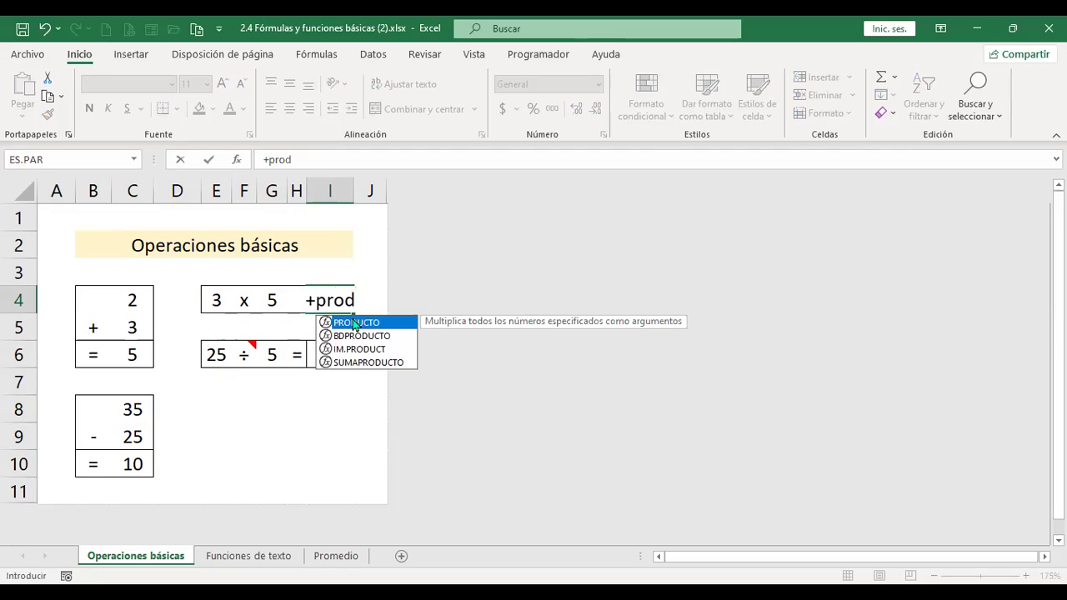
pyautogui.doubleClick(354, 323)
pyautogui.click(216, 301)
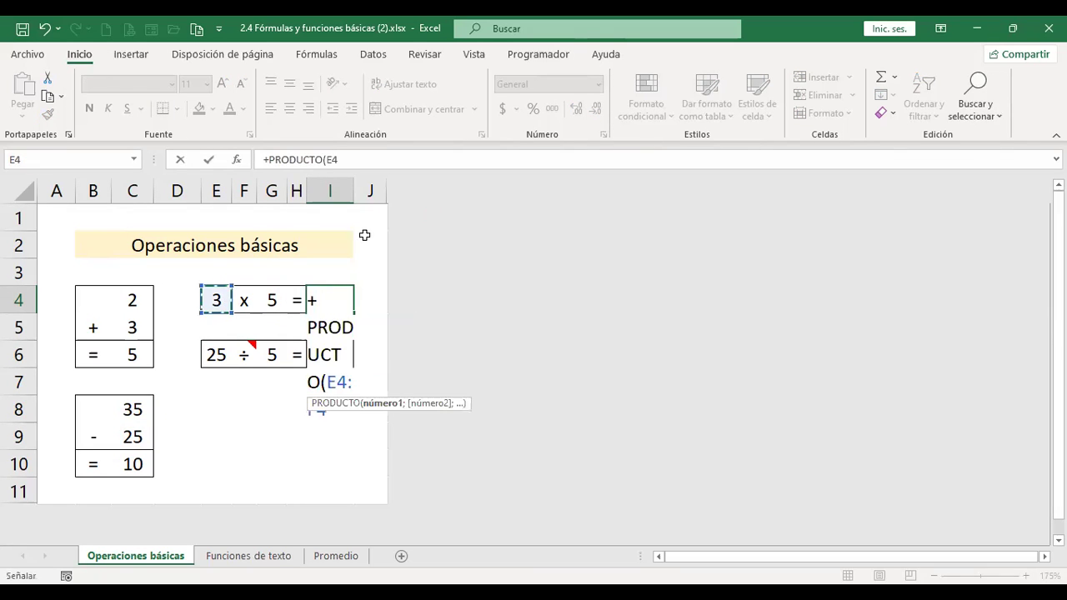
pyautogui.hotkey('shift', 'Right')
pyautogui.hotkey('shift', 'Right')
pyautogui.press('Return')
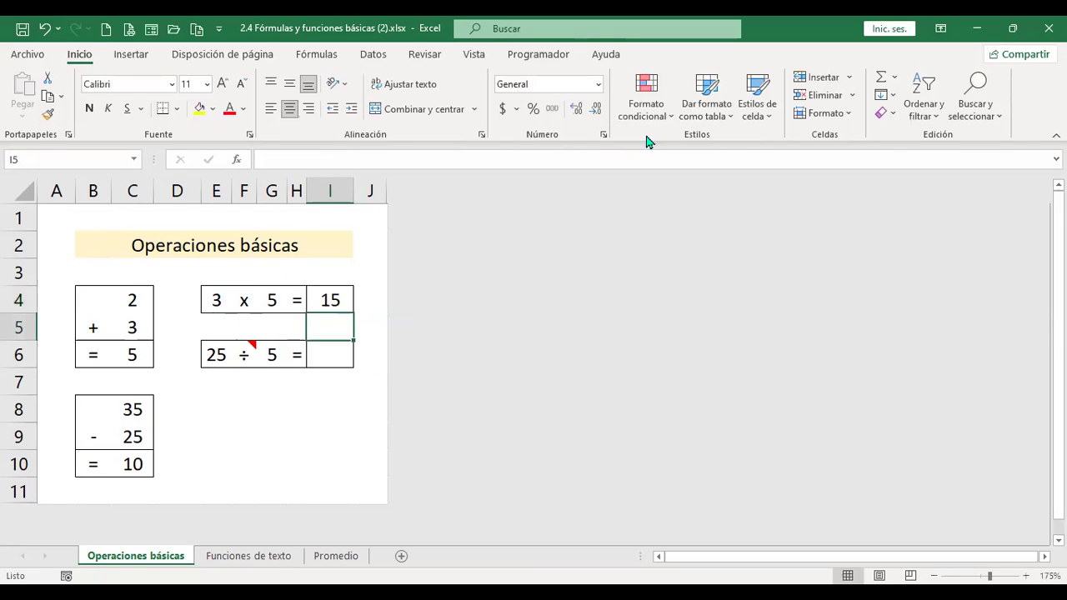
pyautogui.press('Down')
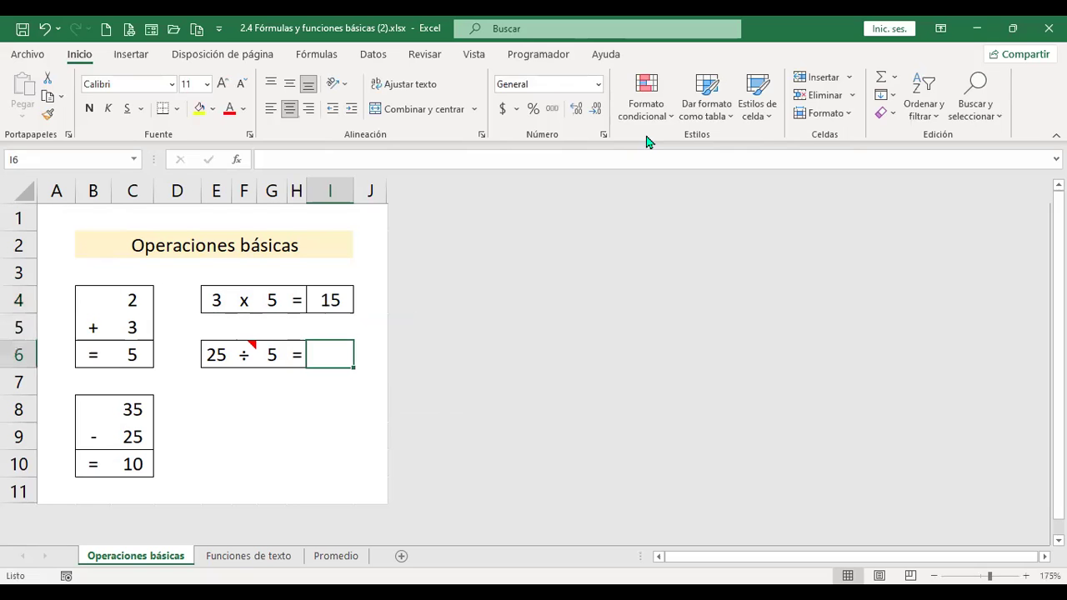
# - Enter =+E6/G6 in I6 so the 25 ÷ 5 division shows 5
pyautogui.write('+')
pyautogui.press('Left')
pyautogui.press('Left')
pyautogui.press('Left')
pyautogui.press('Left')
pyautogui.write('/')
pyautogui.press('Left')
pyautogui.press('Left')
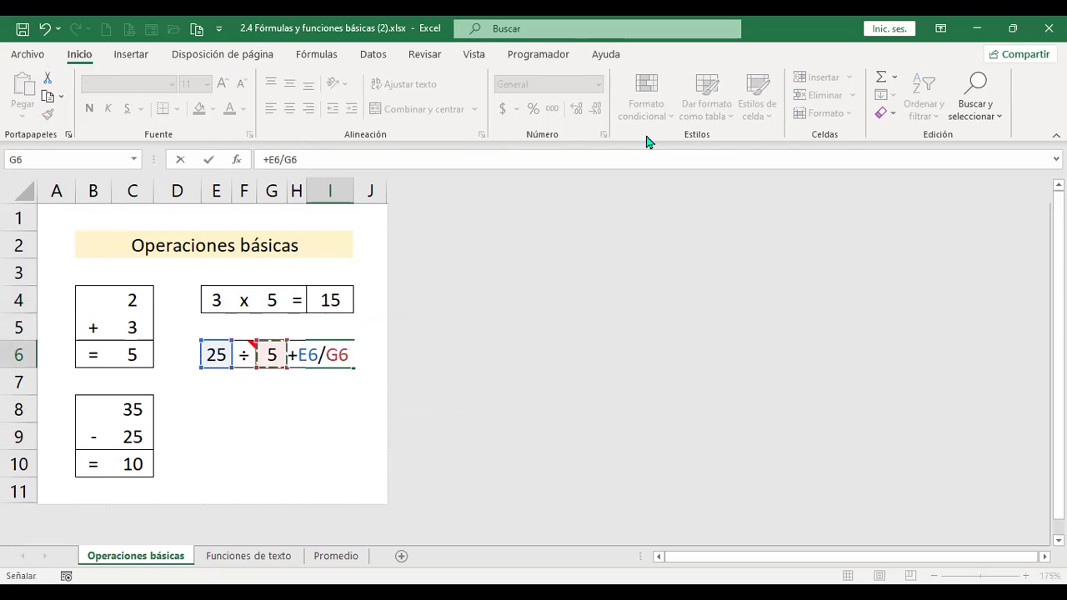
pyautogui.press('Return')
pyautogui.press('Up')
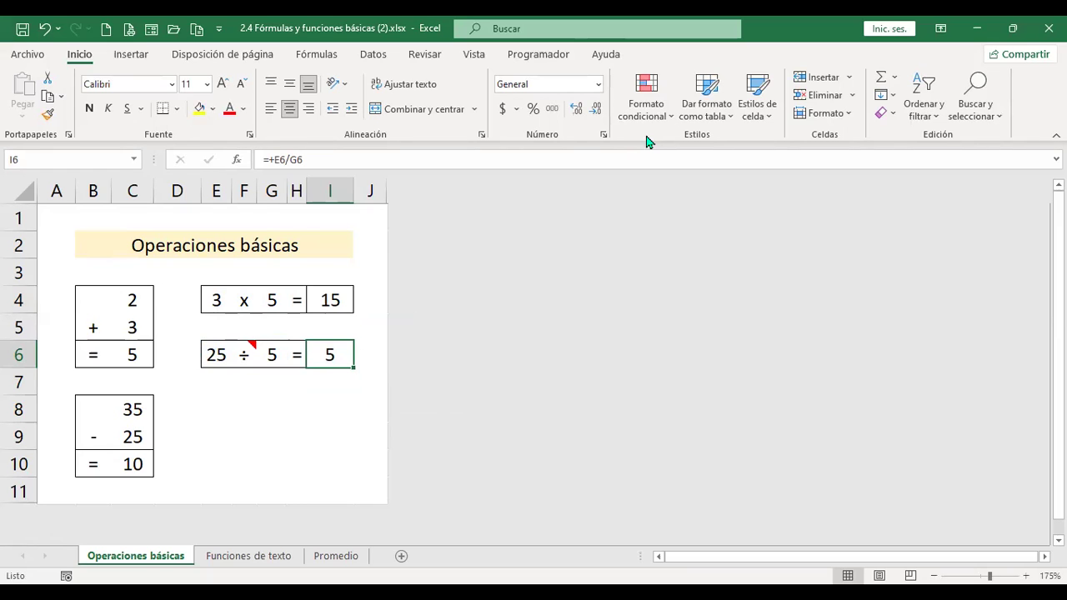
pyautogui.press('Left')
pyautogui.press('Left')
pyautogui.press('Left')
pyautogui.press('Left')
pyautogui.press('Left')
pyautogui.press('Left')
pyautogui.press('Left')
pyautogui.press('Right')
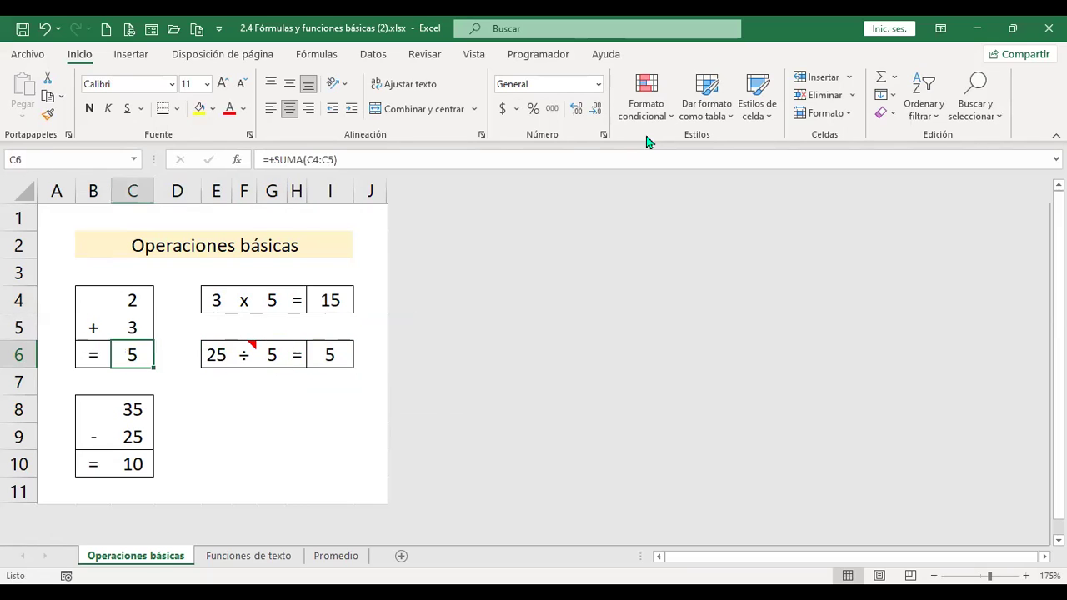
# - Fix C6's formula after a stray closing brace triggers errors, deleting the brace
pyautogui.press('F2')
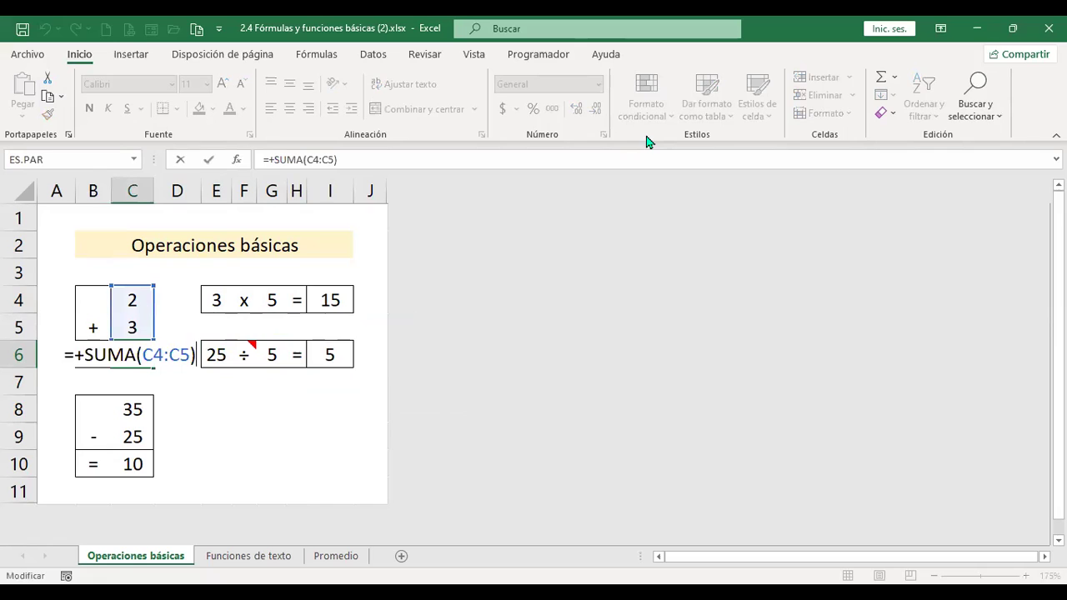
pyautogui.write('}')
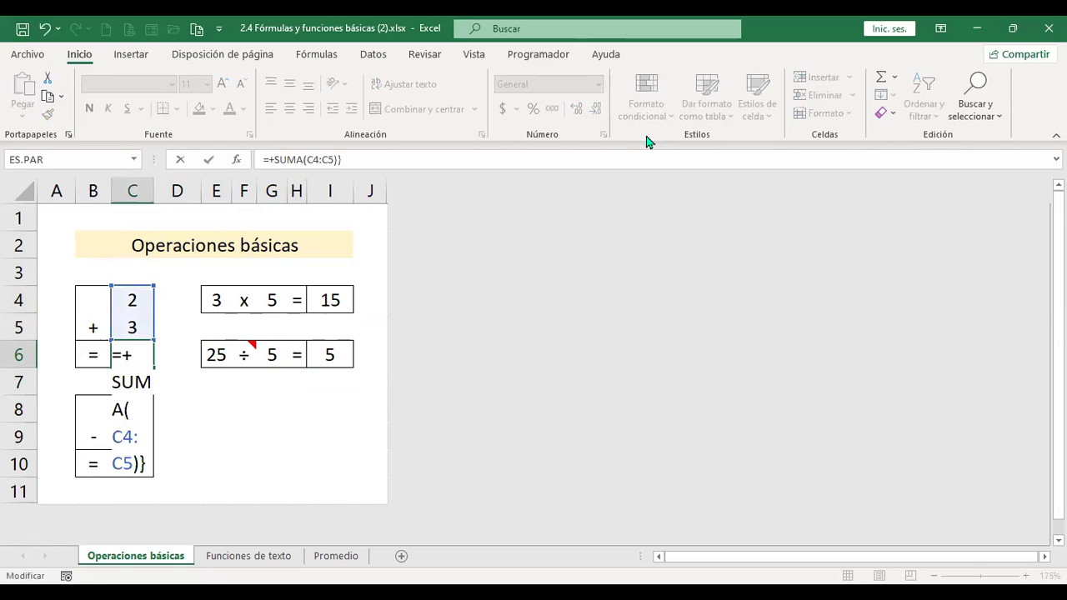
pyautogui.press('Return')
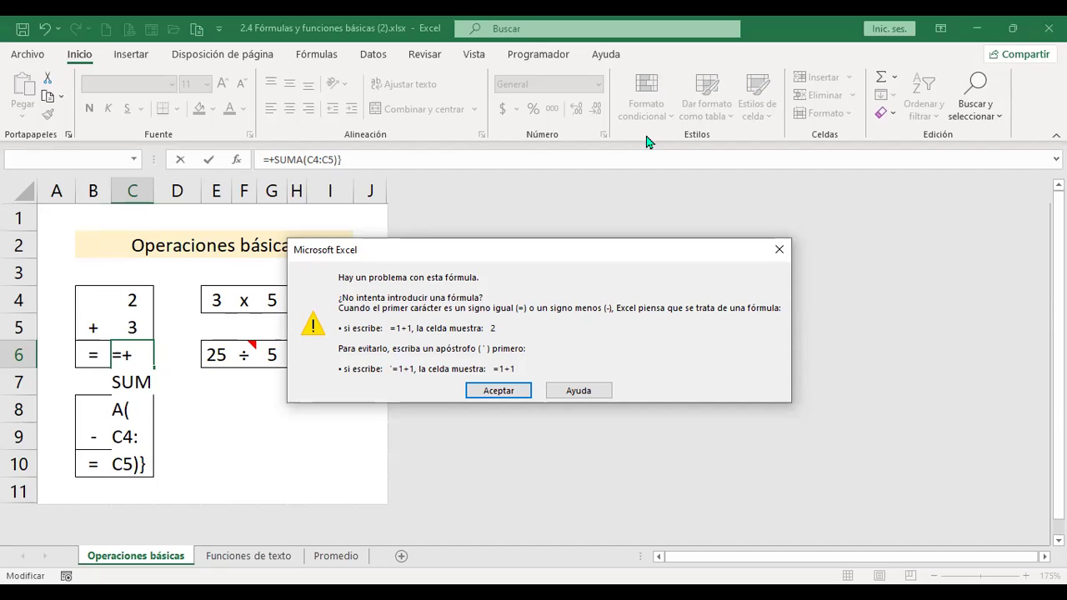
pyautogui.press('Return')
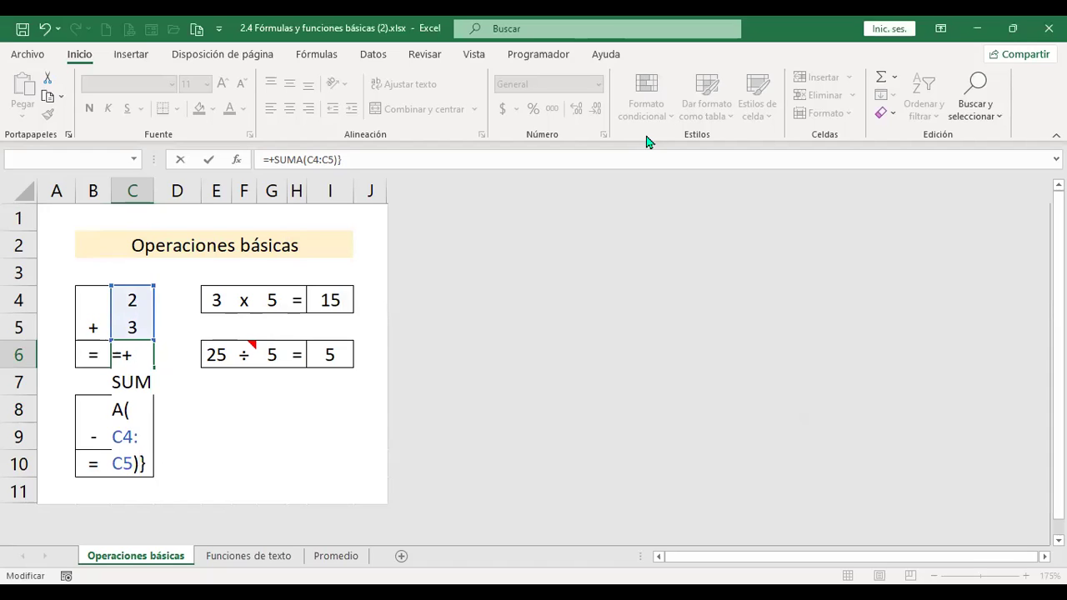
pyautogui.press('Return')
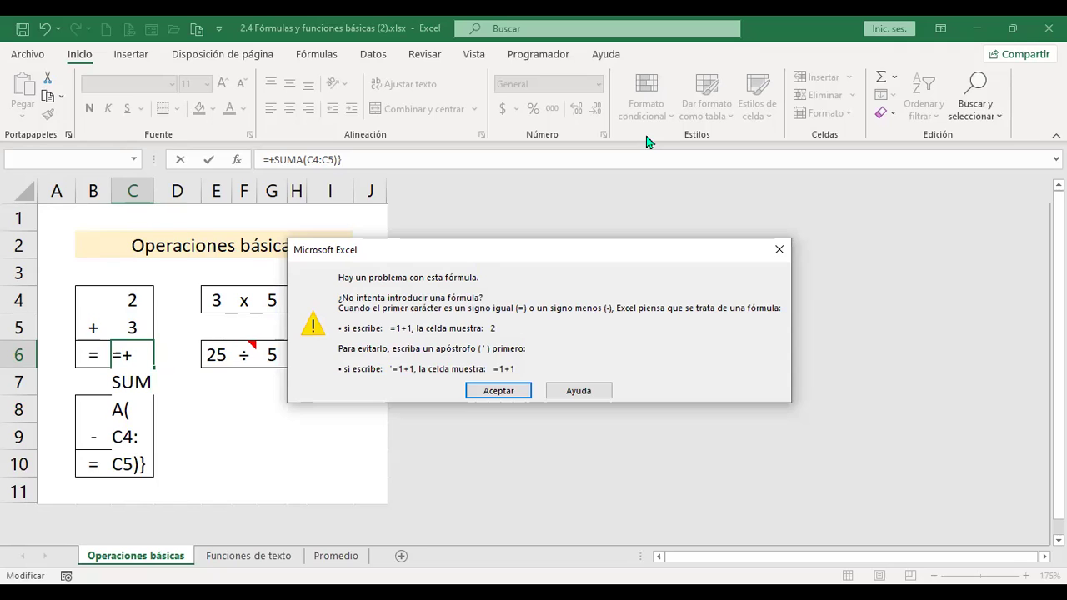
pyautogui.press('Return')
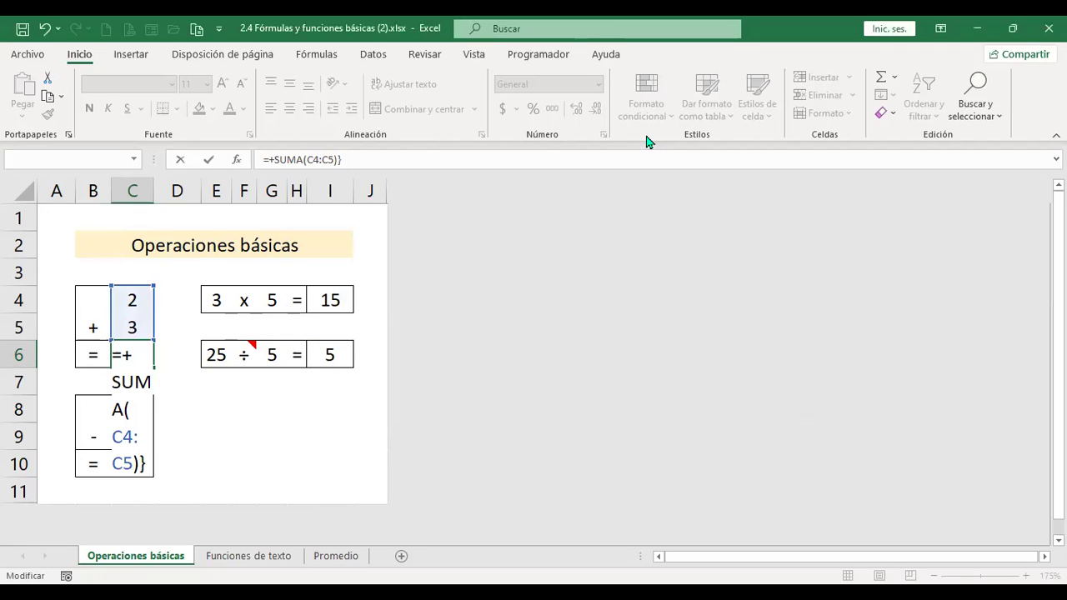
pyautogui.press('Delete')
pyautogui.press('Return')
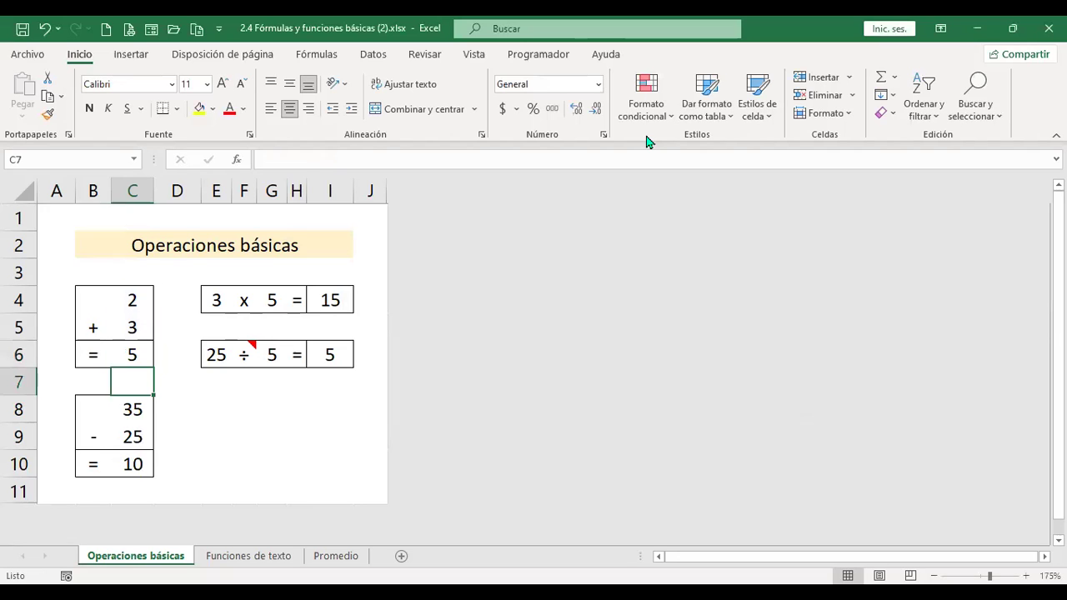
pyautogui.press('Up')
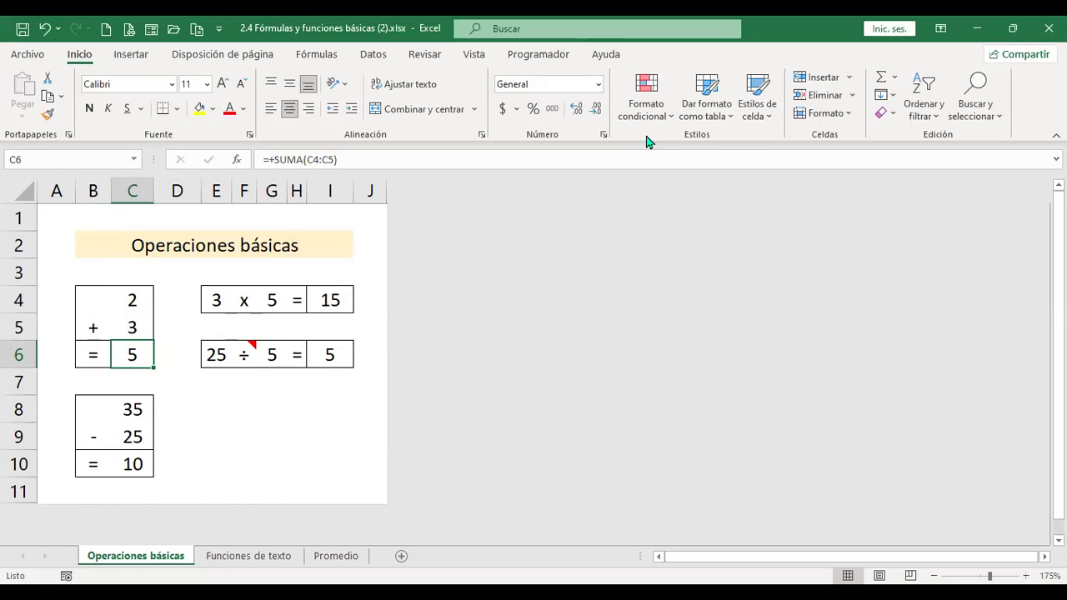
# - Remove the plus after the equals sign so C6 reads =SUMA(C4:C5)
pyautogui.press('F2')
pyautogui.press('Left')
pyautogui.press('Left')
pyautogui.press('Left')
pyautogui.press('Left')
pyautogui.press('Left')
pyautogui.press('Left')
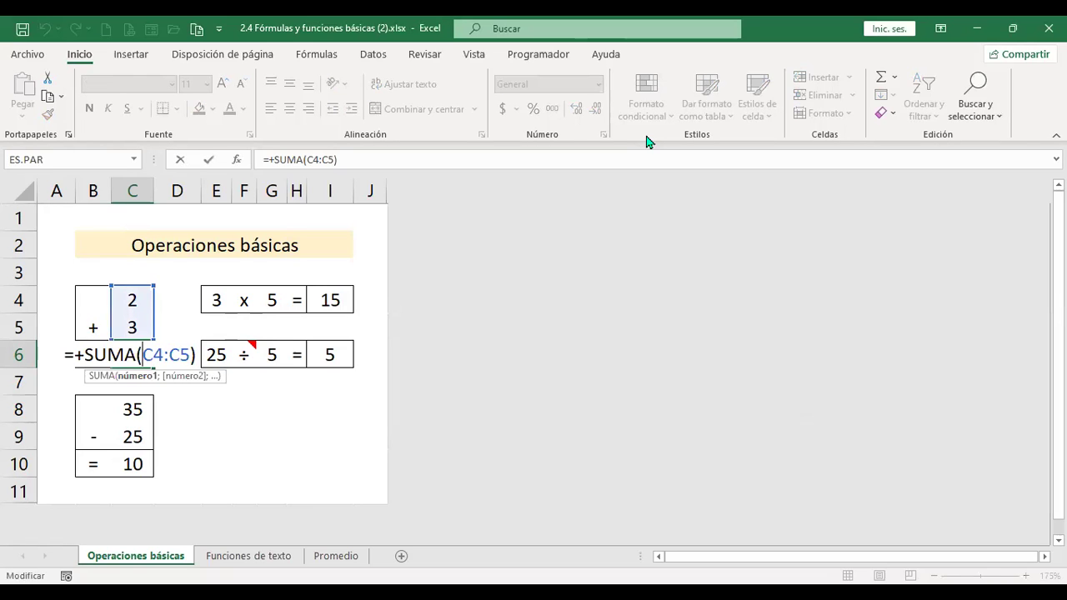
pyautogui.press('Left')
pyautogui.press('Left')
pyautogui.press('Left')
pyautogui.press('Left')
pyautogui.press('Left')
pyautogui.press('Left')
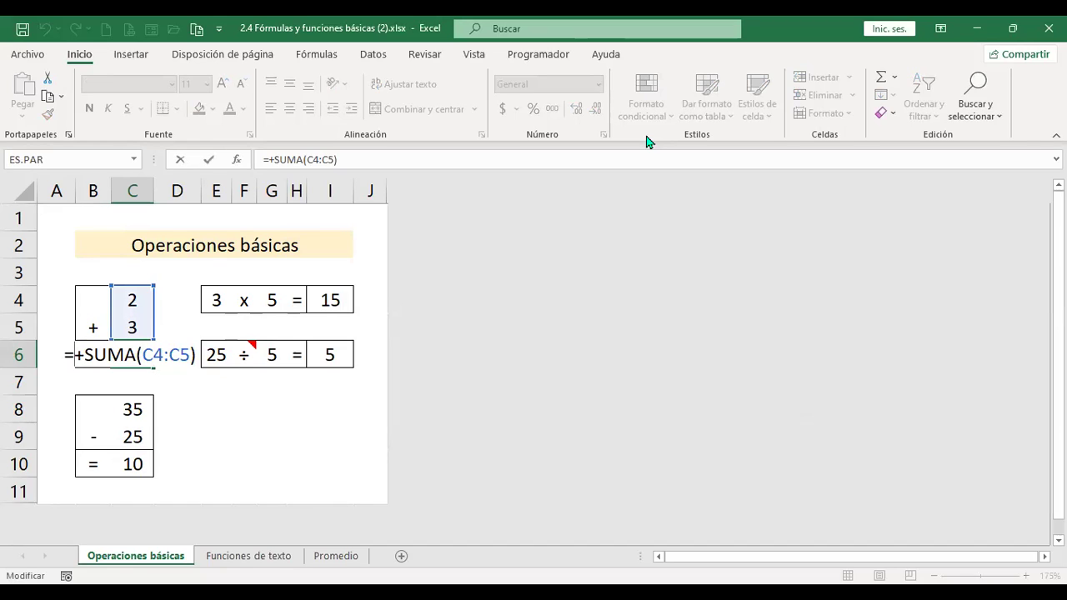
pyautogui.press('Delete')
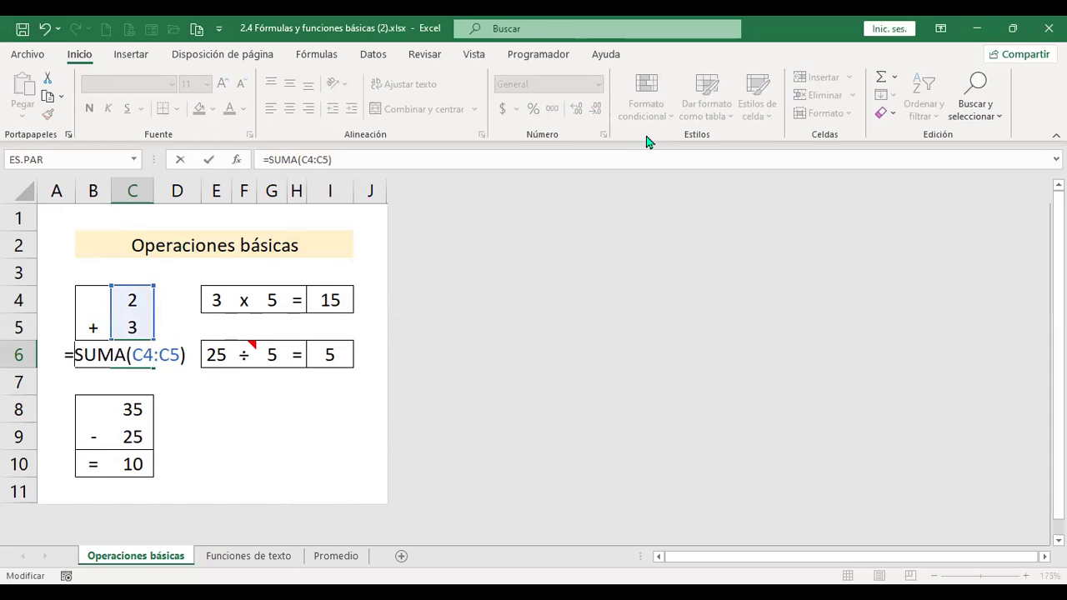
pyautogui.press('Return')
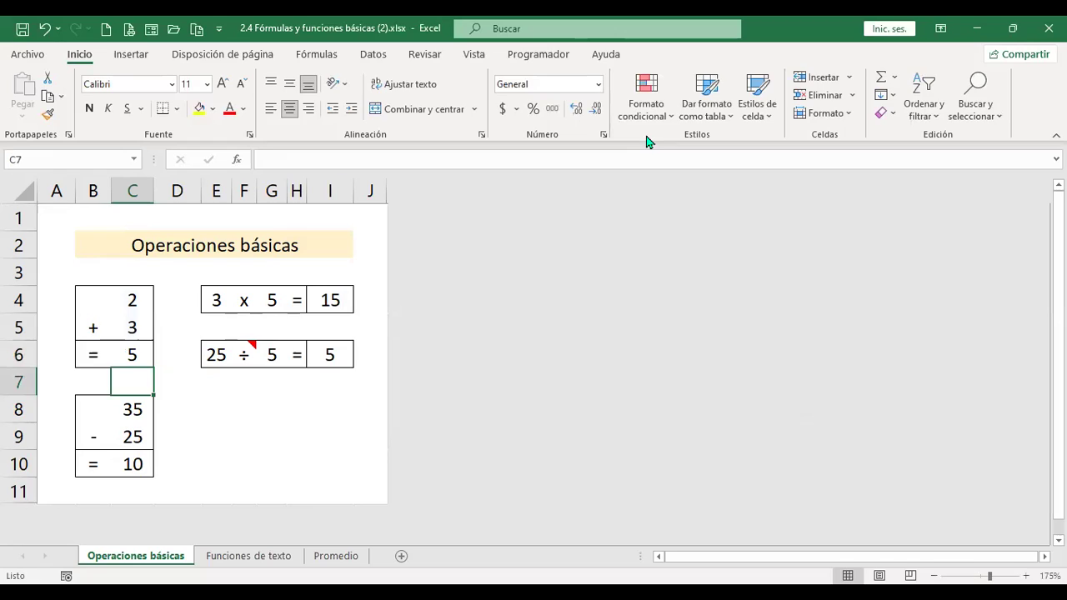
# - Discard the 'suma text typed in C7, leaving C6's formula unchanged
pyautogui.write("'")
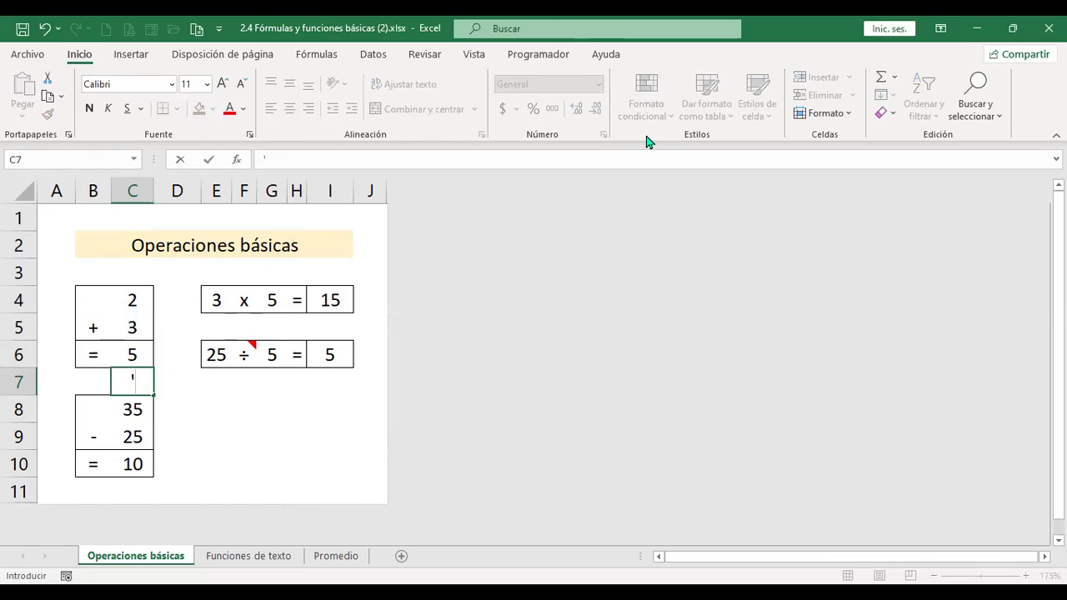
pyautogui.write('suma')
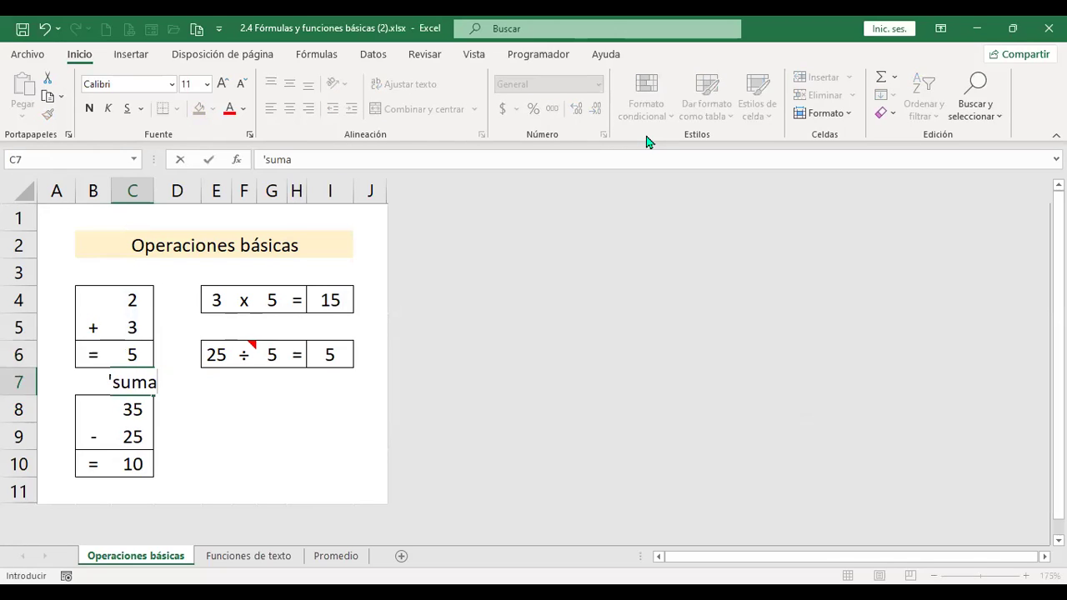
pyautogui.press('BackSpace')
pyautogui.press('BackSpace')
pyautogui.press('BackSpace')
pyautogui.press('BackSpace')
pyautogui.press('Escape')
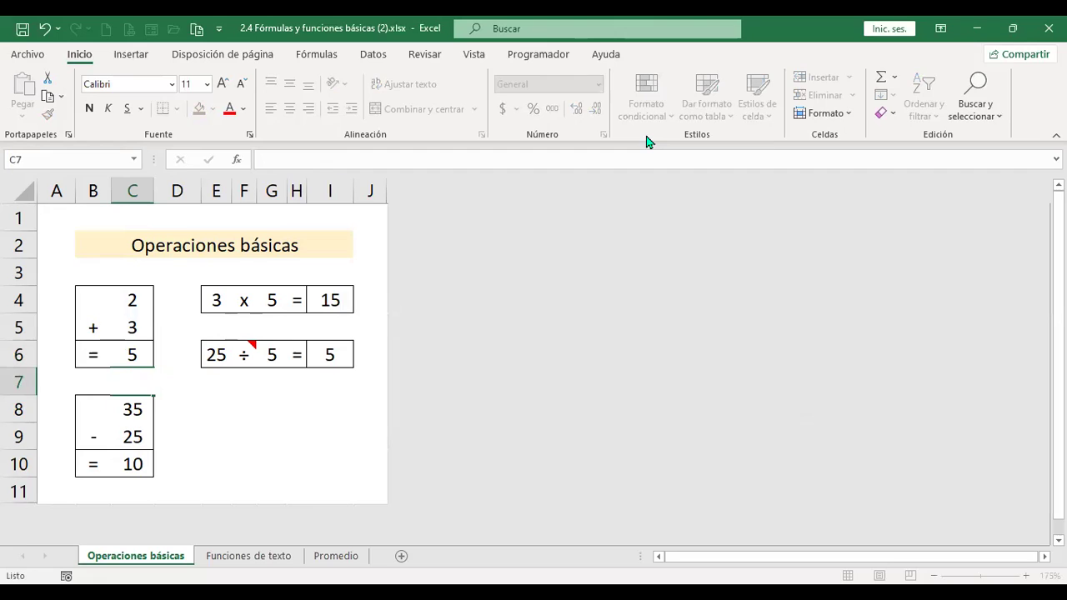
pyautogui.press('Up')
pyautogui.press('Up')
pyautogui.press('Down')
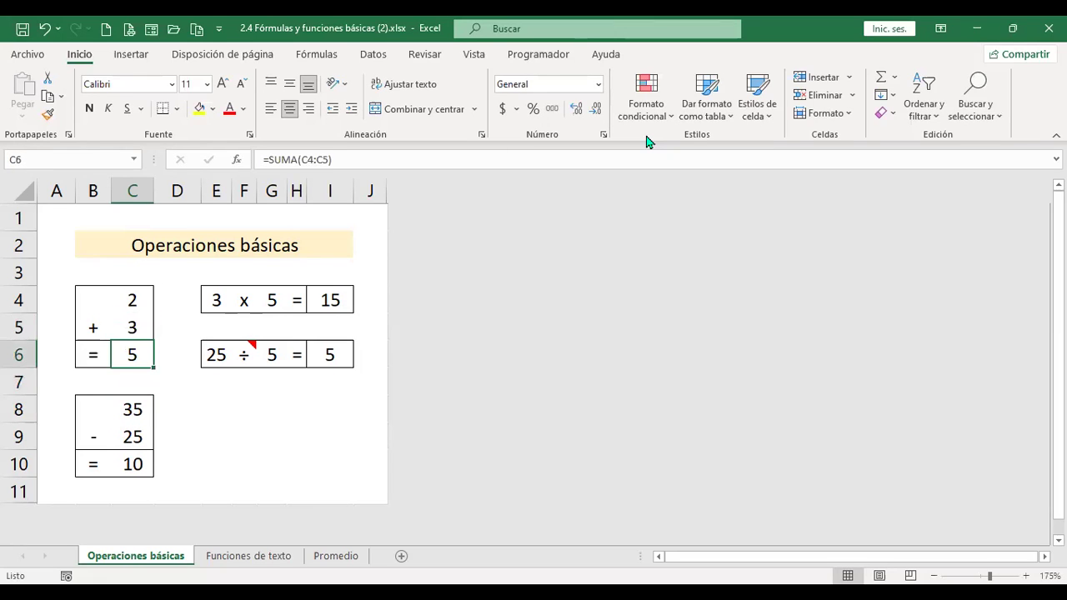
pyautogui.press('F2')
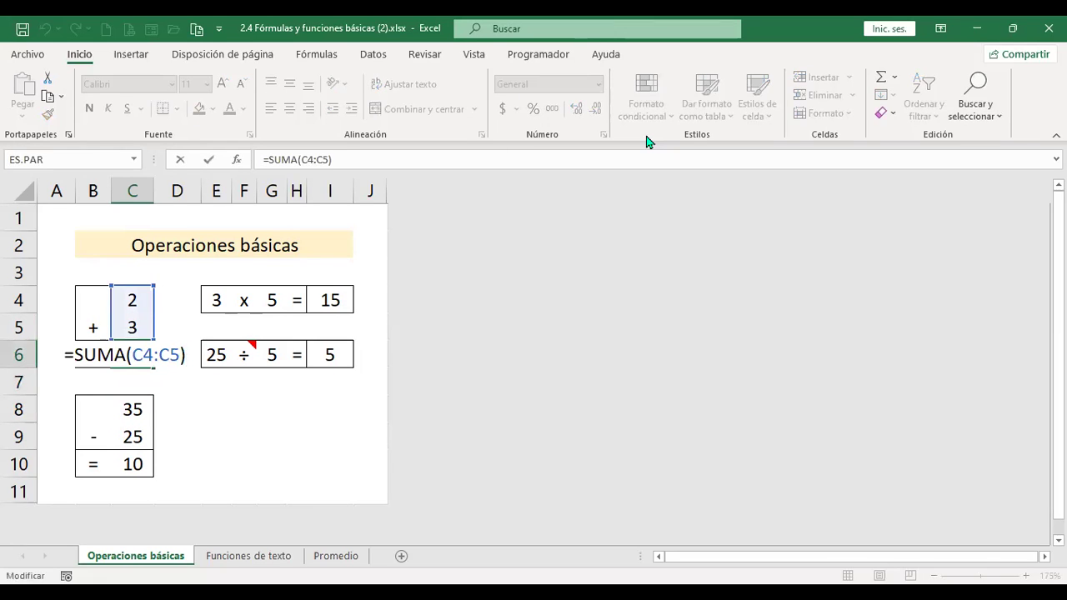
pyautogui.press('Return')
pyautogui.press('Up')
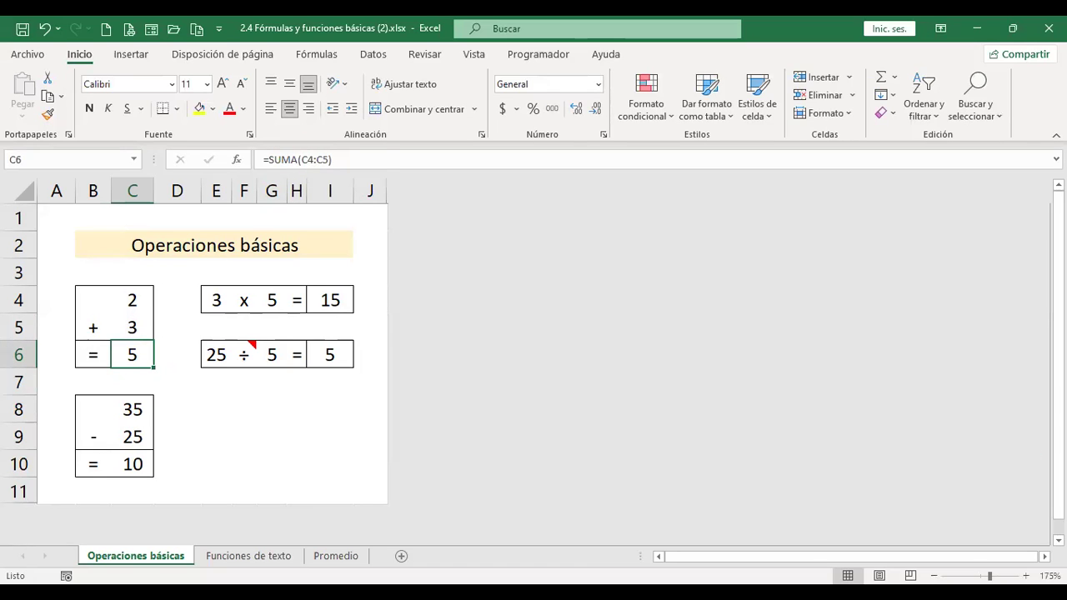
# - Copy the full =SUMA(C4:C5) formula text from C6
pyautogui.press('F2')
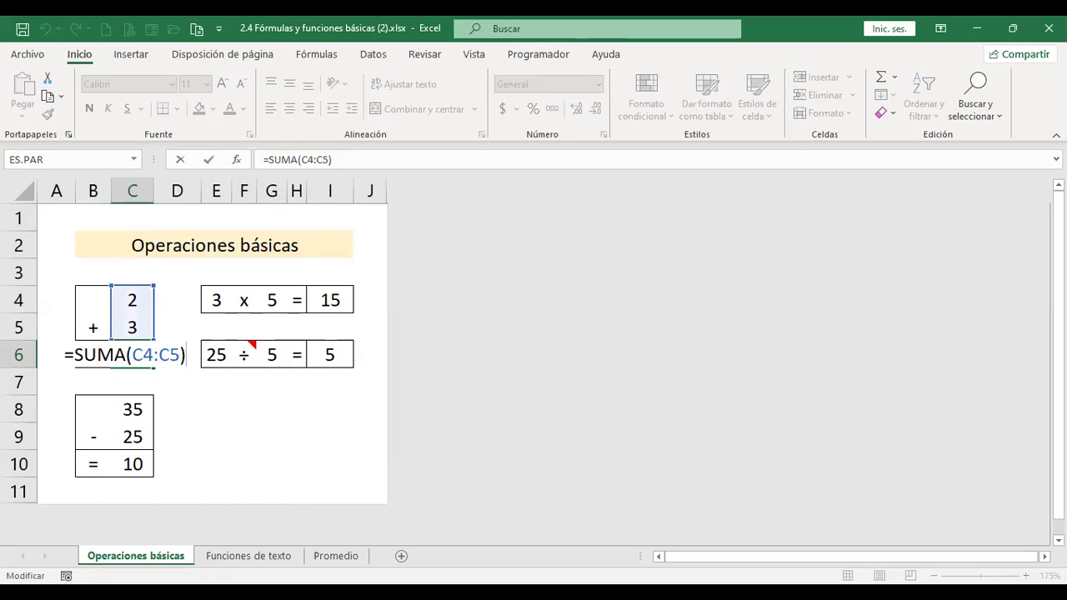
pyautogui.press('Left')
pyautogui.hotkey('shift', 'Left')
pyautogui.hotkey('shift', 'Left')
pyautogui.hotkey('shift', 'Left')
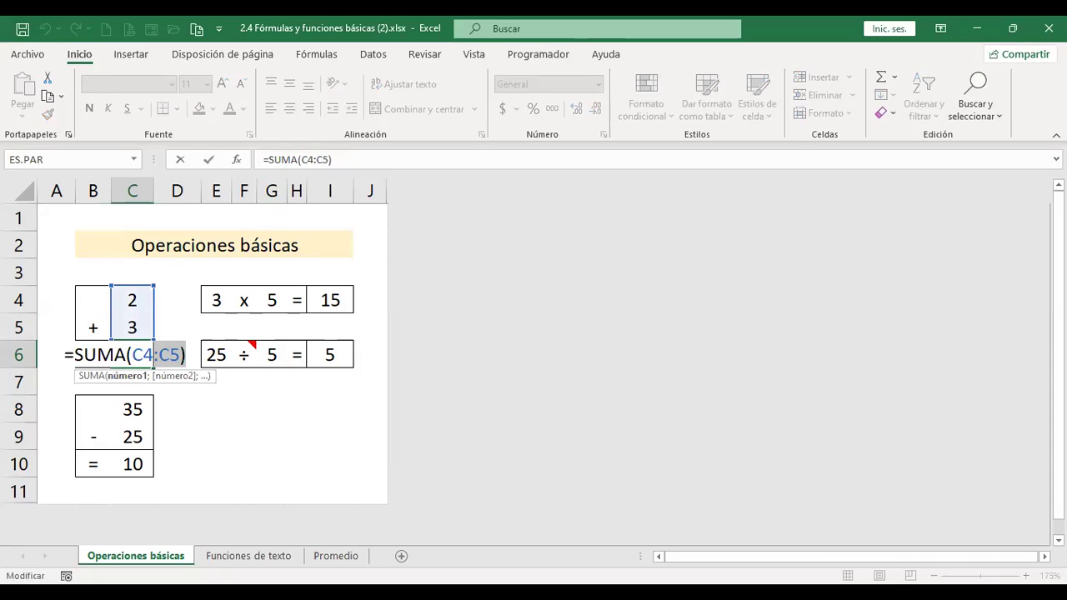
pyautogui.press('End')
pyautogui.hotkey('shift', 'Home')
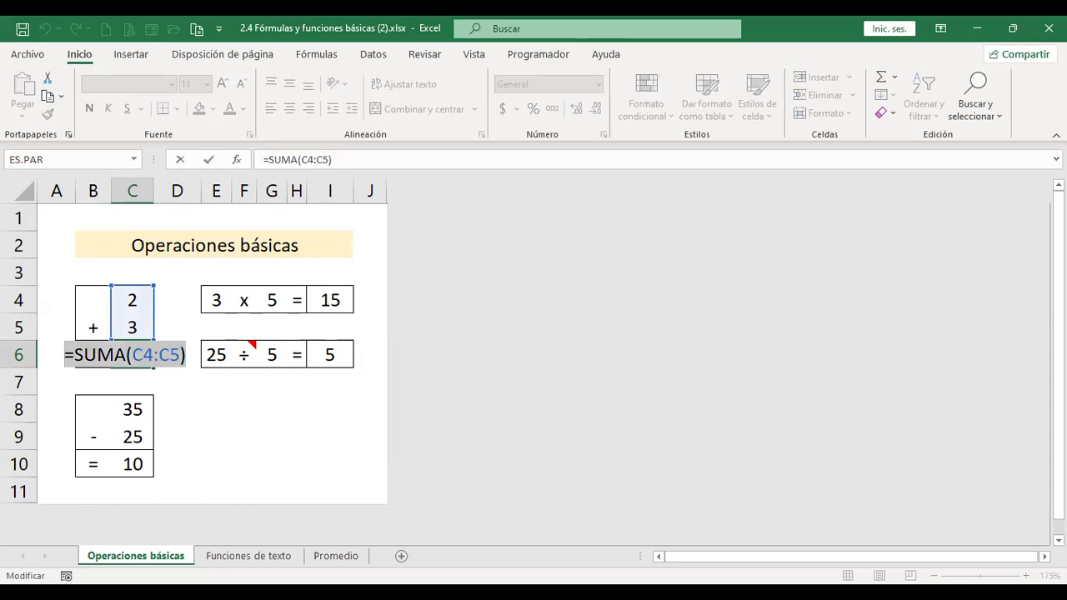
pyautogui.hotkey('ctrl', 'c')
pyautogui.press('Return')
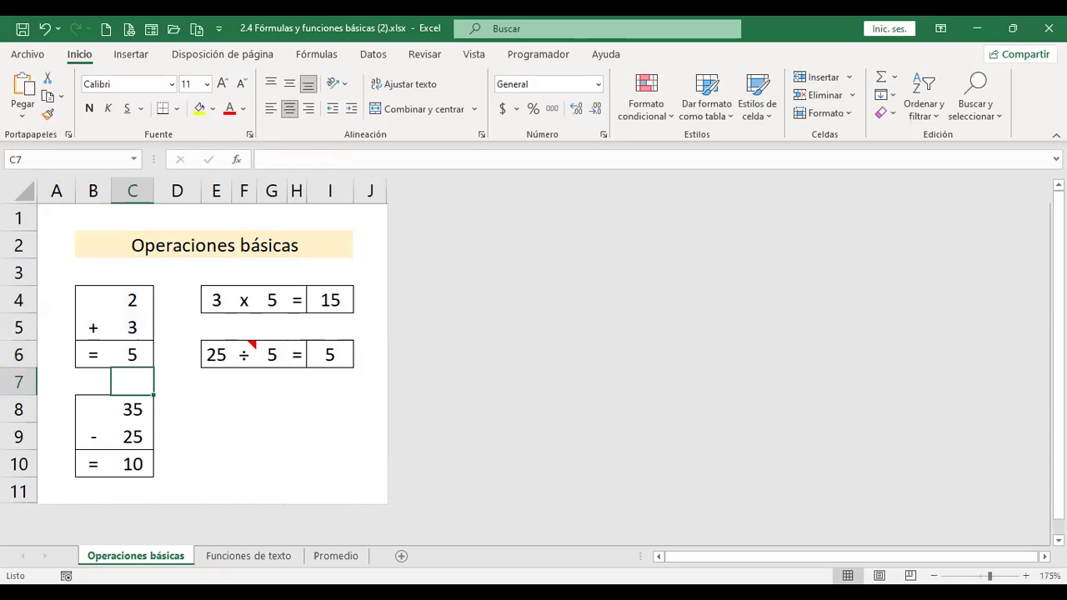
# - Paste =SUMA(C4:C5) as apostrophe-prefixed text into C7, then show the Funciones de texto sheet
pyautogui.write("'")
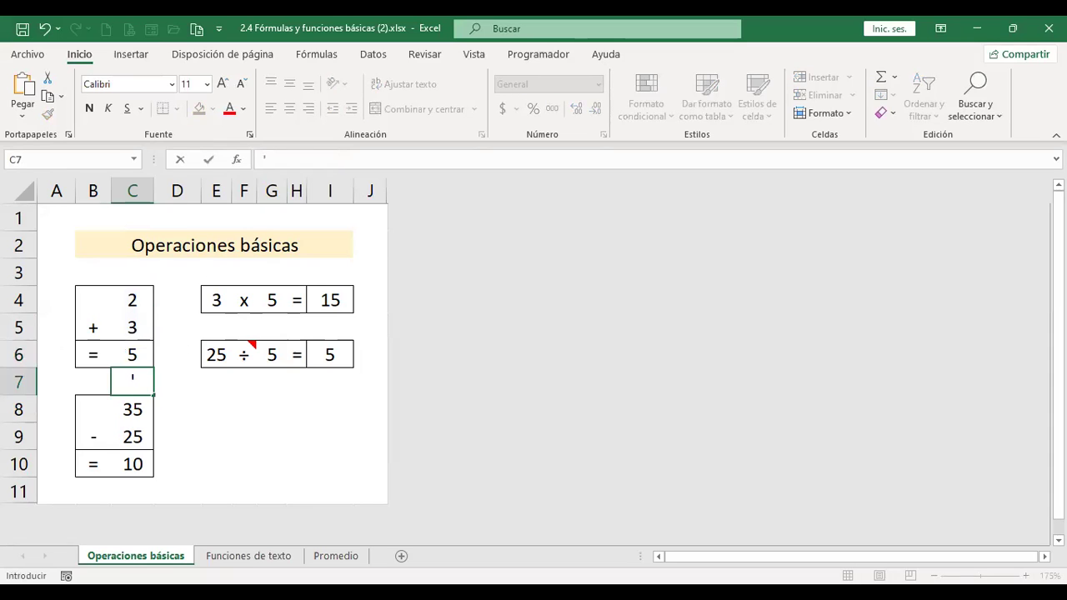
pyautogui.hotkey('ctrl', 'v')
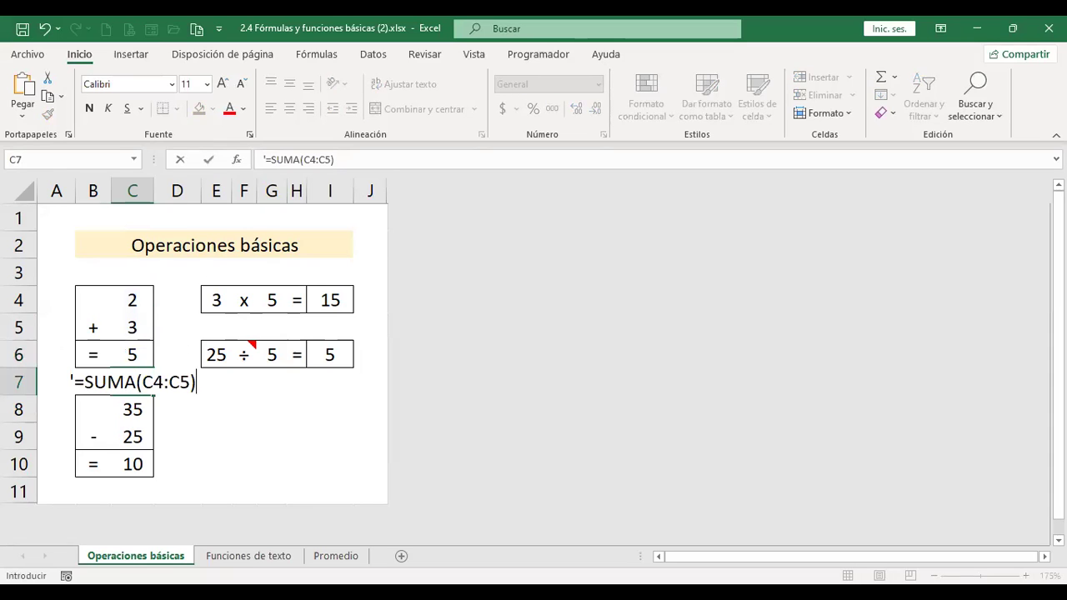
pyautogui.press('Return')
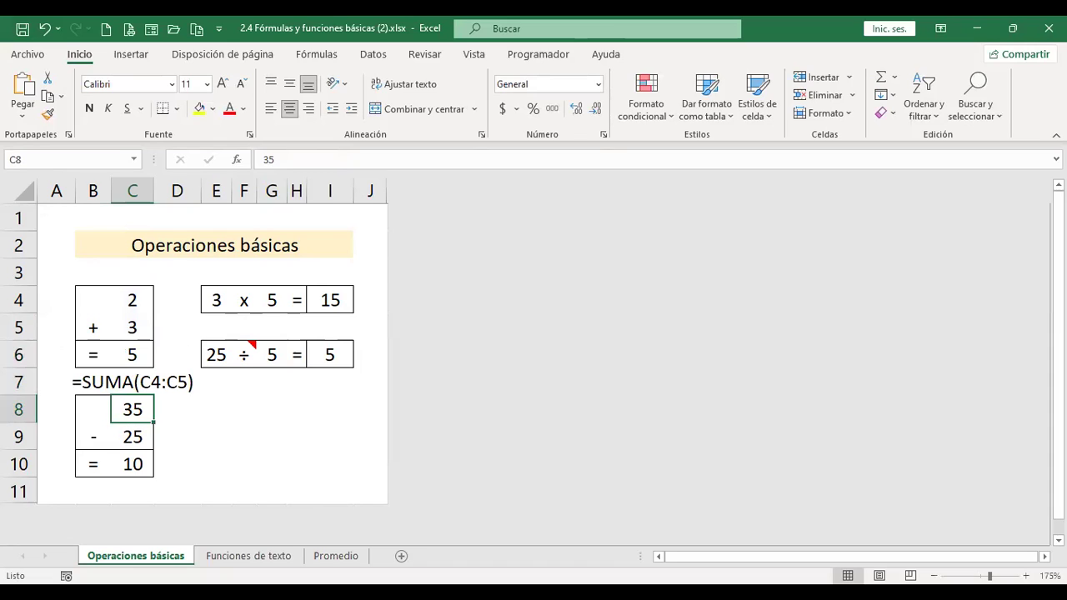
pyautogui.press('Up')
pyautogui.press('Up')
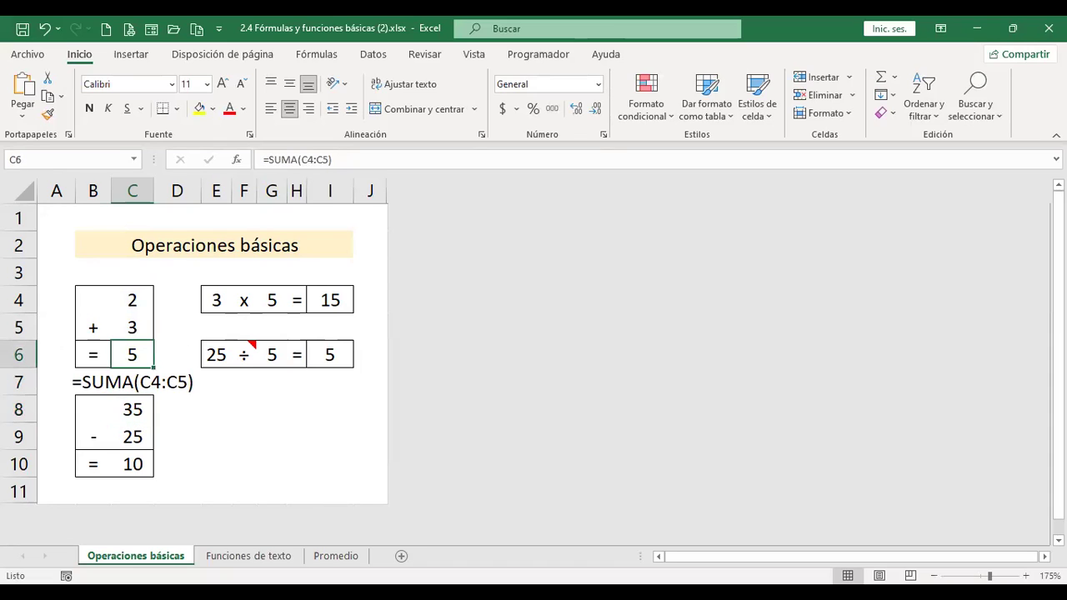
pyautogui.press('Down')
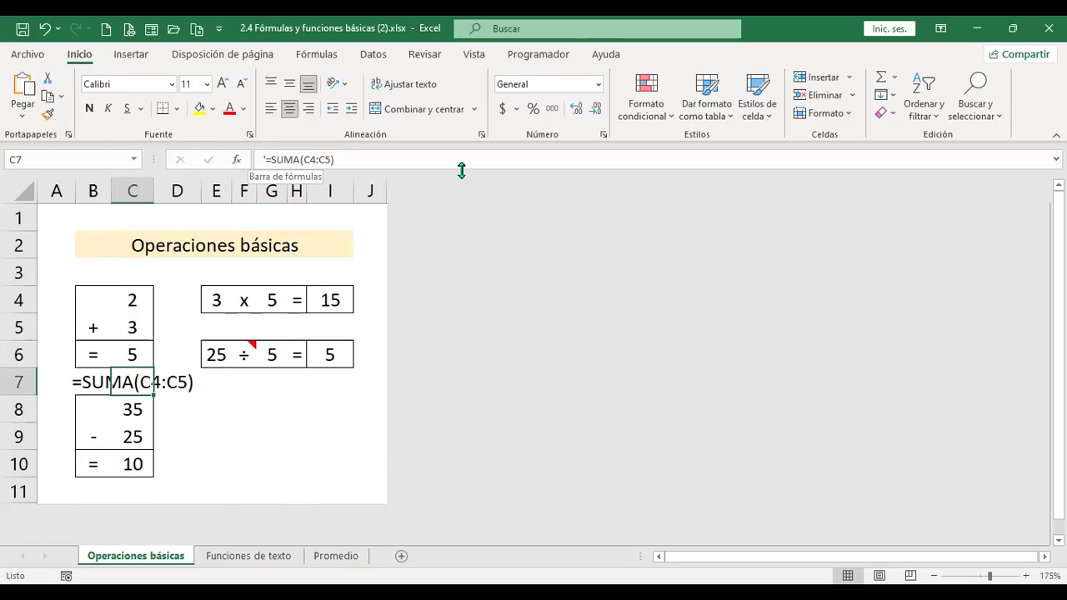
pyautogui.press('Right')
pyautogui.press('Right')
pyautogui.press('Right')
pyautogui.press('Down')
pyautogui.press('Down')
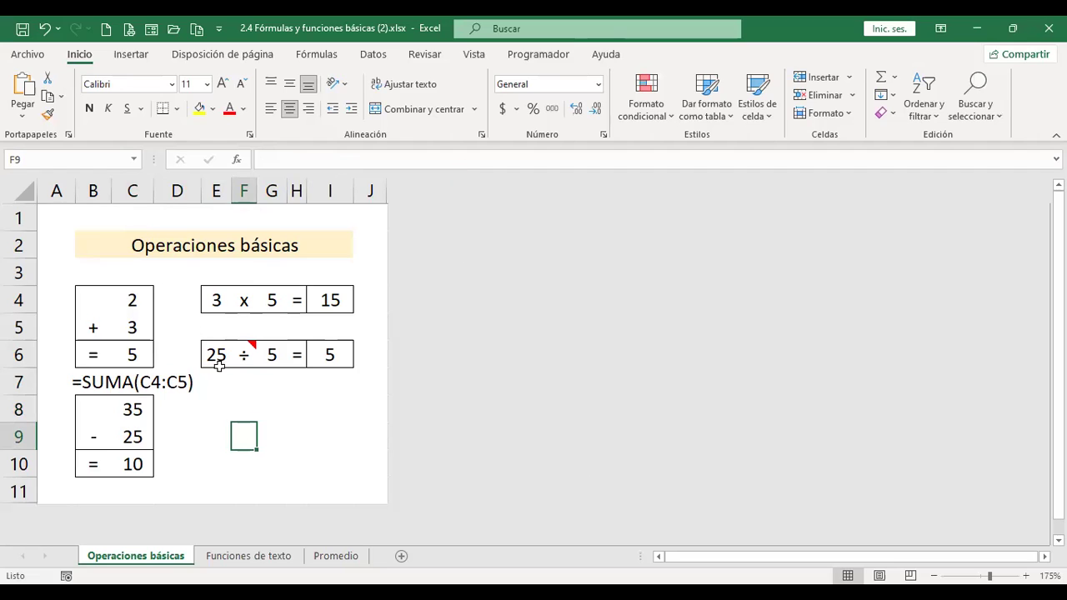
pyautogui.click(271, 556)
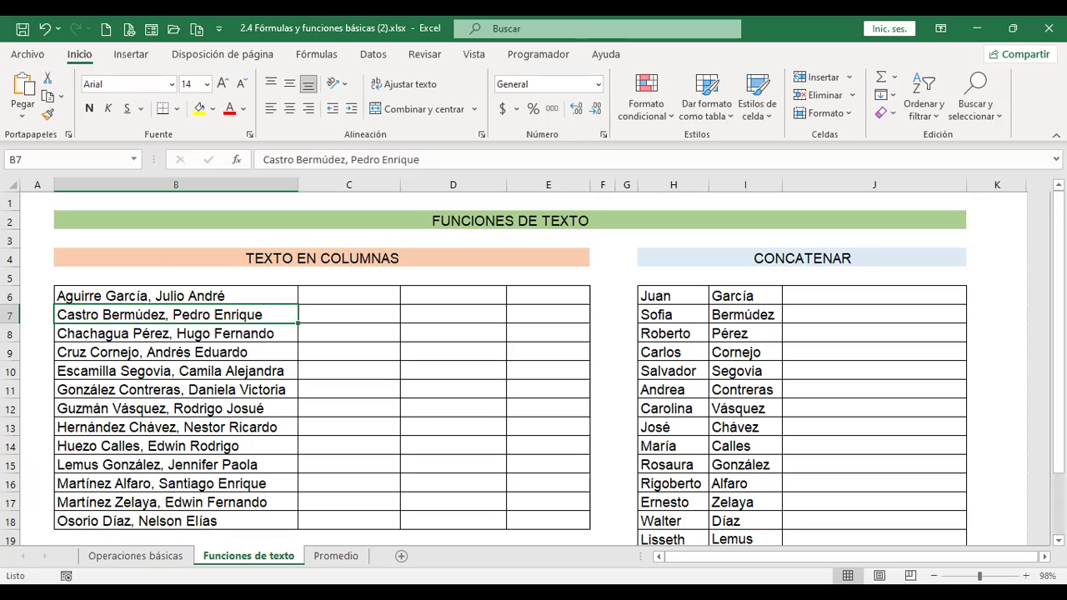
# - Select the first full name in B6 and bring up the Datos tools
pyautogui.press('Up')
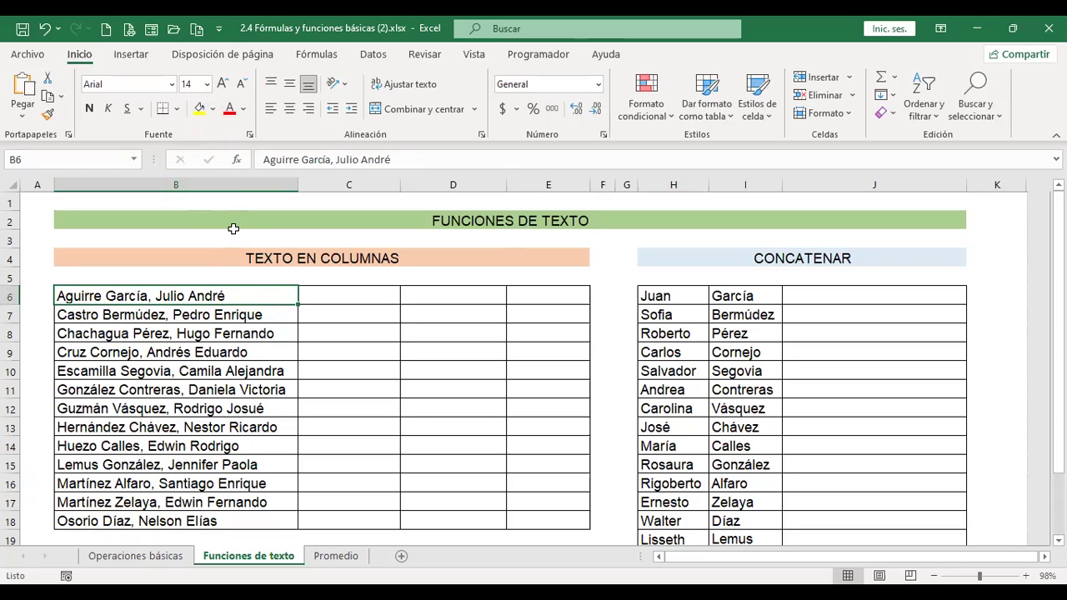
pyautogui.click(382, 56)
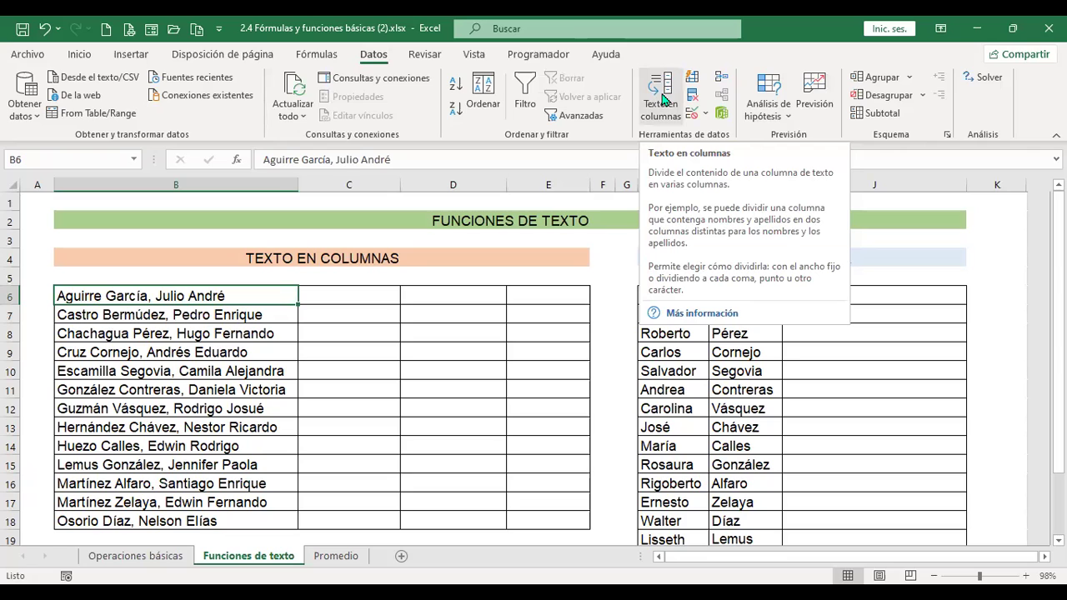
# - Start Texto en columnas with De ancho fijo and advance to step 2
pyautogui.click(665, 99)
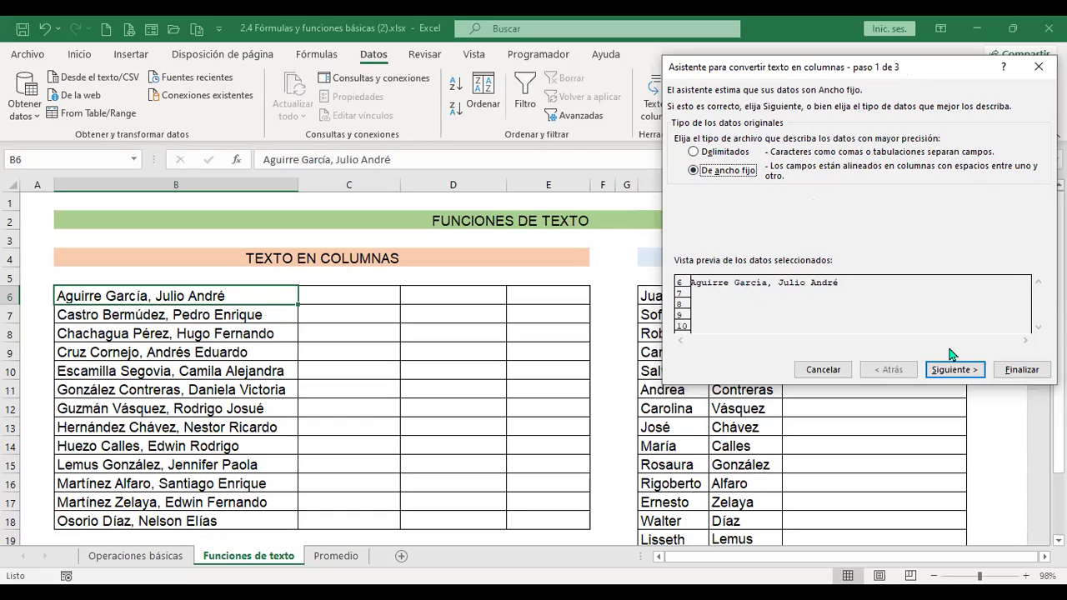
pyautogui.click(956, 377)
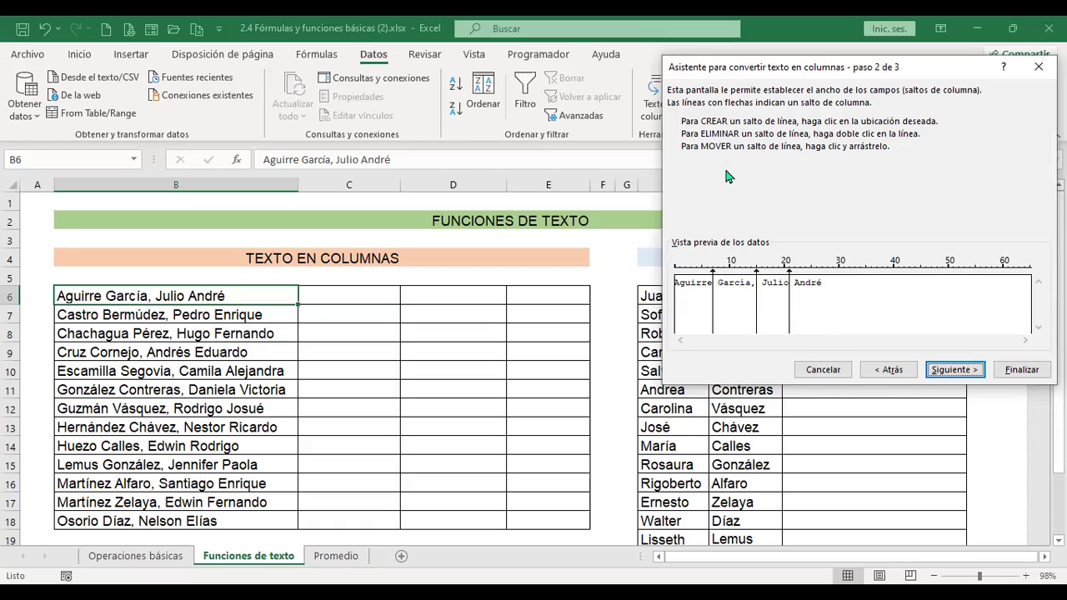
pyautogui.doubleClick(713, 275)
pyautogui.click(714, 271)
pyautogui.doubleClick(789, 280)
pyautogui.click(790, 271)
pyautogui.click(958, 373)
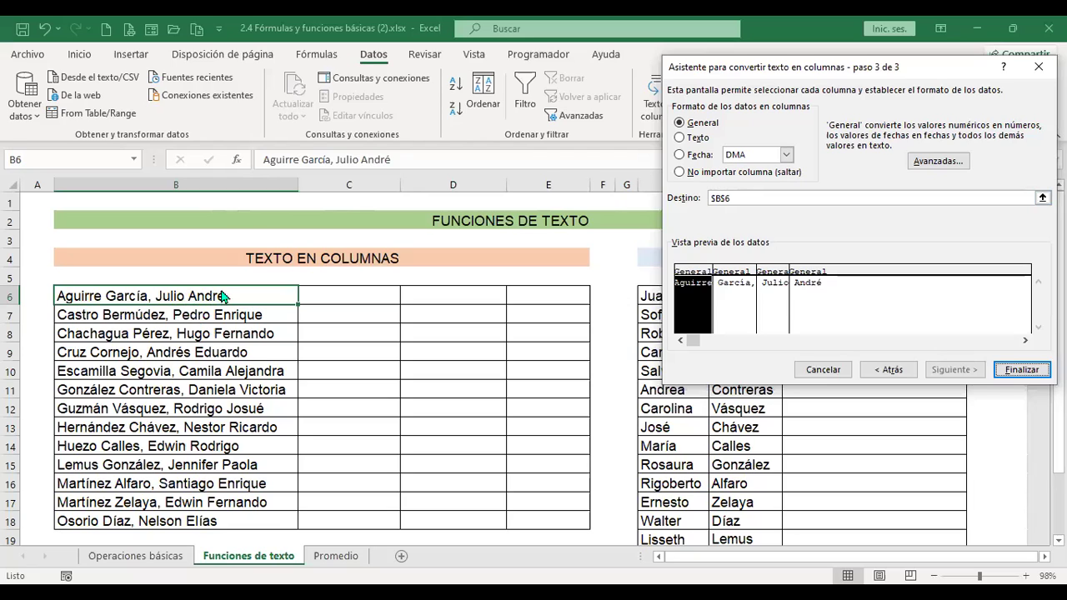
# - Finish the row 6 split into B6:E6, accept replacing neighbouring data, and select B7
pyautogui.click(1032, 377)
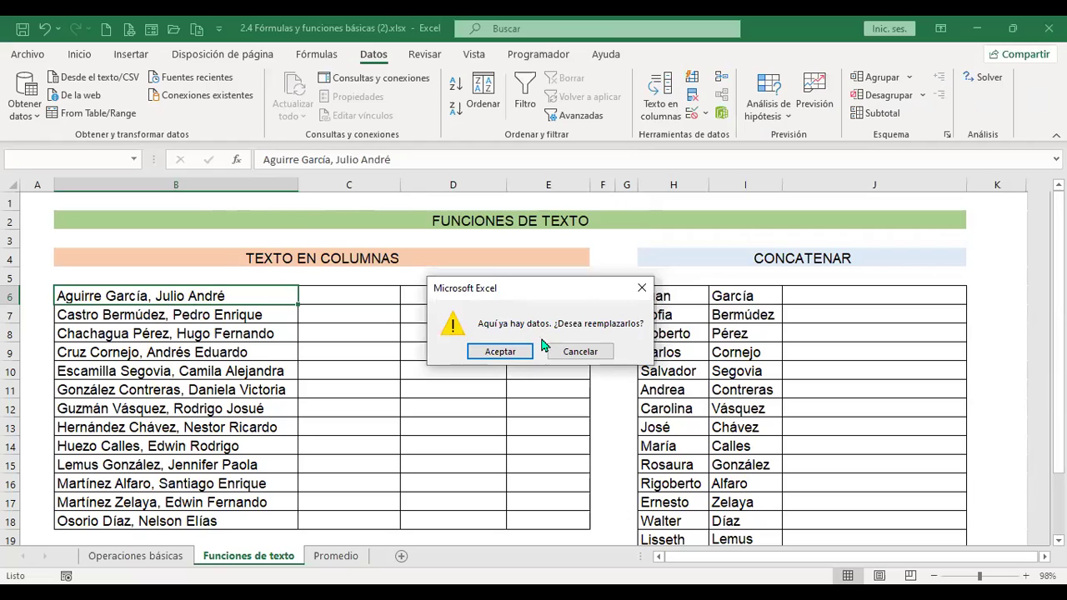
pyautogui.click(500, 352)
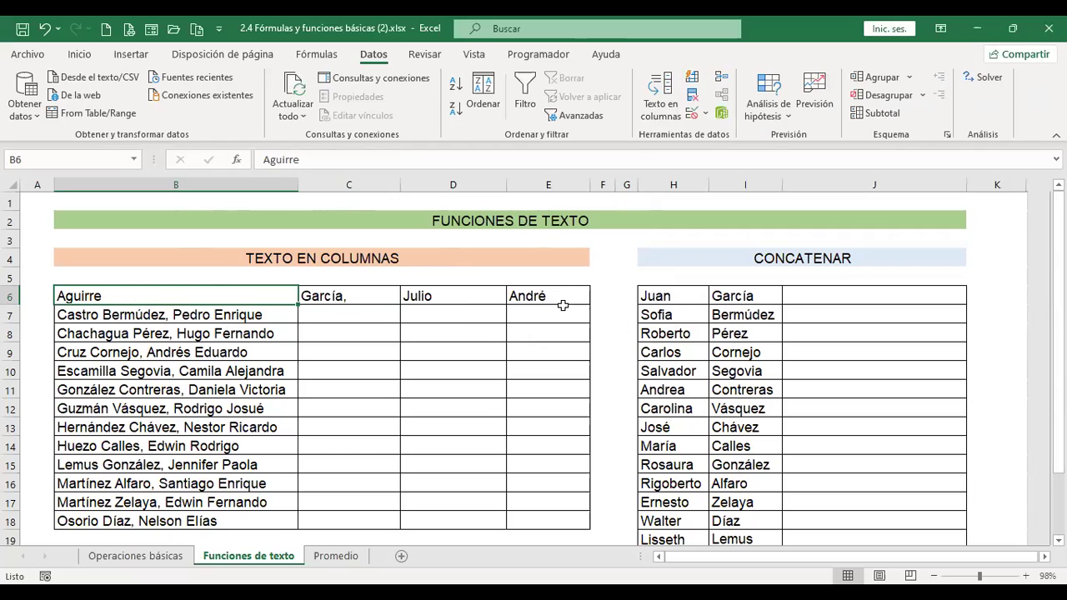
pyautogui.click(263, 313)
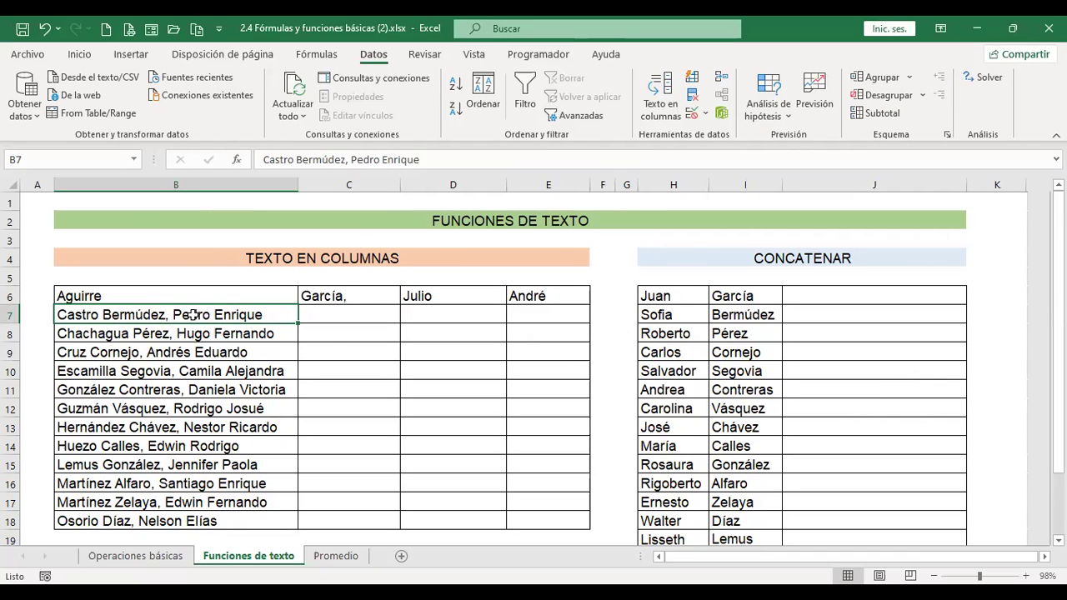
pyautogui.click(666, 111)
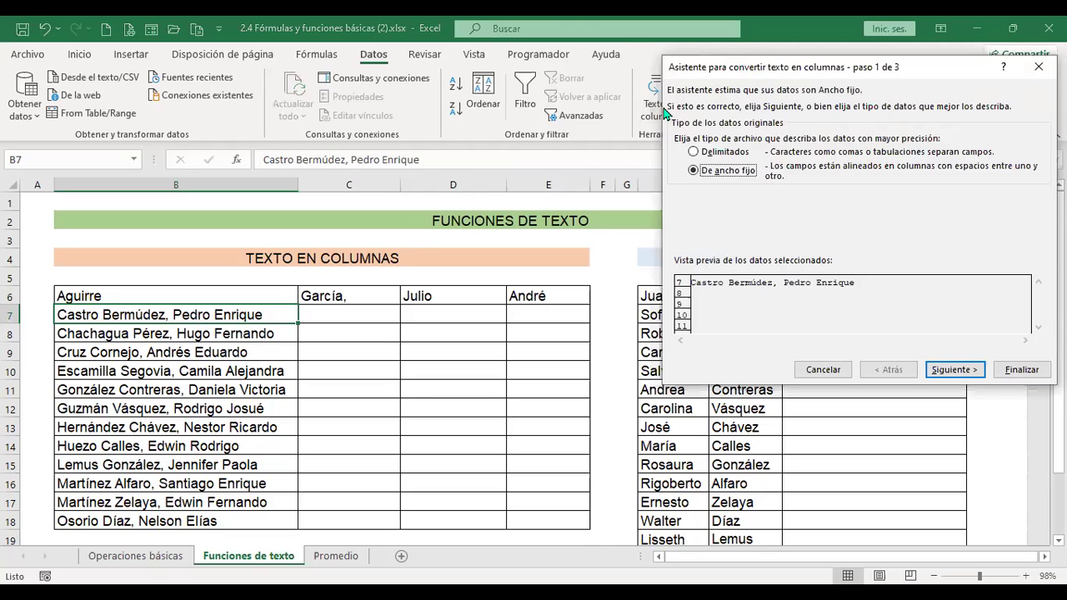
pyautogui.click(959, 369)
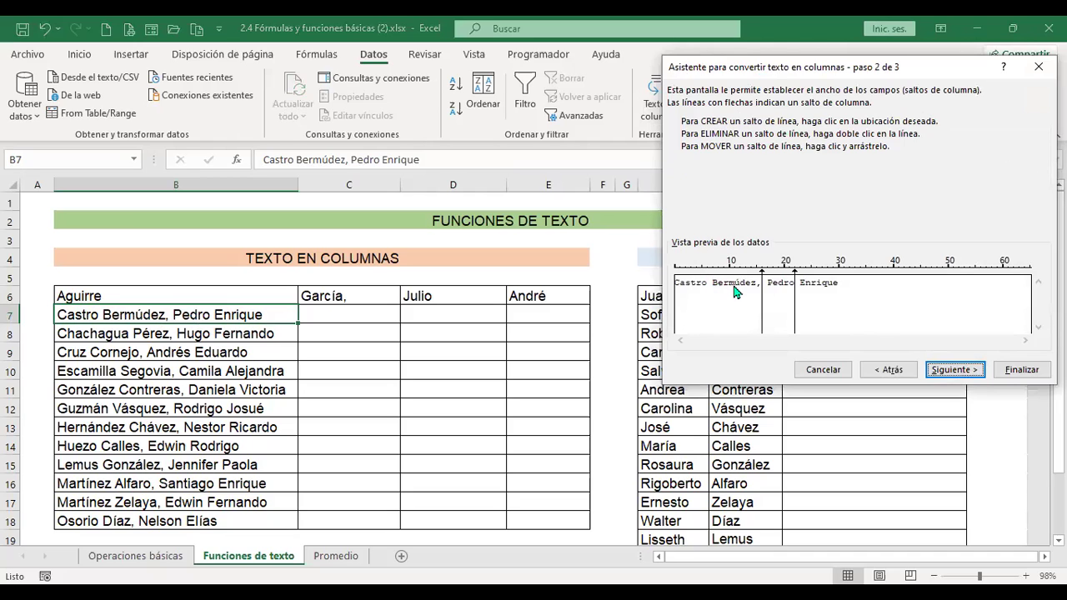
pyautogui.click(974, 372)
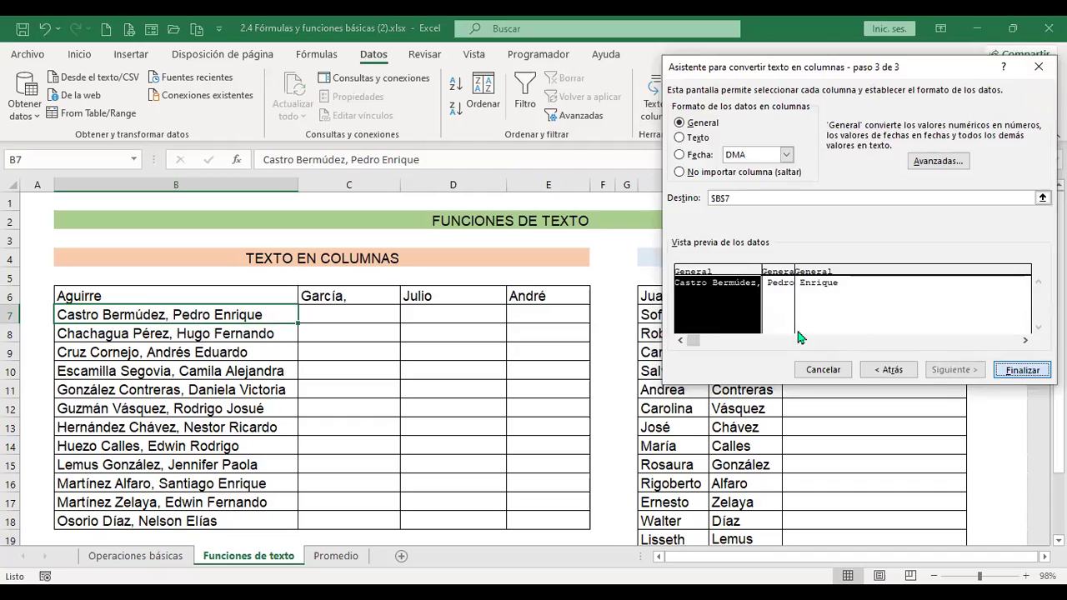
pyautogui.press('Return')
pyautogui.click(511, 357)
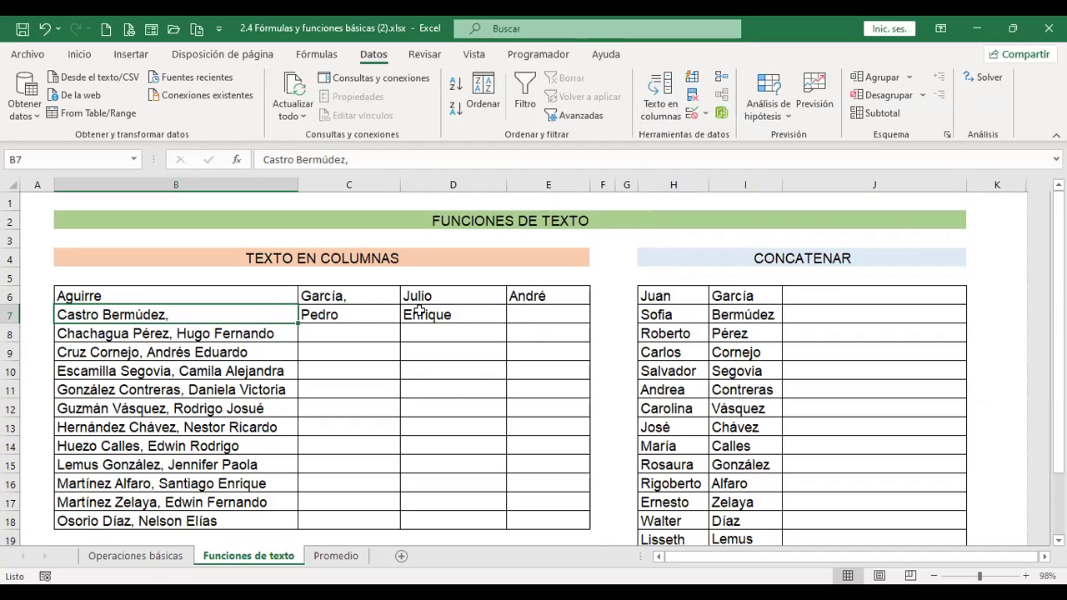
pyautogui.click(261, 334)
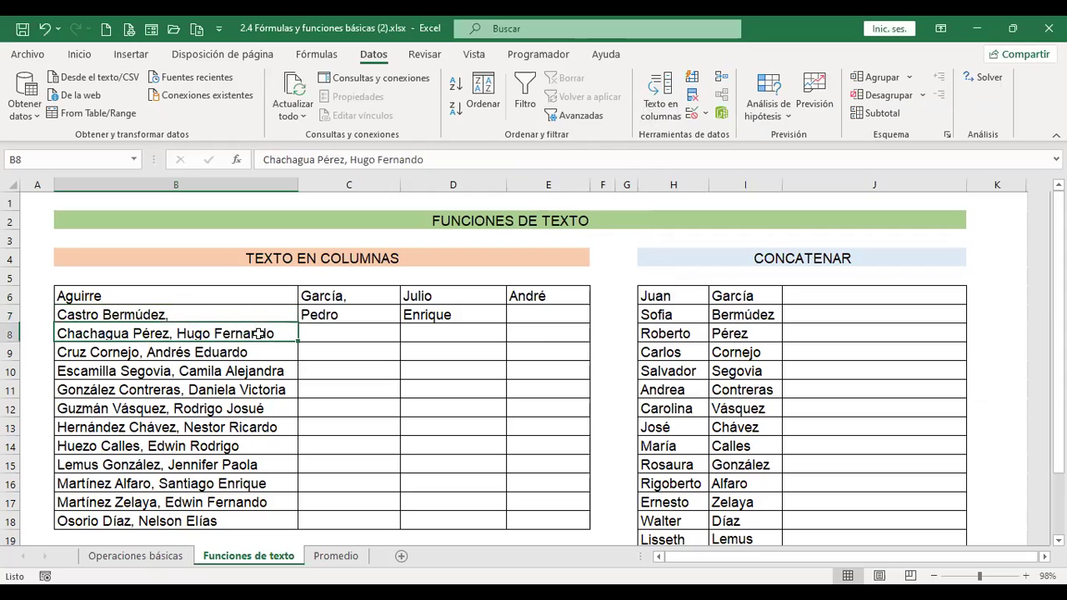
pyautogui.click(672, 110)
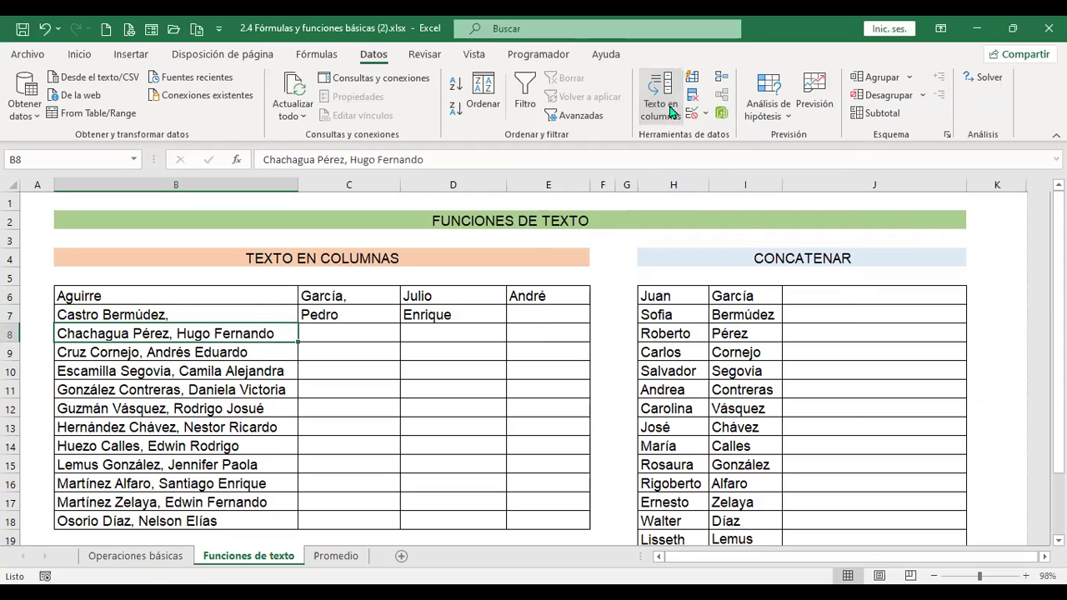
pyautogui.click(717, 154)
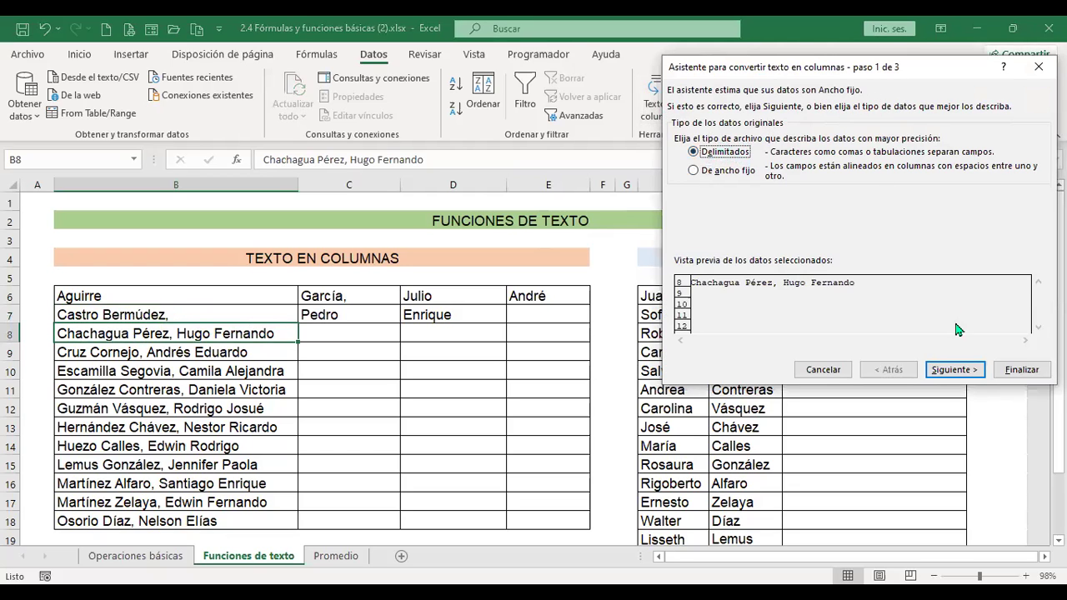
pyautogui.click(949, 374)
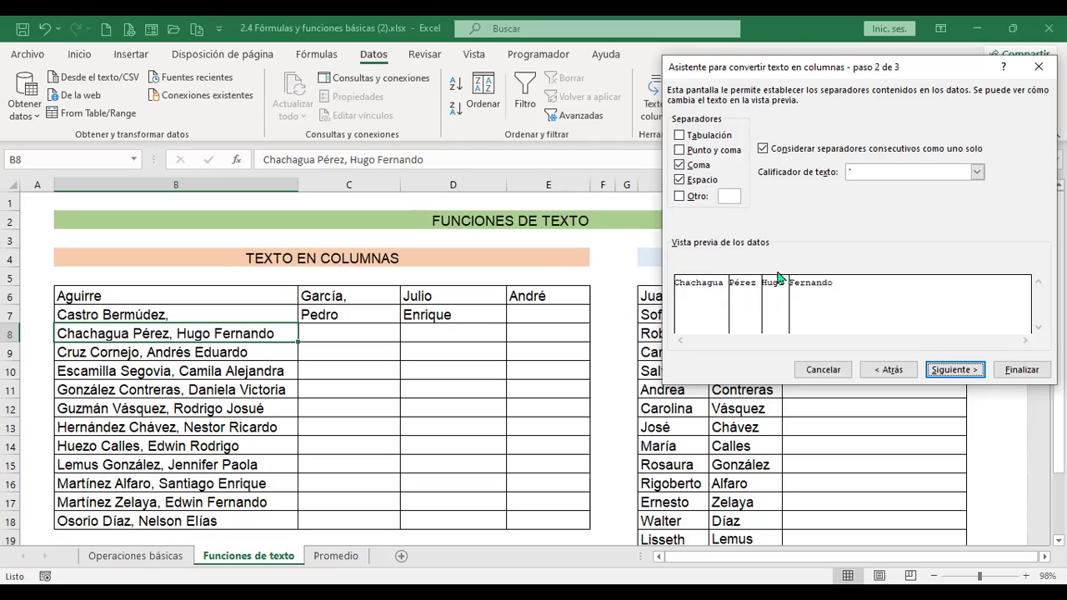
pyautogui.click(680, 180)
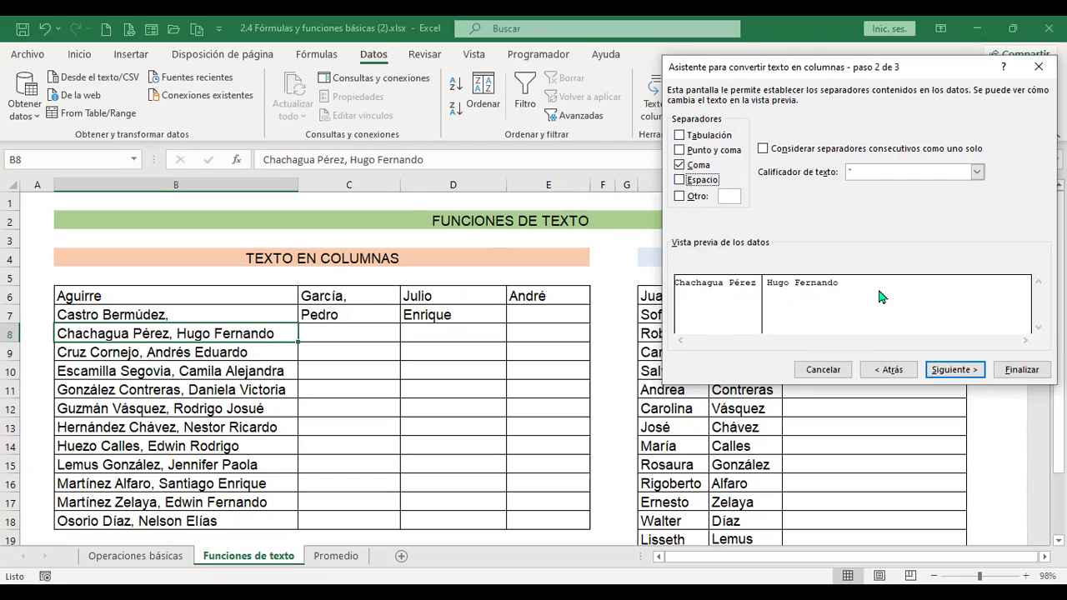
pyautogui.click(680, 181)
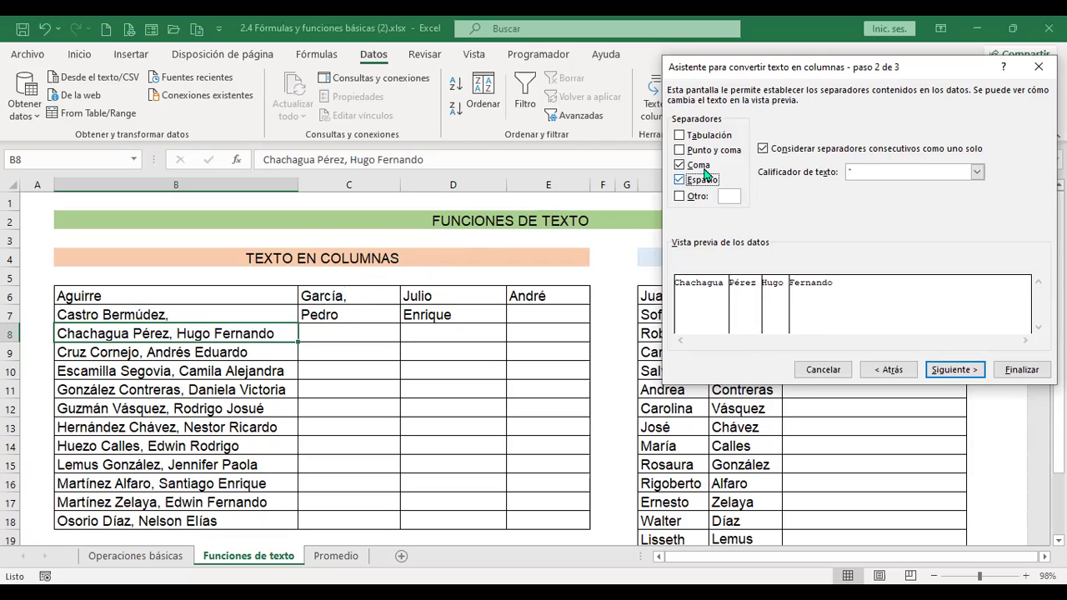
pyautogui.click(965, 374)
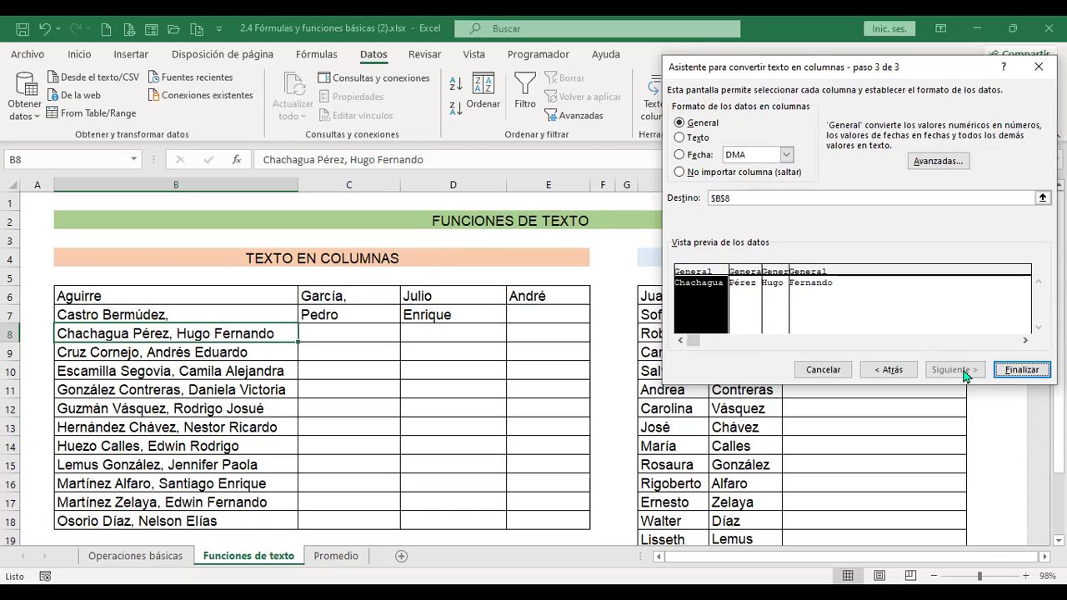
pyautogui.click(1032, 371)
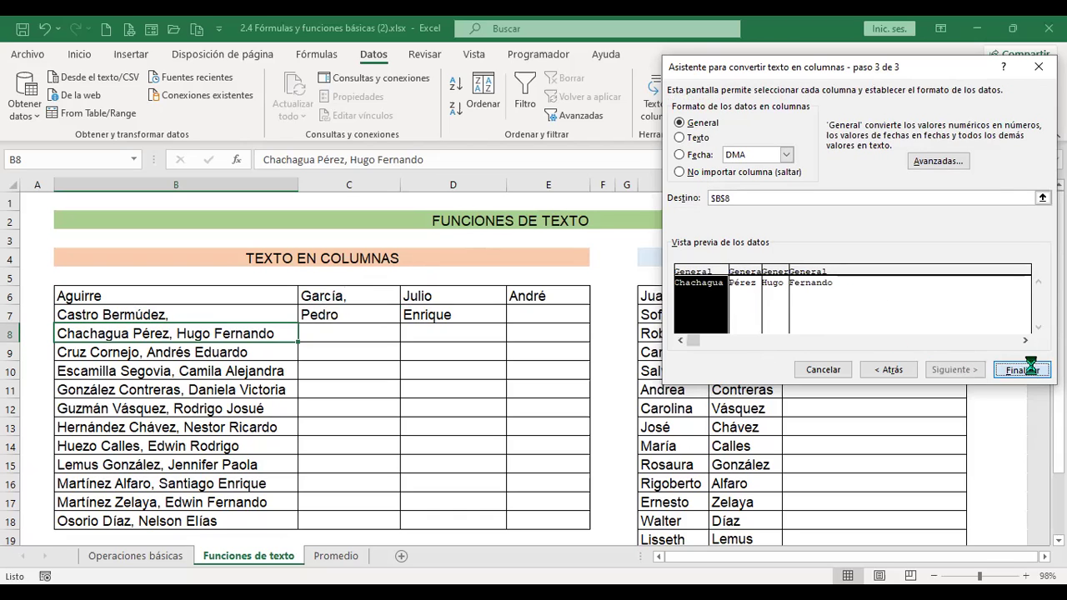
pyautogui.click(518, 353)
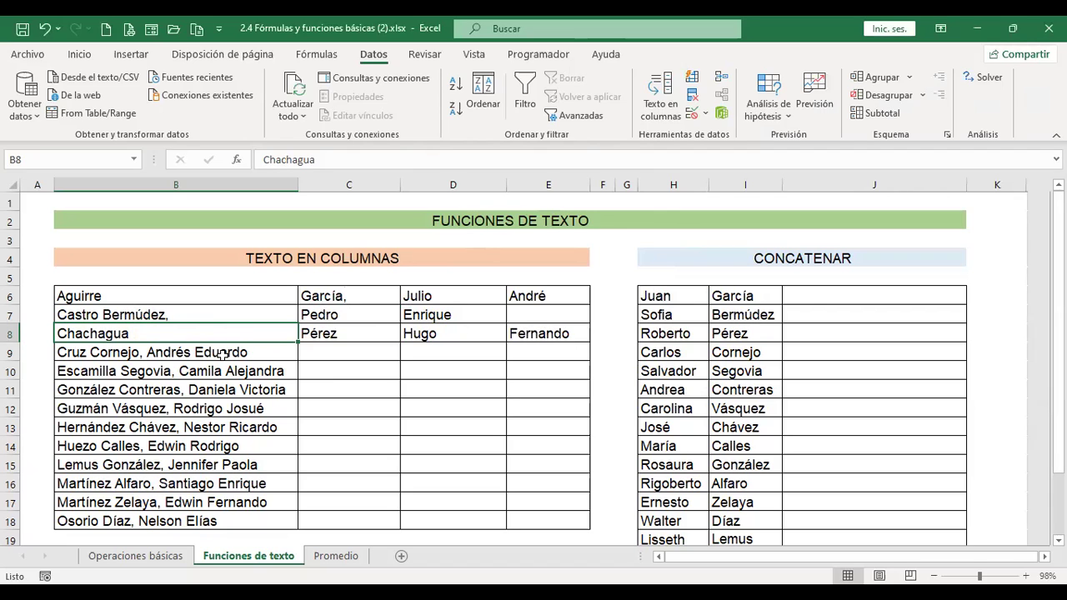
# - Split B9:B18 at the comma only, putting surnames in B and given names in C
pyautogui.moveTo(223, 355); pyautogui.dragTo(224, 521)
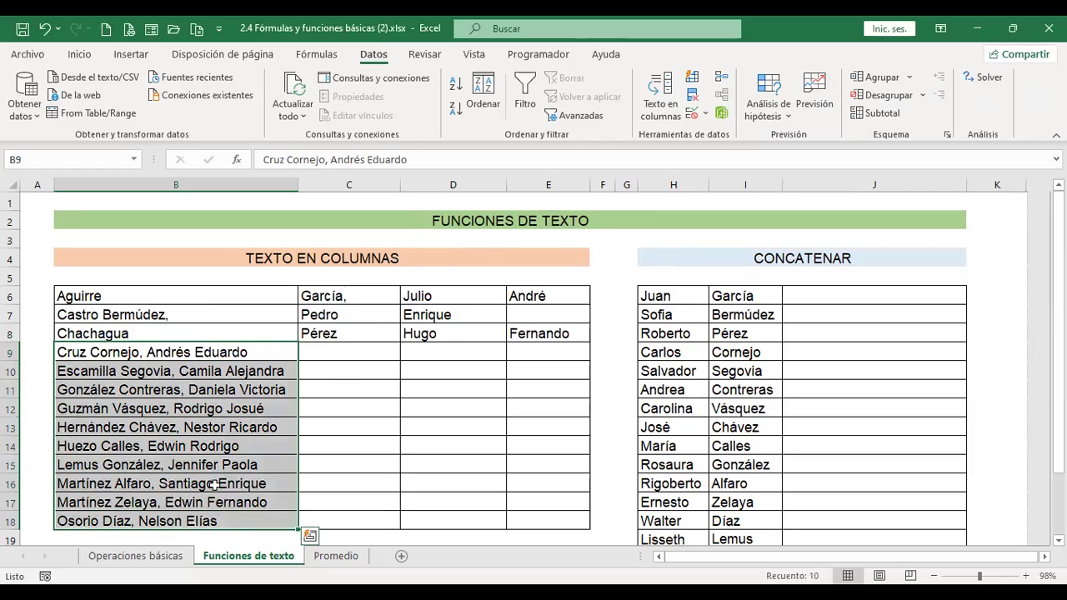
pyautogui.click(672, 112)
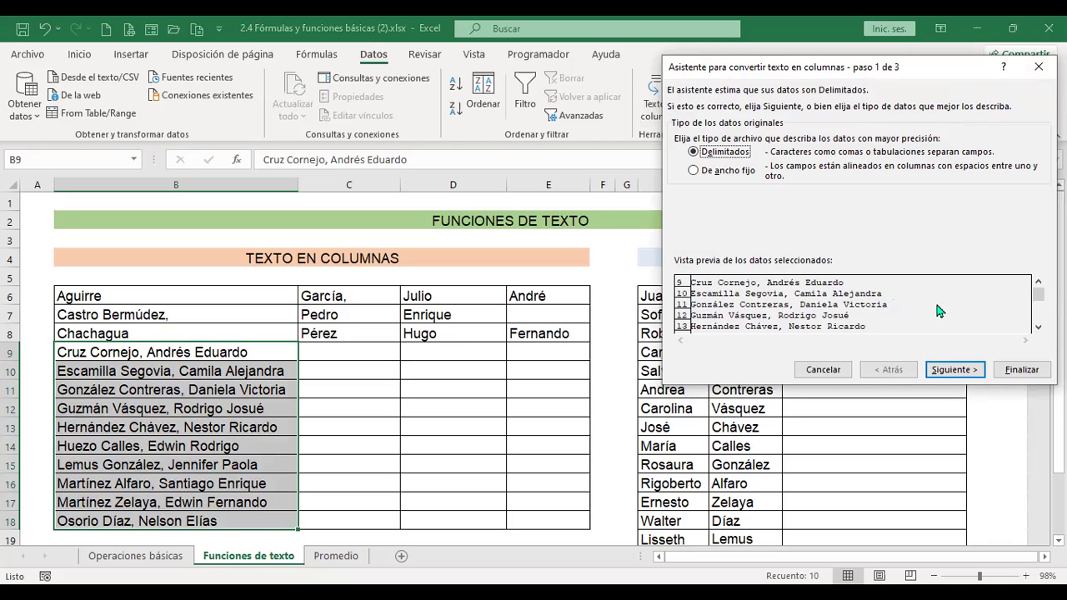
pyautogui.click(967, 371)
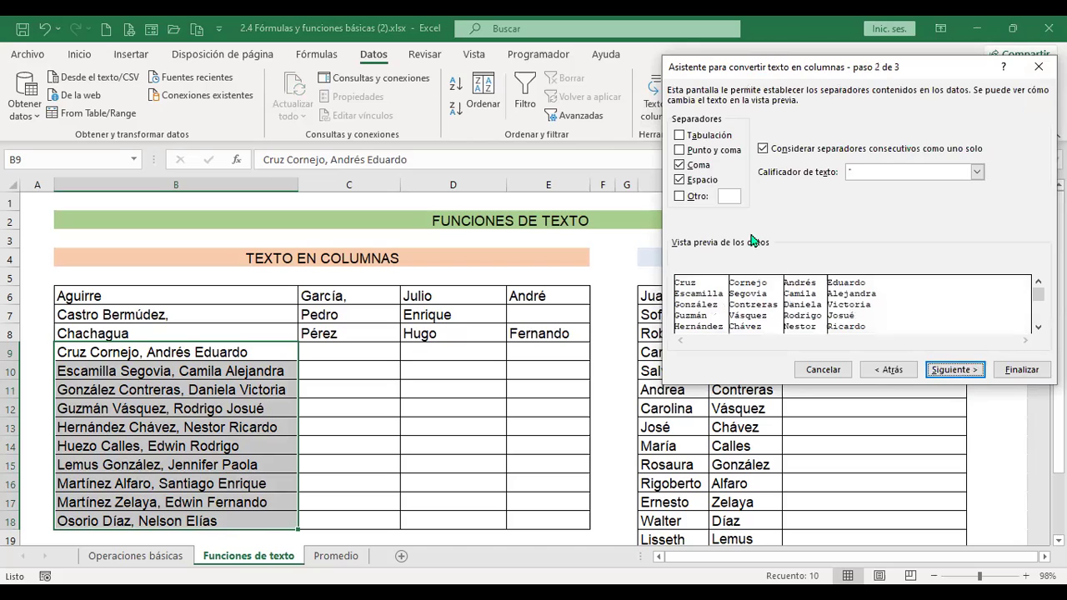
pyautogui.click(681, 181)
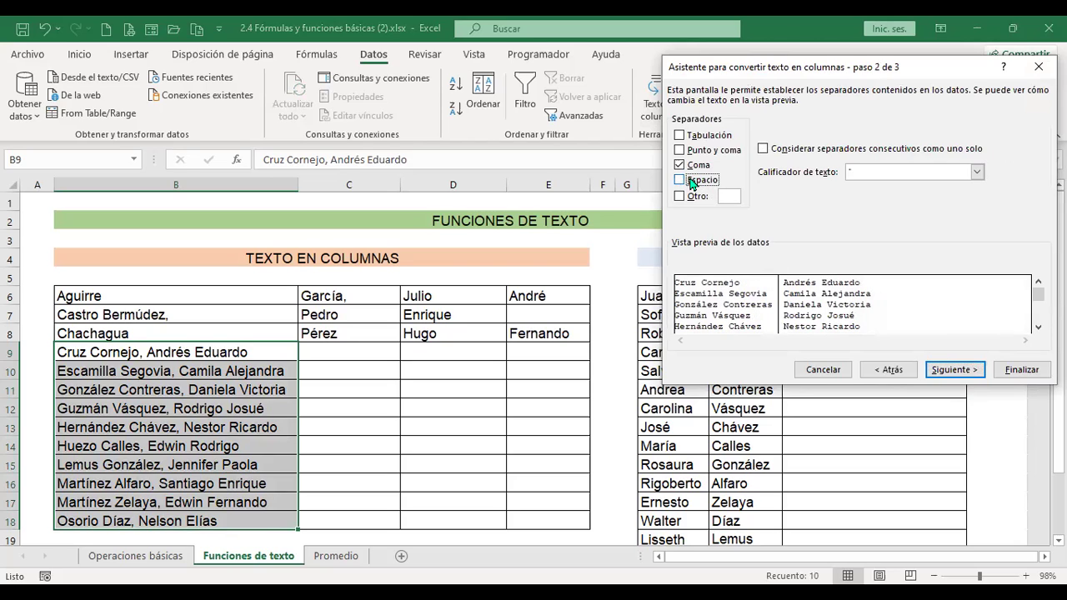
pyautogui.click(958, 374)
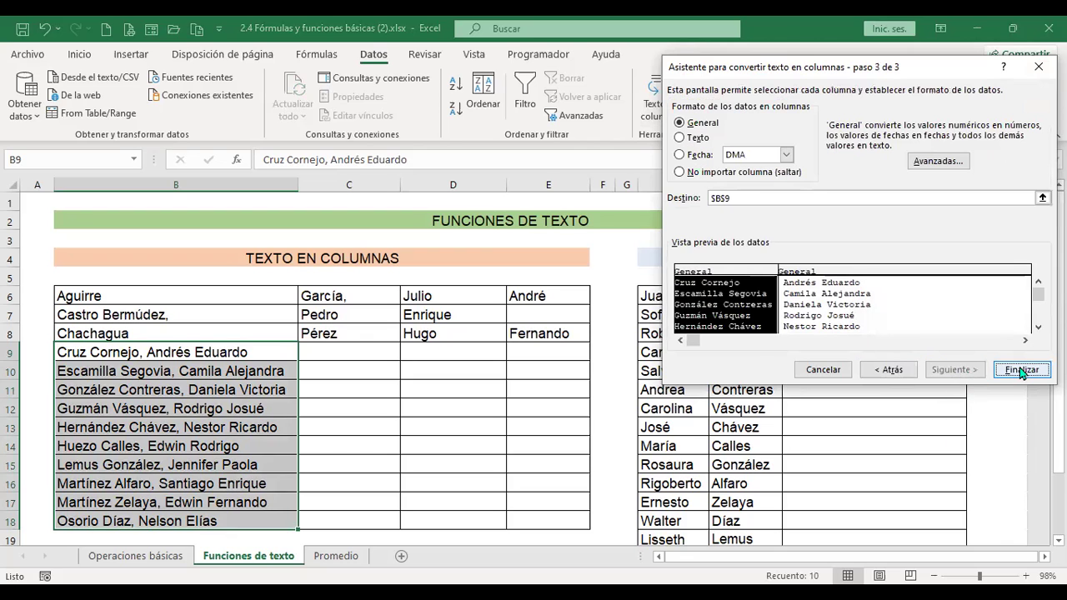
pyautogui.click(1023, 372)
pyautogui.click(505, 354)
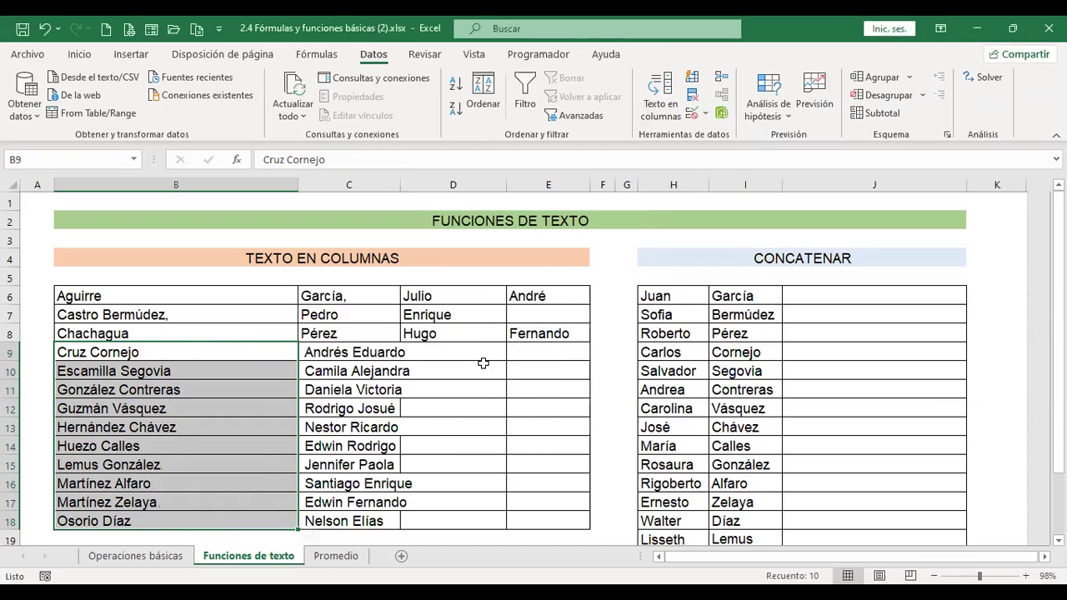
# - Autofit column C to the given names, then undo the width change
pyautogui.doubleClick(401, 185)
pyautogui.click(448, 386)
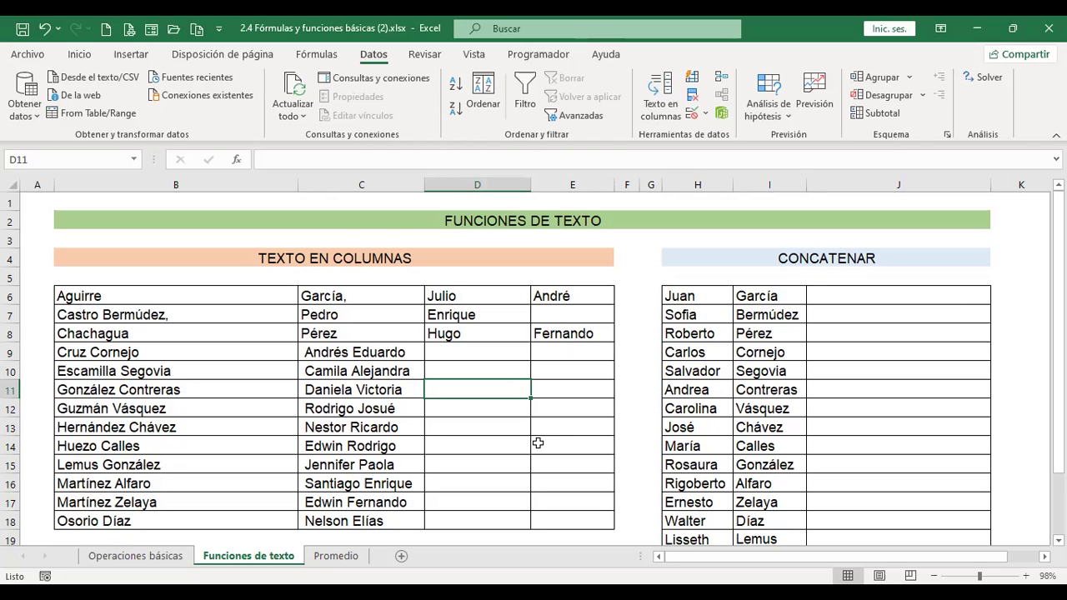
pyautogui.hotkey('ctrl', 'z')
# - Undo the comma split and re-split B9:B18 by spaces with destination C9
pyautogui.hotkey('ctrl', 'z')
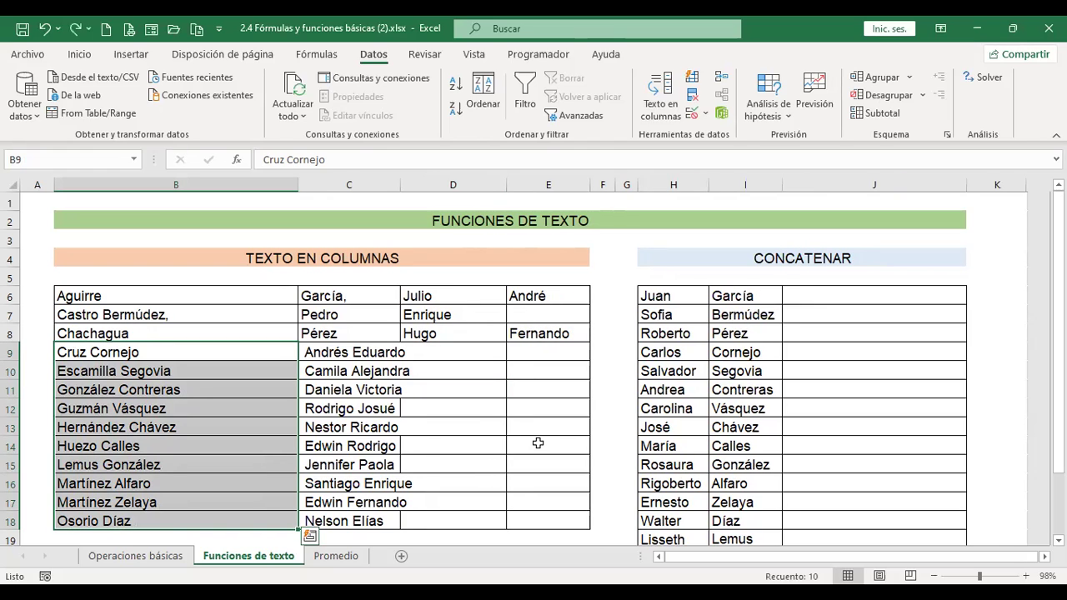
pyautogui.hotkey('ctrl', 'z')
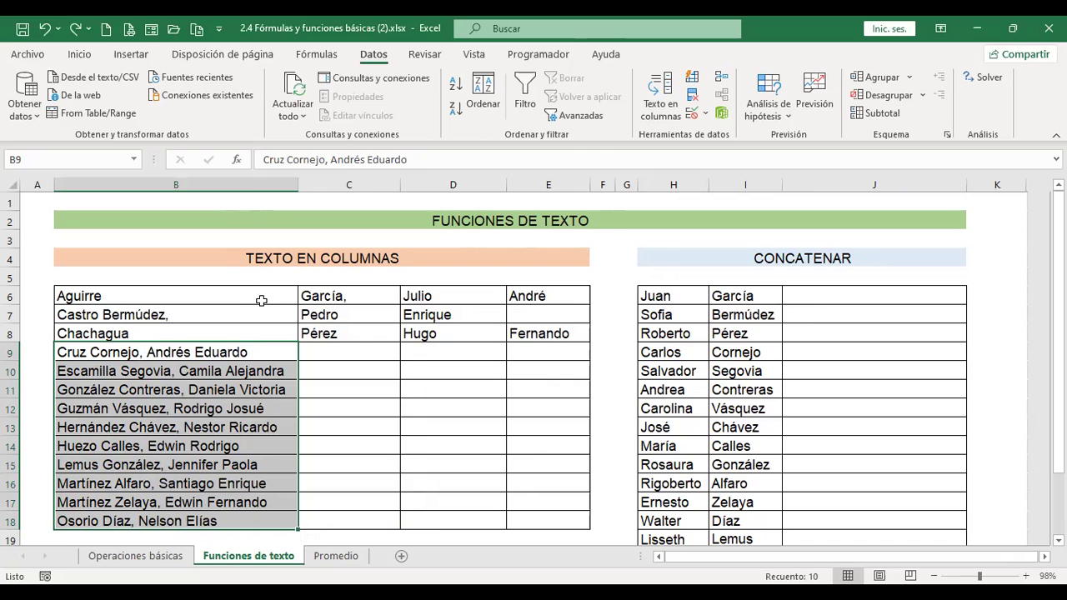
pyautogui.click(672, 99)
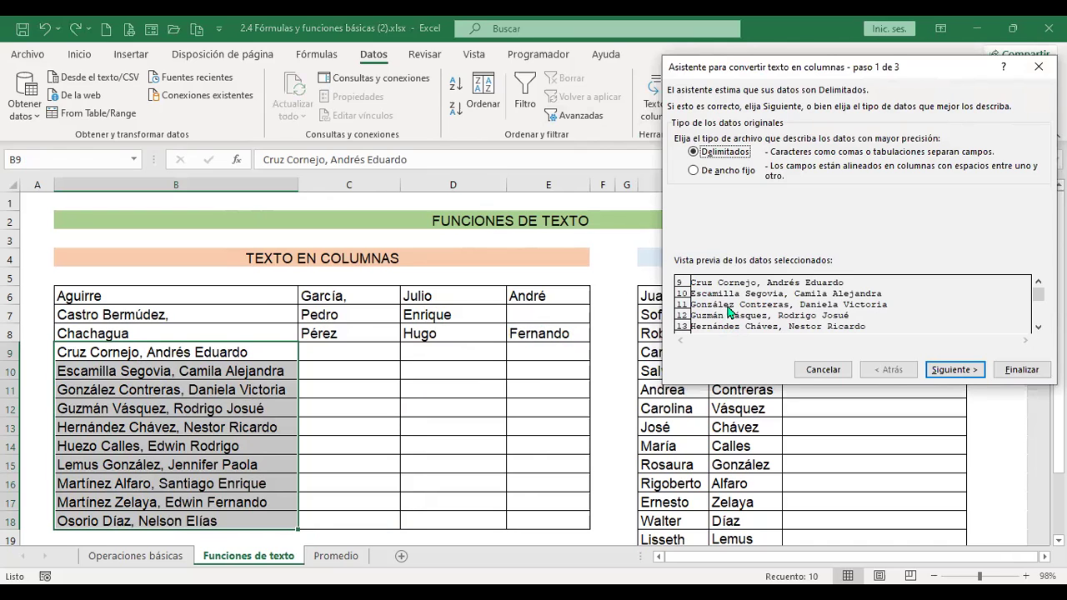
pyautogui.click(961, 370)
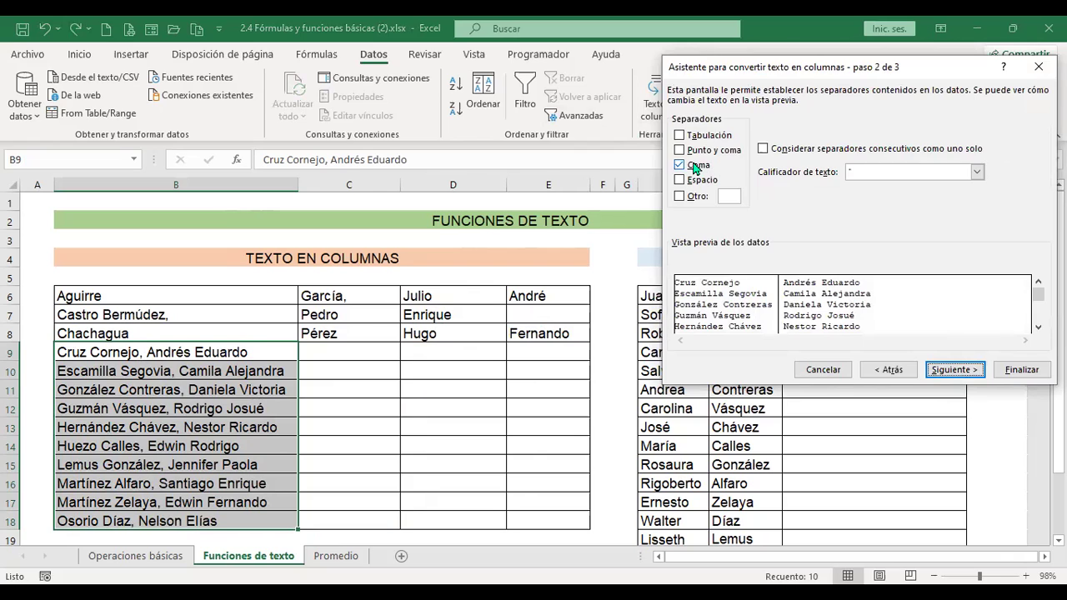
pyautogui.click(681, 165)
pyautogui.click(680, 180)
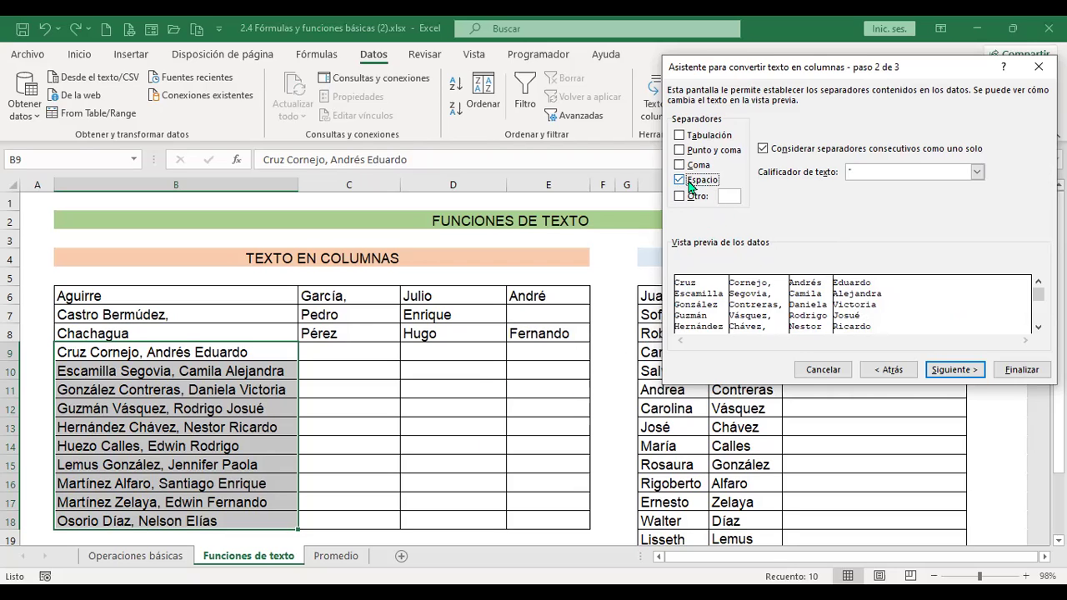
pyautogui.click(956, 370)
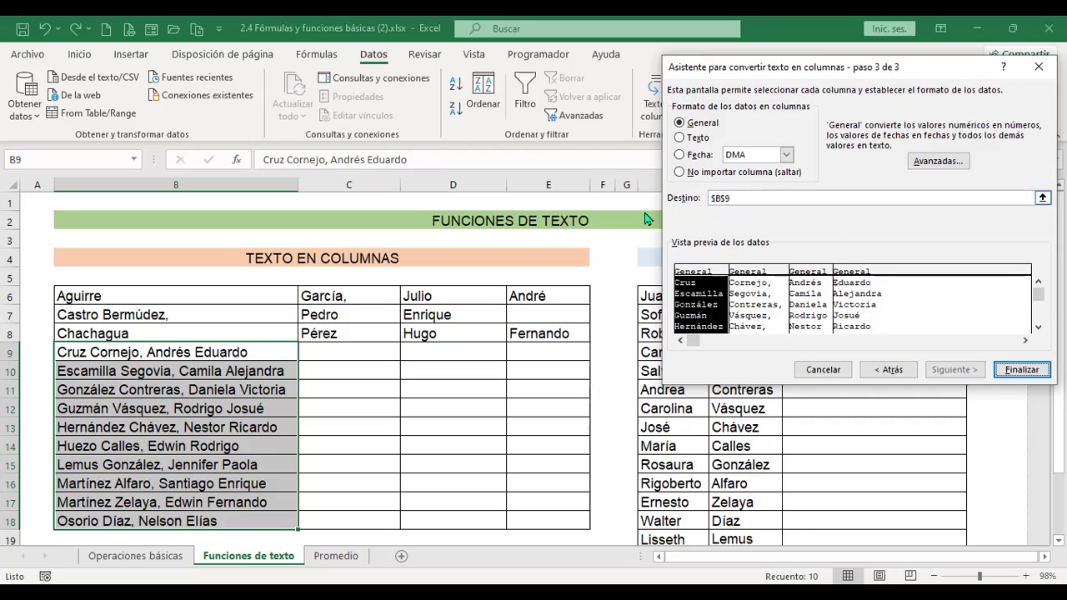
pyautogui.click(745, 200)
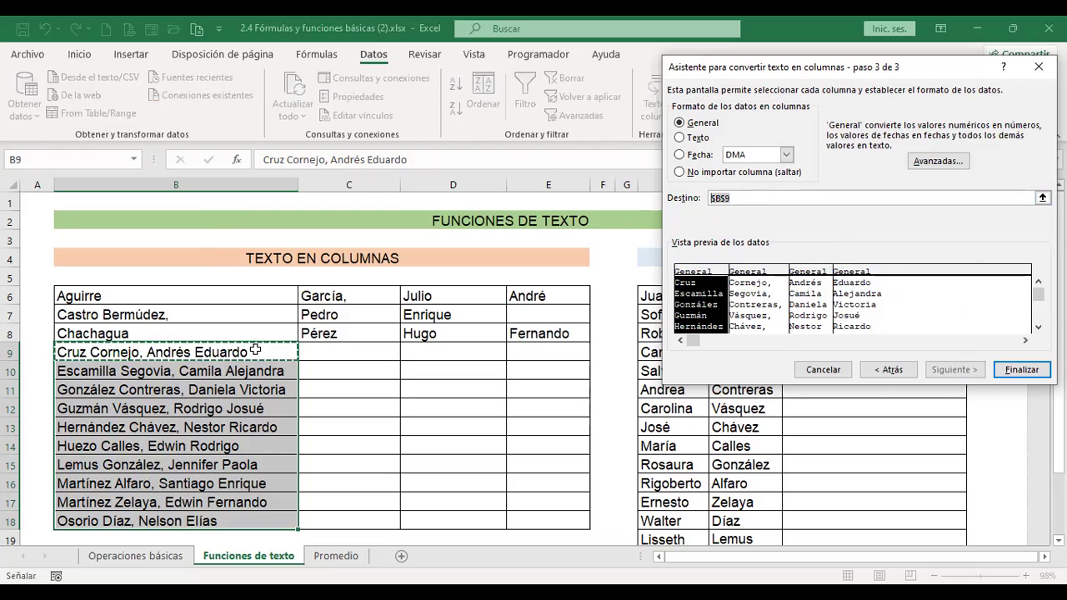
pyautogui.click(347, 349)
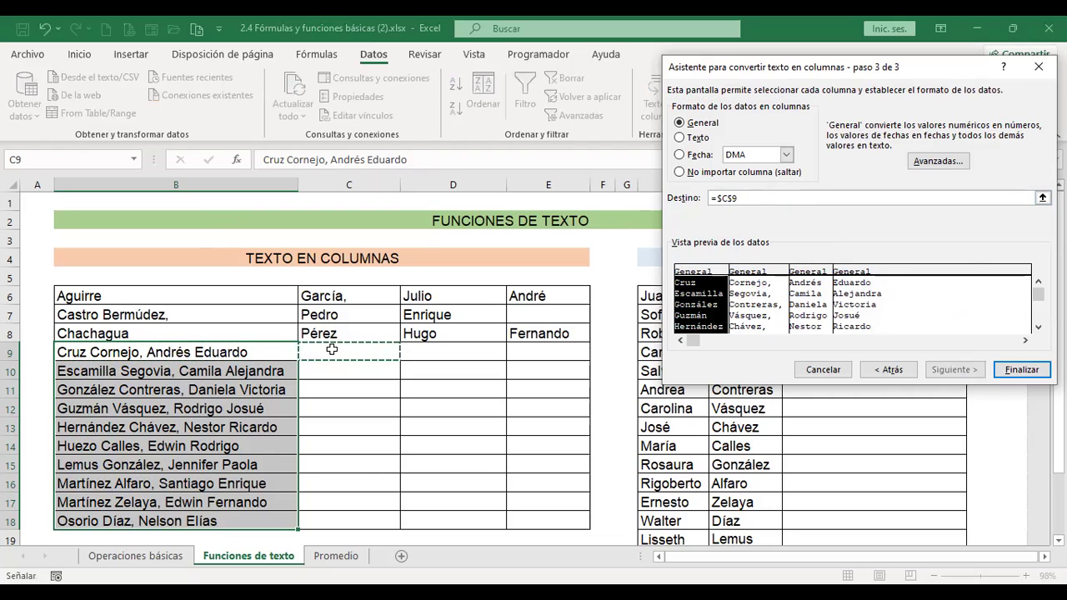
pyautogui.click(1022, 369)
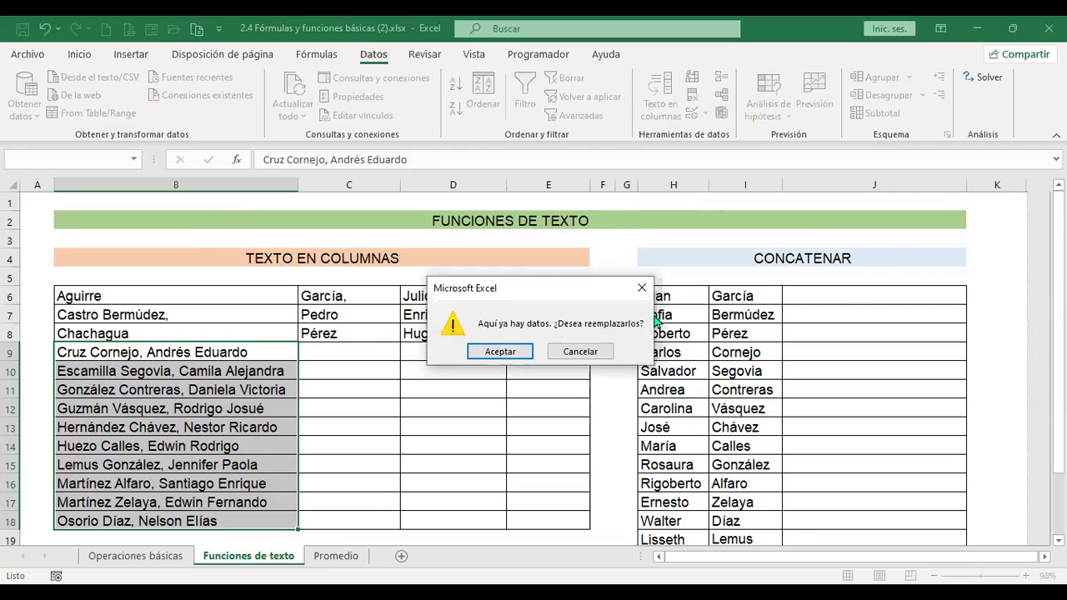
# - Confirm replacing the existing data and autofit column F to the split names
pyautogui.click(515, 352)
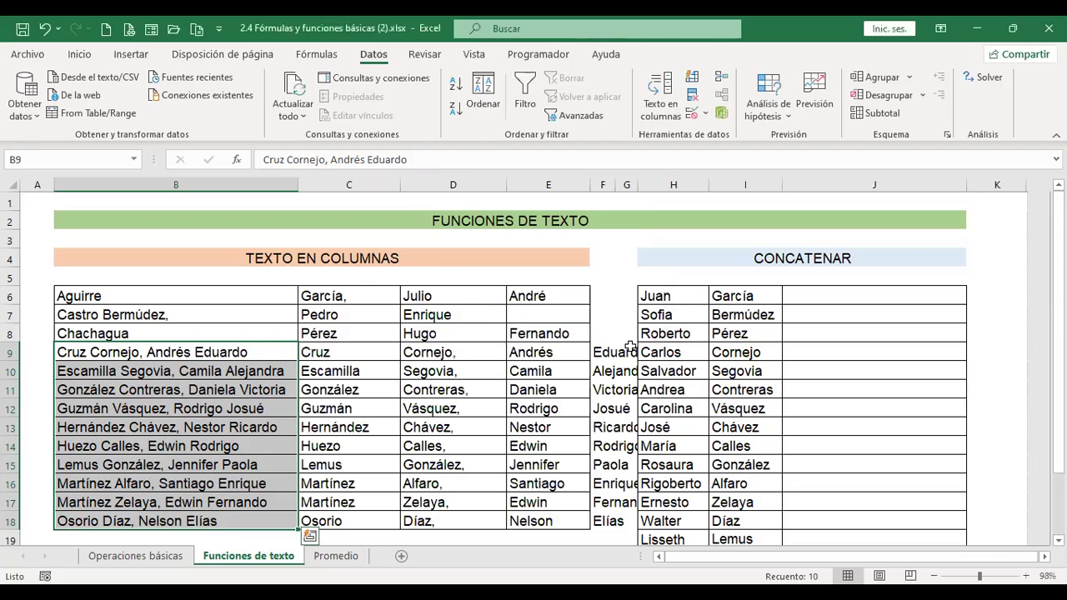
pyautogui.click(633, 183)
pyautogui.doubleClick(615, 185)
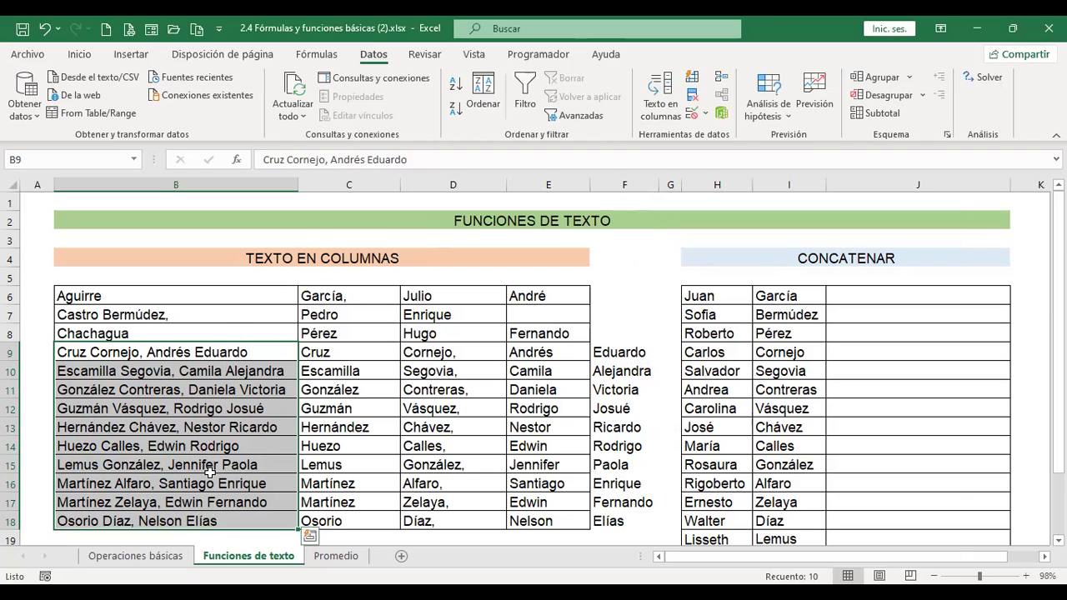
# - Select the split words in columns C to F for rows 9–13 and check cell E10
pyautogui.moveTo(350, 351); pyautogui.dragTo(358, 427)
pyautogui.moveTo(446, 352); pyautogui.dragTo(471, 427)
pyautogui.moveTo(534, 352); pyautogui.dragTo(533, 427)
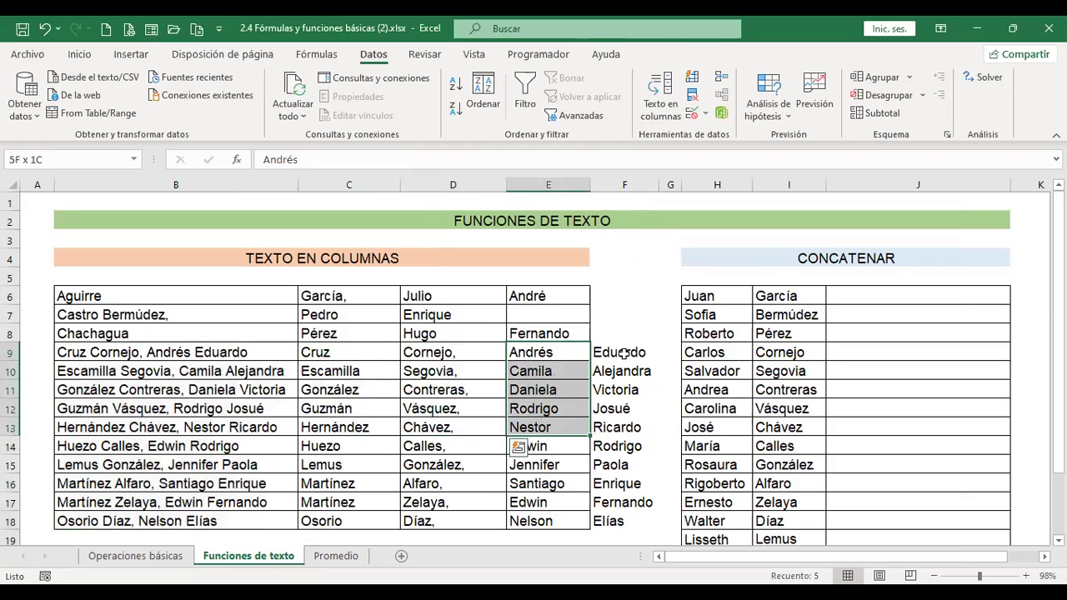
pyautogui.moveTo(622, 354); pyautogui.dragTo(620, 427)
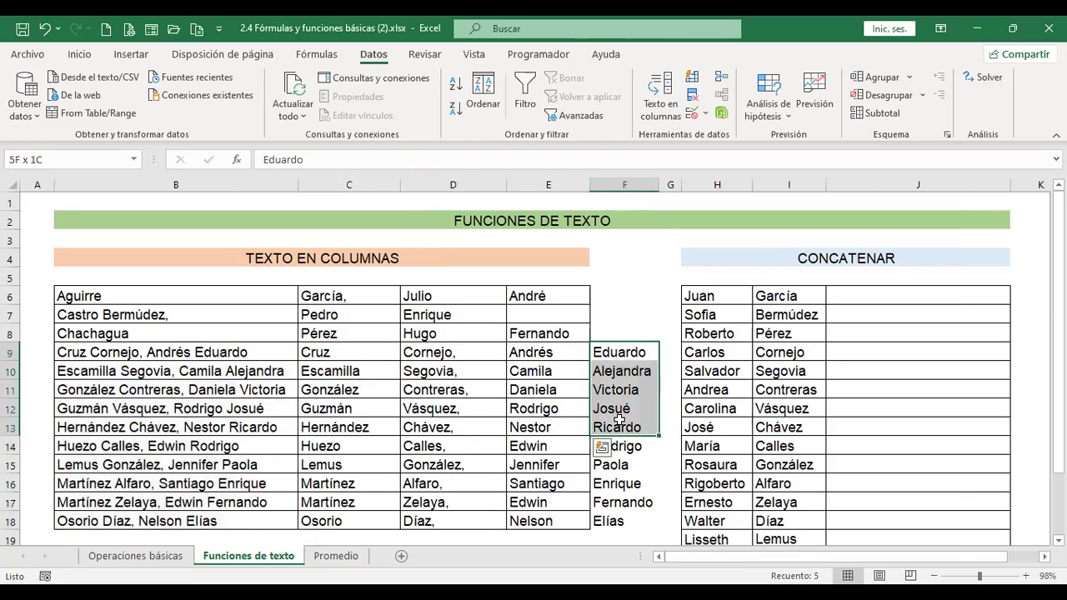
pyautogui.click(535, 369)
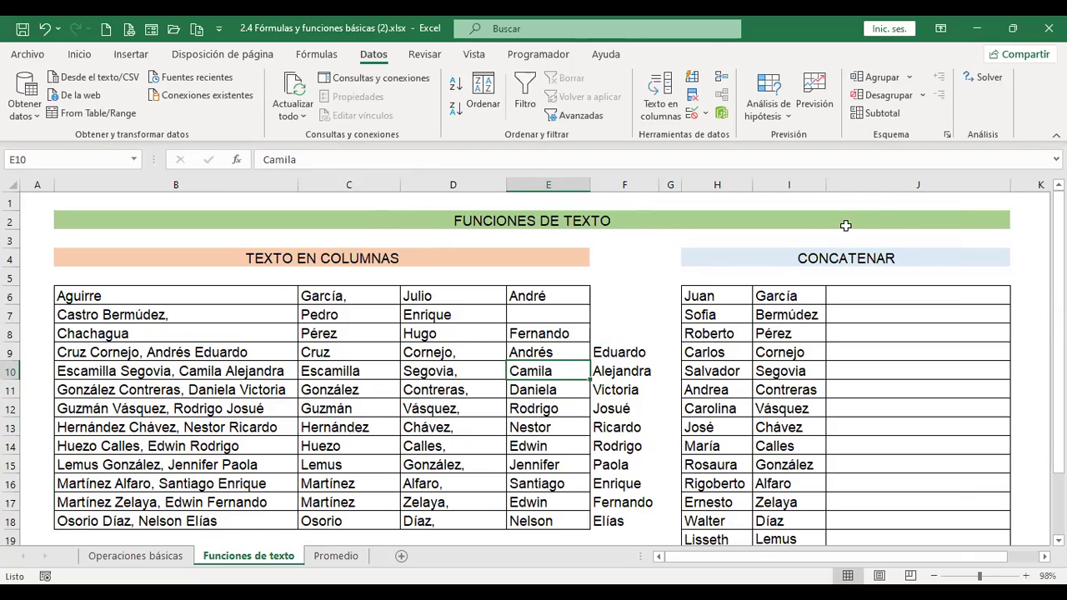
# - Enter =+CONCAT(H6;I6) in J6 to join the first name and surname
pyautogui.click(862, 294)
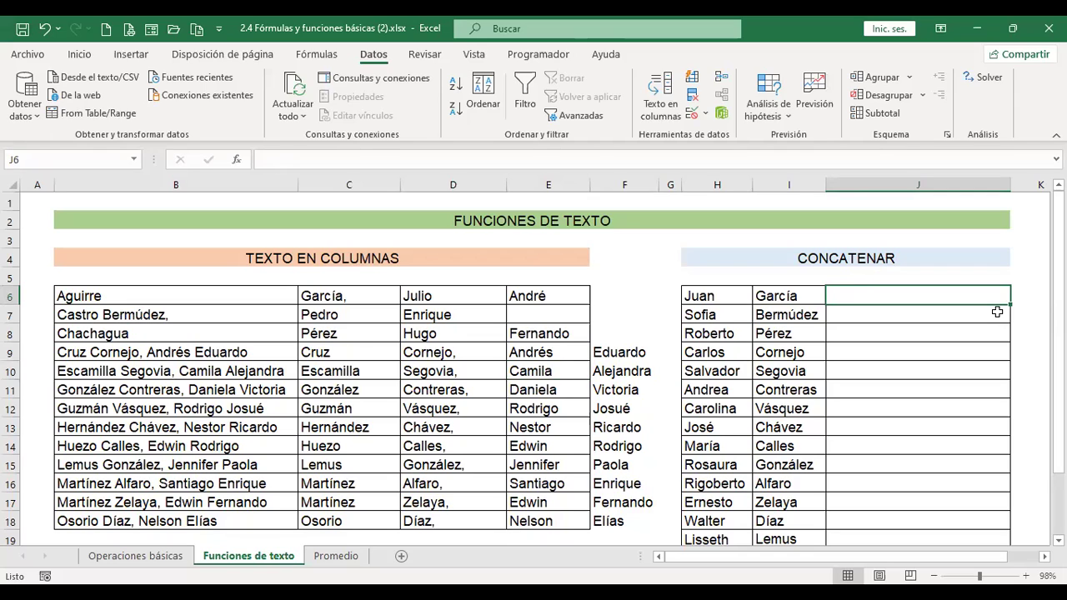
pyautogui.write('+')
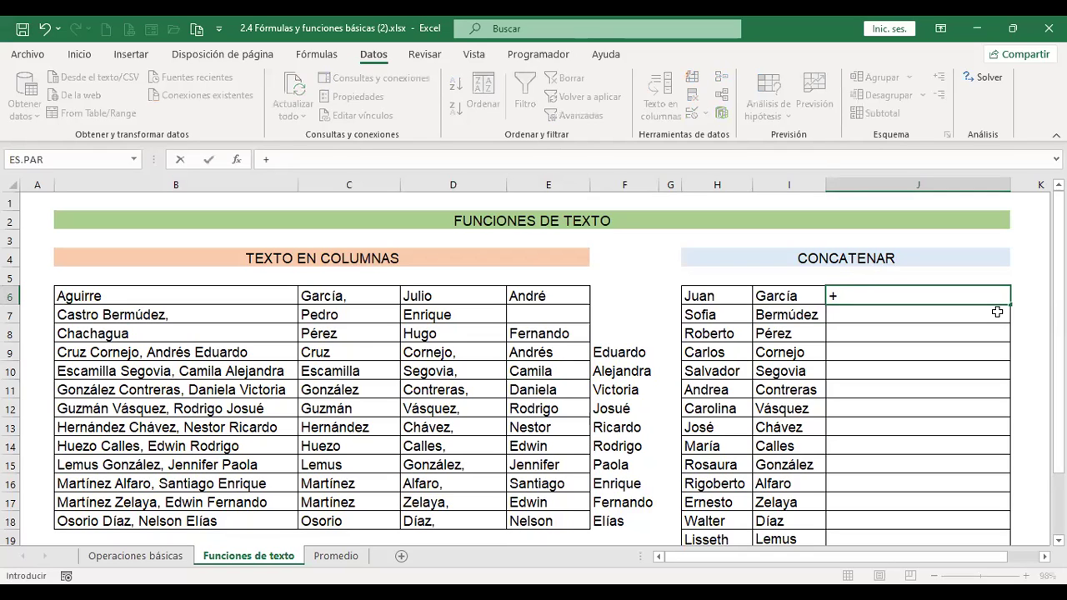
pyautogui.write('conca')
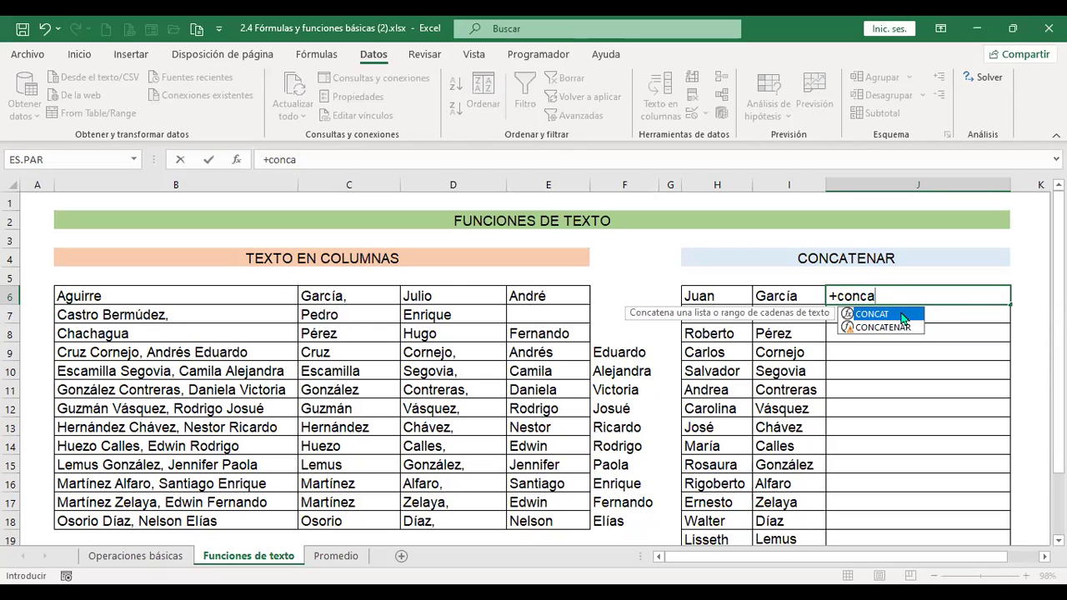
pyautogui.press('Tab')
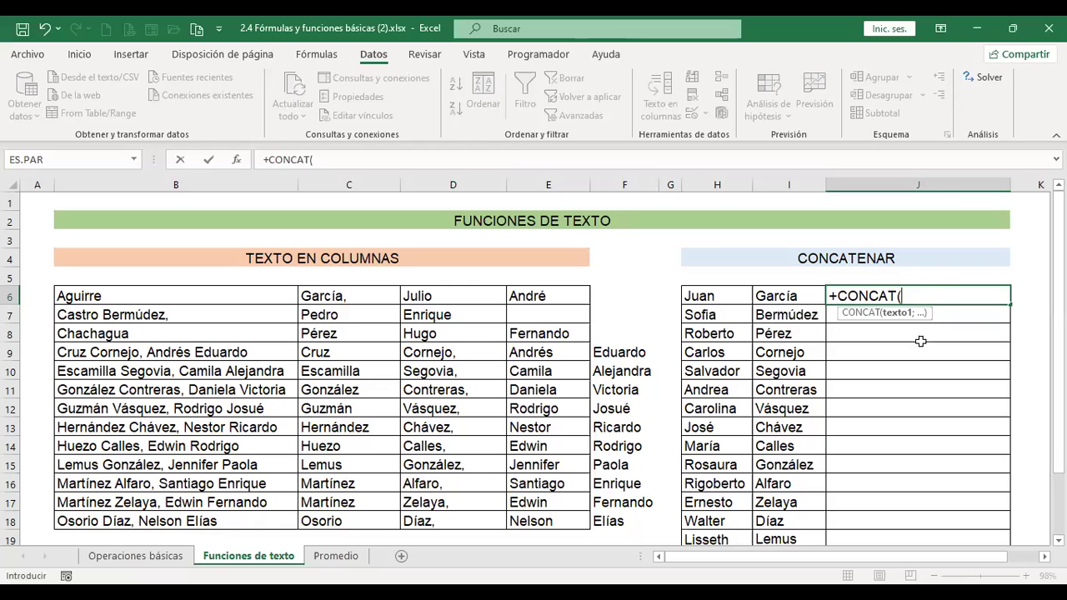
pyautogui.click(722, 297)
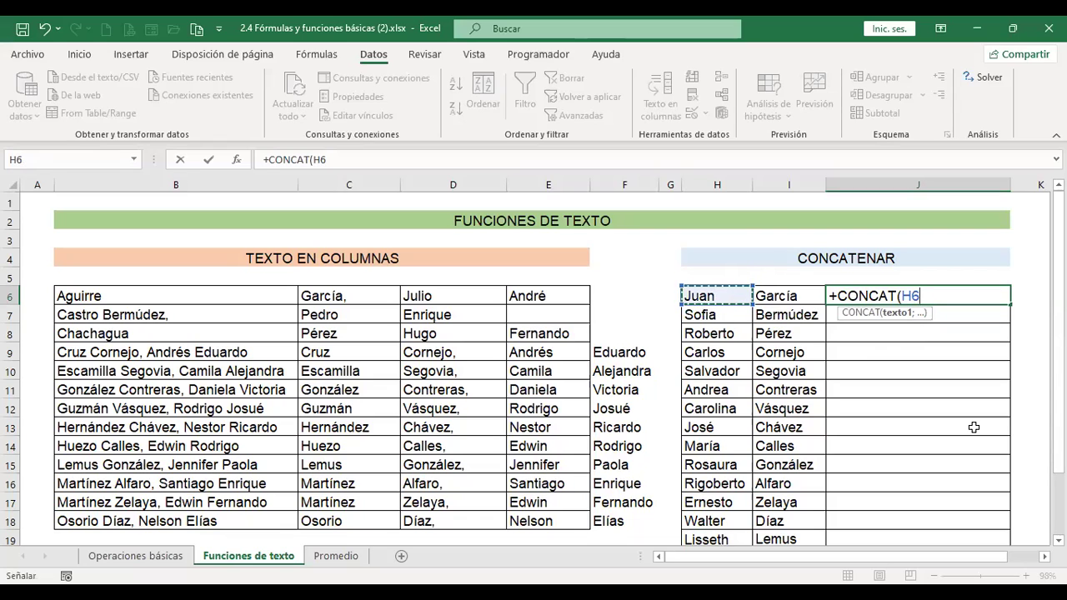
pyautogui.write(';')
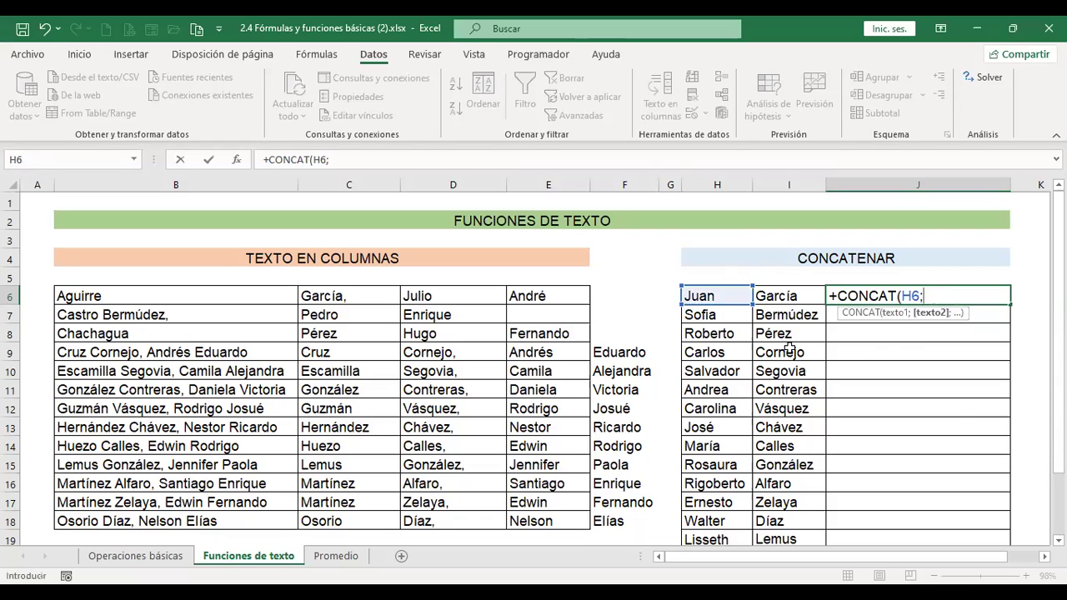
pyautogui.click(785, 294)
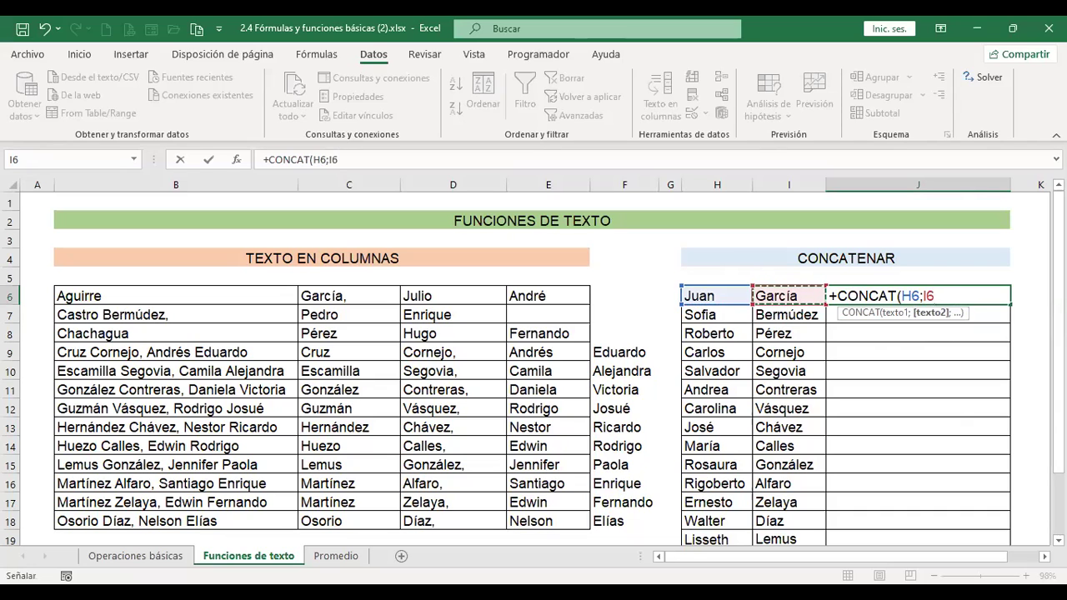
pyautogui.press('Return')
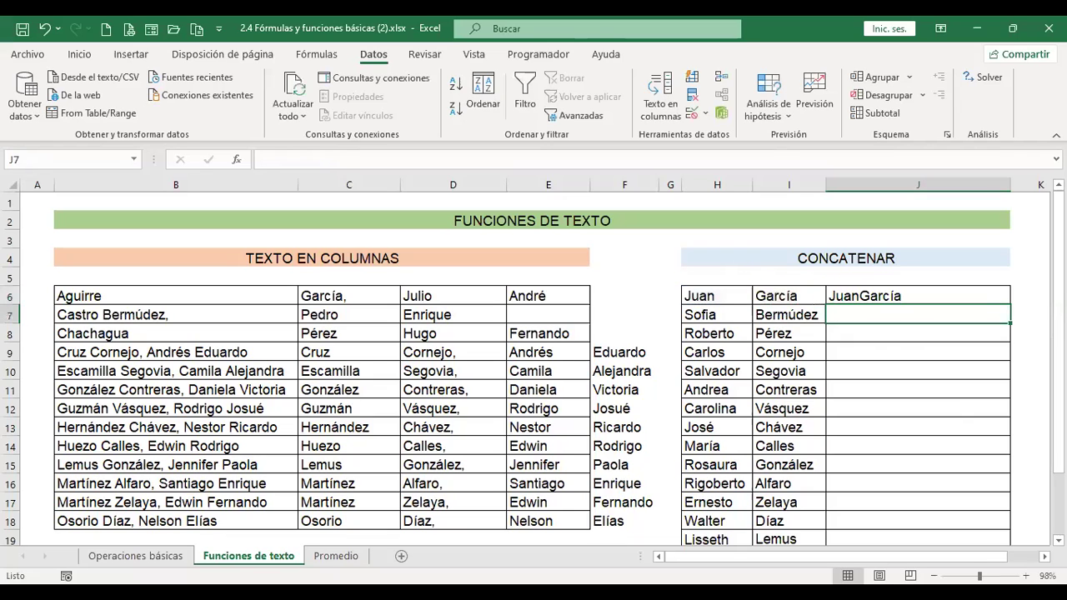
# - Edit J6's formula to insert a " " space separator between H6 and I6
pyautogui.click(918, 296)
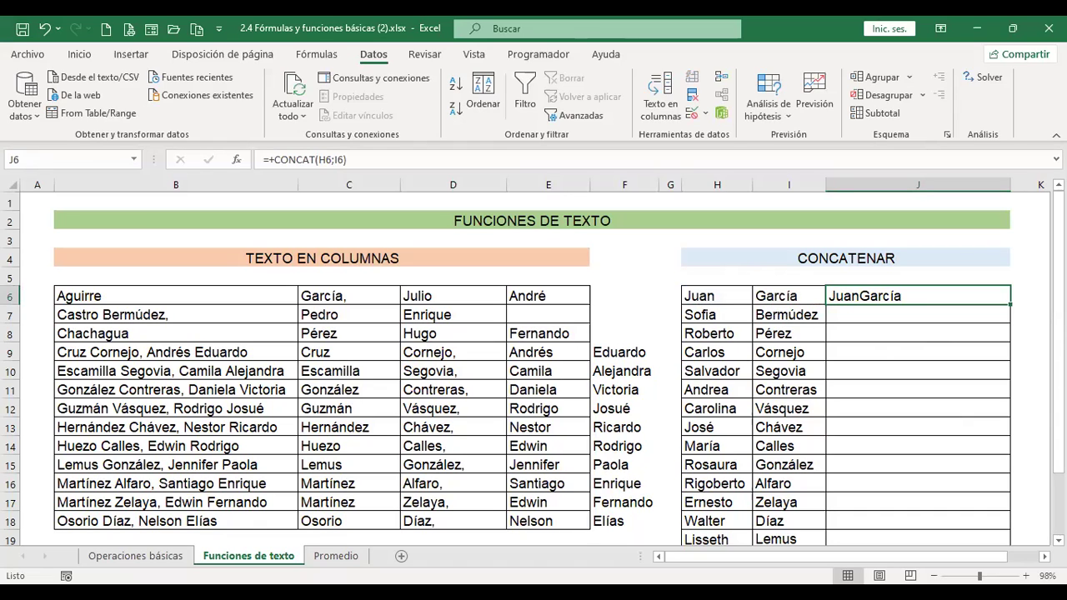
pyautogui.press('F2')
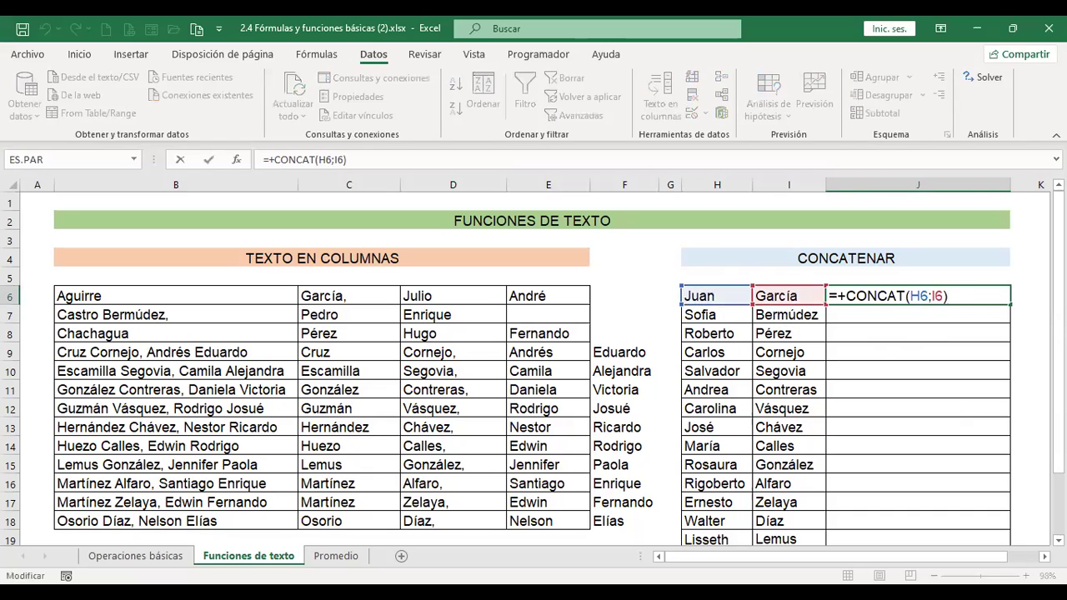
pyautogui.press('Left')
pyautogui.press('Left')
pyautogui.press('Left')
pyautogui.press('Left')
pyautogui.press('Left')
pyautogui.press('Right')
pyautogui.press('Right')
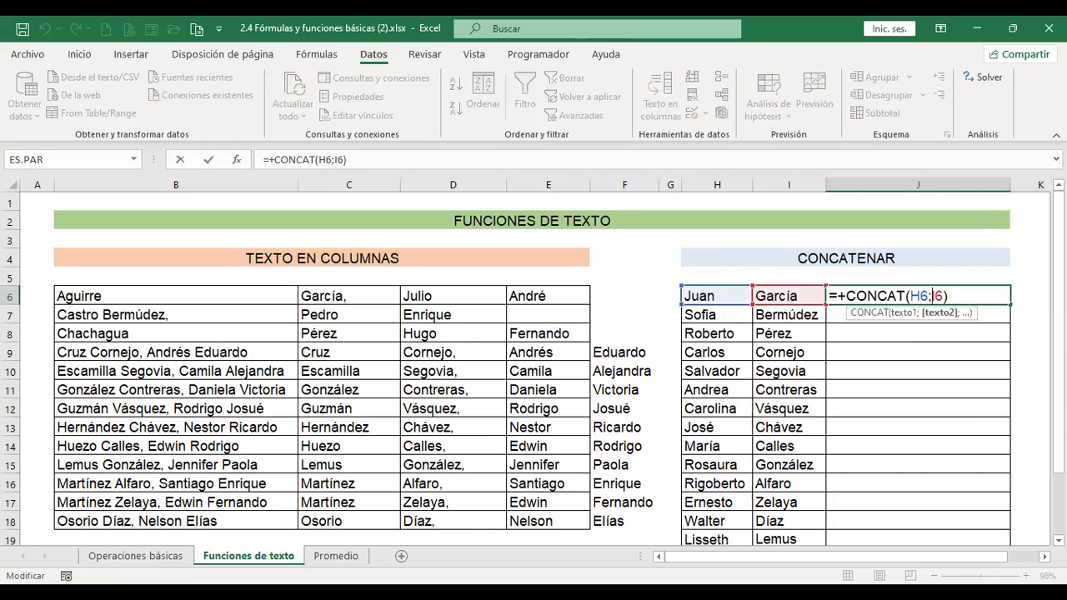
pyautogui.write('" "')
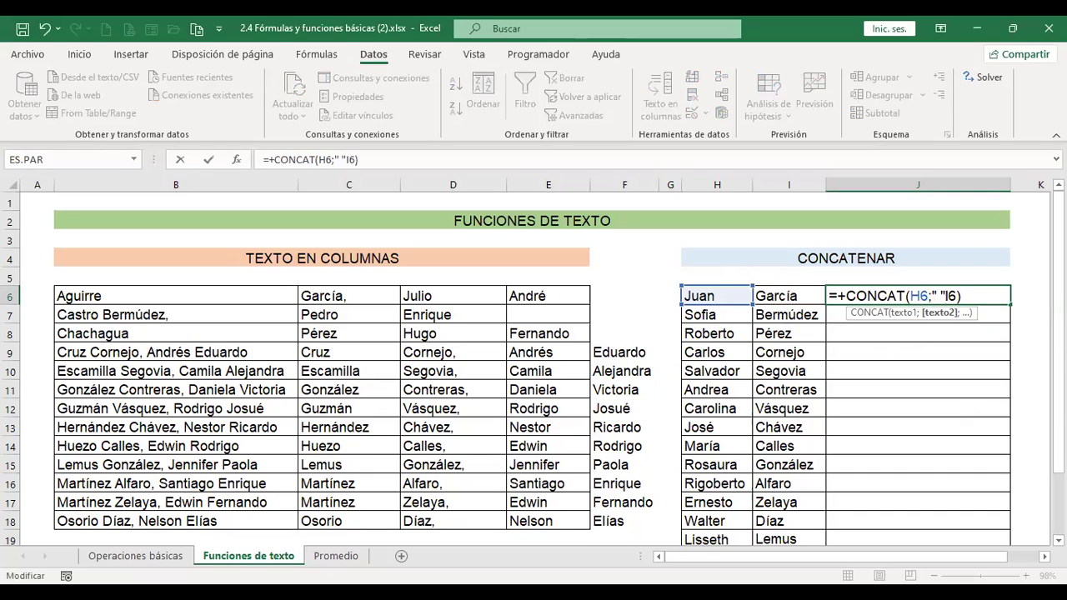
pyautogui.write(';')
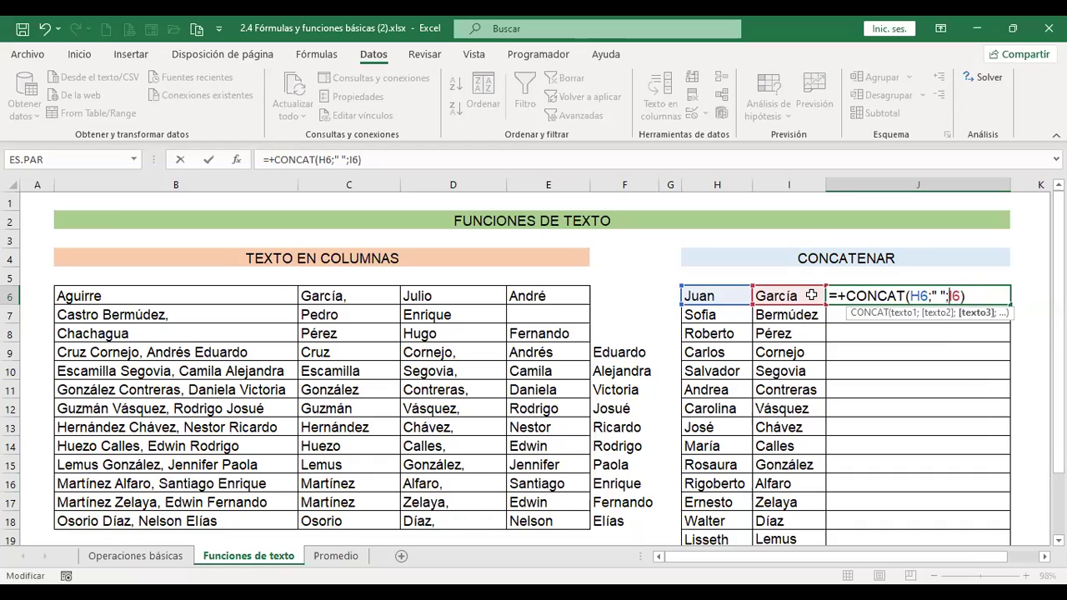
pyautogui.press('Return')
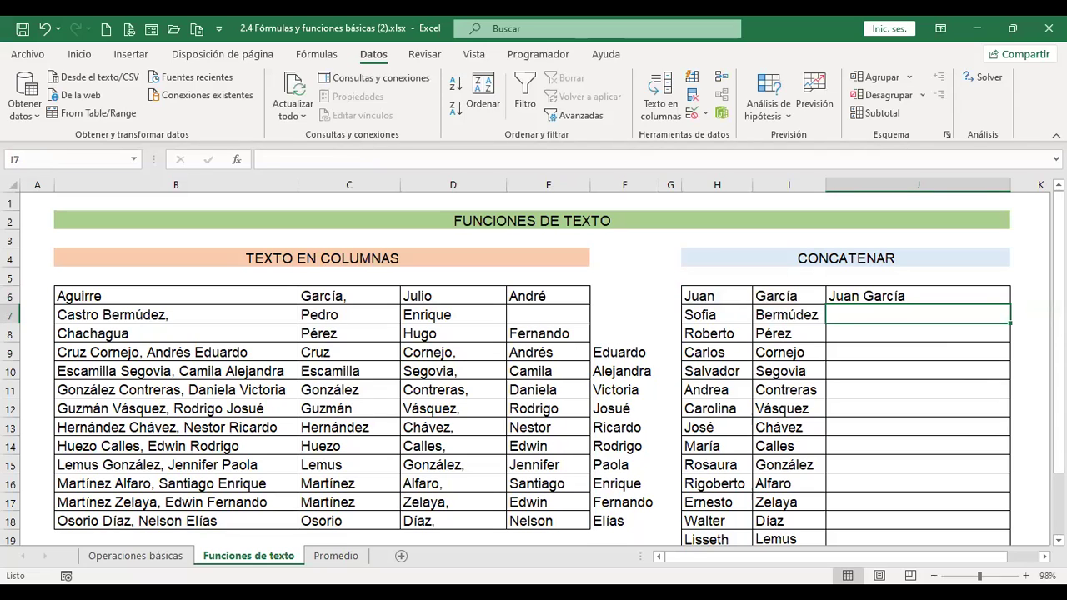
# - Enter a CONCATENAR formula in J7 joining H7 and I7
pyautogui.write('+')
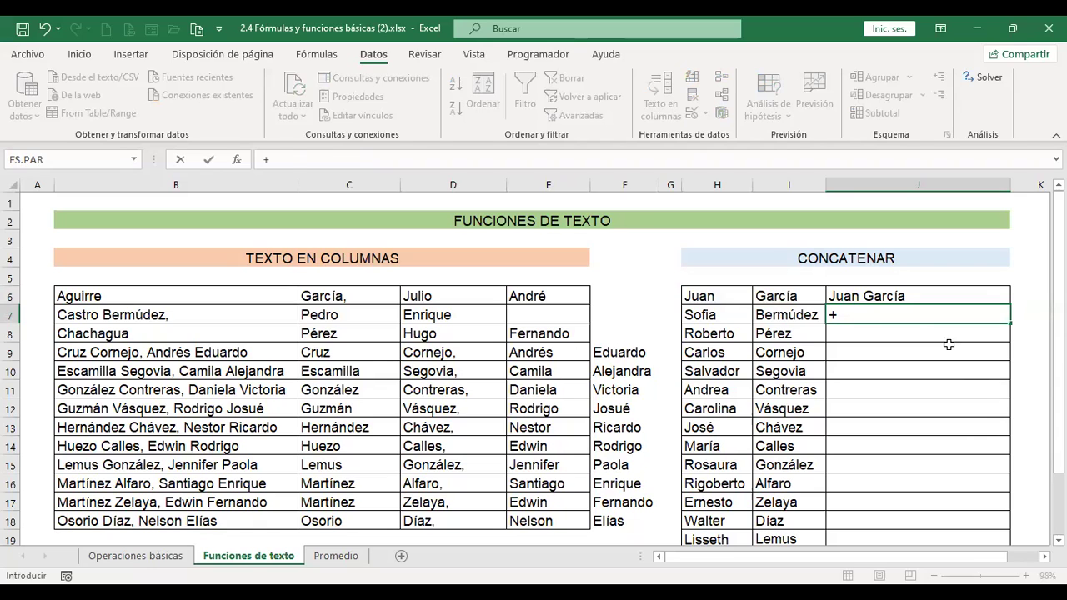
pyautogui.write('conca')
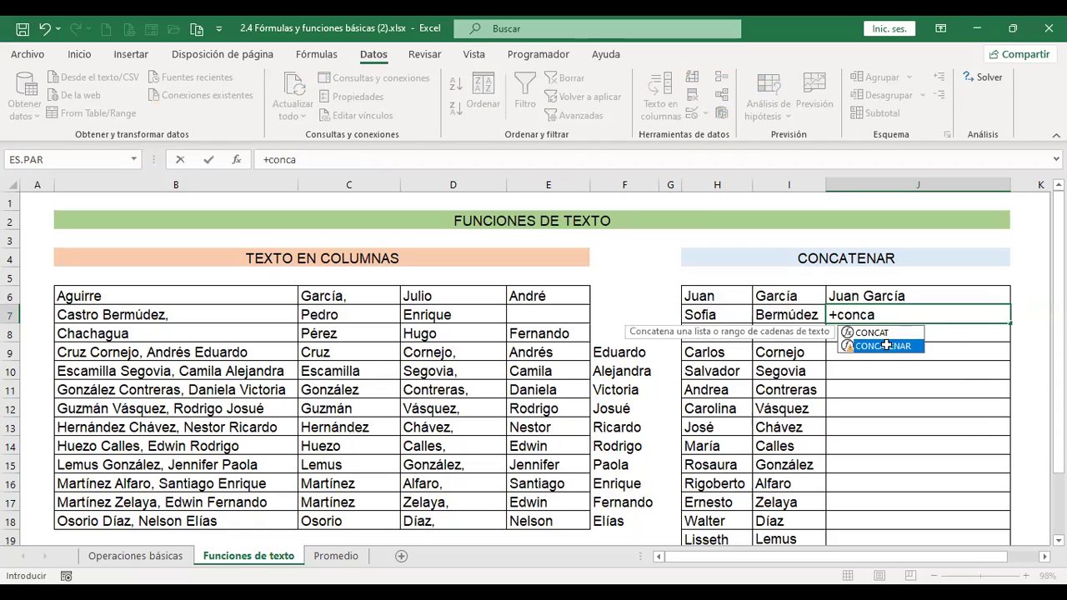
pyautogui.doubleClick(887, 347)
pyautogui.click(717, 315)
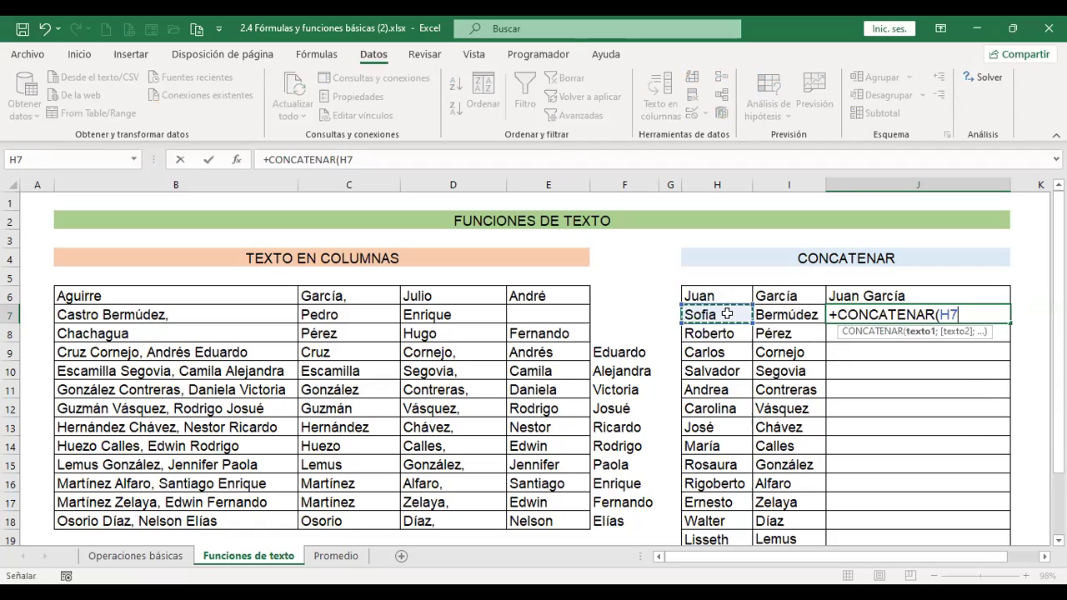
pyautogui.write(';')
pyautogui.click(796, 308)
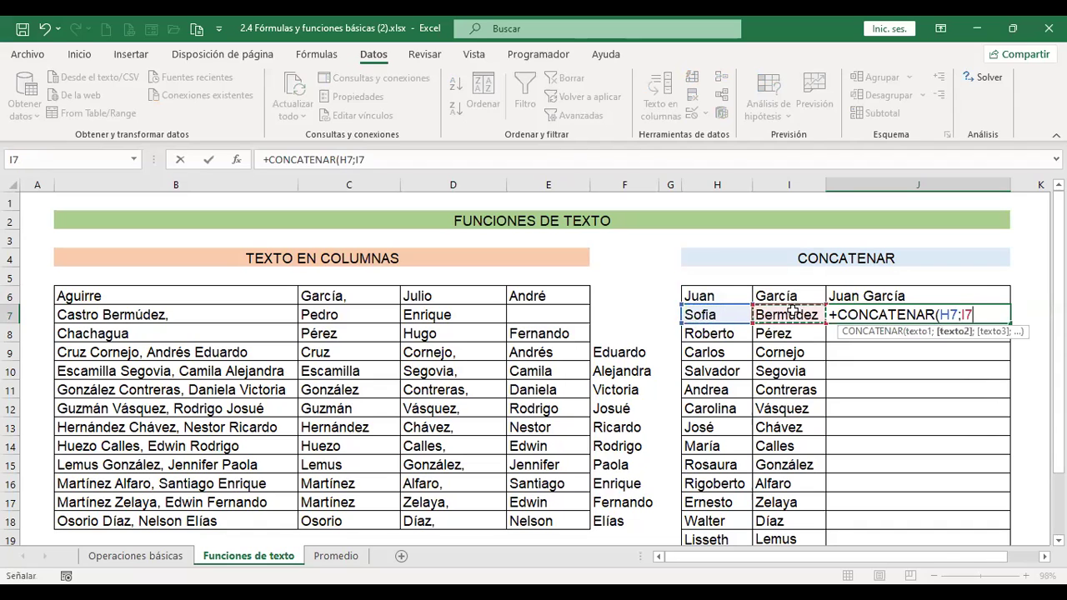
pyautogui.write(')')
pyautogui.press('Return')
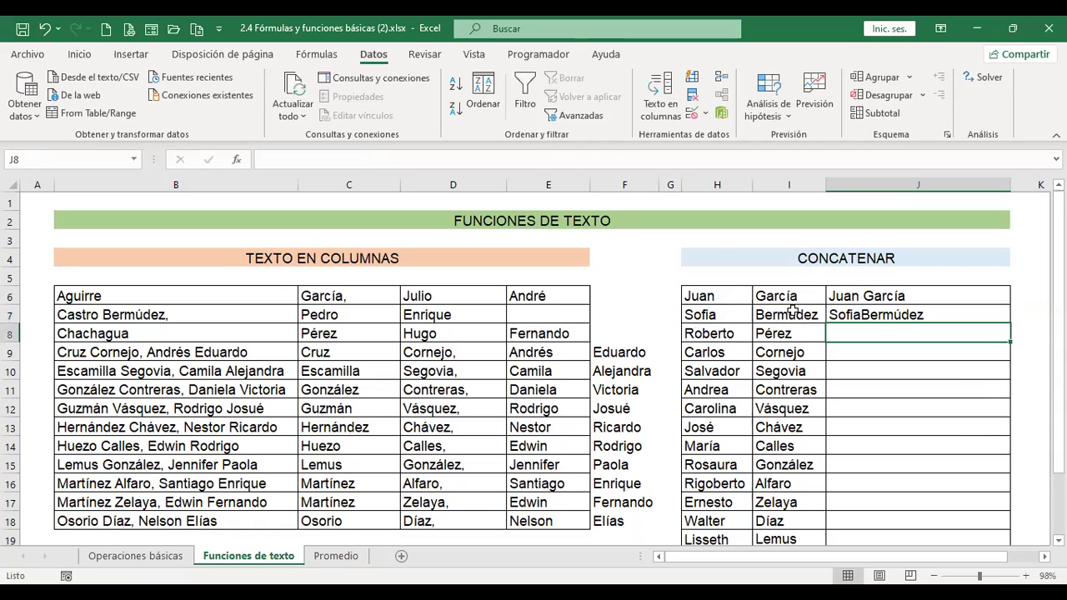
# - Edit J7's formula to add a " " space separator between the names
pyautogui.press('Up')
pyautogui.press('F2')
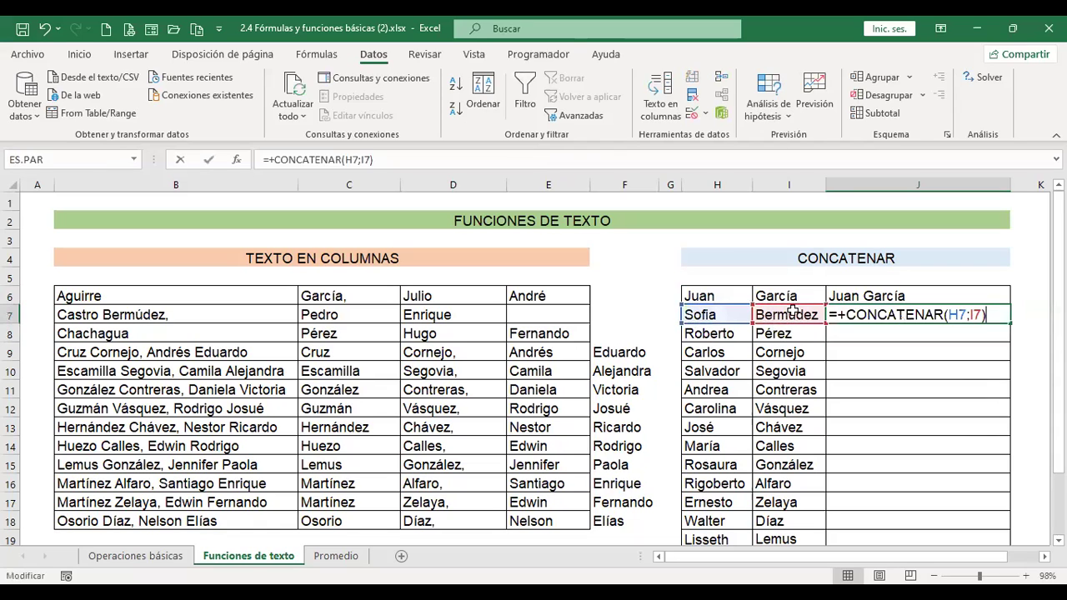
pyautogui.press('Left')
pyautogui.press('Left')
pyautogui.press('Left')
pyautogui.press('Left')
pyautogui.press('Left')
pyautogui.press('Right')
pyautogui.press('Right')
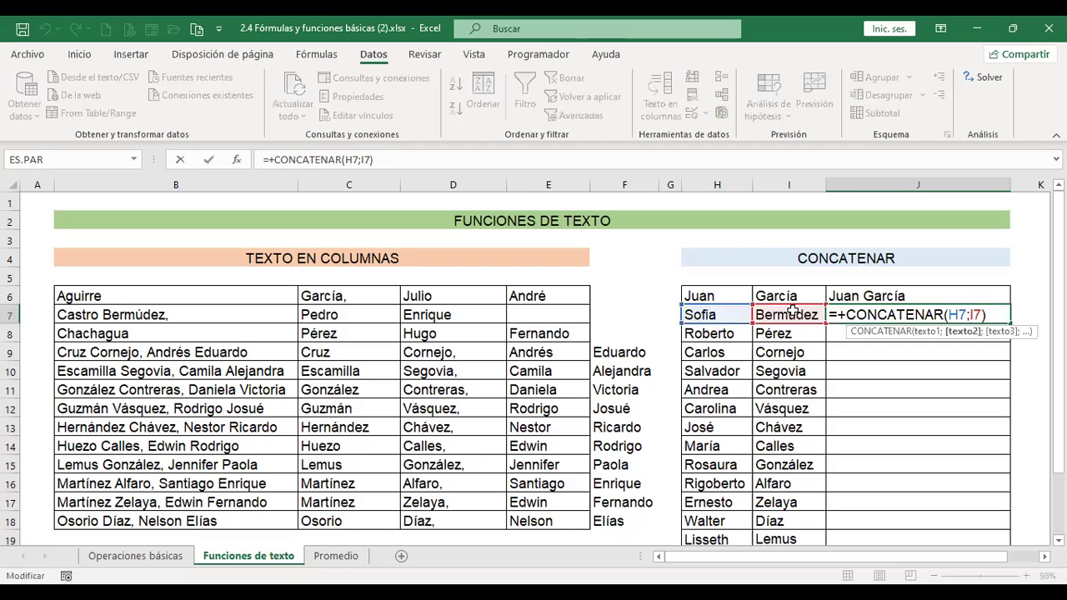
pyautogui.write('" ";')
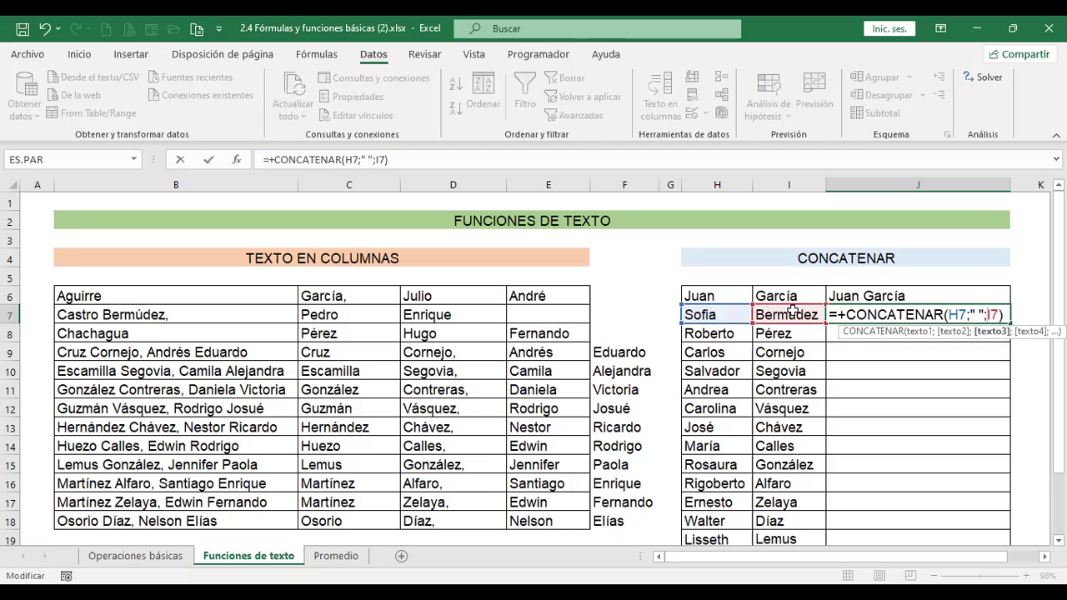
pyautogui.press('Return')
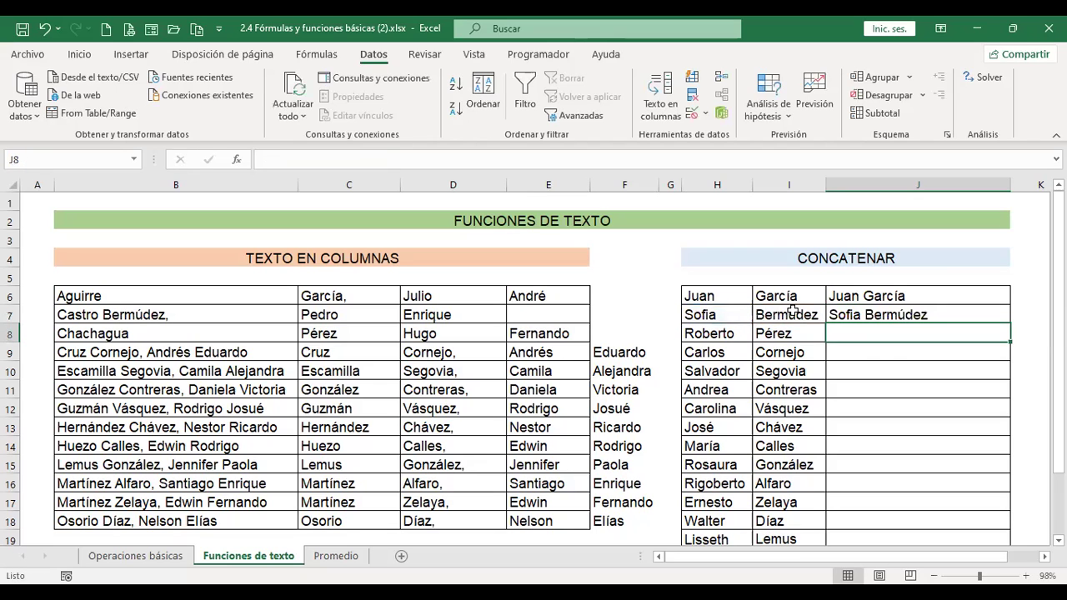
# - Fill J7's formula down through J20 and inspect the formula in J8
pyautogui.click(960, 313)
pyautogui.scroll(-2, 1007, 317)
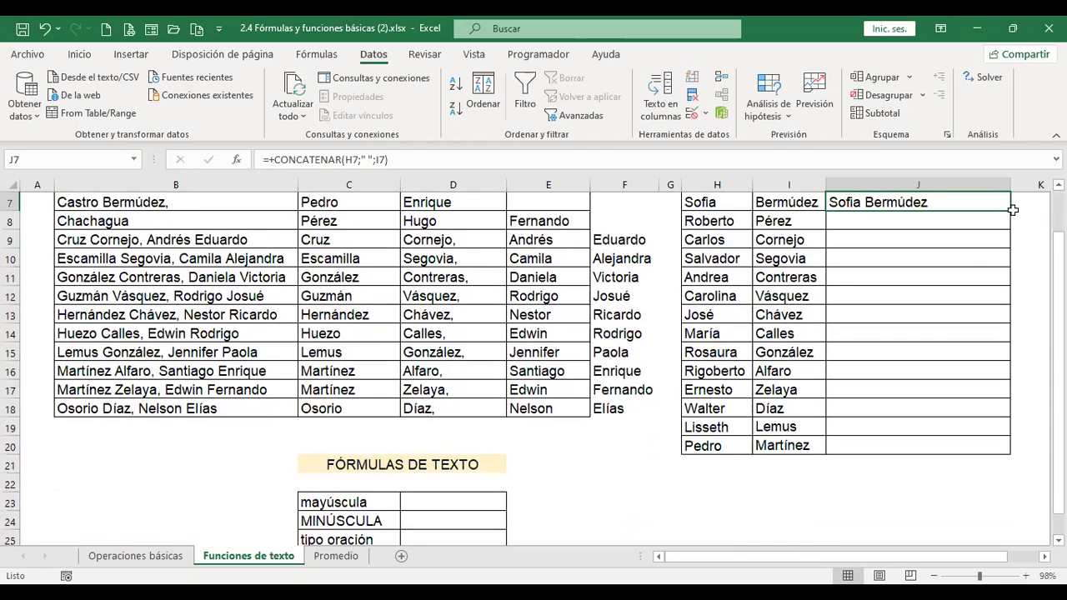
pyautogui.moveTo(1013, 215); pyautogui.dragTo(991, 461)
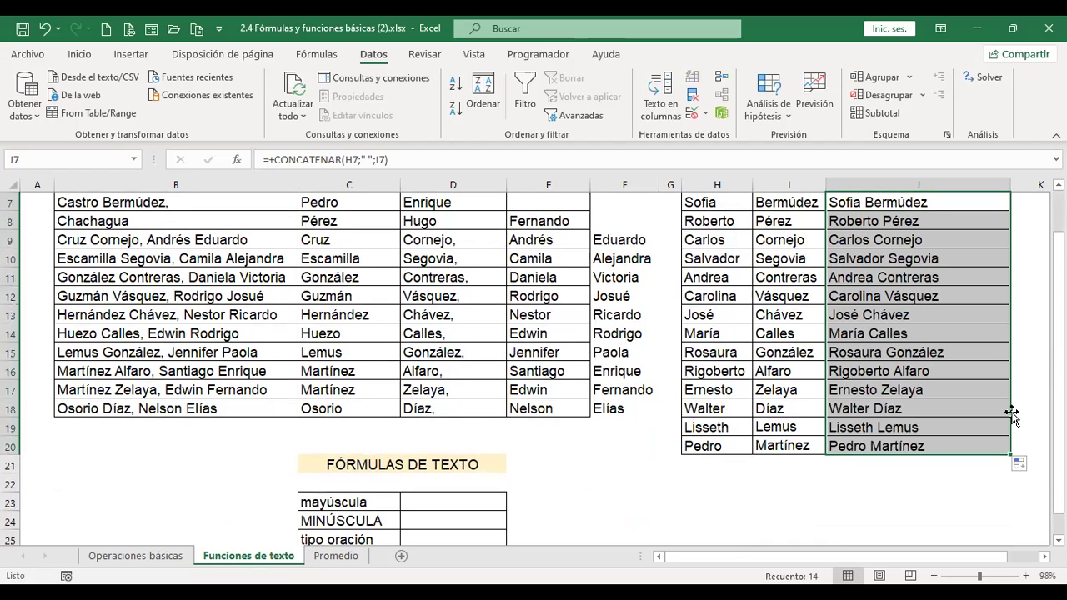
pyautogui.scroll(1, 1012, 415)
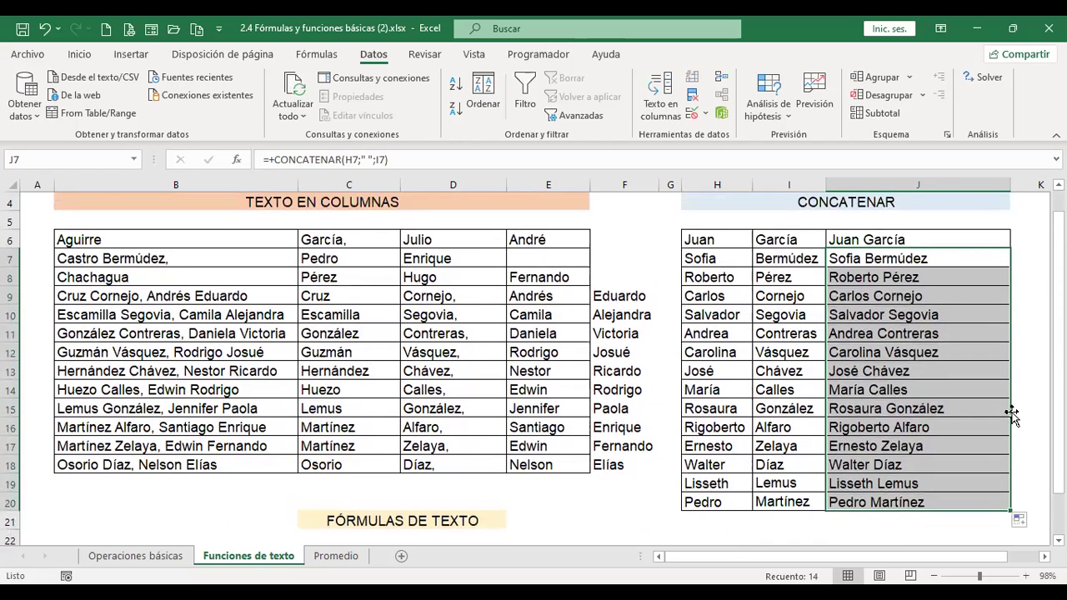
pyautogui.click(976, 281)
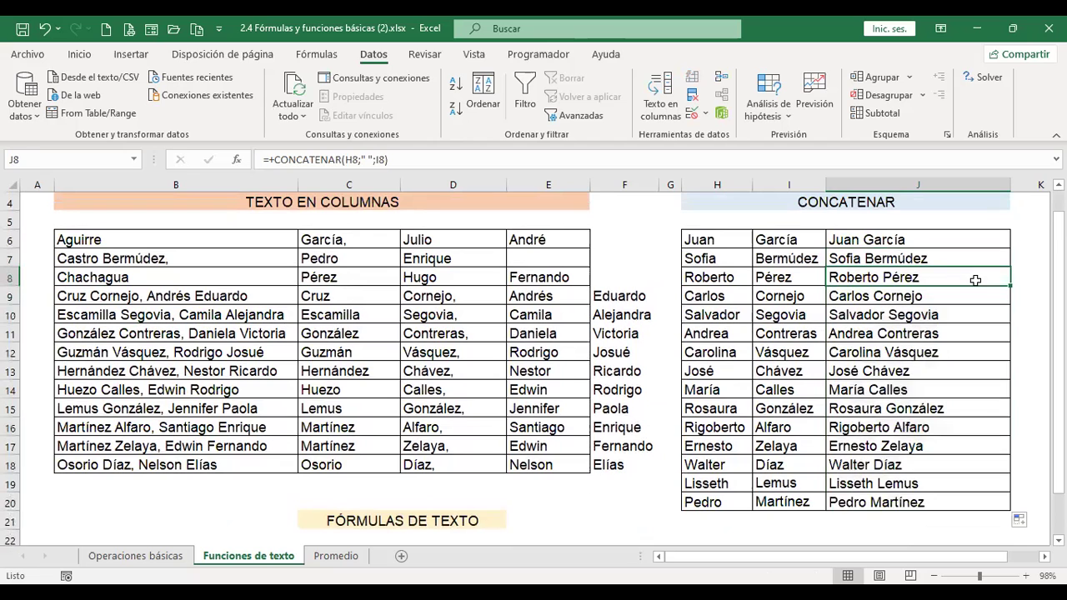
# - Enter =+MAYUSC(C23) in D23 to show the label in uppercase
pyautogui.scroll(-3, 894, 337)
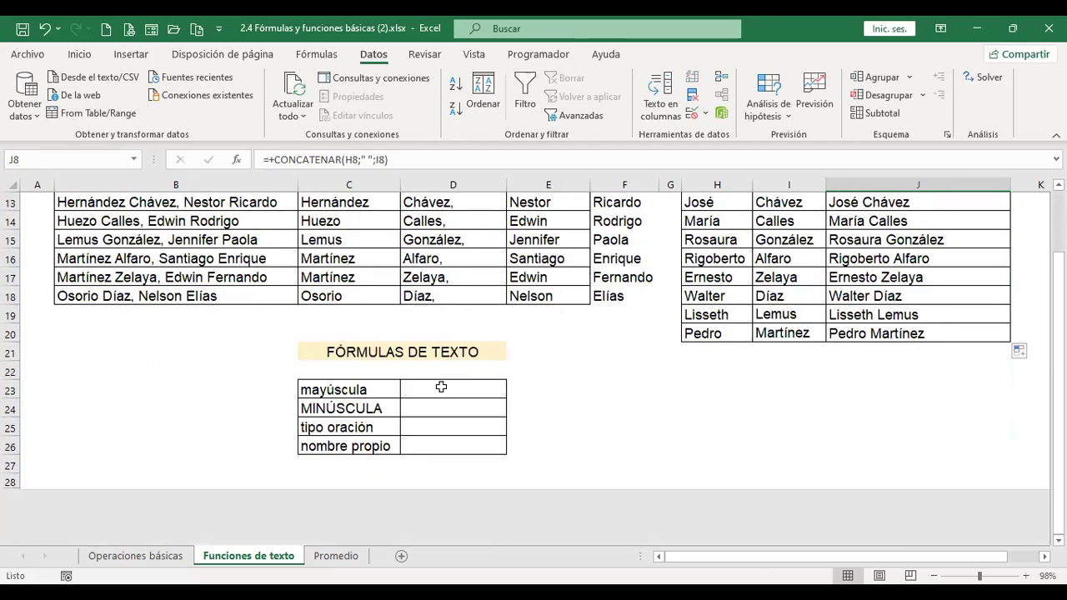
pyautogui.click(441, 387)
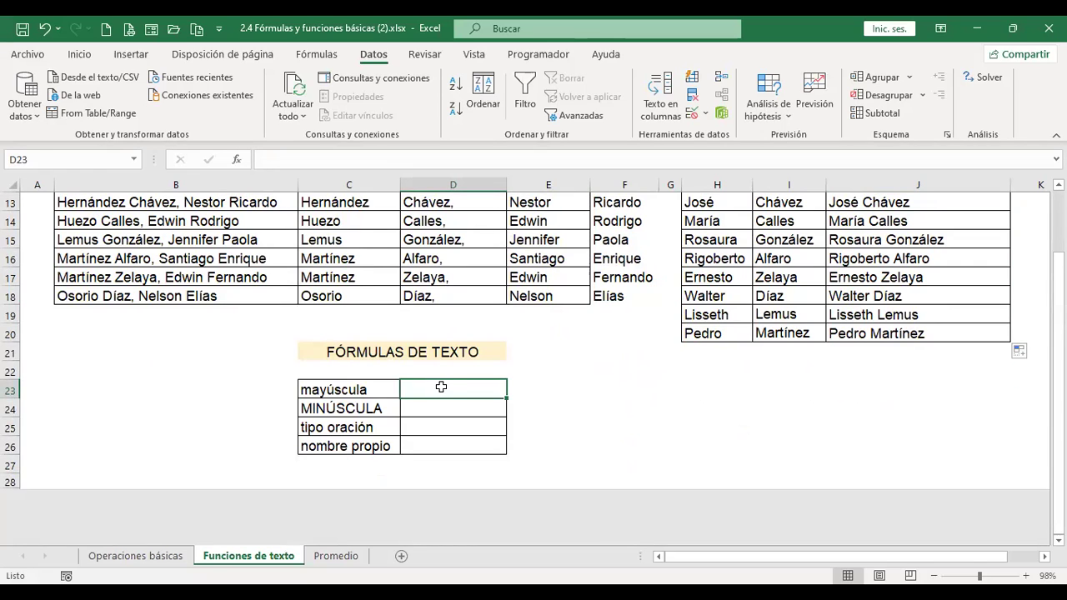
pyautogui.write('+')
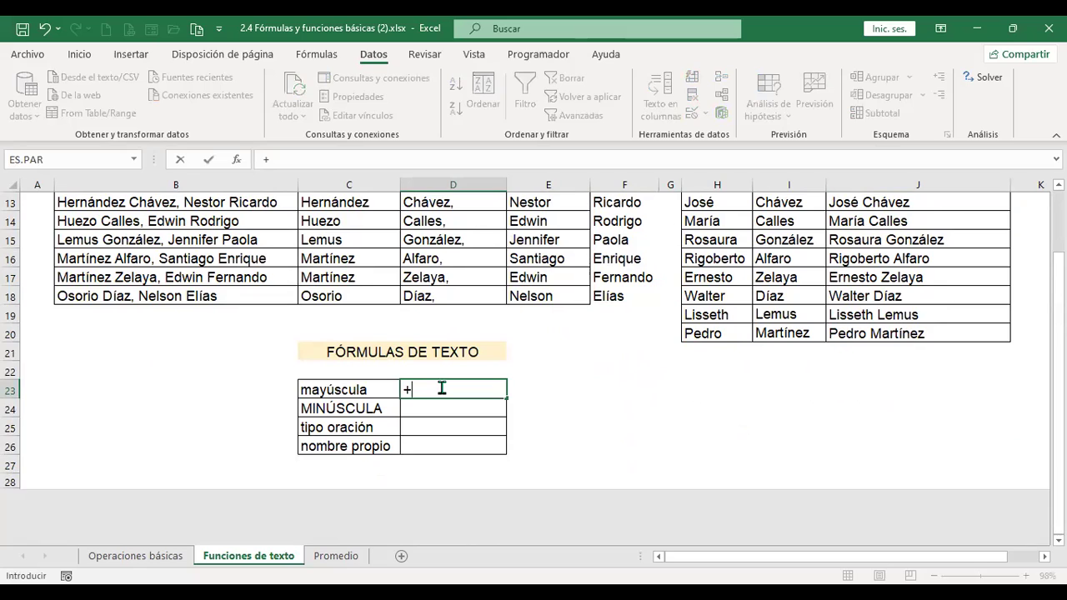
pyautogui.write('may')
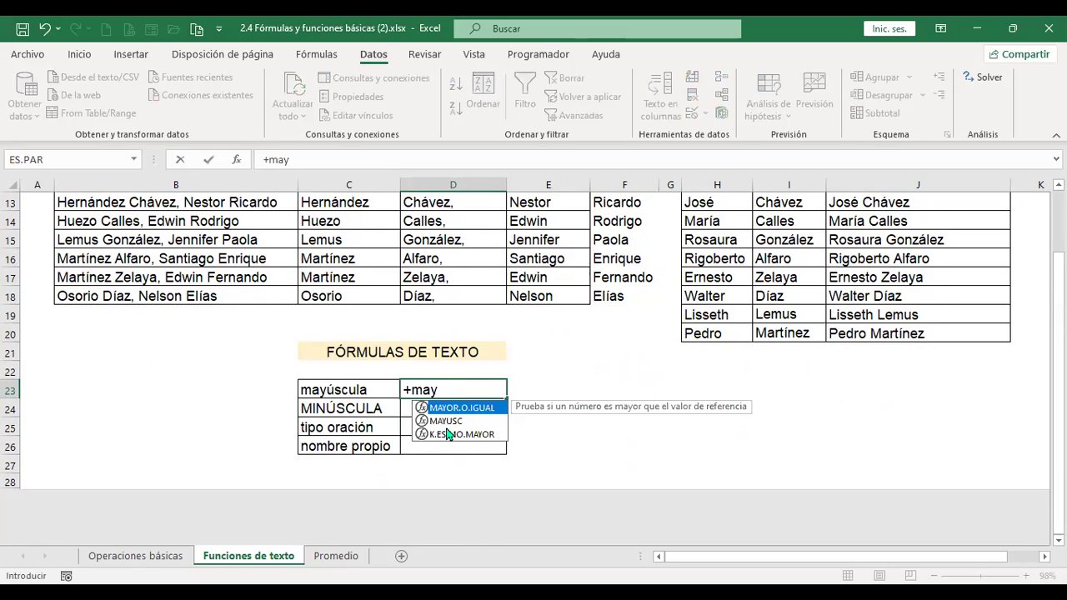
pyautogui.doubleClick(450, 421)
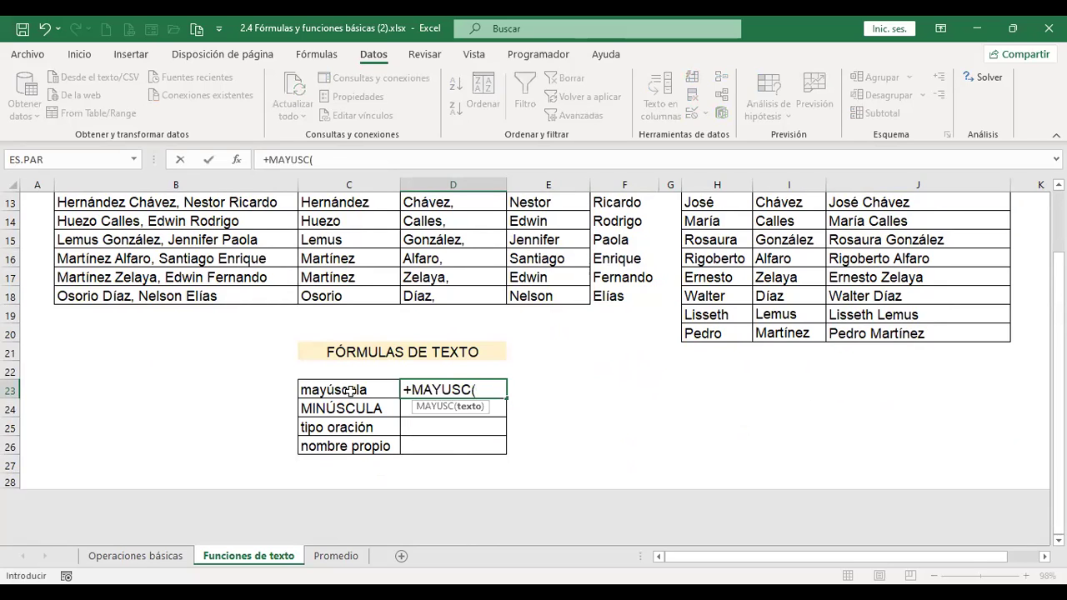
pyautogui.click(350, 390)
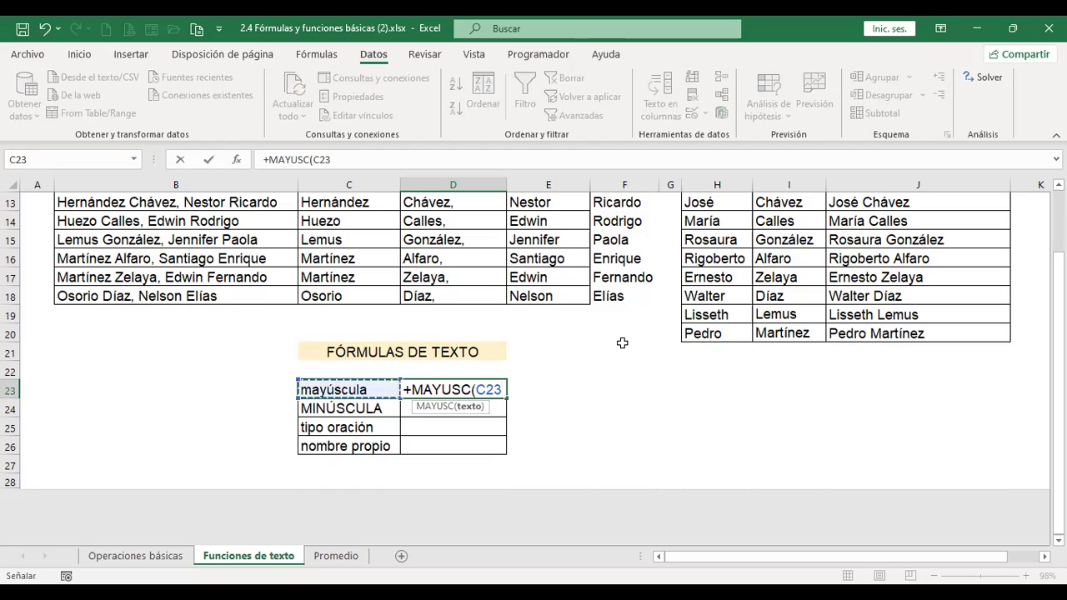
pyautogui.press('Return')
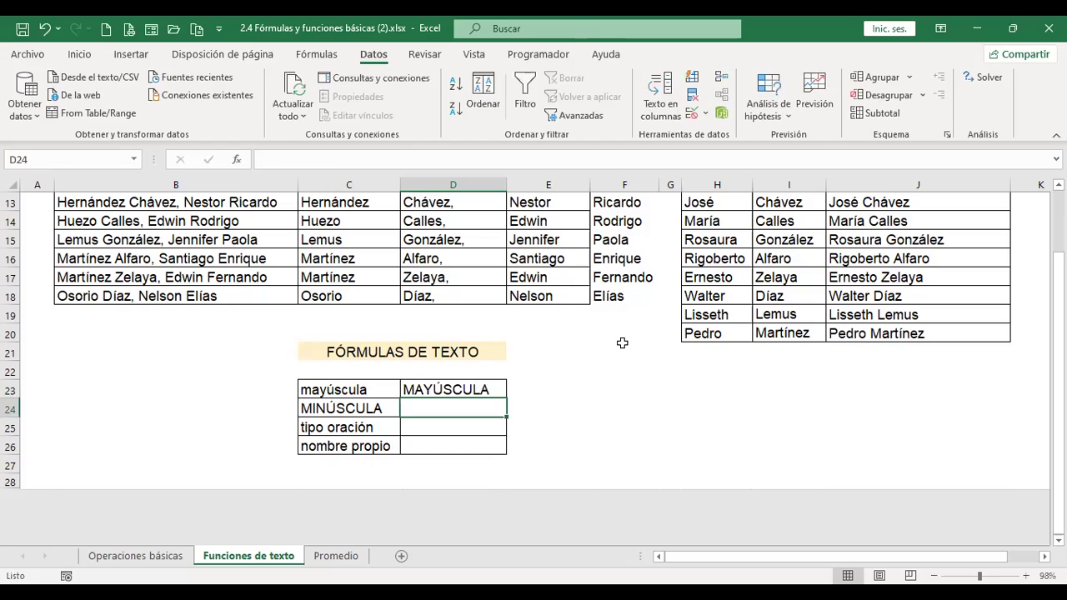
# - Enter =+MINUSC(C24) in D24 to show the label in lowercase
pyautogui.write('+')
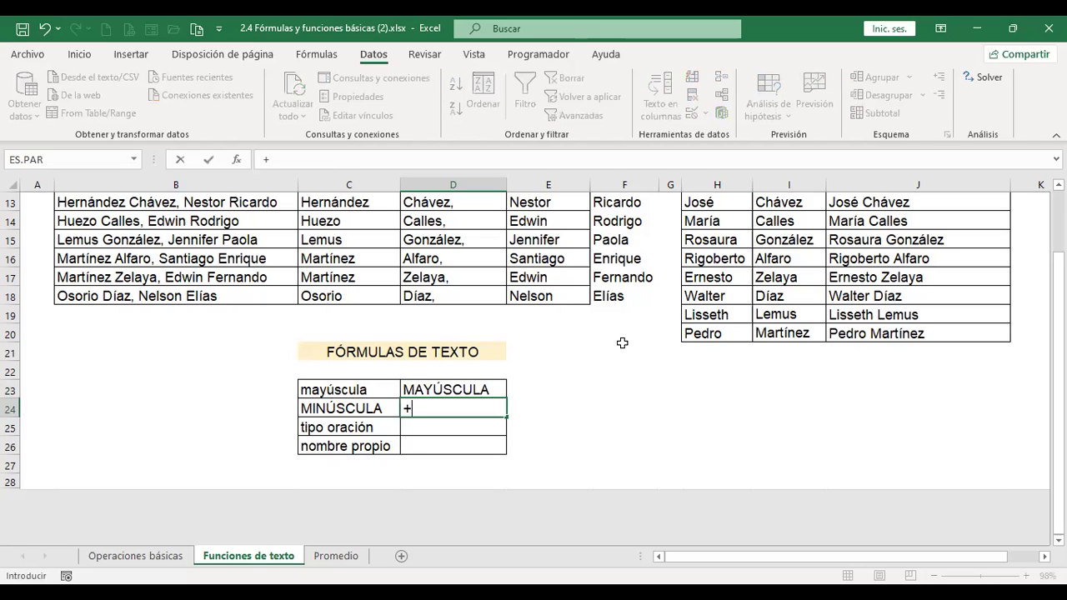
pyautogui.write('minus')
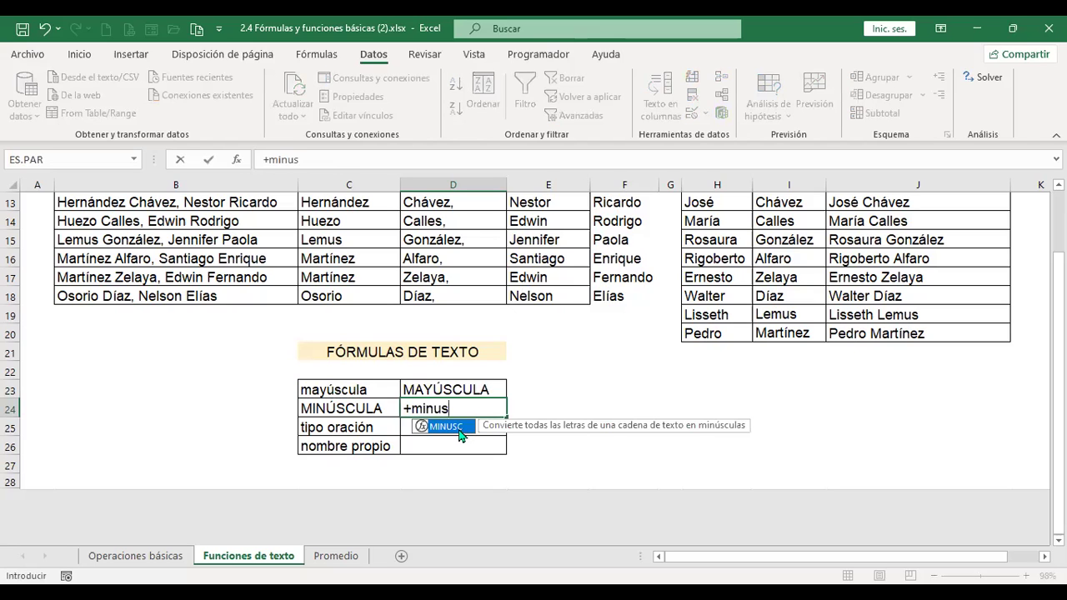
pyautogui.doubleClick(462, 427)
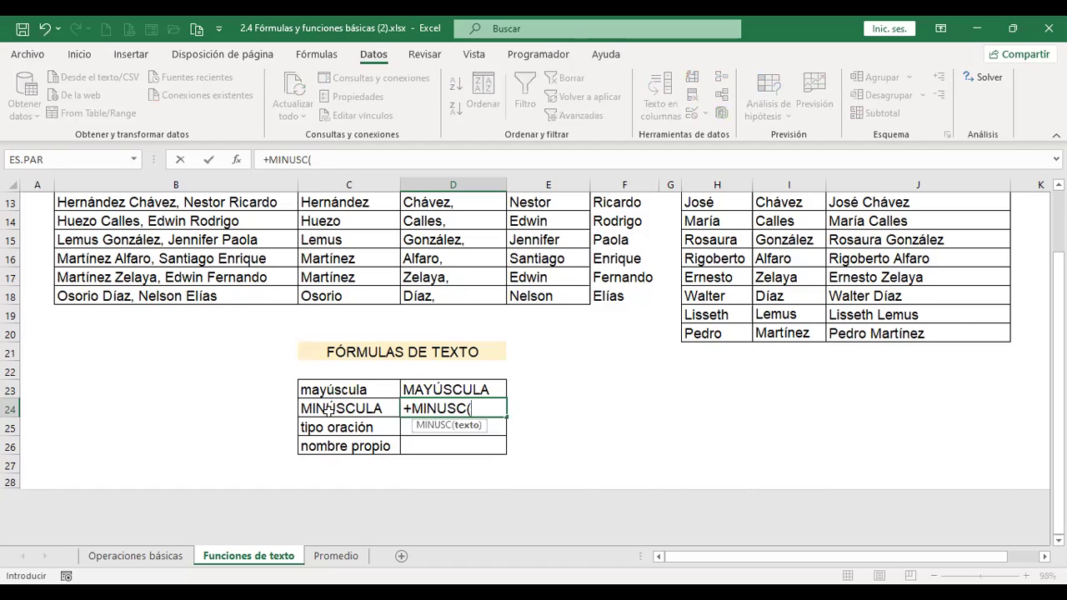
pyautogui.click(329, 411)
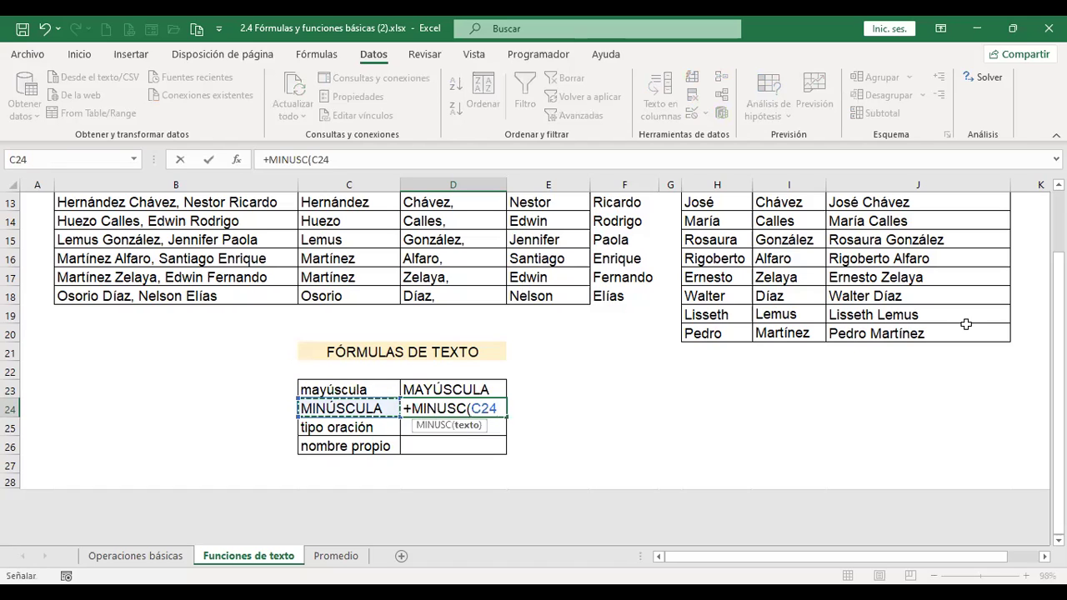
pyautogui.press('Return')
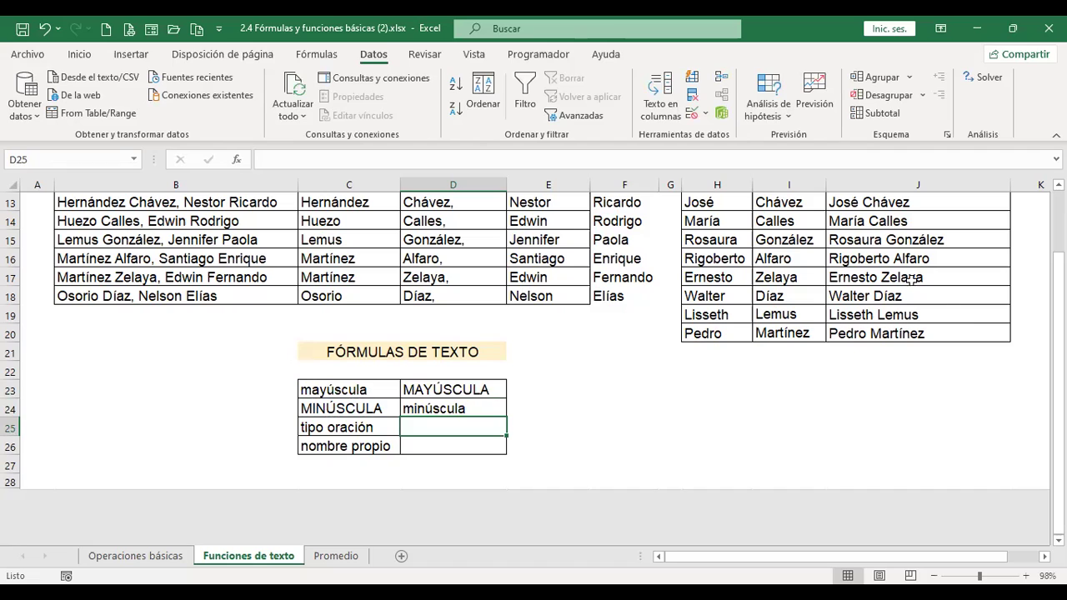
# - Browse the Texto function list on the Fórmulas ribbon, then bring up Insertar función
pyautogui.click(315, 54)
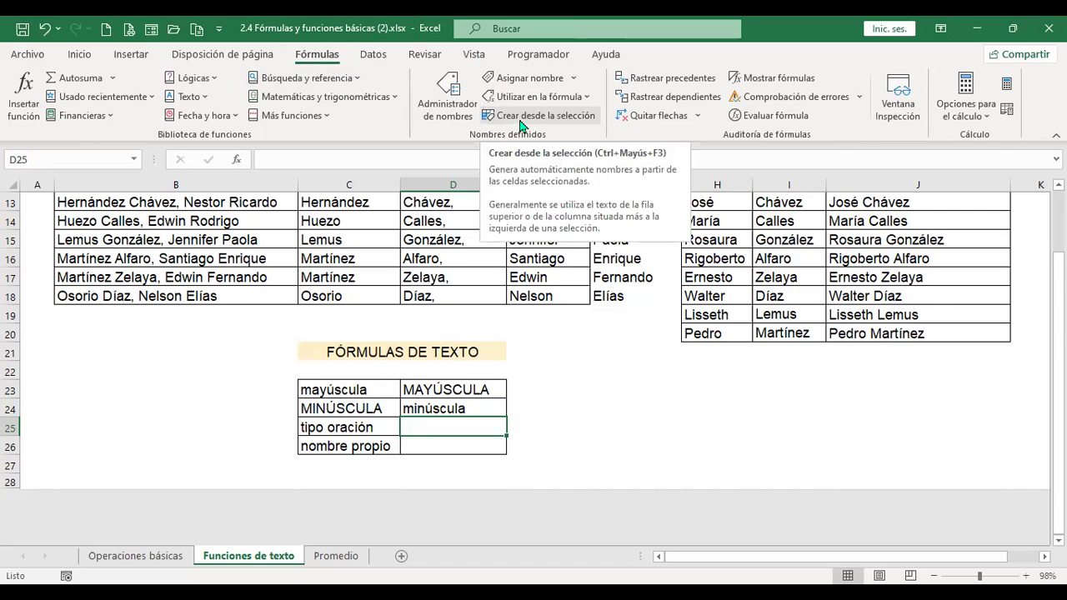
pyautogui.click(80, 54)
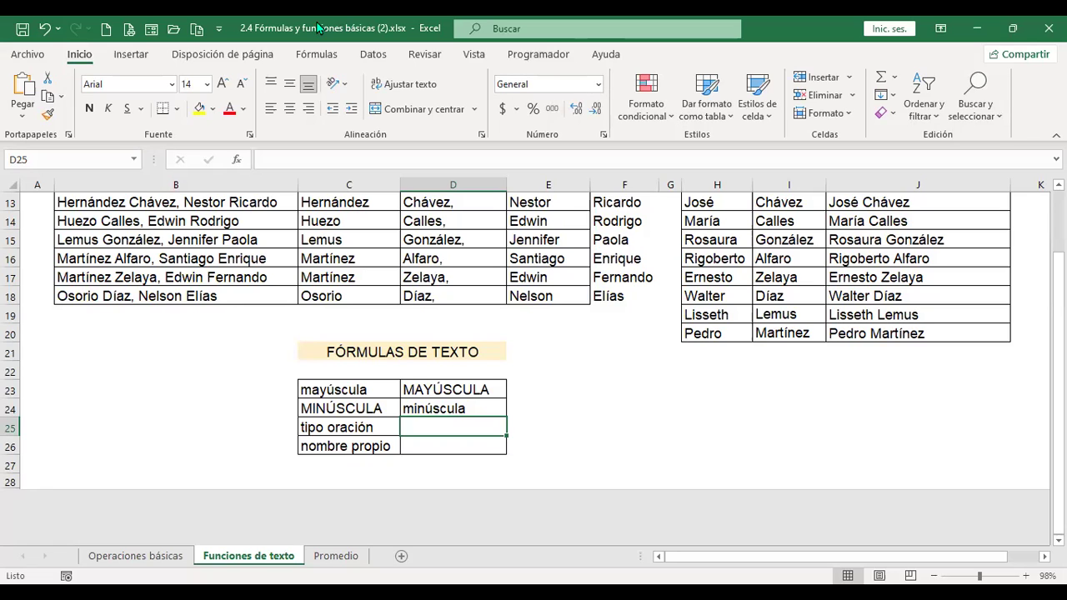
pyautogui.click(304, 56)
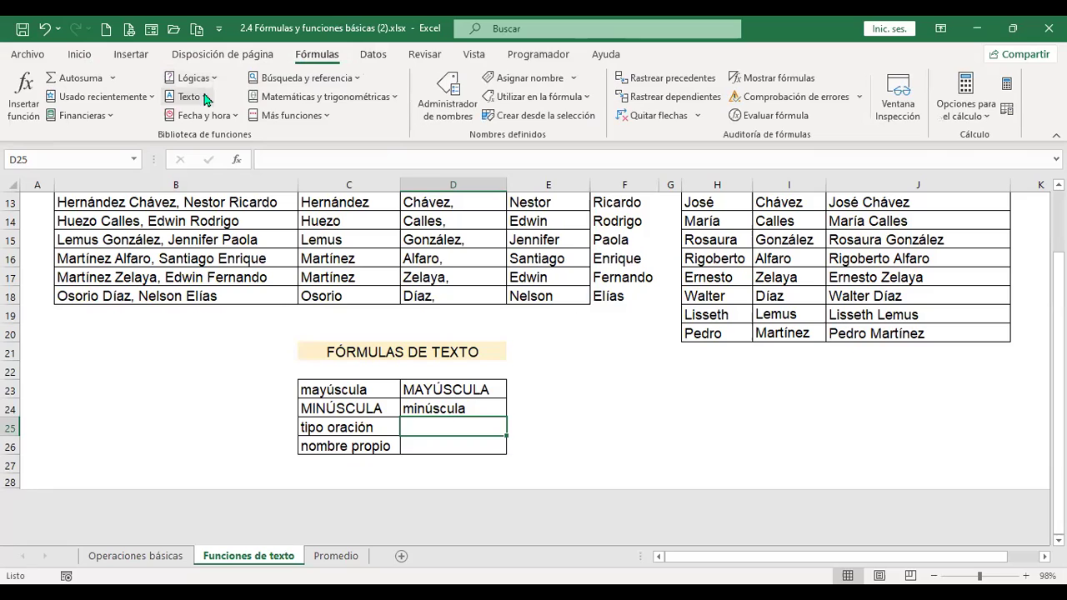
pyautogui.click(206, 99)
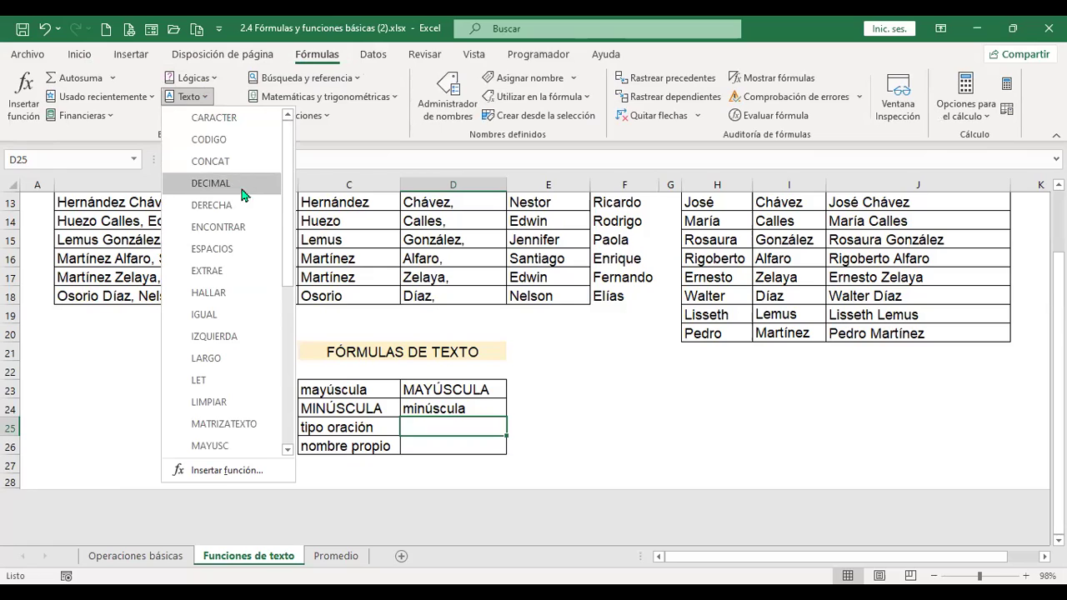
pyautogui.scroll(-2, 250, 258)
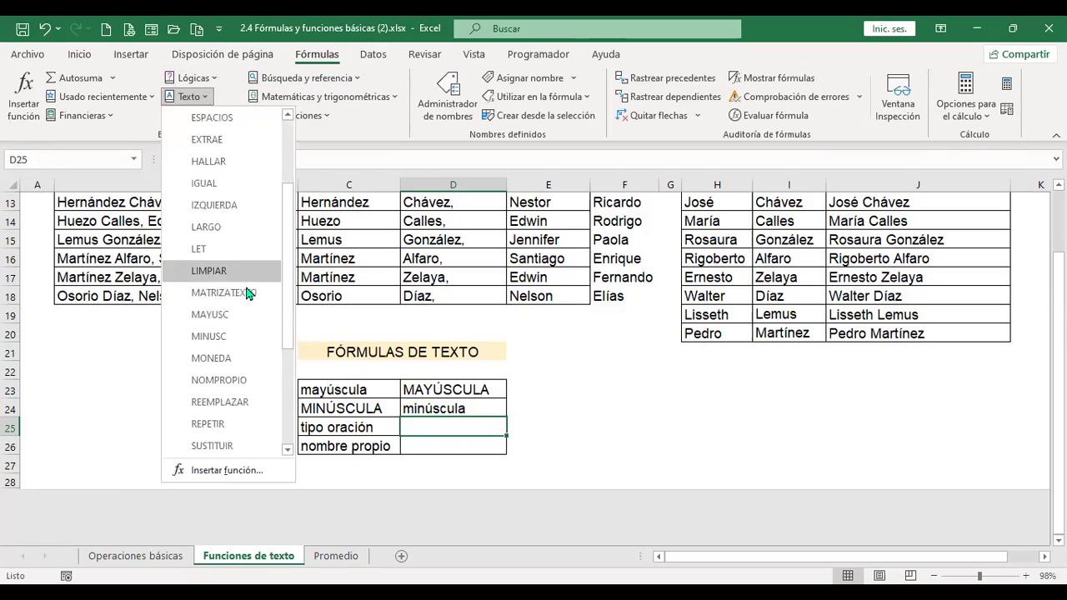
pyautogui.scroll(-3, 250, 258)
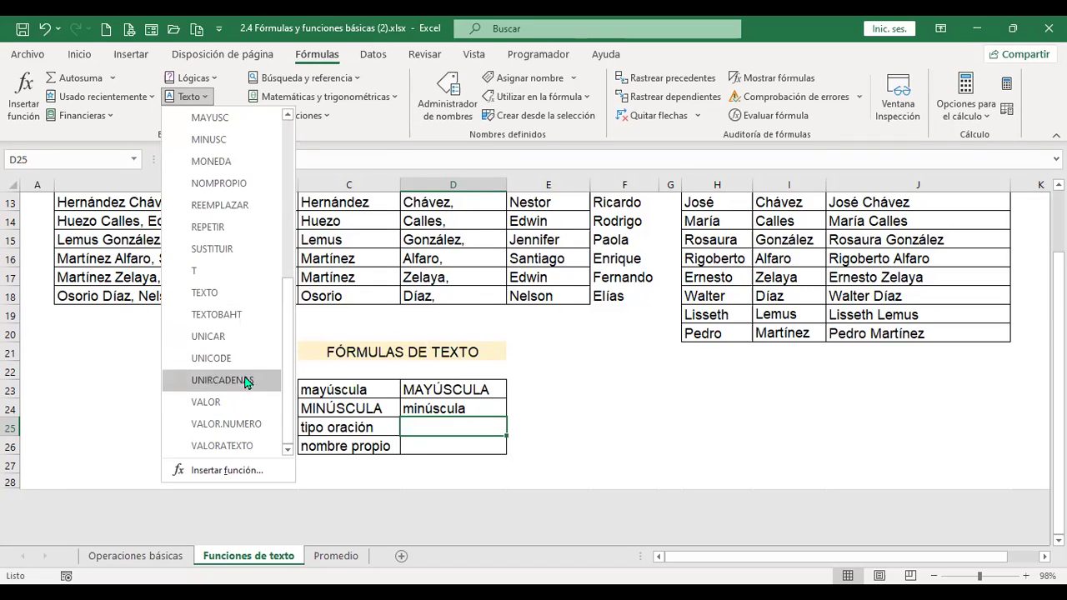
pyautogui.click(226, 470)
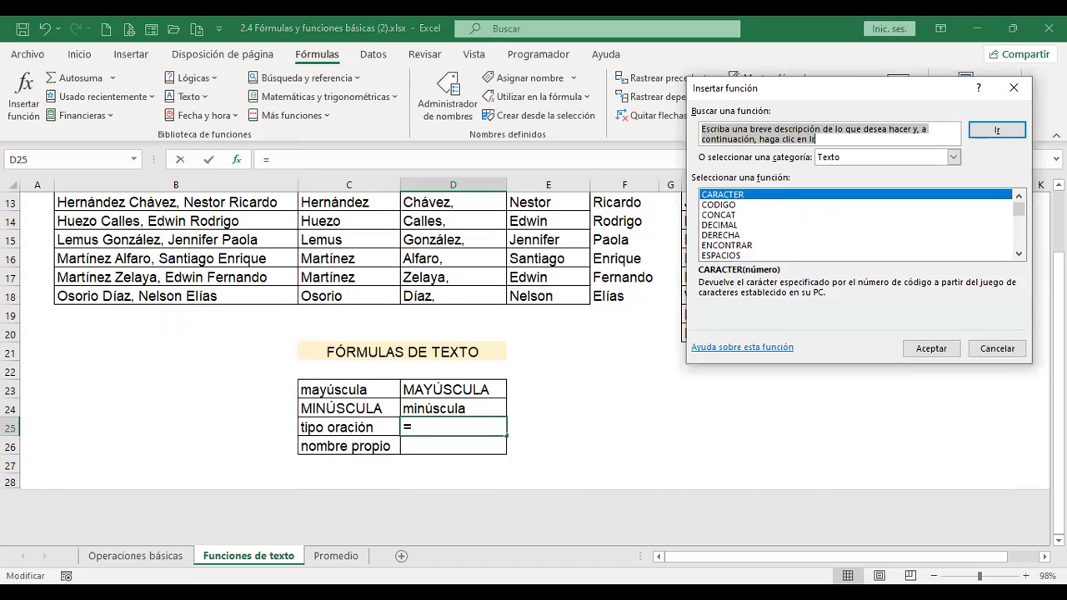
# - Search for 'tipo oración' and 'titul' functions, find no matches, and close the search window
pyautogui.write('tipo oraci')
pyautogui.write('ón')
pyautogui.press('Return')
pyautogui.write('tipooracion')
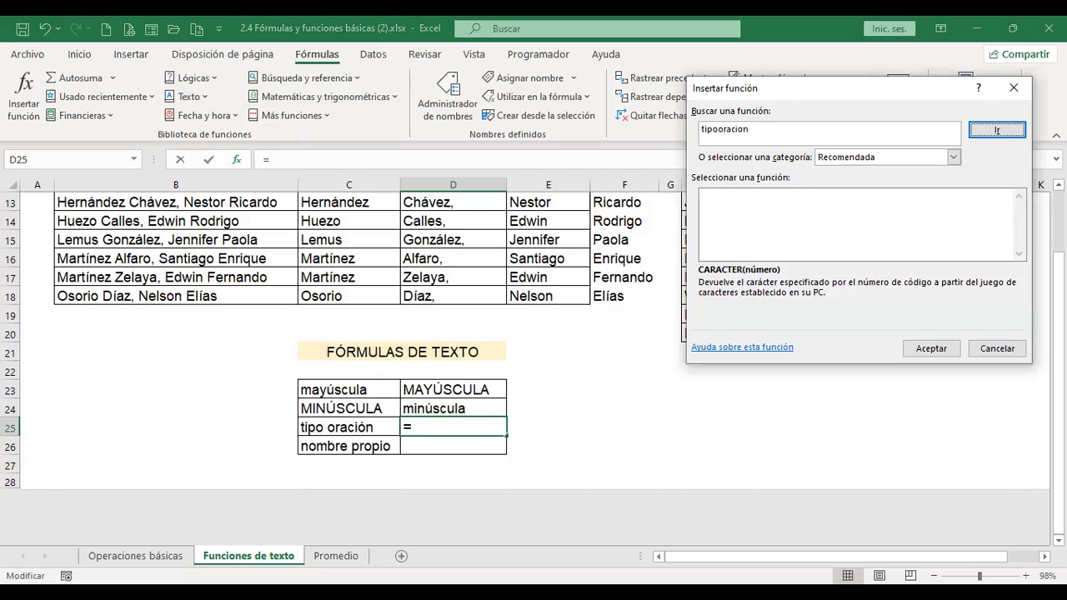
pyautogui.press('Return')
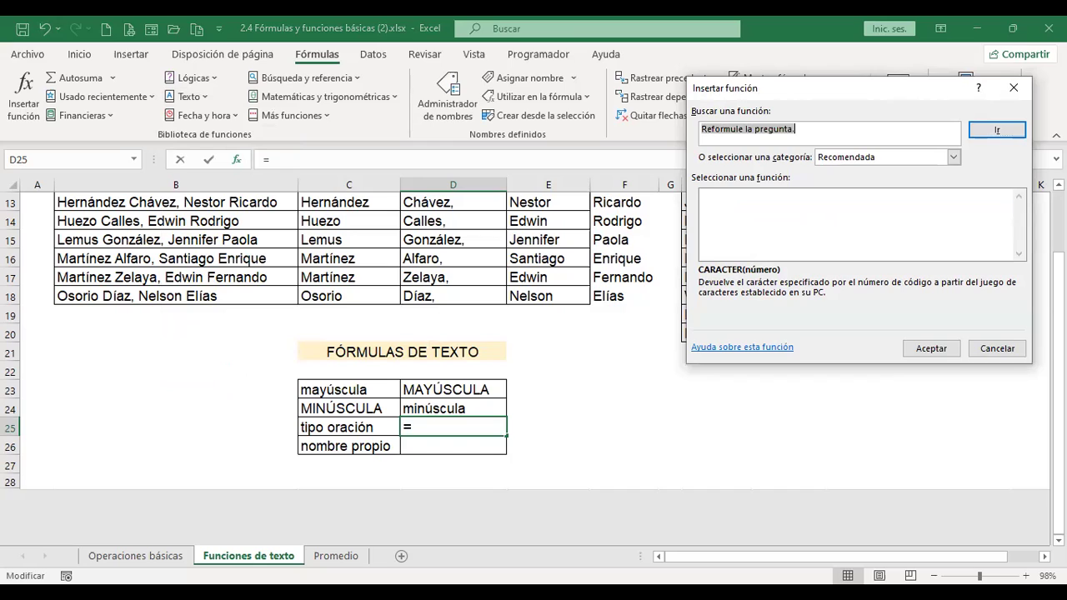
pyautogui.write('t')
pyautogui.write('oración')
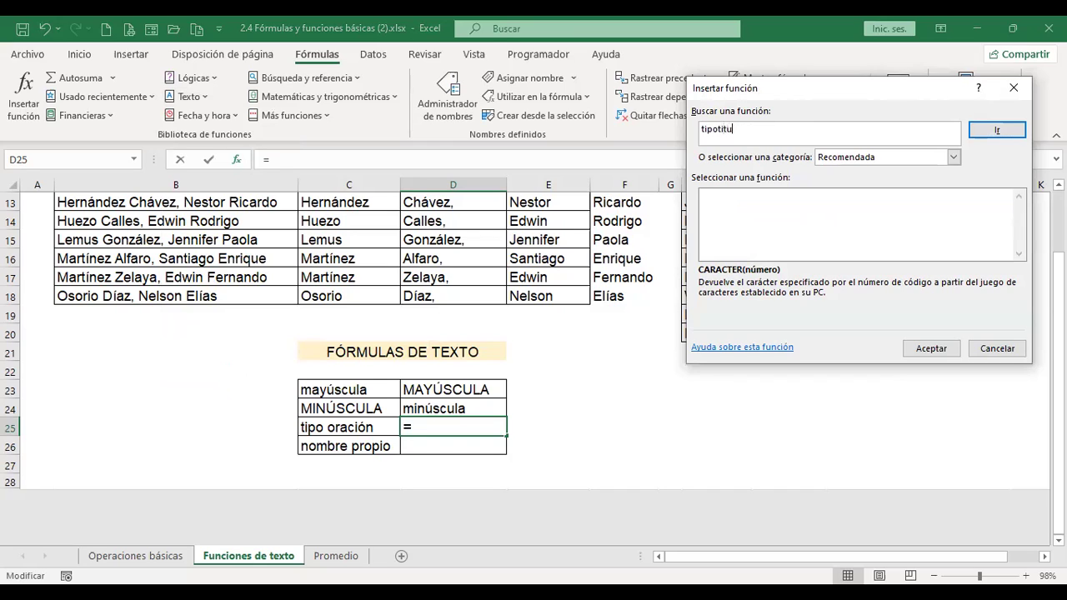
pyautogui.press('Return')
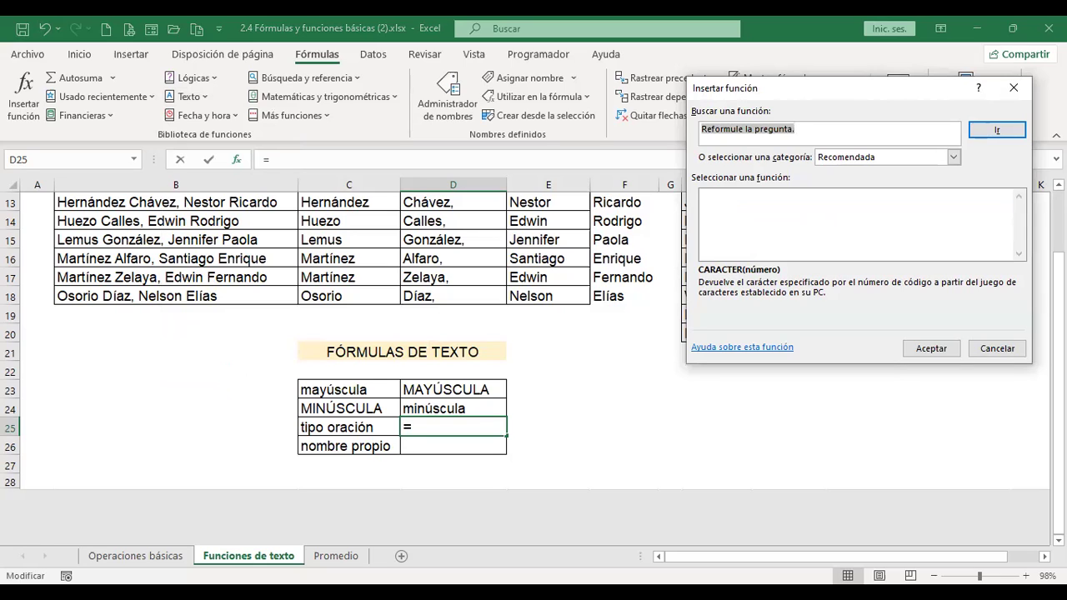
pyautogui.write('titulo')
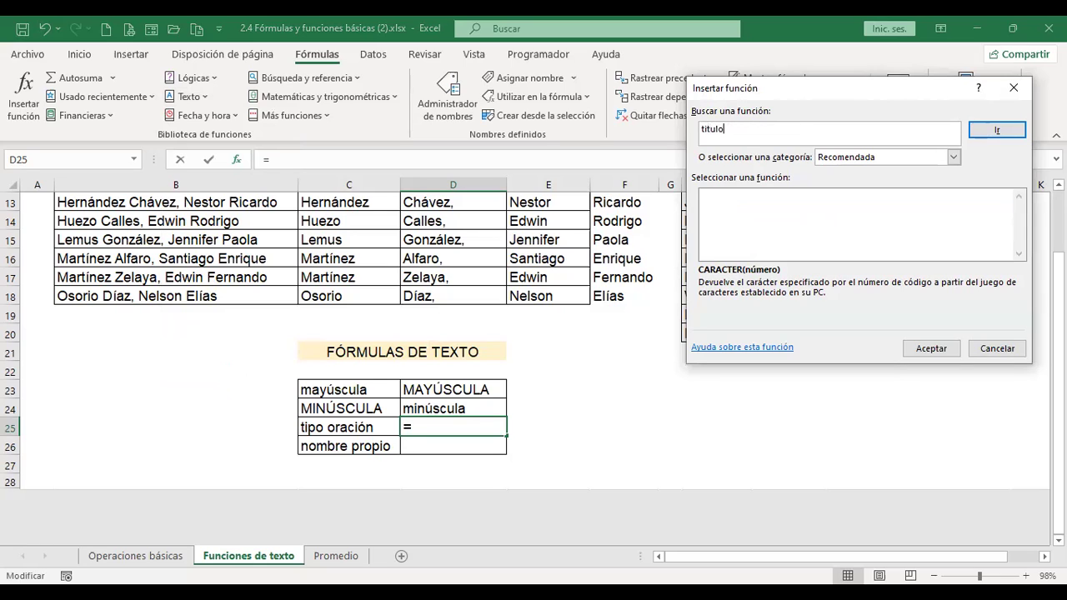
pyautogui.press('Return')
pyautogui.click(1014, 88)
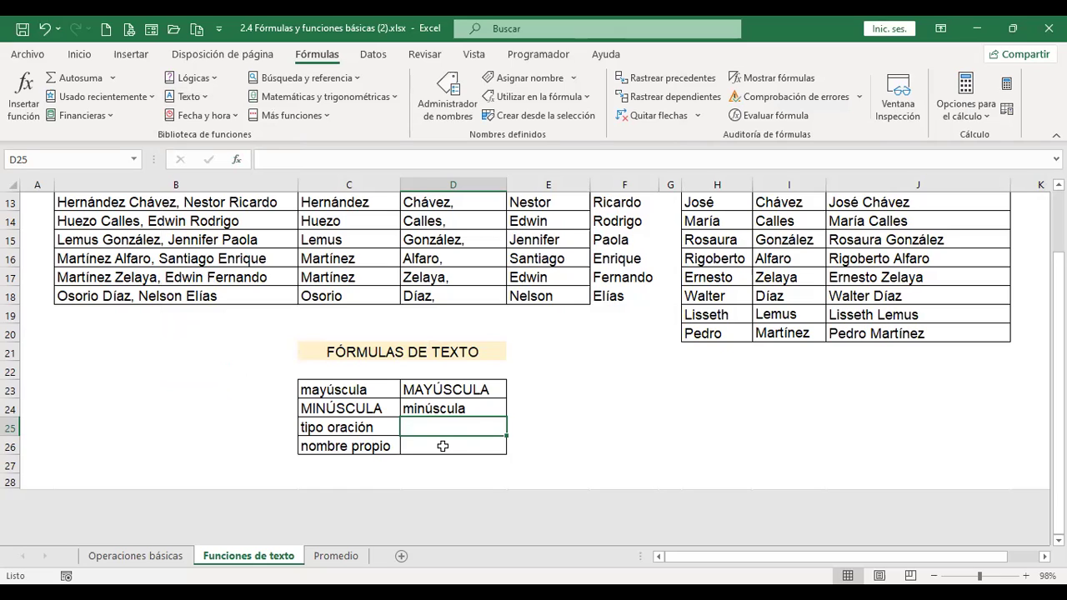
# - Enter =NOMPROPIO(C26) in D26 so it shows Nombre Propio
pyautogui.click(443, 447)
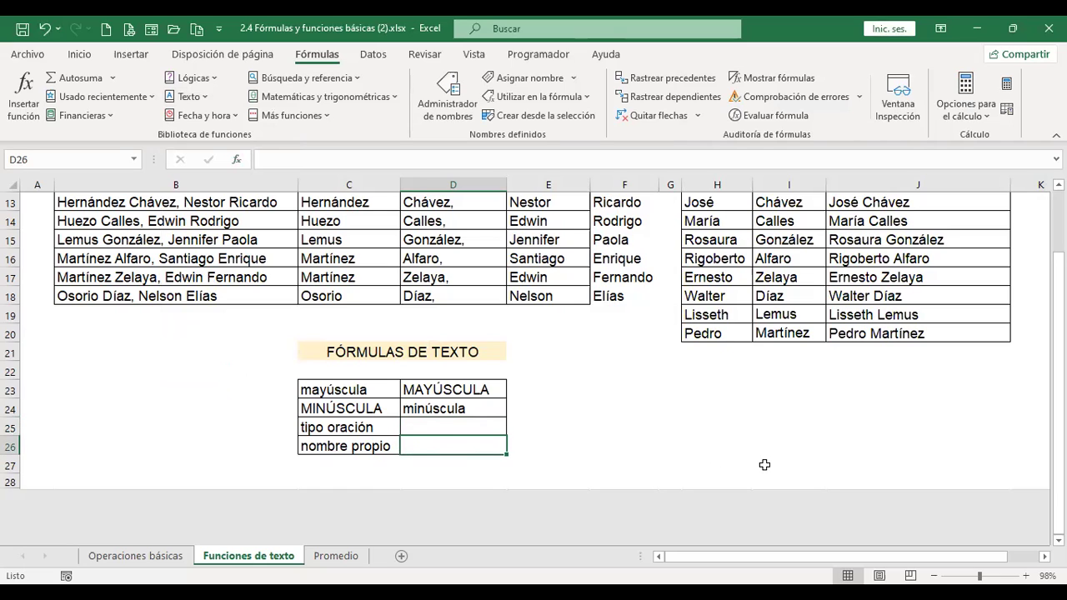
pyautogui.write('+')
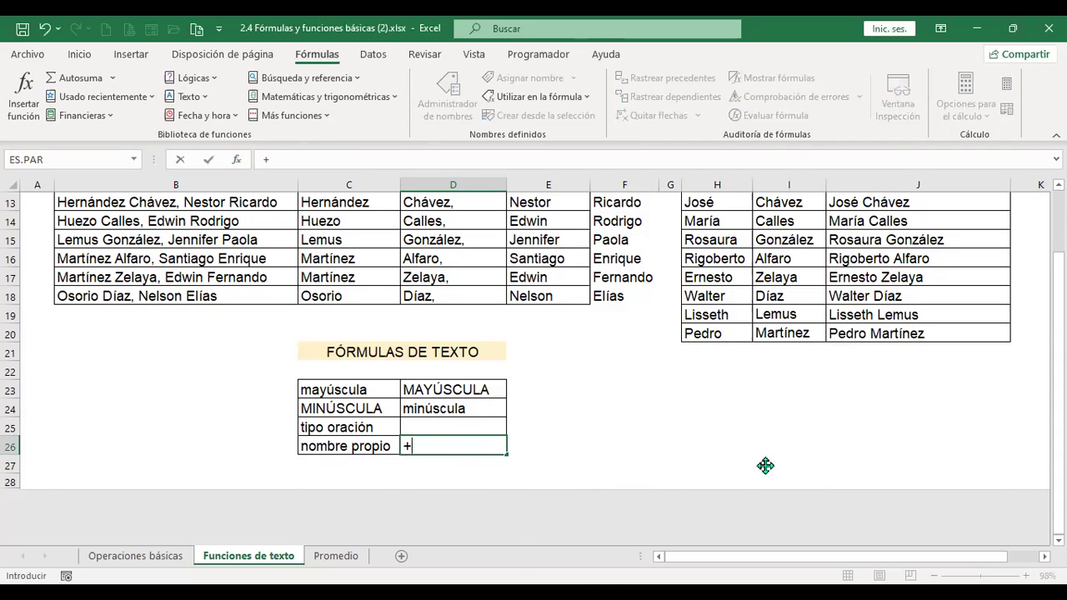
pyautogui.write('nom')
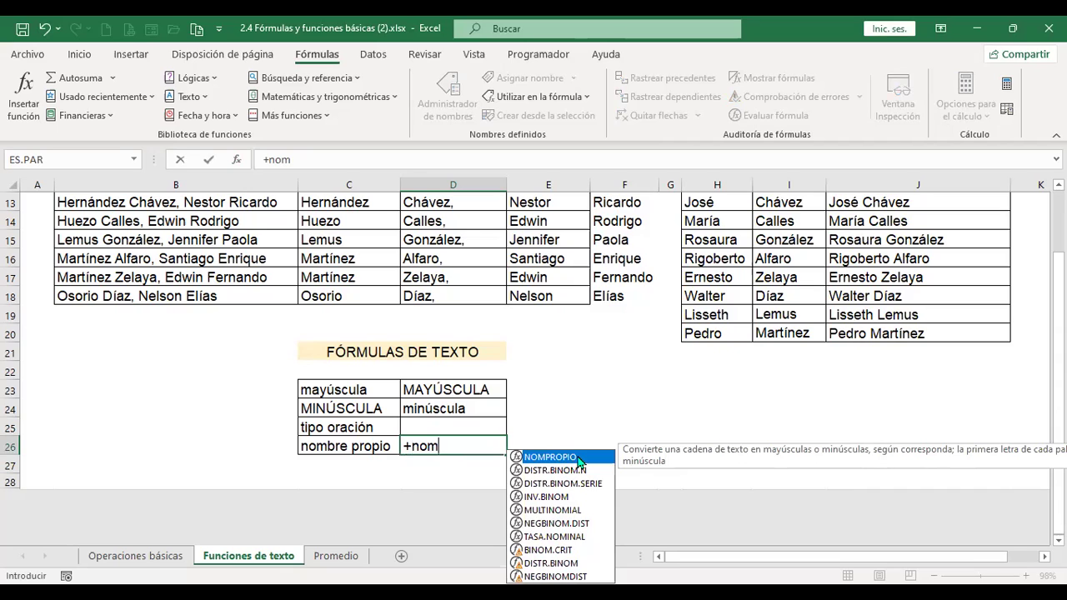
pyautogui.doubleClick(551, 457)
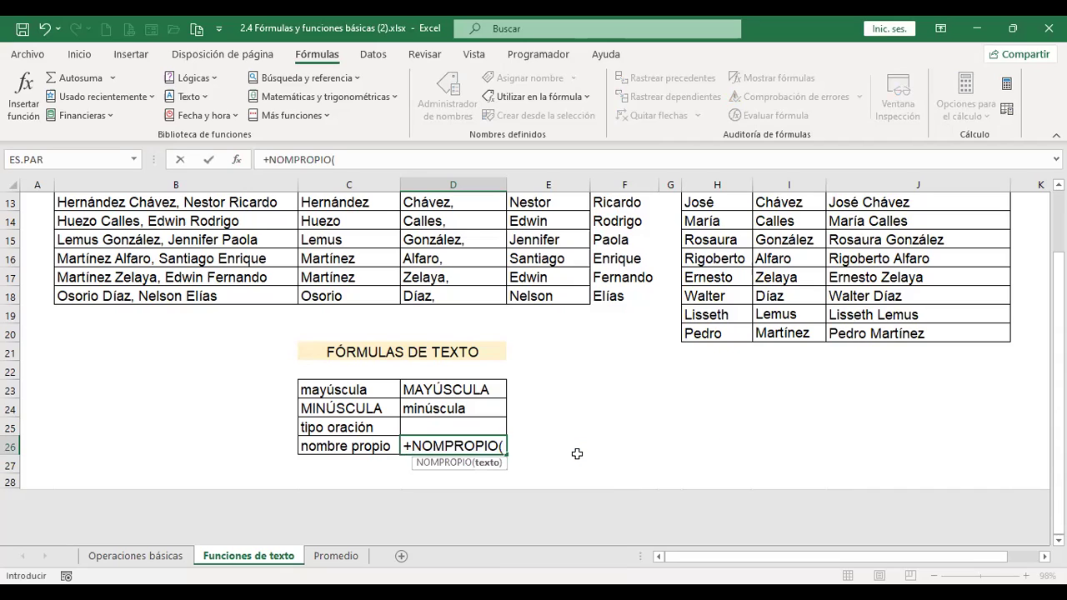
pyautogui.click(339, 446)
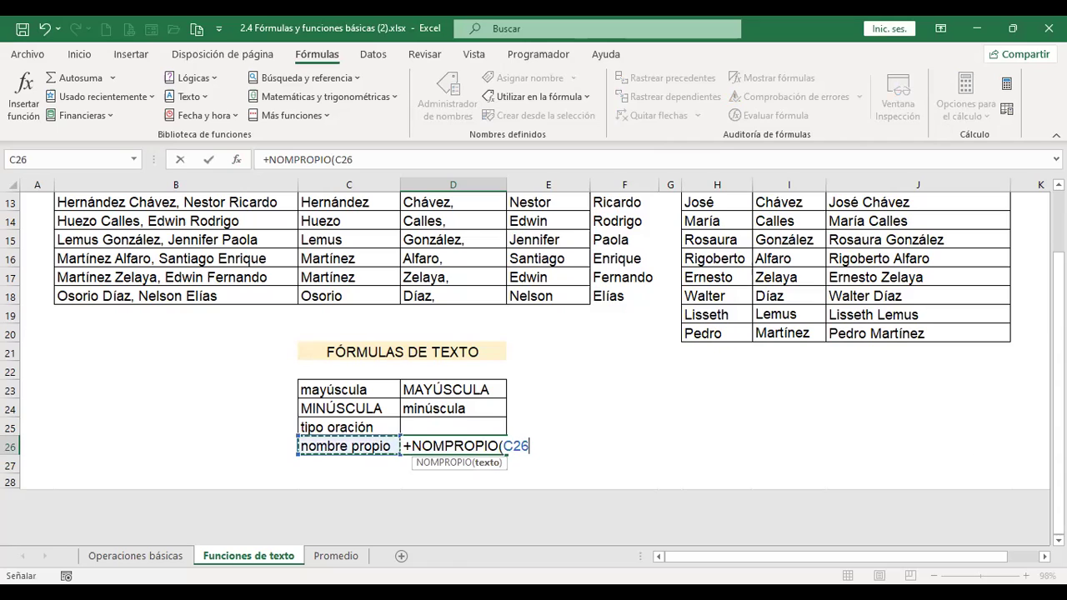
pyautogui.press('Return')
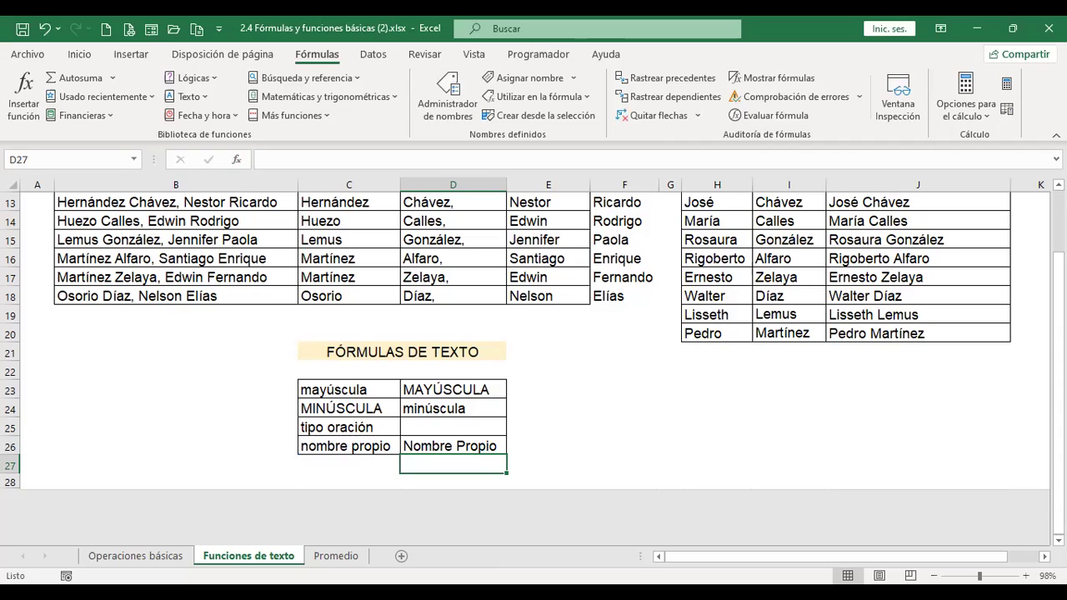
# - Review the text-functions sheet, then switch to the Promedio sheet
pyautogui.scroll(4, 682, 421)
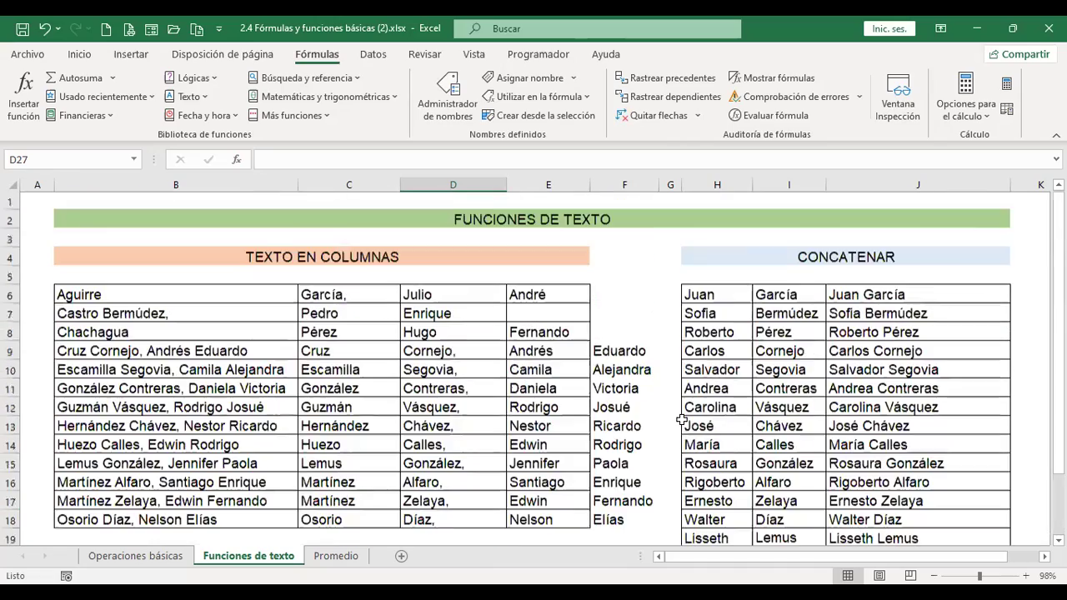
pyautogui.scroll(-4, 682, 421)
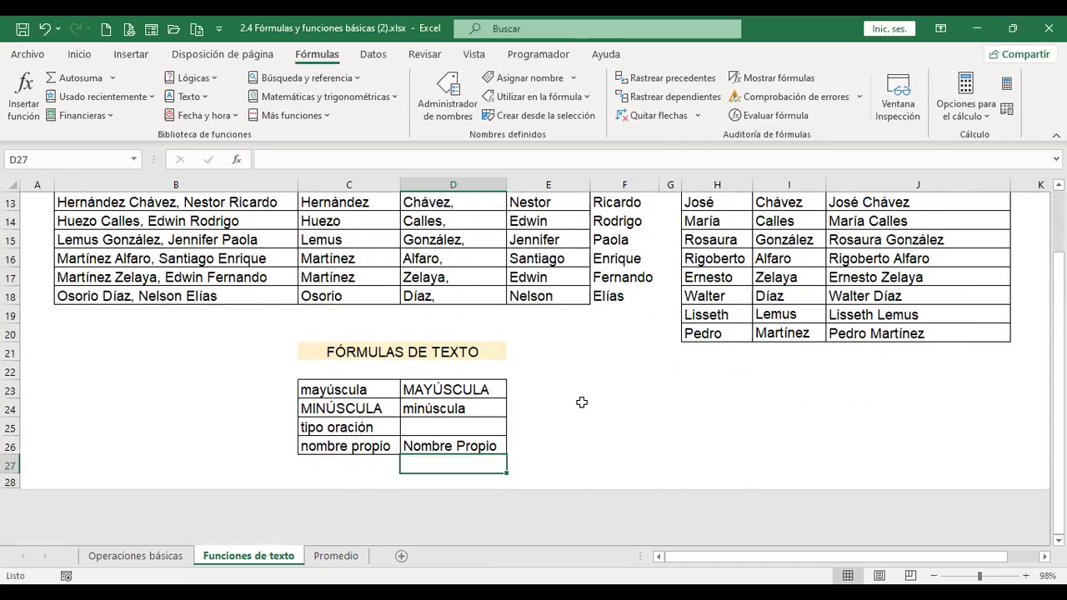
pyautogui.scroll(4, 582, 403)
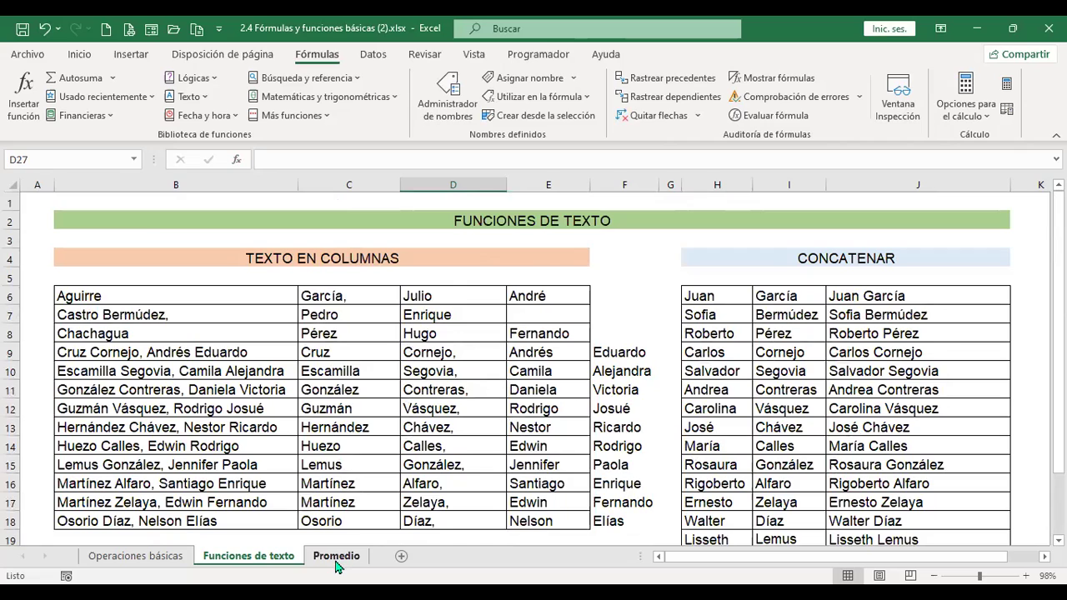
pyautogui.click(338, 565)
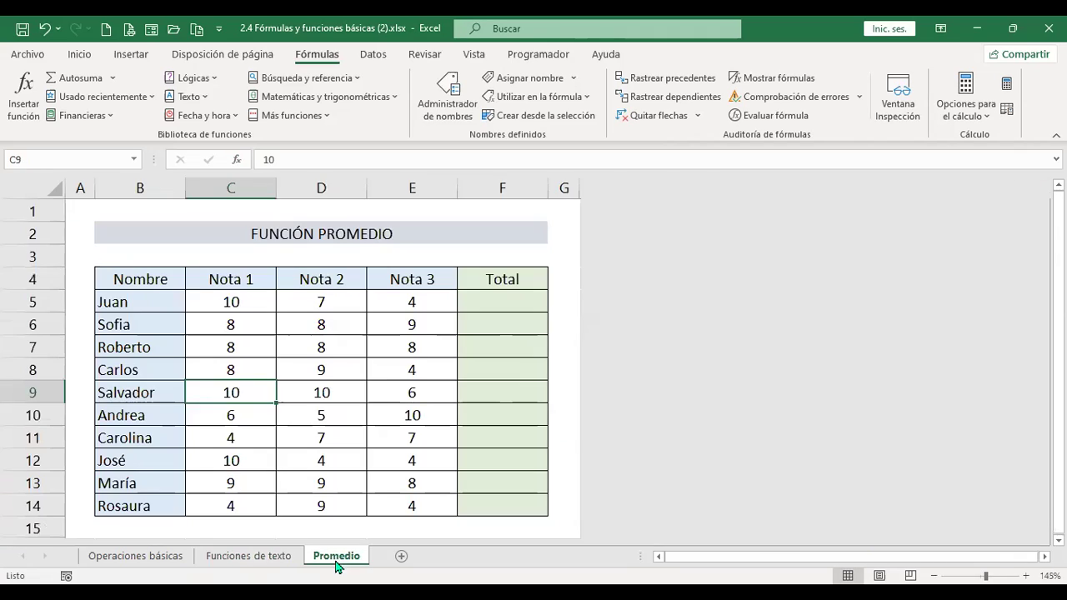
# - Enter =+PROMEDIO(C5:E5) in F5 and fill it down to F14
pyautogui.click(513, 304)
pyautogui.write('+')
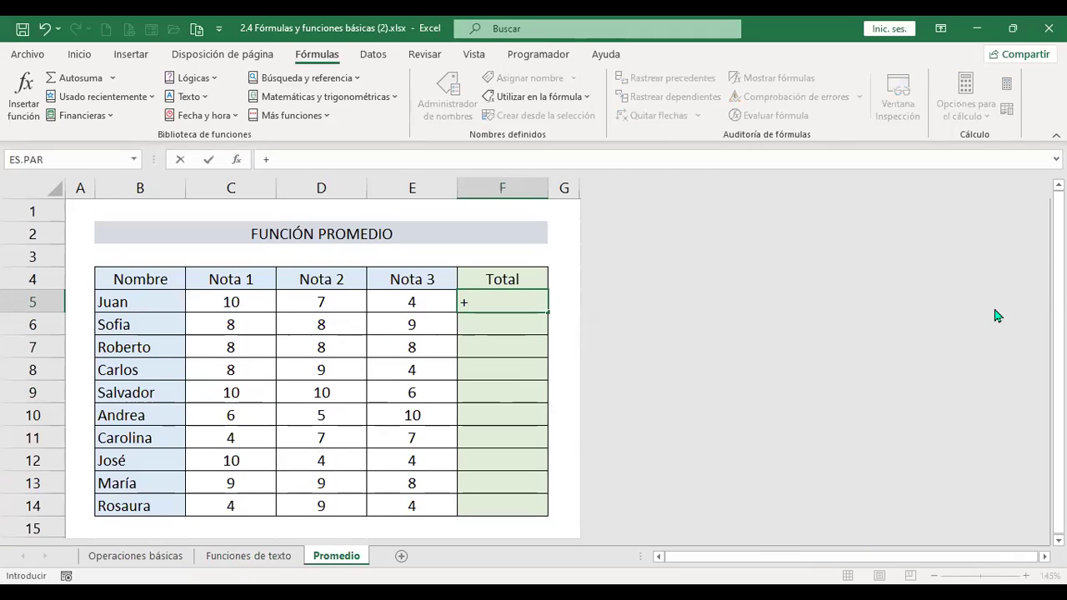
pyautogui.write('prome')
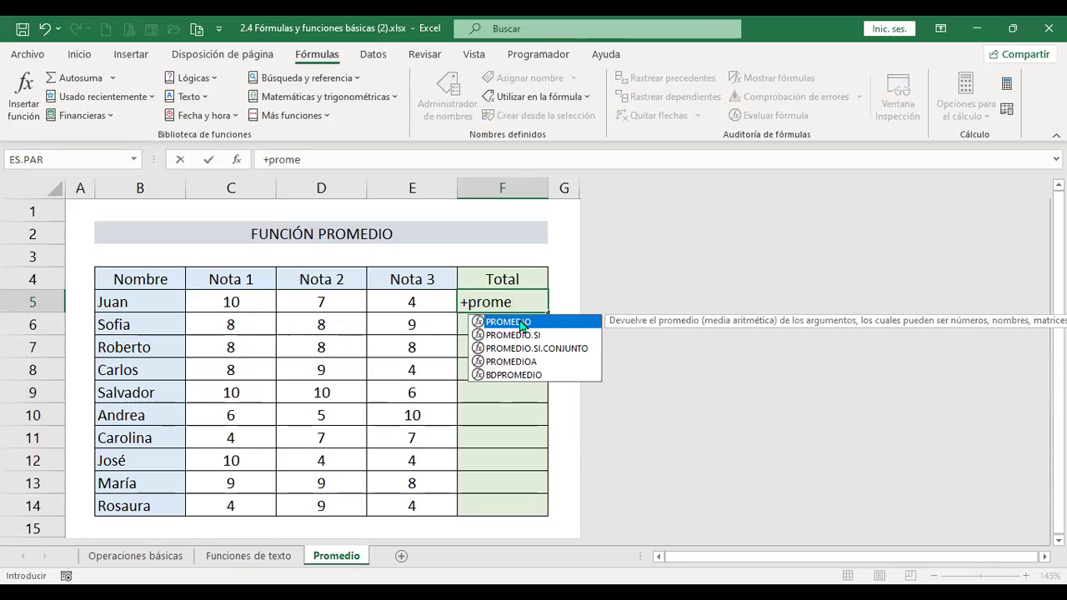
pyautogui.doubleClick(520, 322)
pyautogui.moveTo(231, 301); pyautogui.dragTo(447, 302)
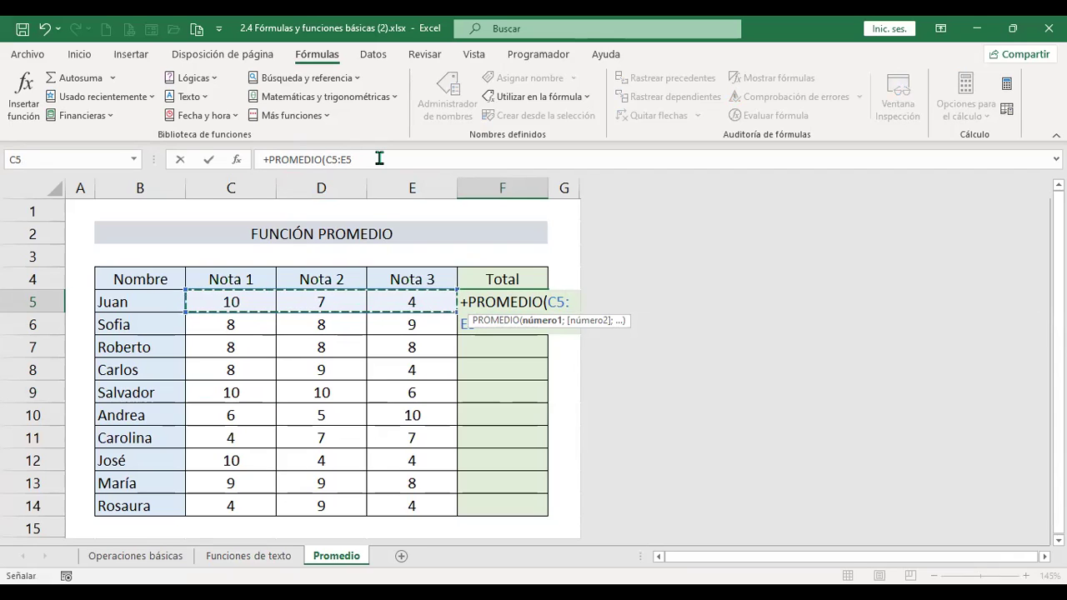
pyautogui.press('Return')
pyautogui.click(494, 301)
pyautogui.moveTo(549, 312); pyautogui.dragTo(546, 464)
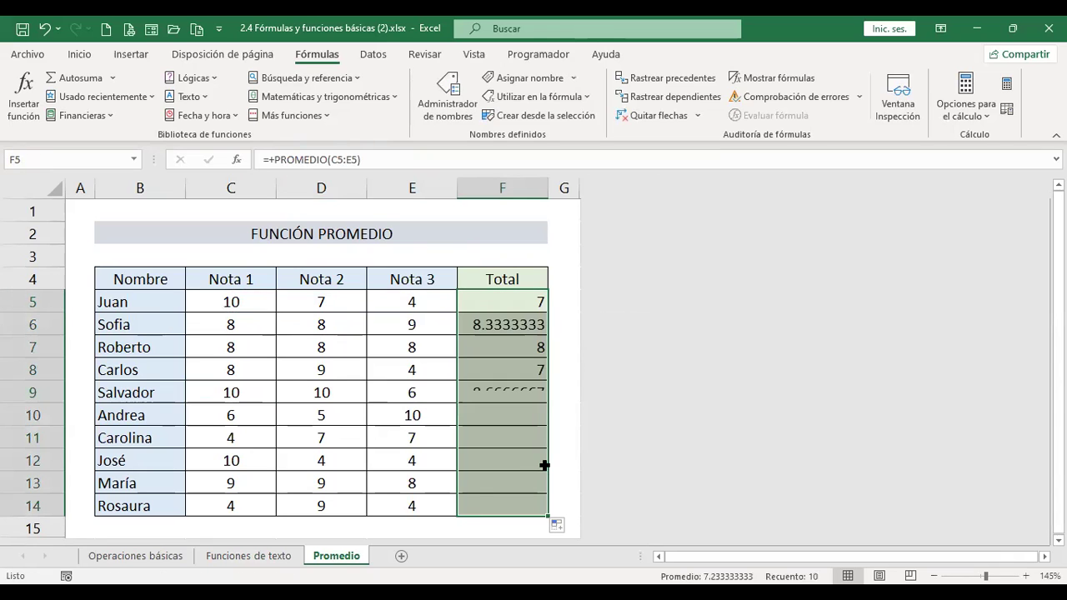
pyautogui.click(81, 57)
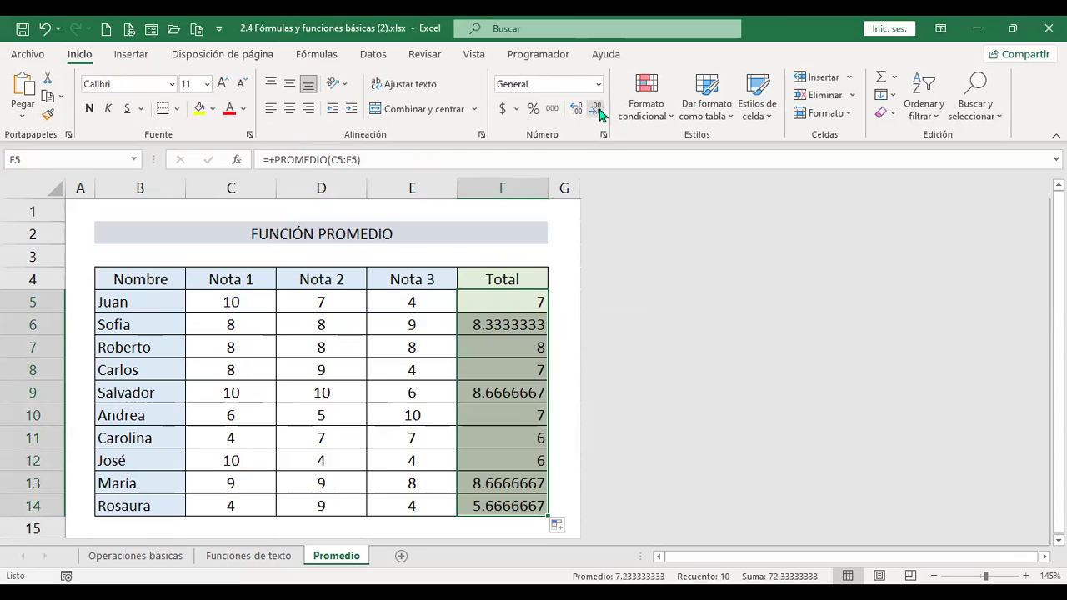
# - Show the Total averages with one decimal, centre them, and add a new sheet Hoja1
pyautogui.click(597, 111)
pyautogui.click(597, 111)
pyautogui.click(597, 111)
pyautogui.click(597, 111)
pyautogui.click(597, 111)
pyautogui.click(597, 111)
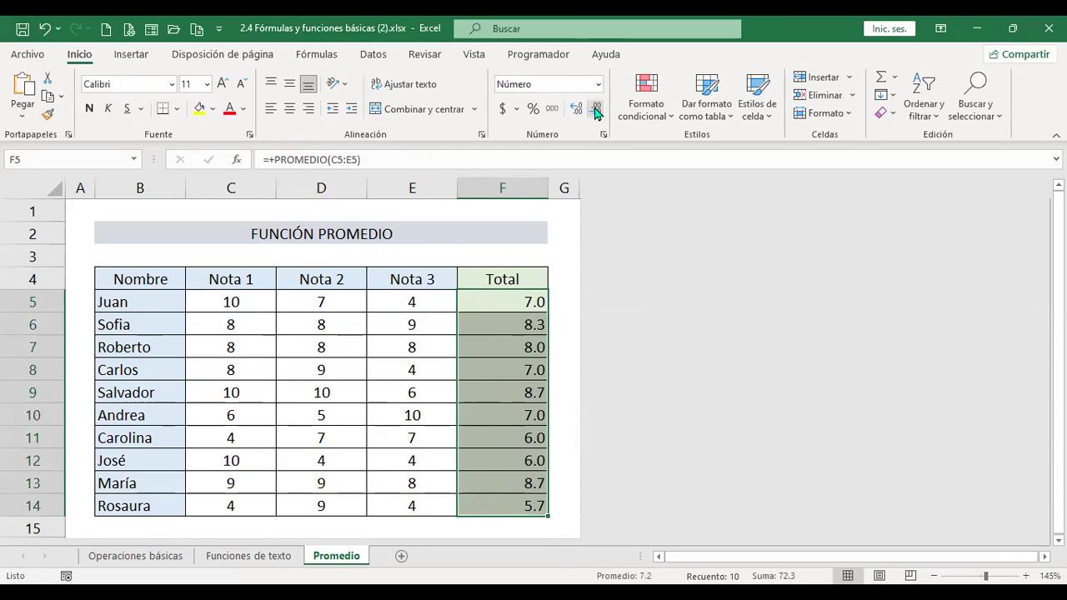
pyautogui.click(290, 109)
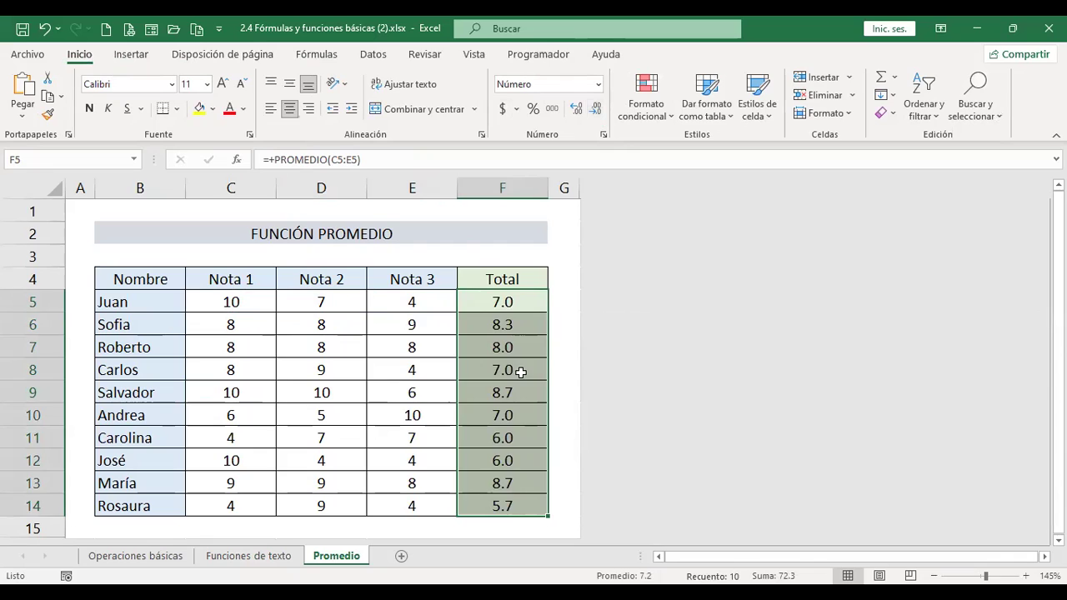
pyautogui.click(521, 372)
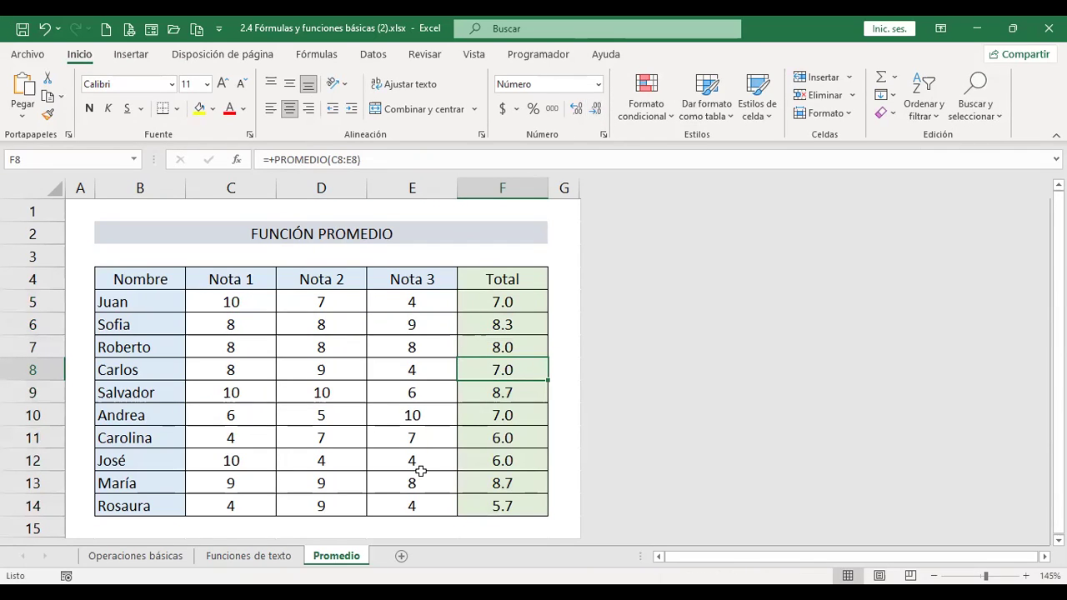
pyautogui.click(401, 556)
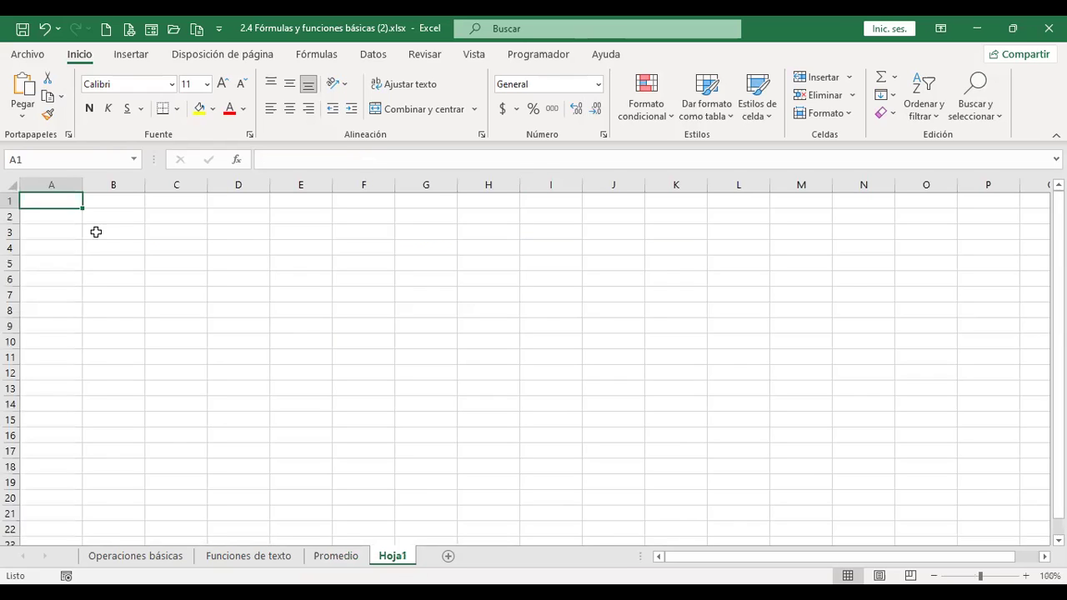
# - Set the whole Hoja1 sheet to font size 14
pyautogui.click(12, 183)
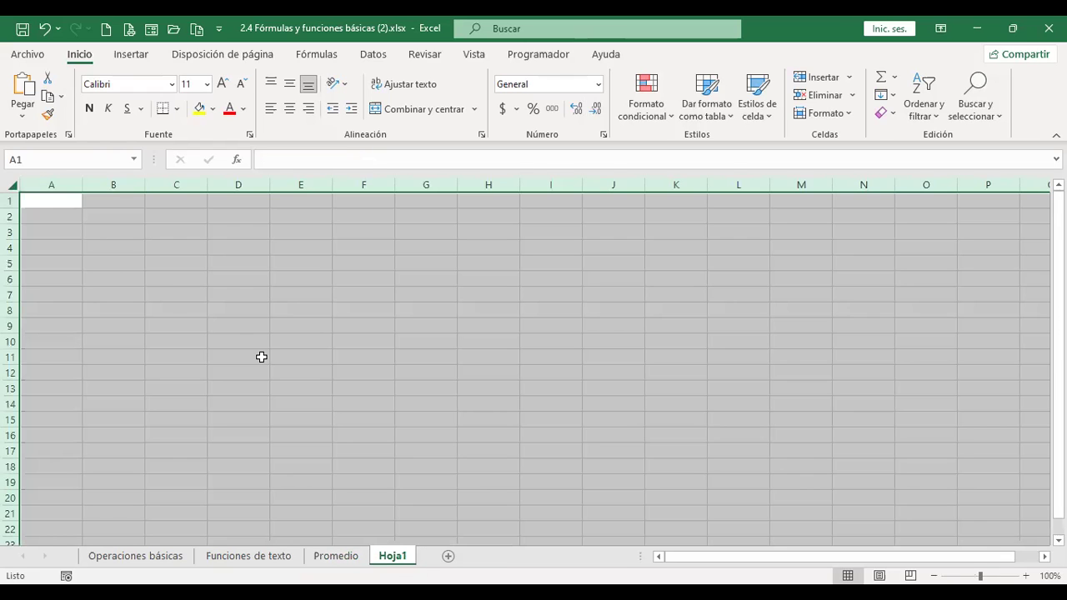
pyautogui.scroll(3, 260, 357)
pyautogui.click(222, 84)
pyautogui.click(223, 84)
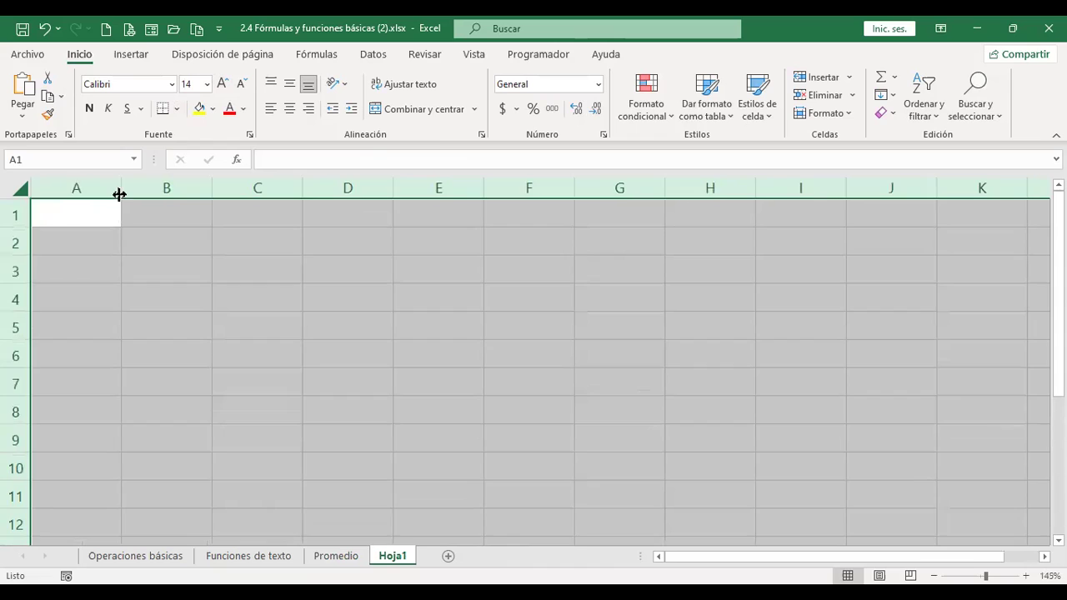
pyautogui.click(97, 215)
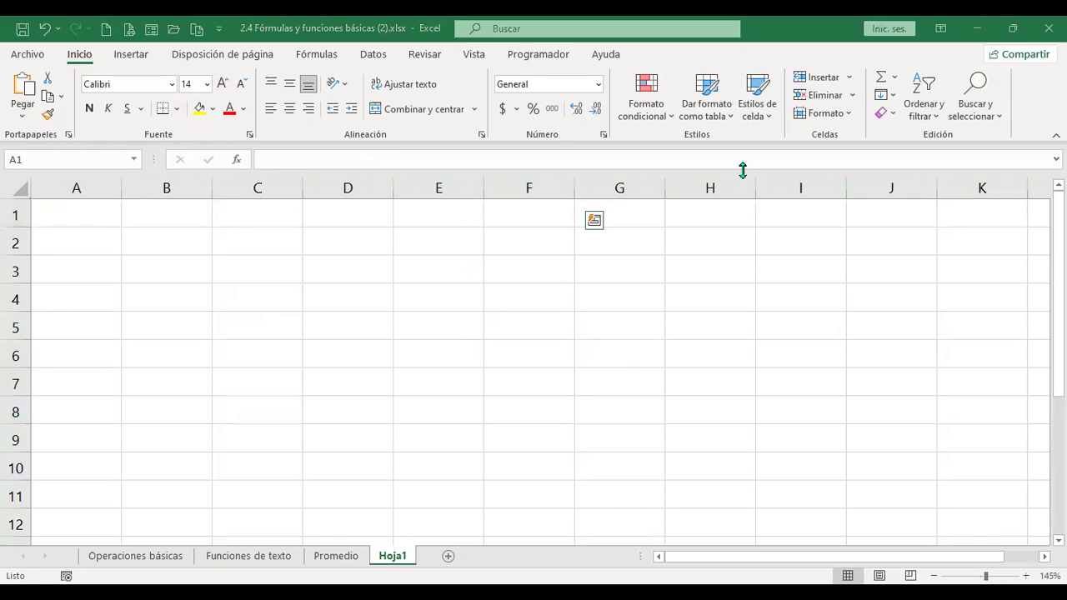
# - Type the title 'Jerarquía de operaciones u operadores' in A1
pyautogui.write('Jerarqu')
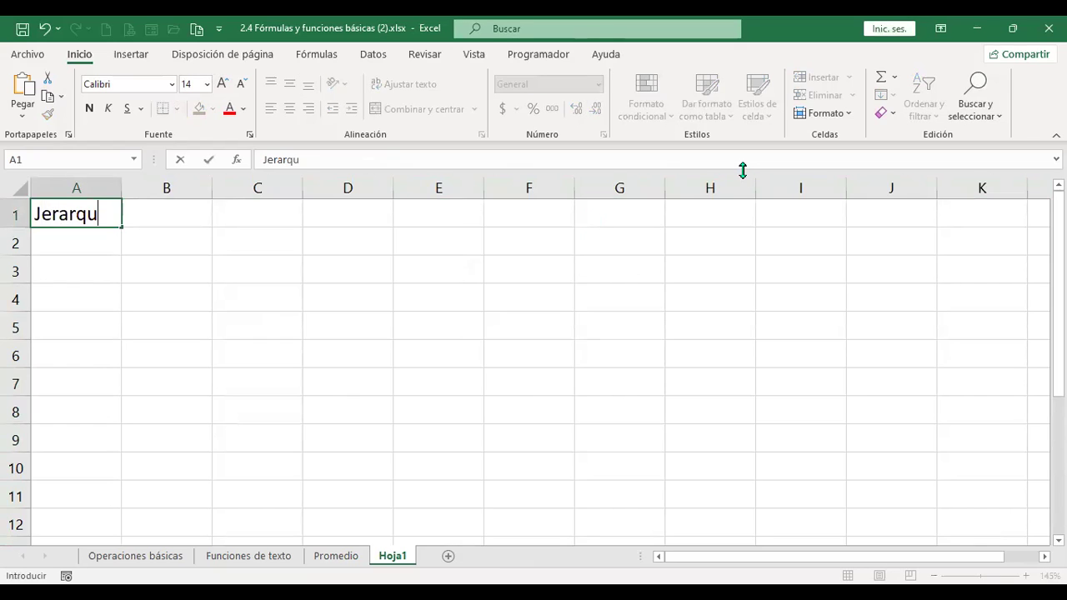
pyautogui.write('ía de operaciones')
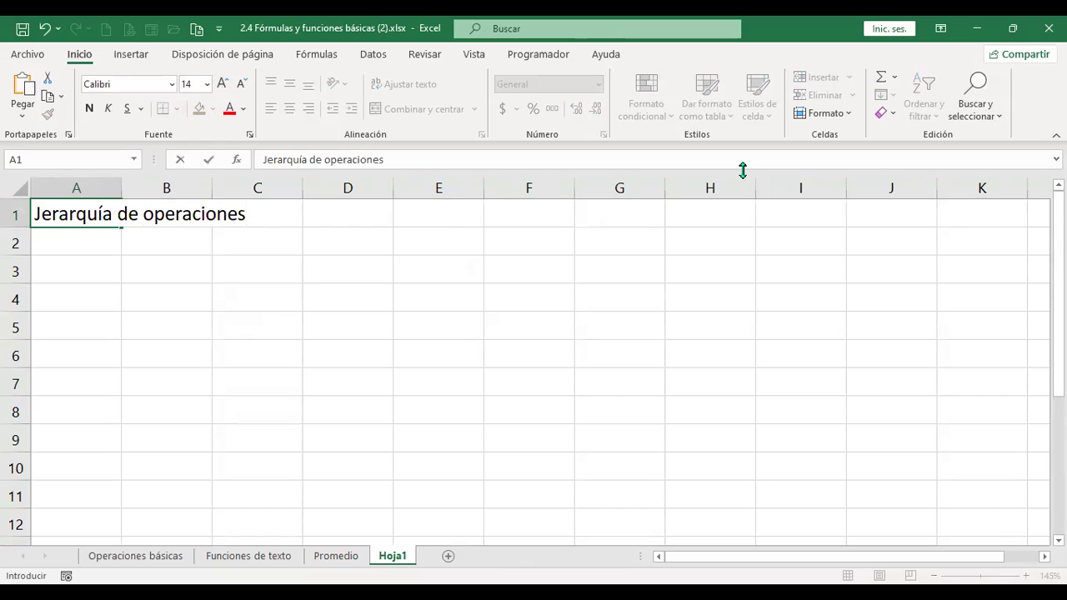
pyautogui.write(' u operadores')
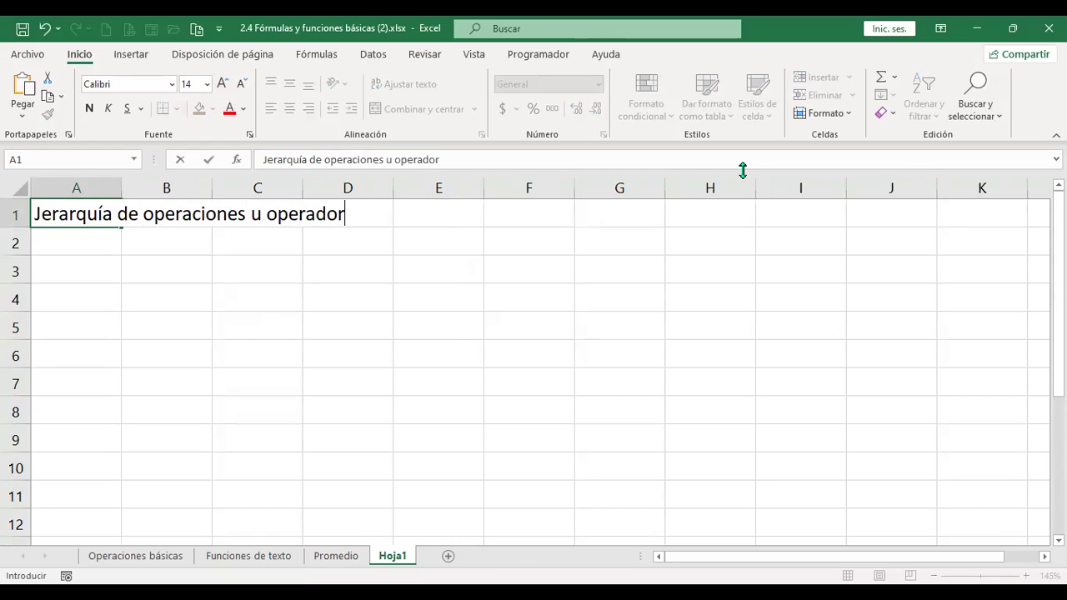
pyautogui.press('Return')
pyautogui.write('+')
pyautogui.press('BackSpace')
pyautogui.press('Return')
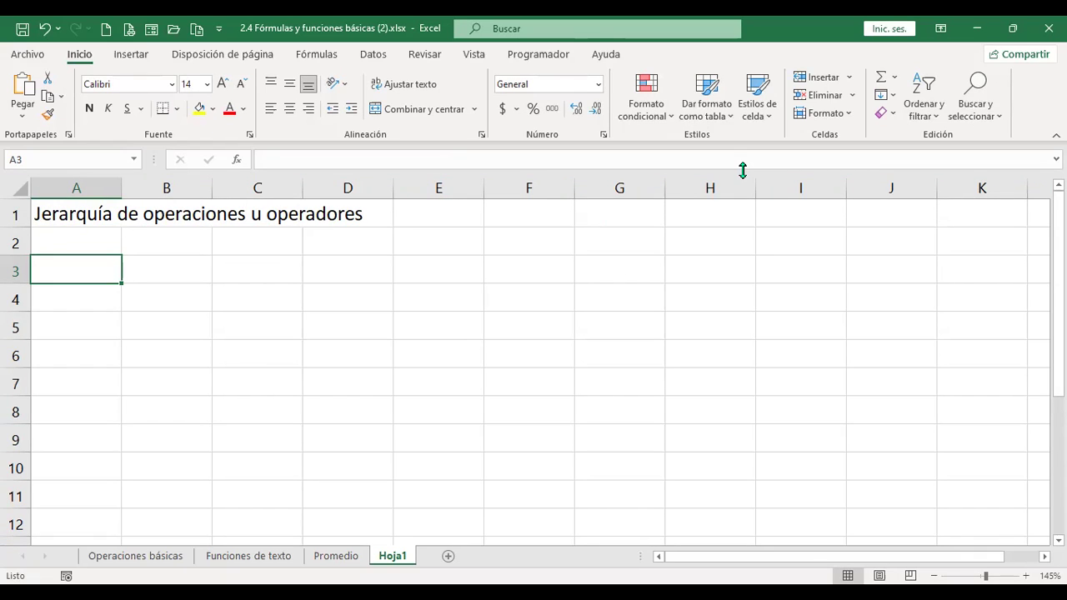
# - Enter 'Potencia' in A3 and the note 'Alt + 94' in B3
pyautogui.write('Potencia')
pyautogui.press('Return')
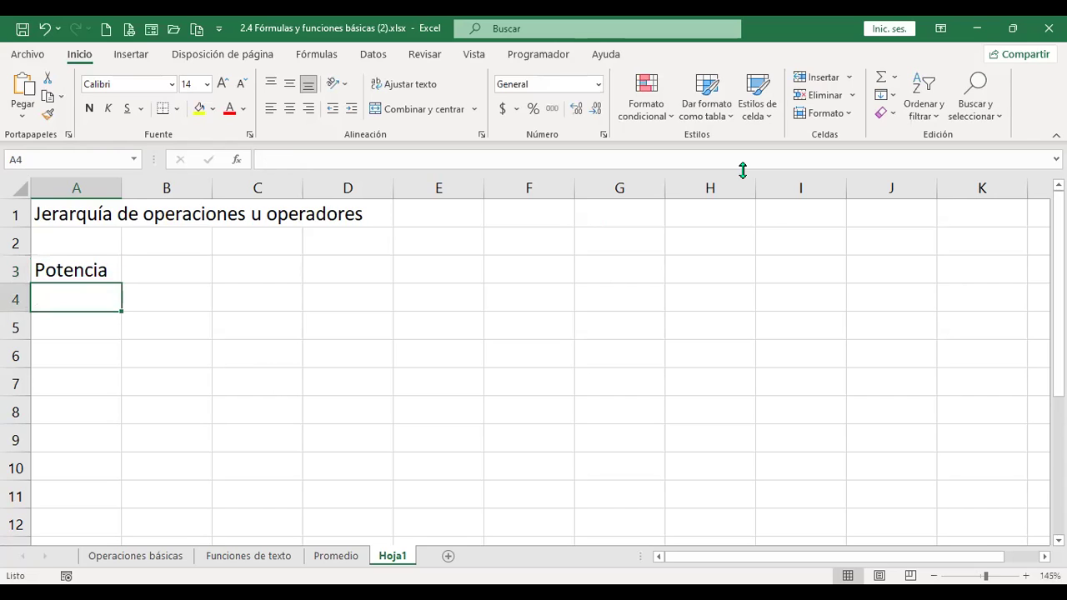
pyautogui.press('Up')
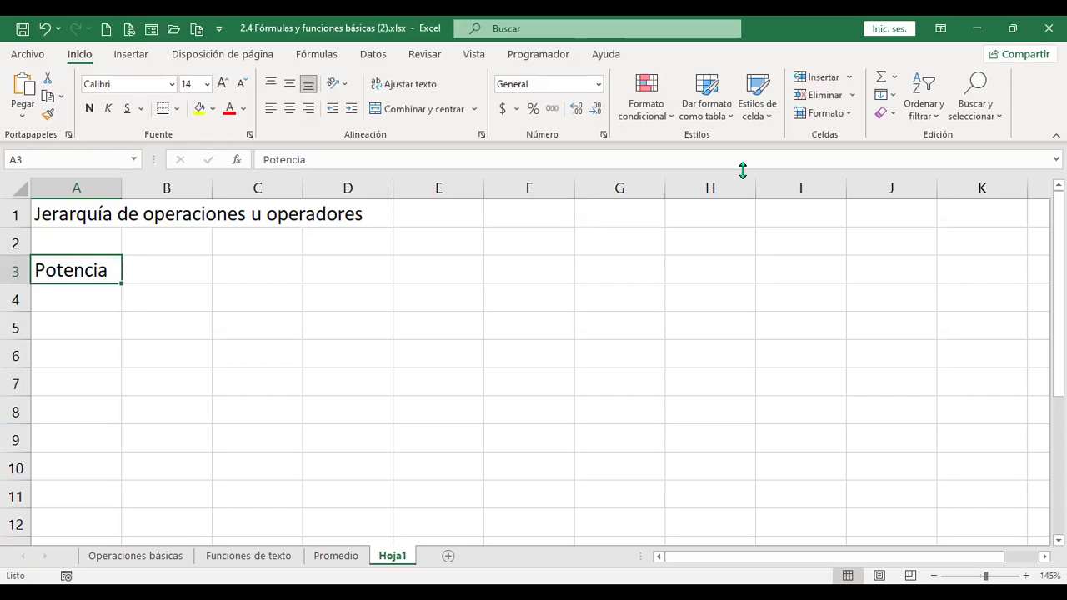
pyautogui.press('Right')
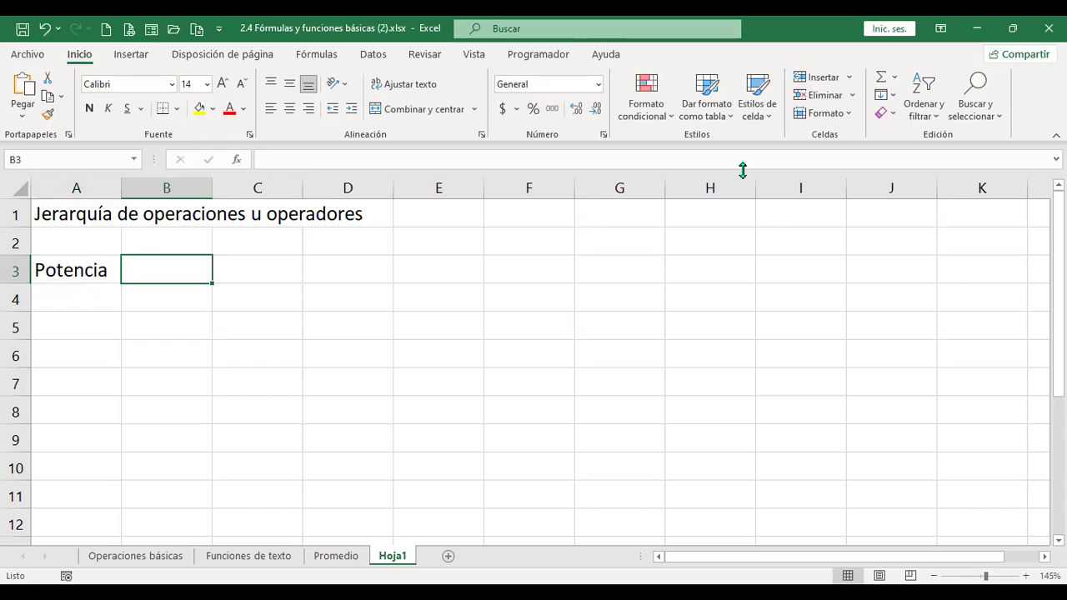
pyautogui.write('Alt + 94')
pyautogui.press('Return')
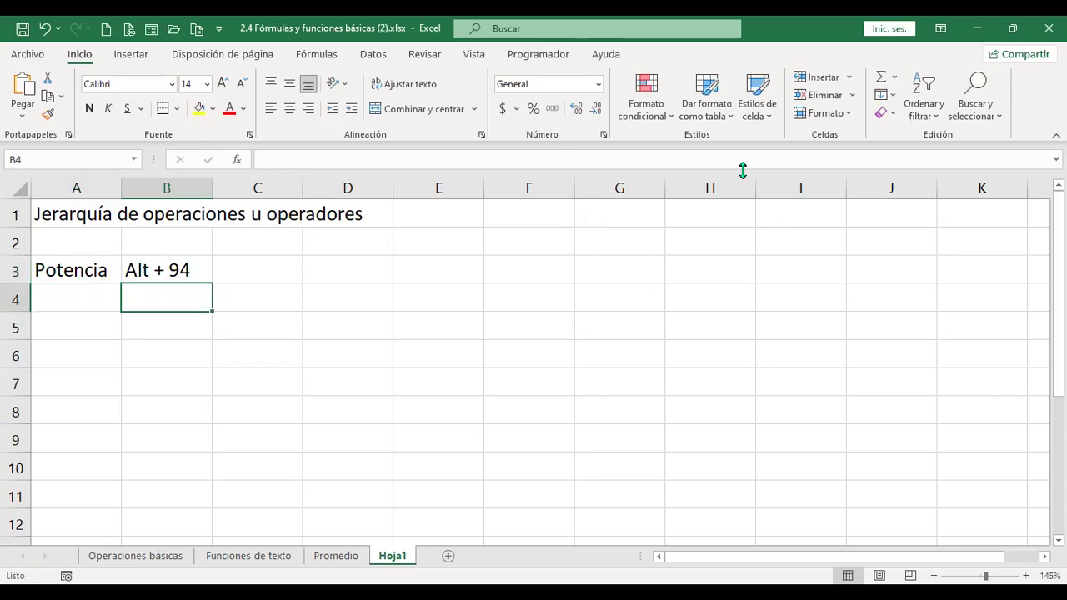
# - Put the caret symbol ^ in C3 and the example 3^3 in D3
pyautogui.press('Up')
pyautogui.press('Right')
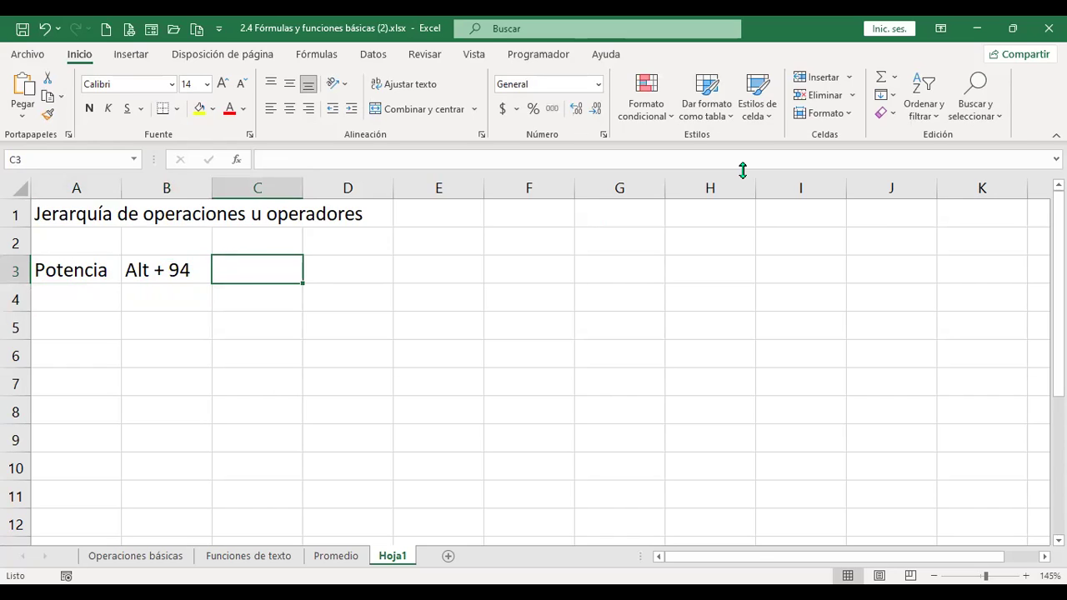
pyautogui.write('^')
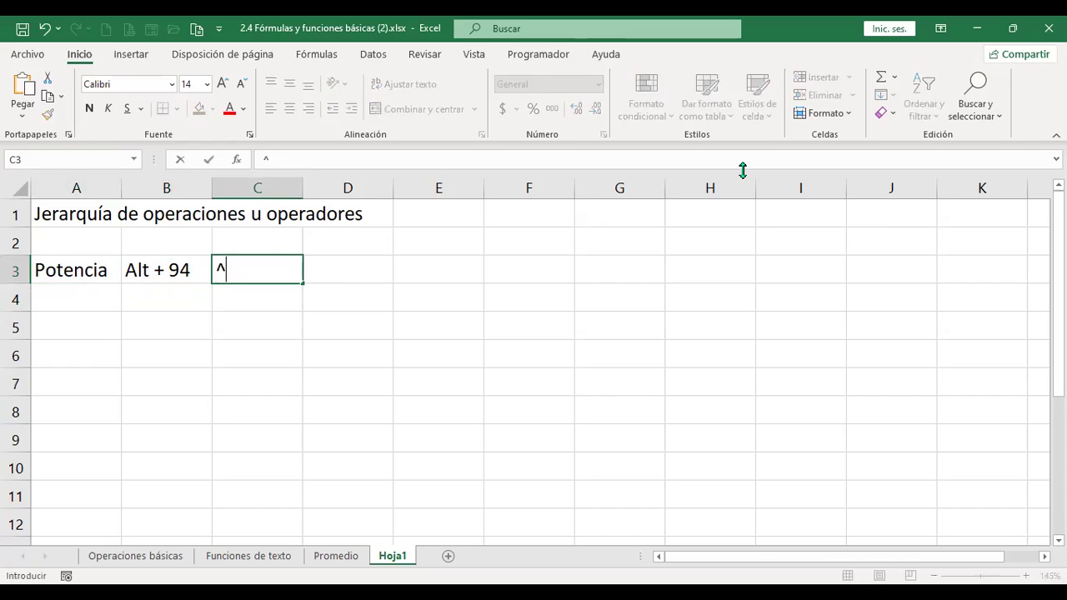
pyautogui.press('Return')
pyautogui.press('Up')
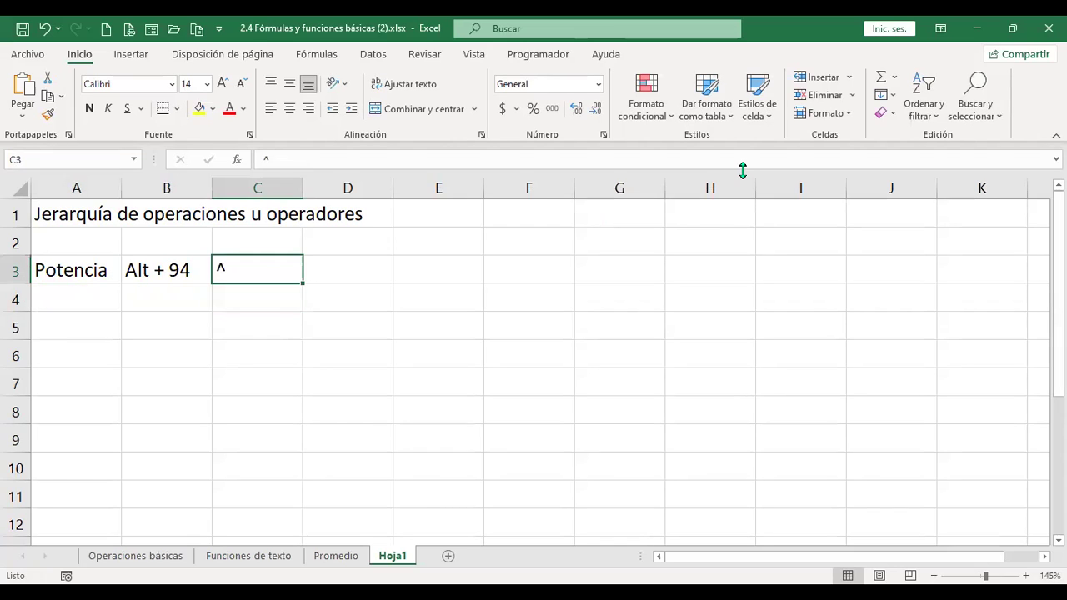
pyautogui.press('Right')
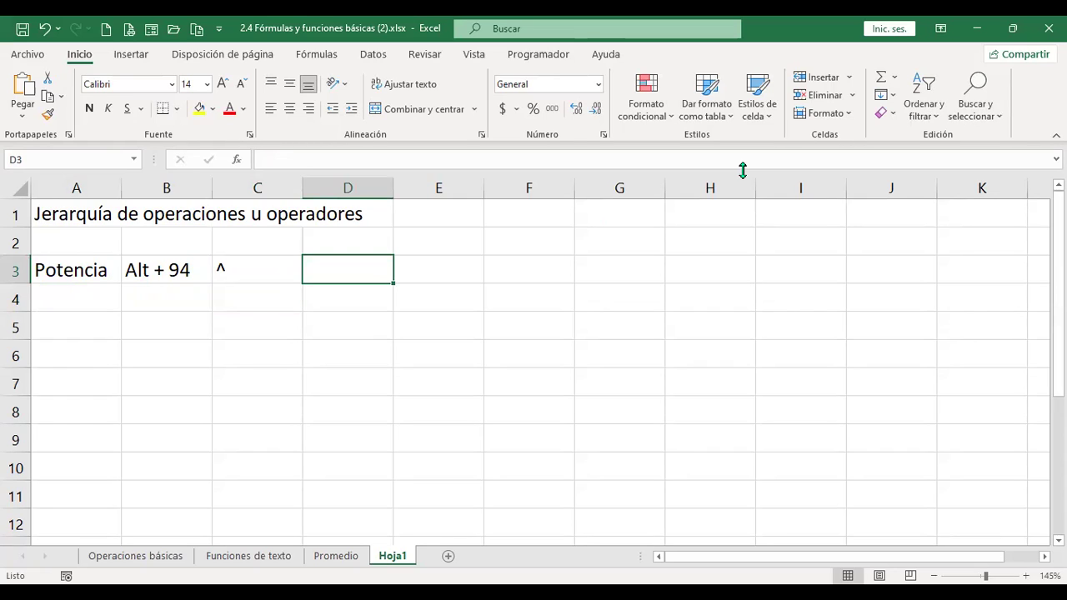
pyautogui.write('3@3')
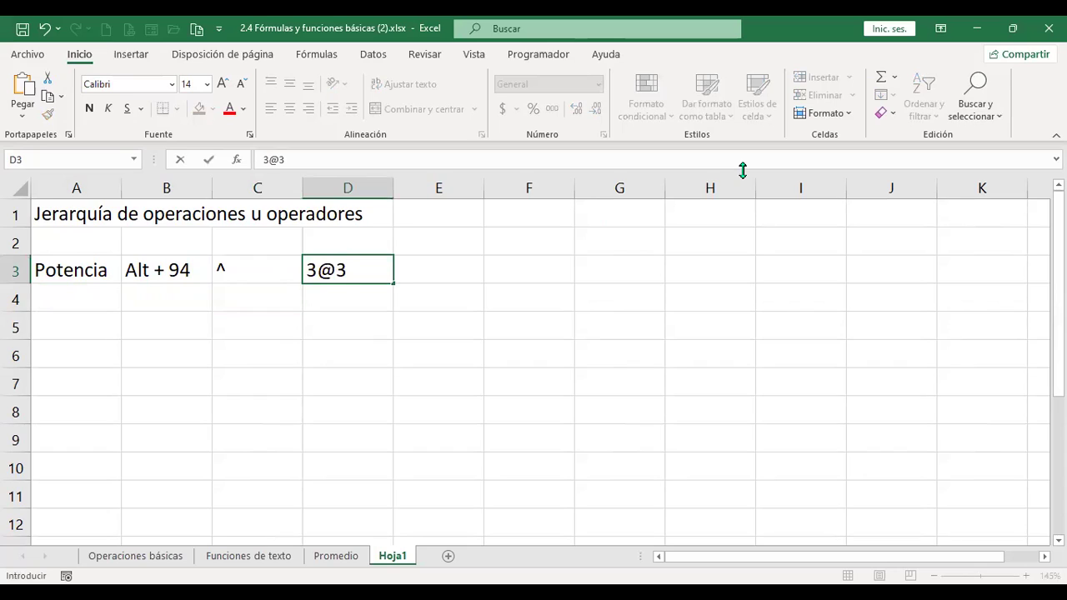
pyautogui.press('BackSpace')
pyautogui.press('BackSpace')
pyautogui.write('^3')
pyautogui.press('Return')
# - Turn D3 into the formula =3^3 so it displays 27
pyautogui.press('Up')
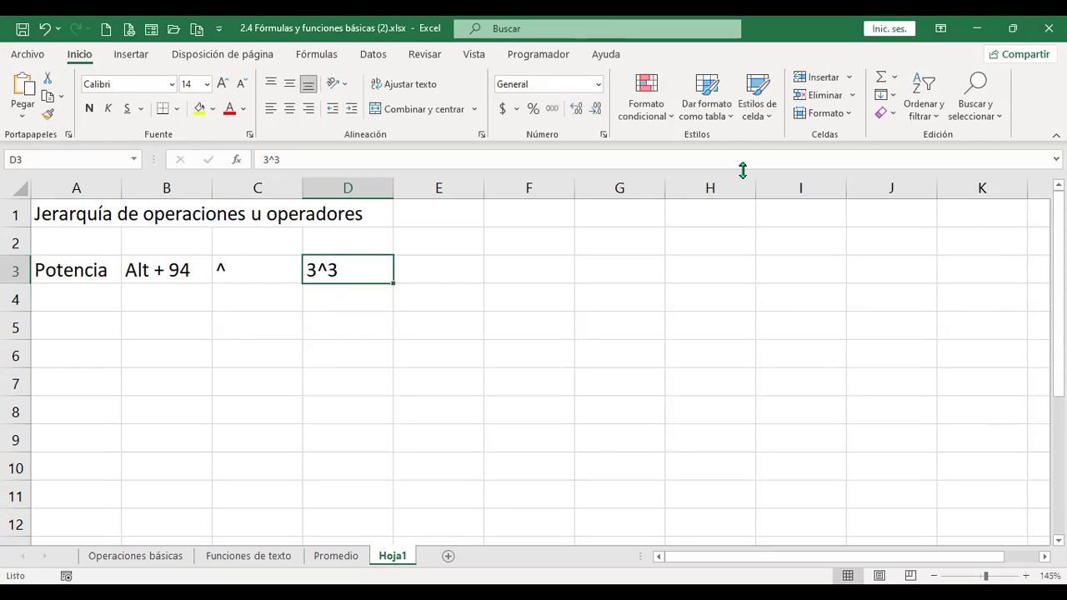
pyautogui.press('F2')
pyautogui.press('Home')
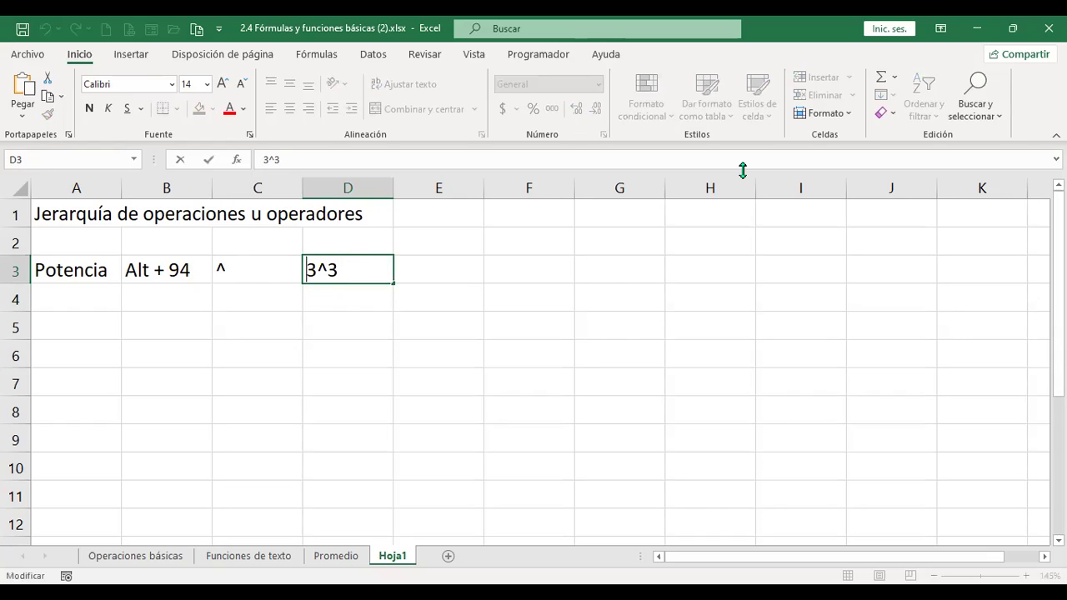
pyautogui.write('=')
pyautogui.press('Return')
pyautogui.press('Up')
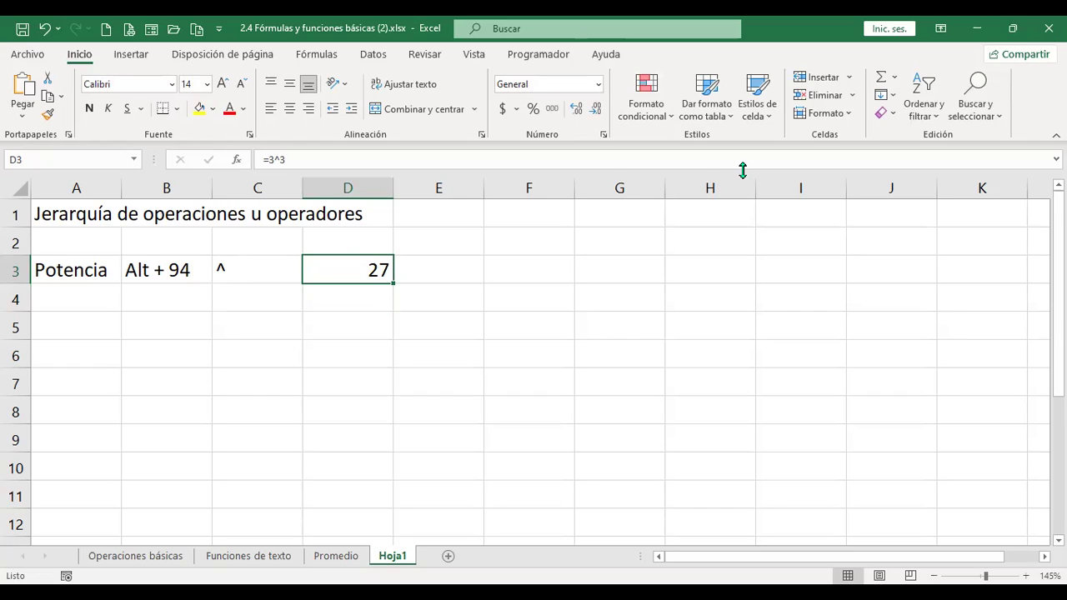
pyautogui.press('Left')
pyautogui.press('Left')
pyautogui.press('Left')
pyautogui.press('Down')
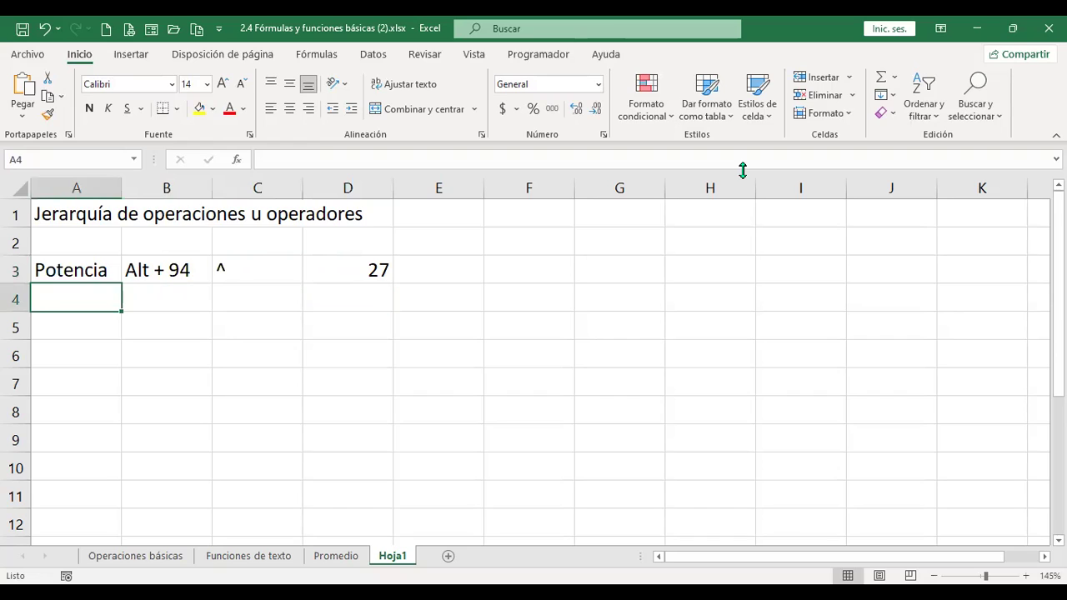
# - Insert an entire blank row above the Potencia row
pyautogui.press('Up')
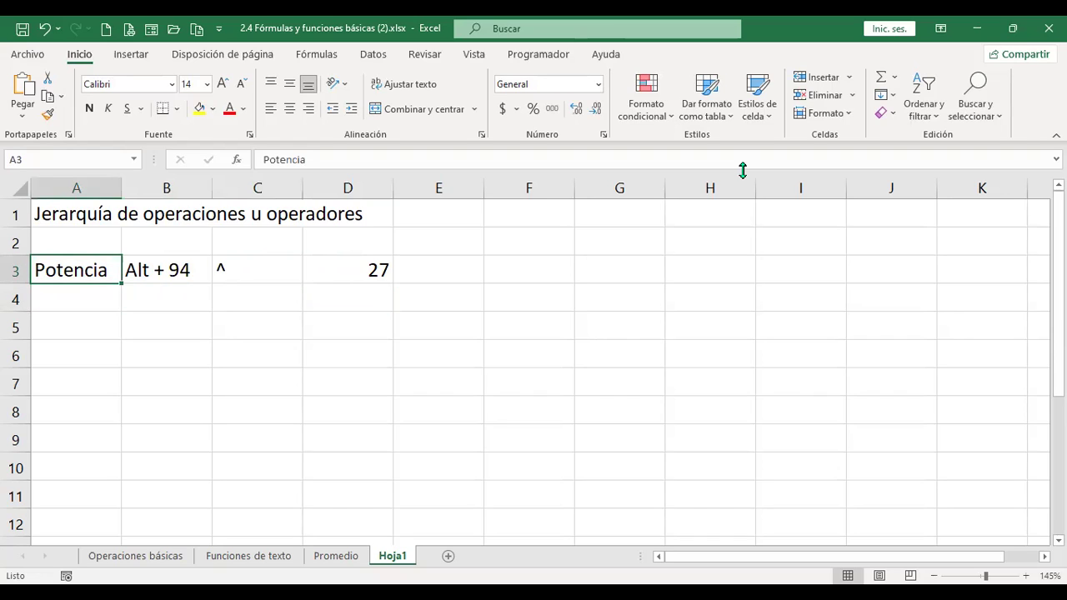
pyautogui.press('Up')
pyautogui.press('Up')
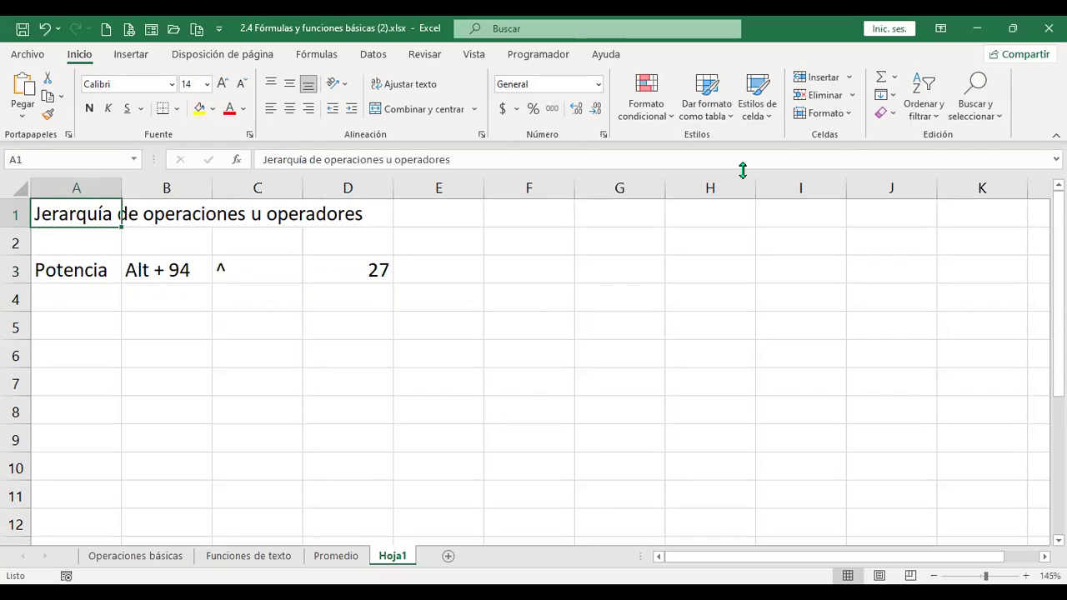
pyautogui.press('Down')
pyautogui.press('Down')
pyautogui.press('Down')
pyautogui.press('Up')
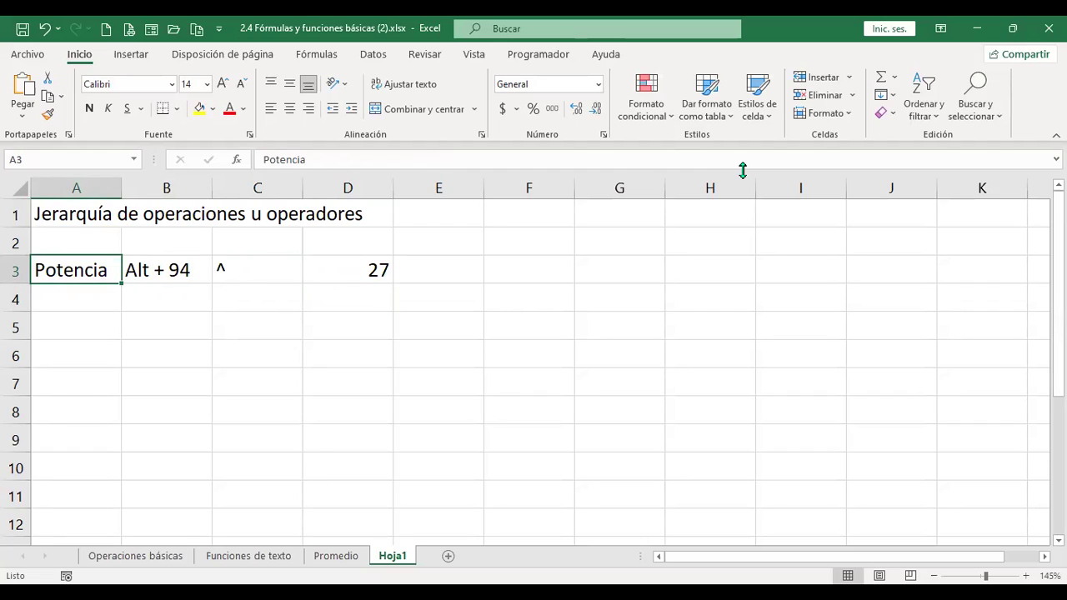
pyautogui.hotkey('ctrl', 'space')
pyautogui.press('Left')
pyautogui.hotkey('ctrl', '+')
pyautogui.press('Down')
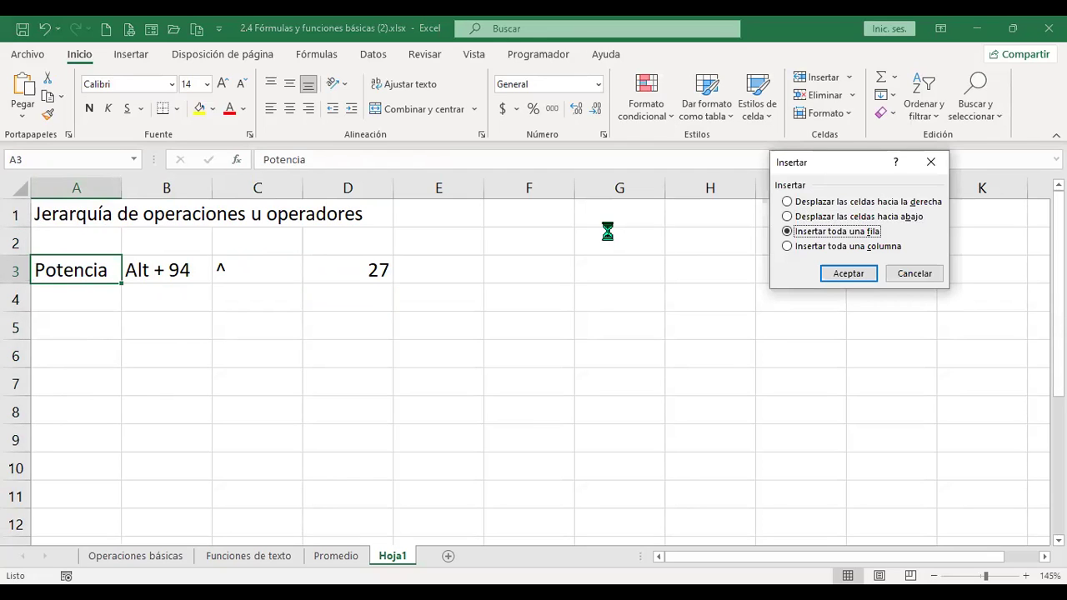
pyautogui.press('Return')
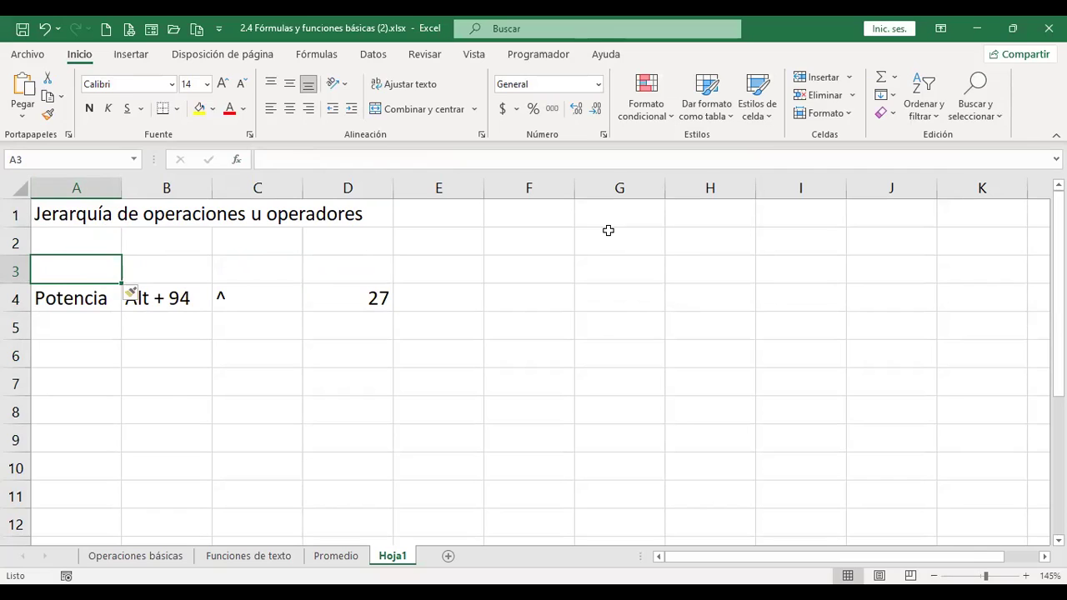
# - Label the new row 'Paréntesis' in A3 and resize column A to about 96 pixels
pyautogui.write('Parén')
pyautogui.write('tesis')
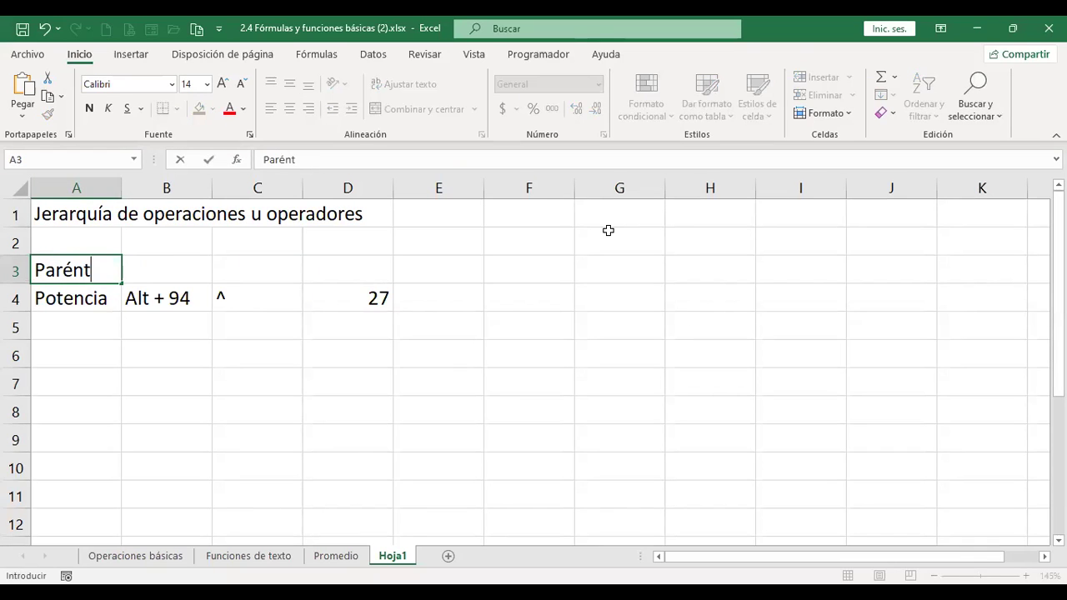
pyautogui.press('Return')
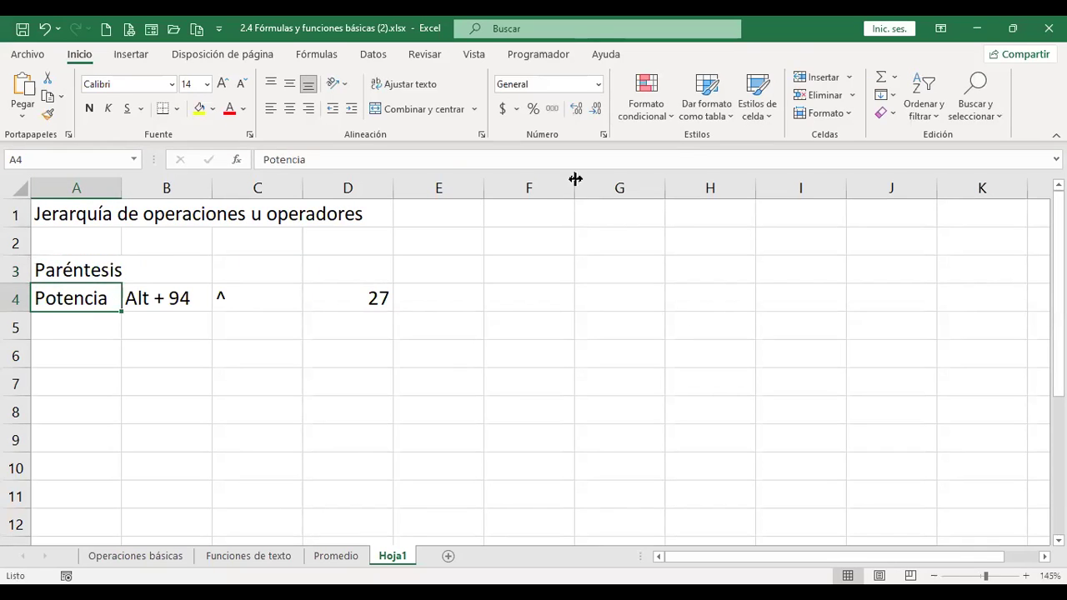
pyautogui.doubleClick(124, 185)
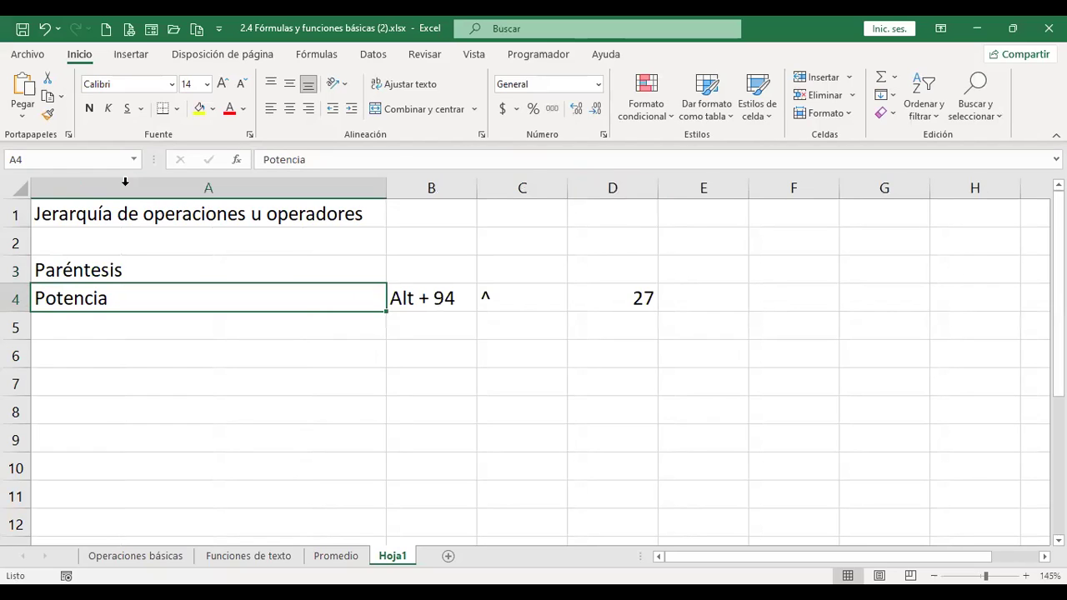
pyautogui.moveTo(387, 185); pyautogui.dragTo(139, 222)
# - Enter 'Multiplicación y división' in A5 and 'Suma y resta' in A6
pyautogui.click(105, 317)
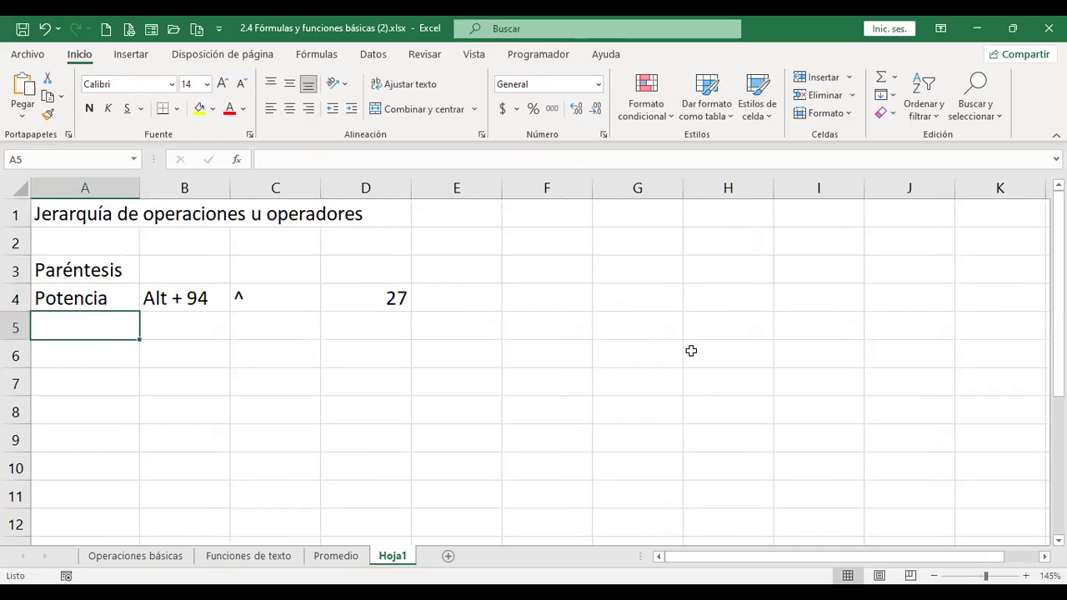
pyautogui.write('Mu')
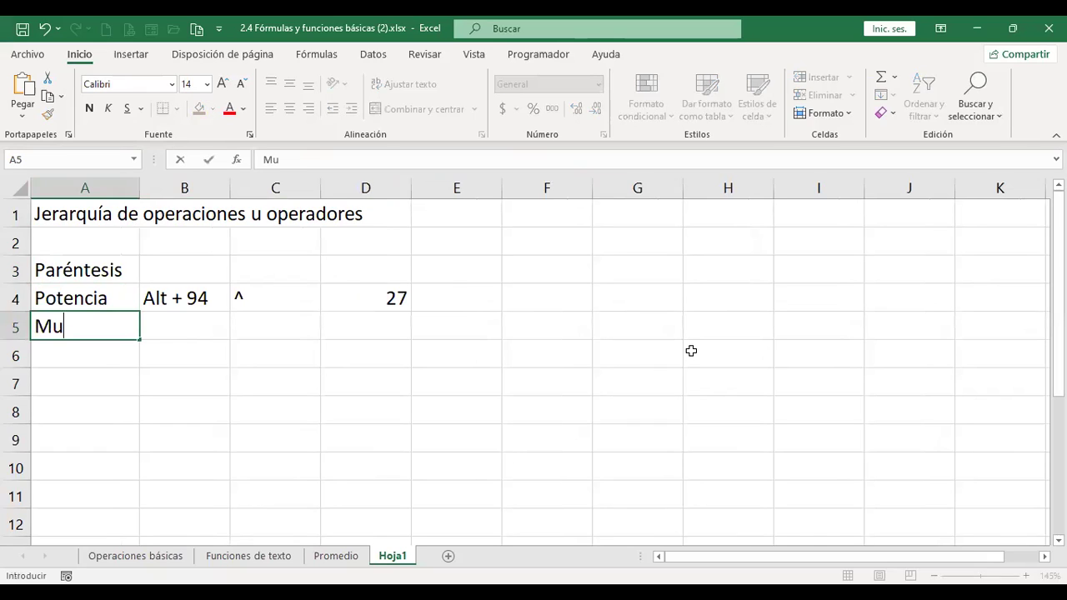
pyautogui.write('ltiplicación y divisi')
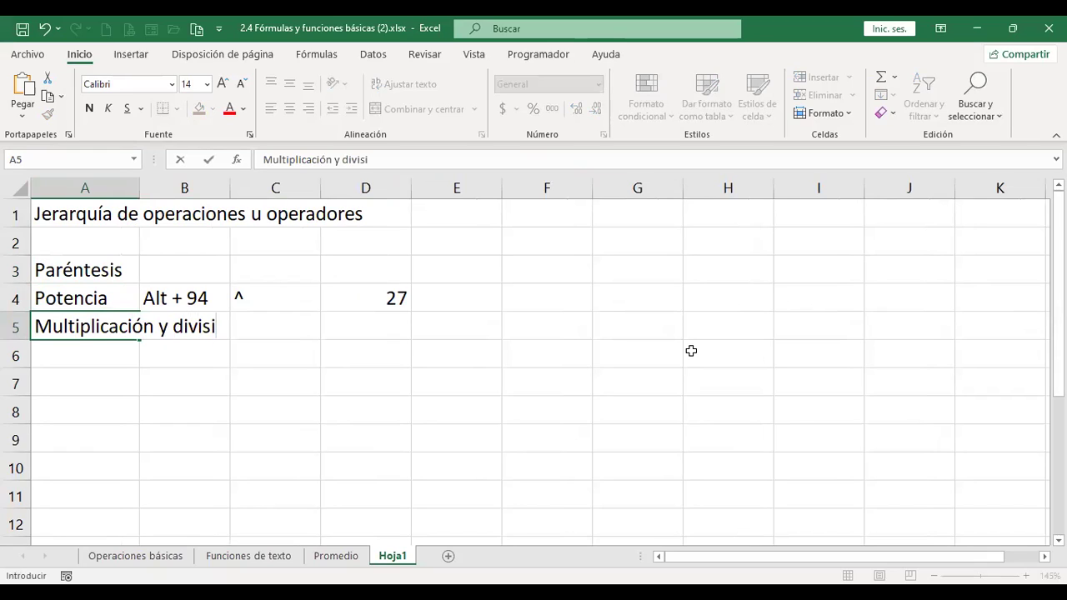
pyautogui.write('ón')
pyautogui.press('Return')
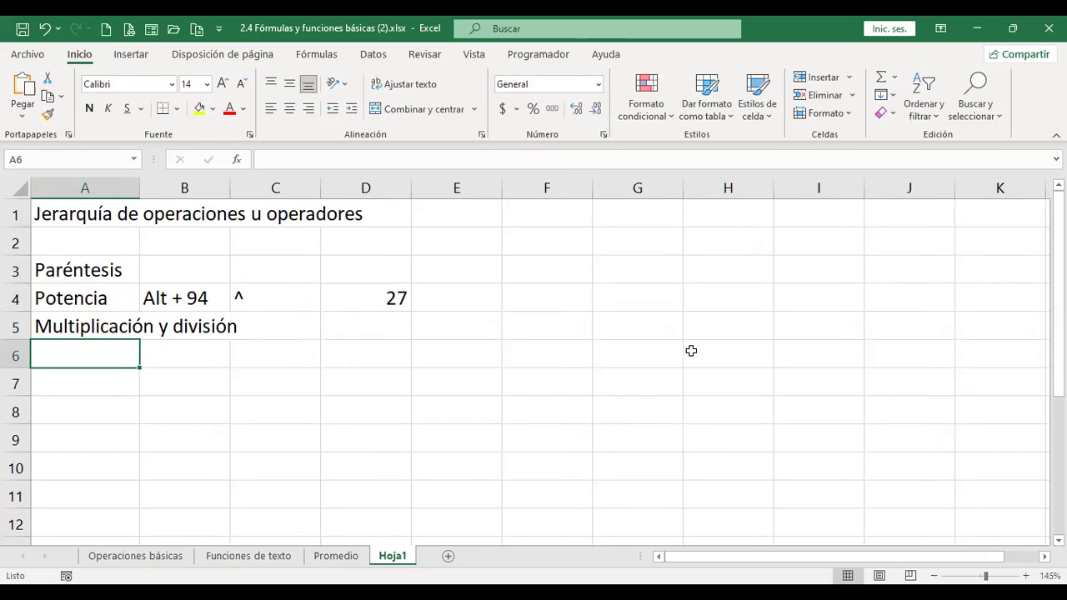
pyautogui.write('Suma y resta')
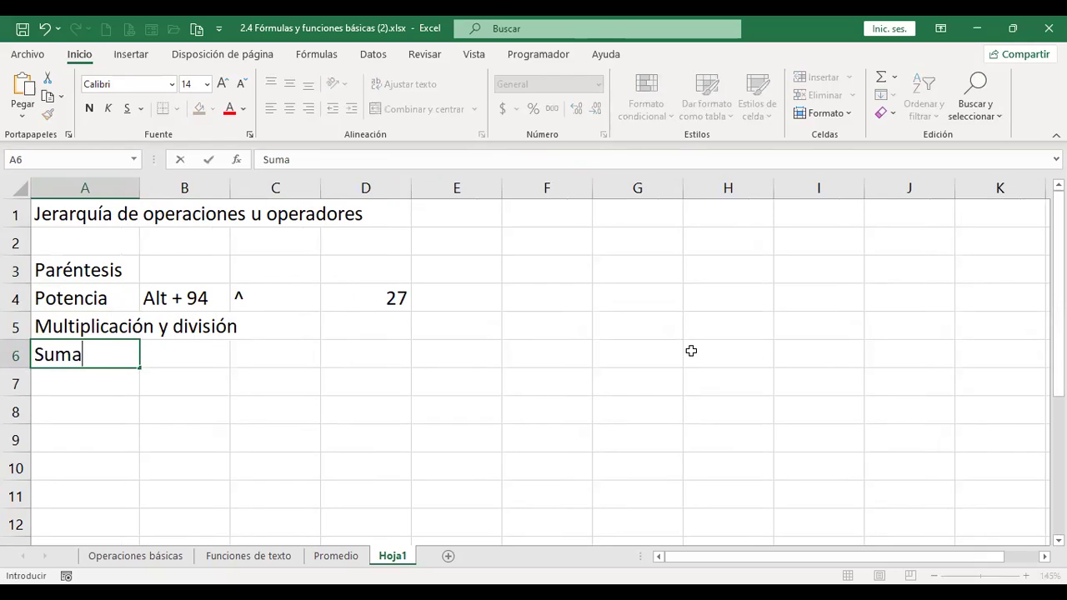
pyautogui.press('Return')
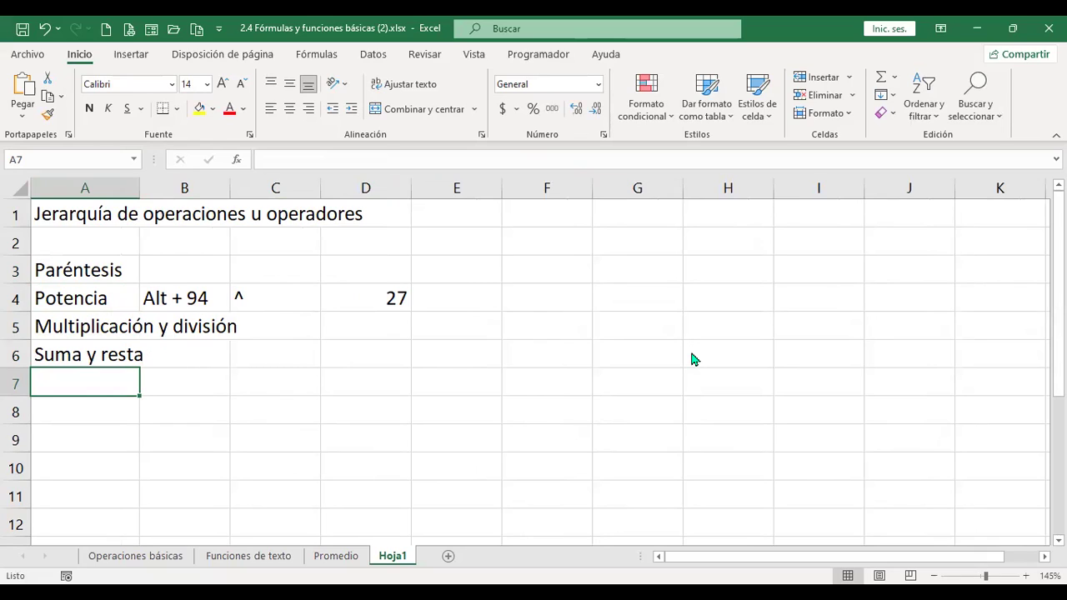
# - Insert a new blank sheet Hoja2 with Shift+F11
pyautogui.hotkey('ctrl', 'v')
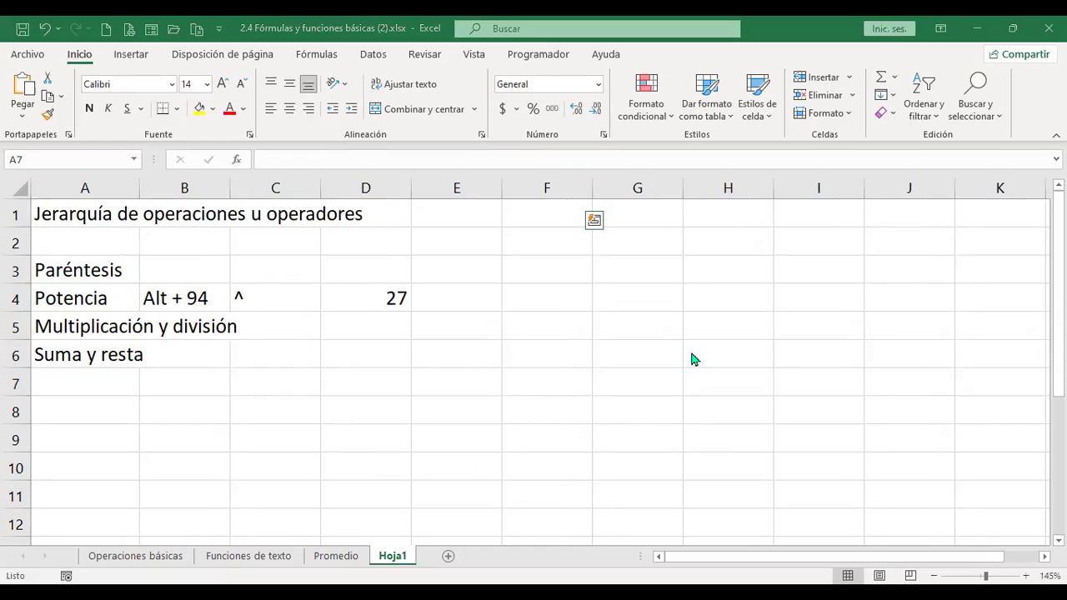
pyautogui.press('Escape')
pyautogui.press('Escape')
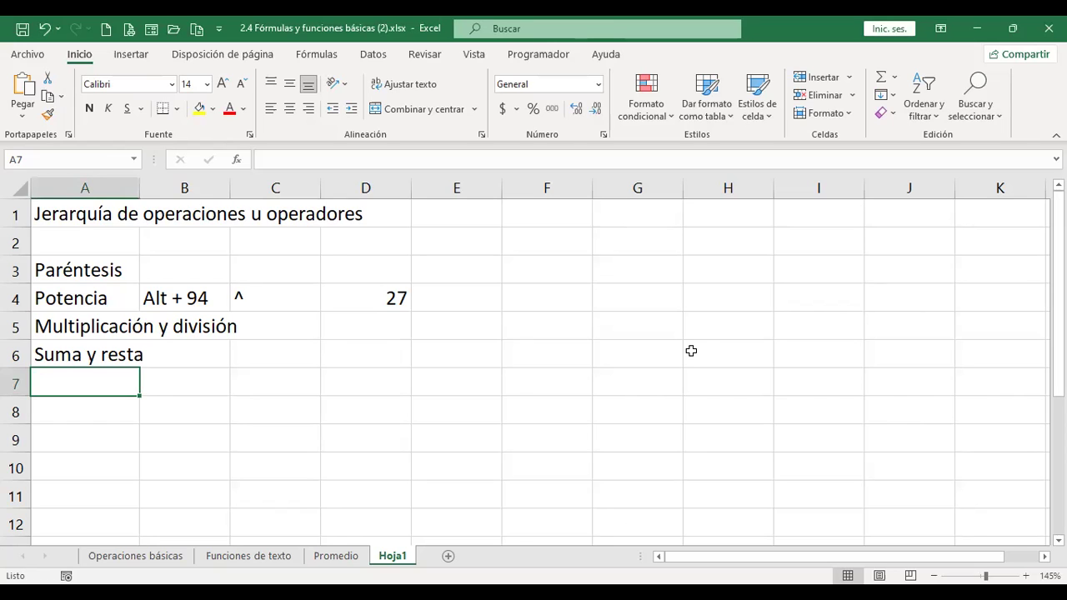
pyautogui.hotkey('shift', 'F11')
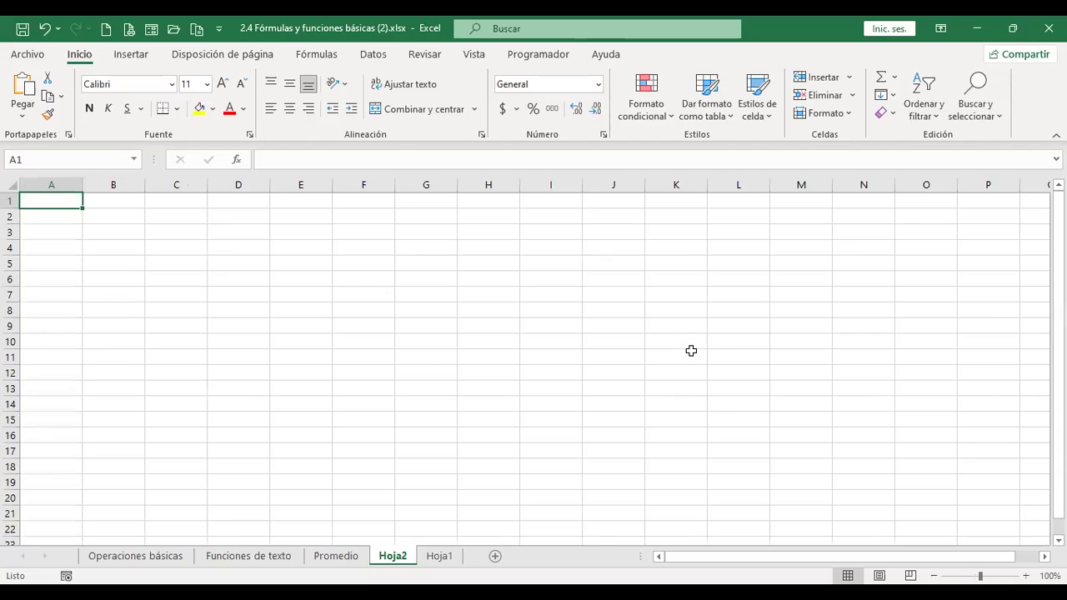
# - Set the whole Hoja2 sheet to font size 14
pyautogui.click(10, 186)
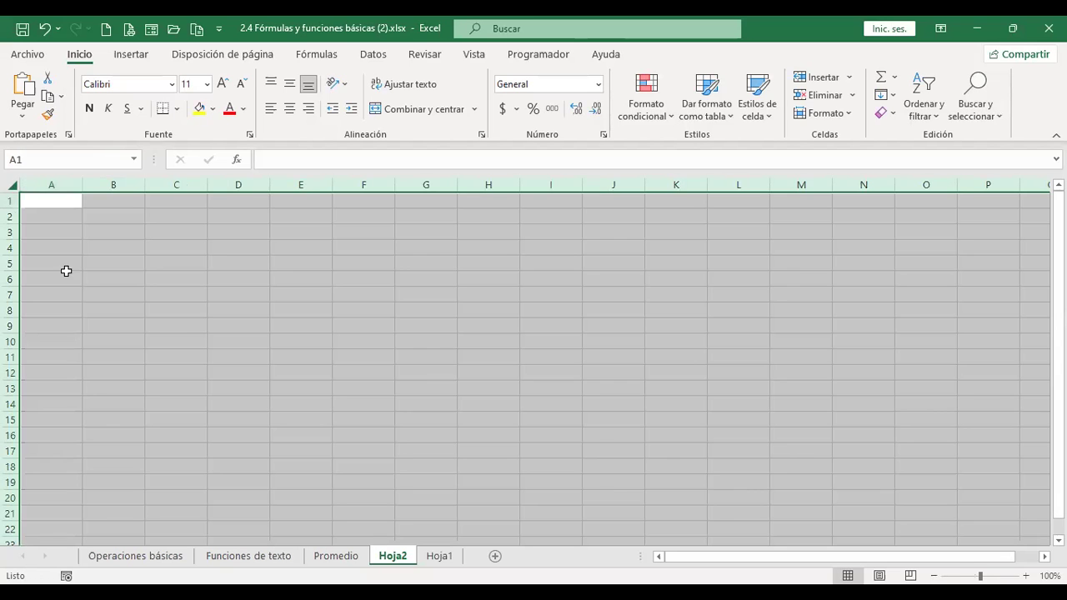
pyautogui.scroll(4, 66, 271)
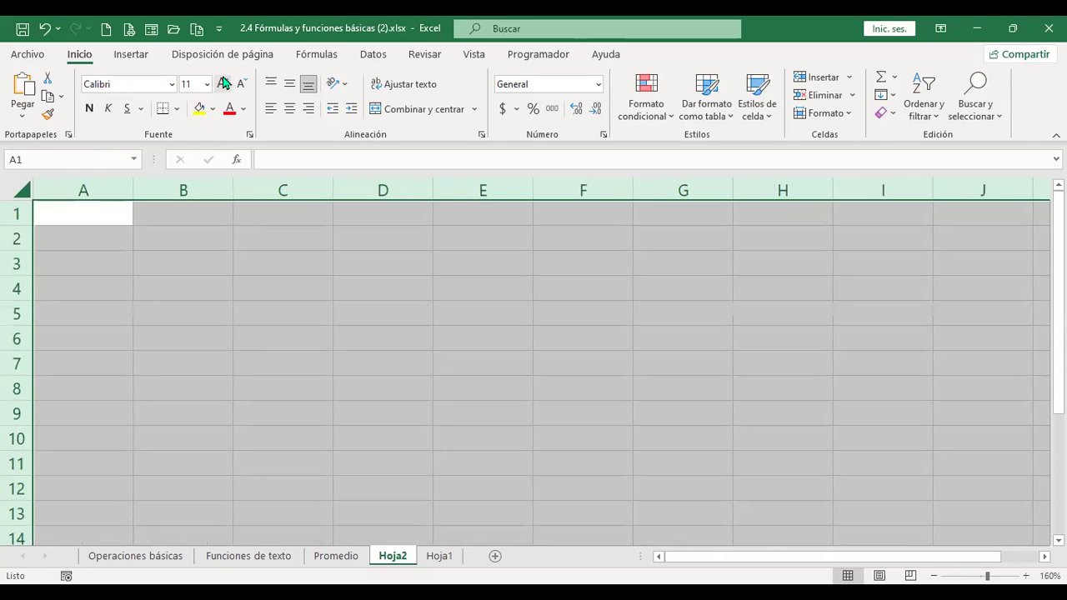
pyautogui.click(223, 83)
pyautogui.click(224, 82)
pyautogui.click(95, 212)
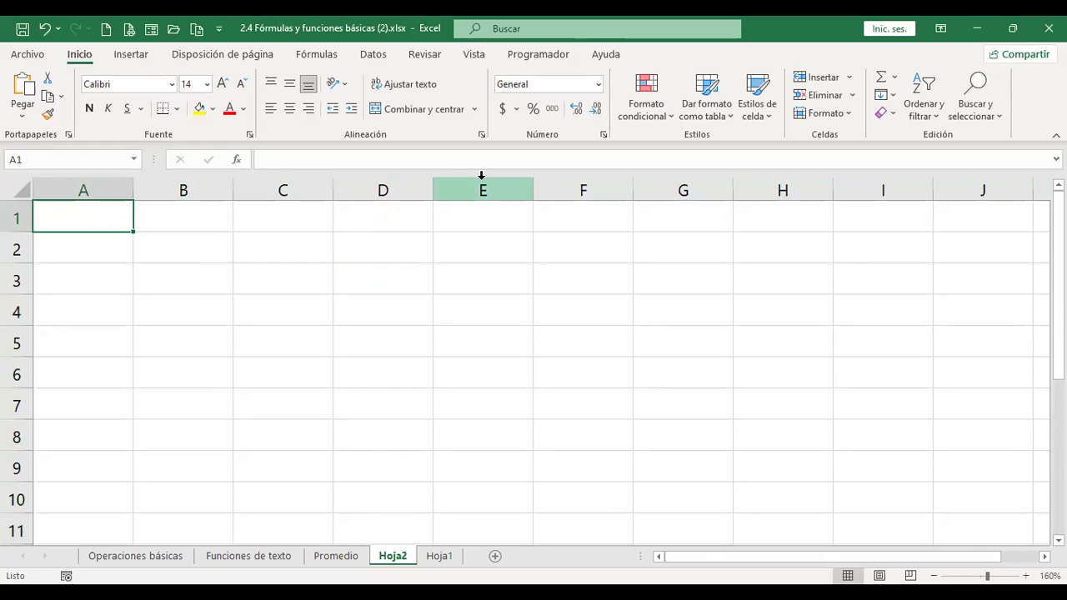
# - Enter headers x, y and z in A1:C1 and centre them
pyautogui.write('x')
pyautogui.press('Tab')
pyautogui.write('y')
pyautogui.press('Tab')
pyautogui.write('z')
pyautogui.press('Tab')
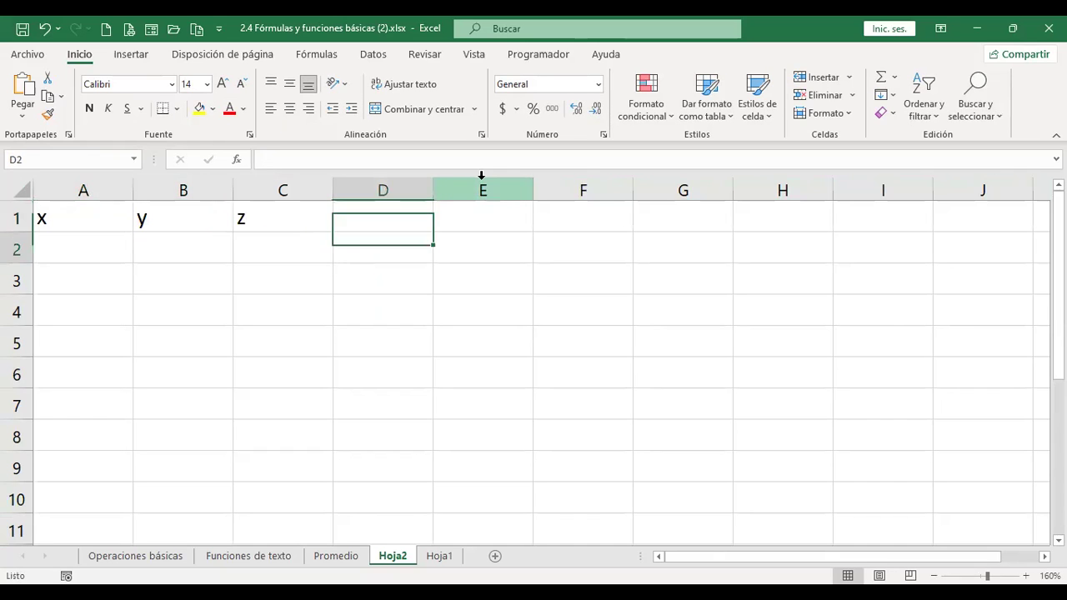
pyautogui.press('Return')
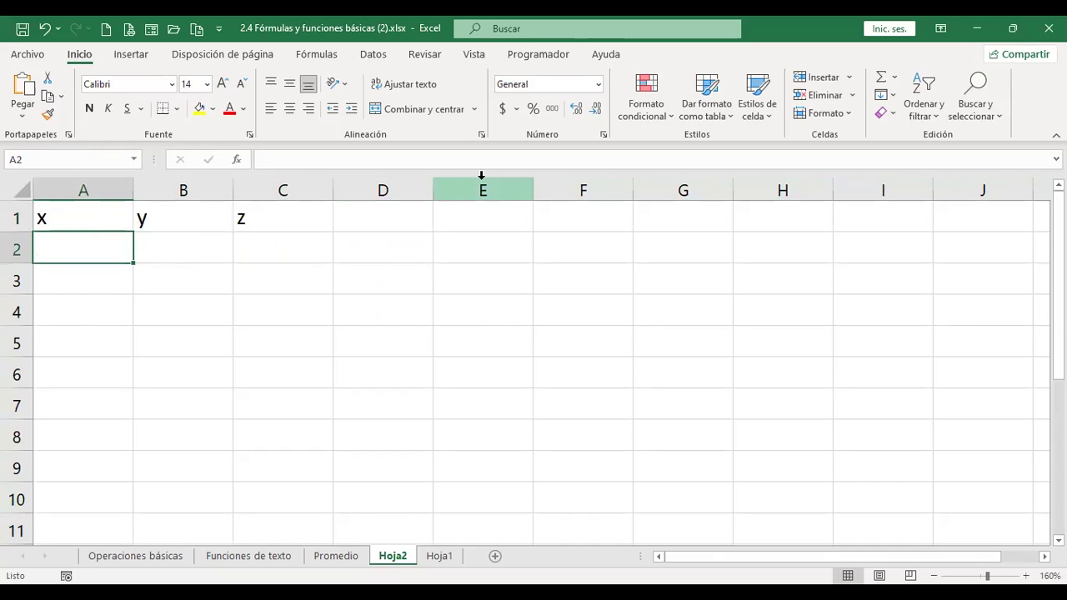
pyautogui.press('Up')
pyautogui.hotkey('shift', 'Right')
pyautogui.hotkey('shift', 'Right')
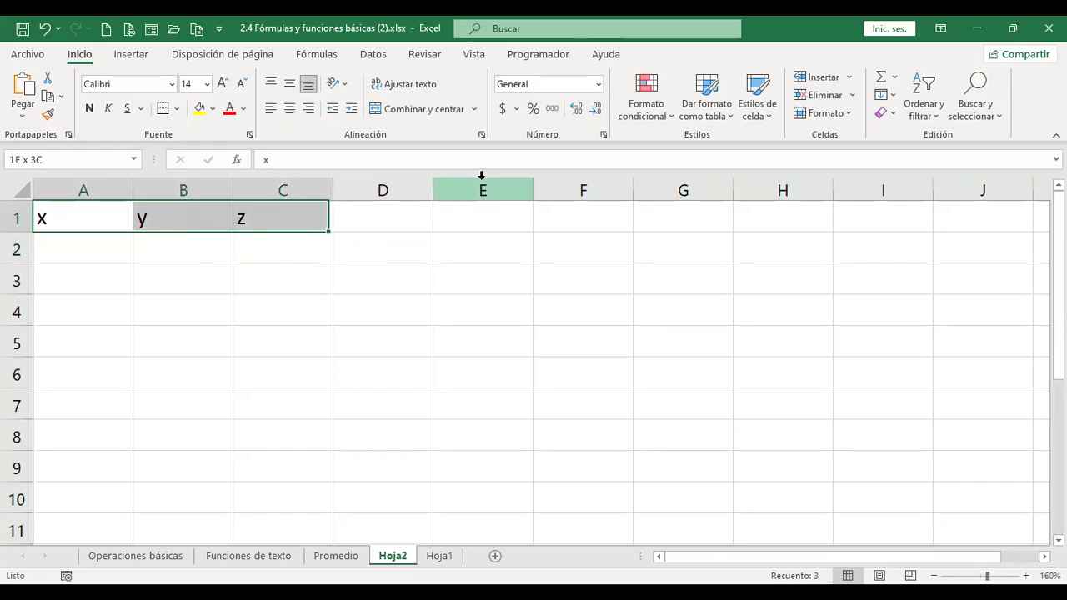
pyautogui.click(290, 108)
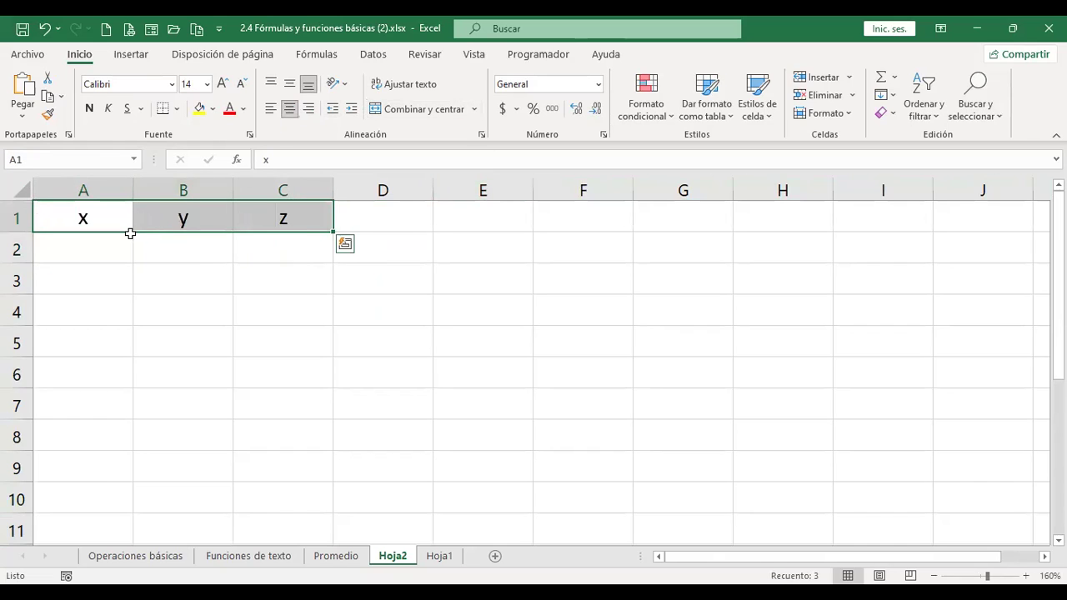
pyautogui.click(130, 233)
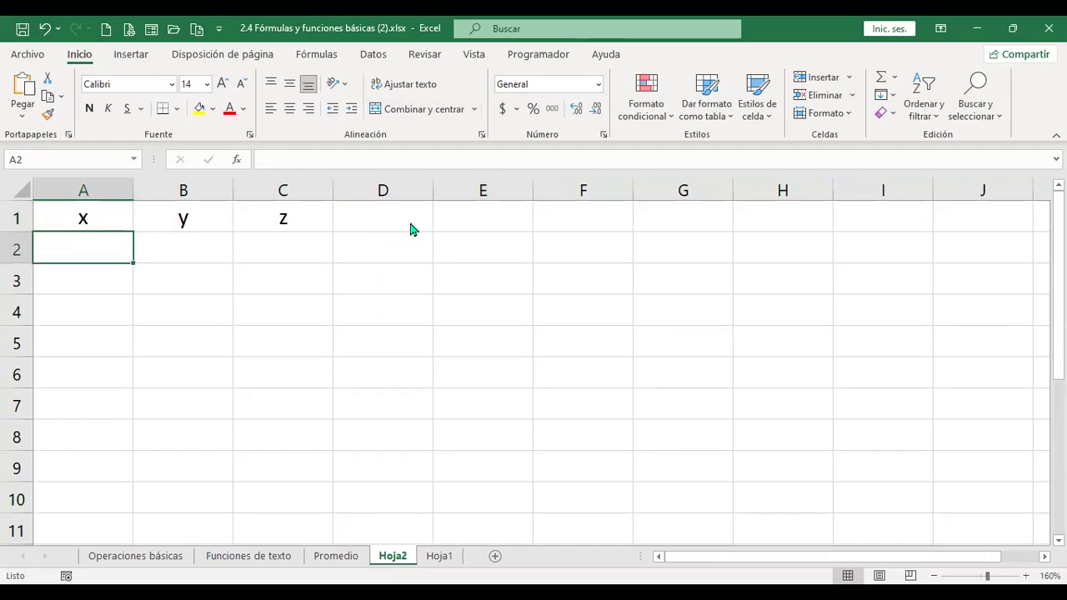
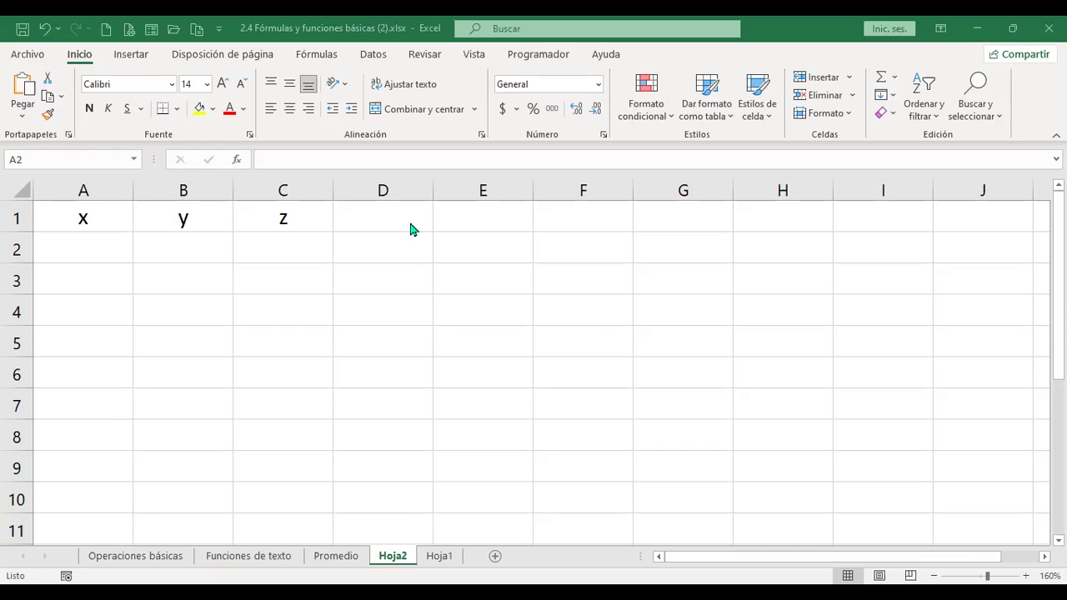
# - Enter =+ALEATORIO.ENTRE(1.01;10) in cell A2 on Hoja2, which returns 9
pyautogui.write('+')
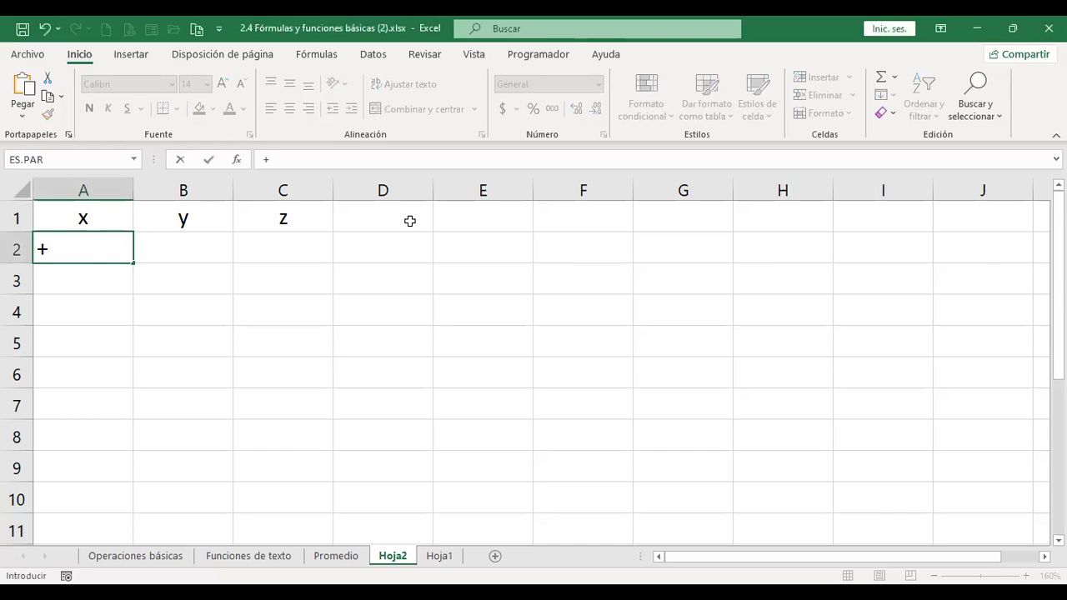
pyautogui.write('aleat')
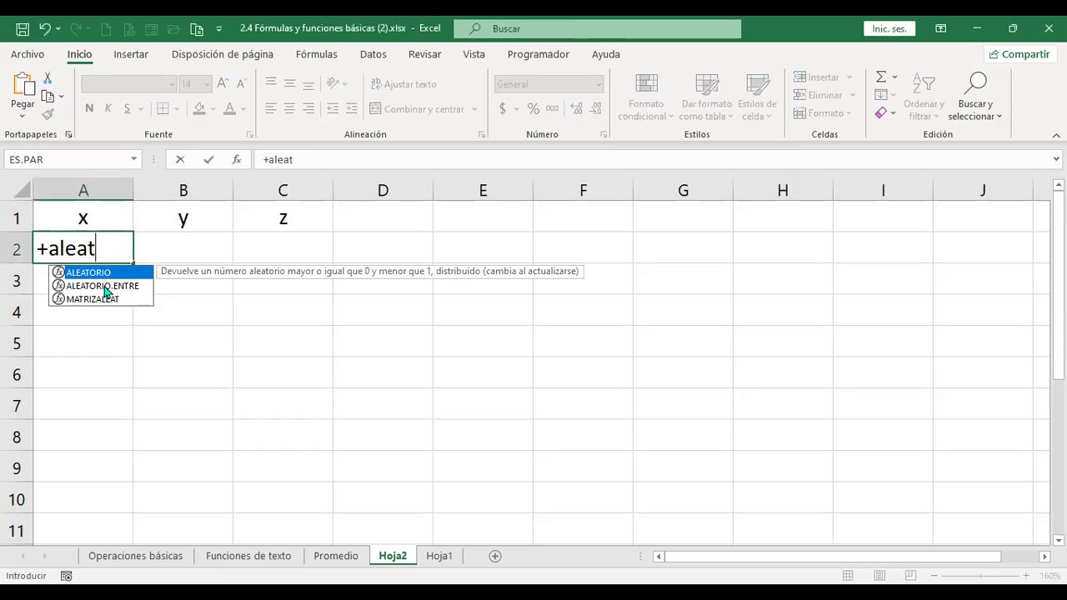
pyautogui.click(105, 288)
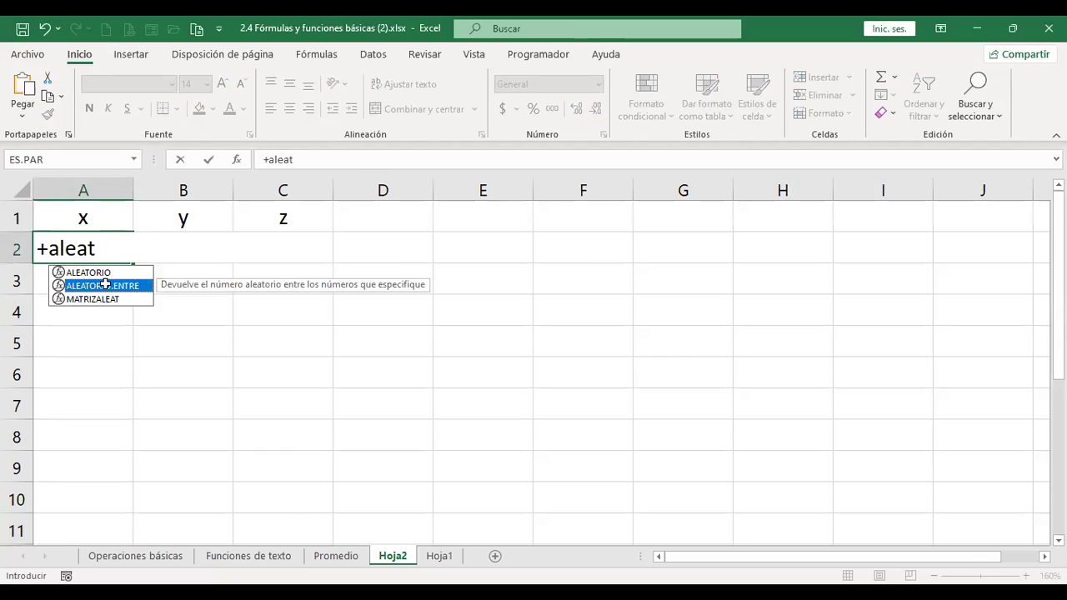
pyautogui.doubleClick(106, 286)
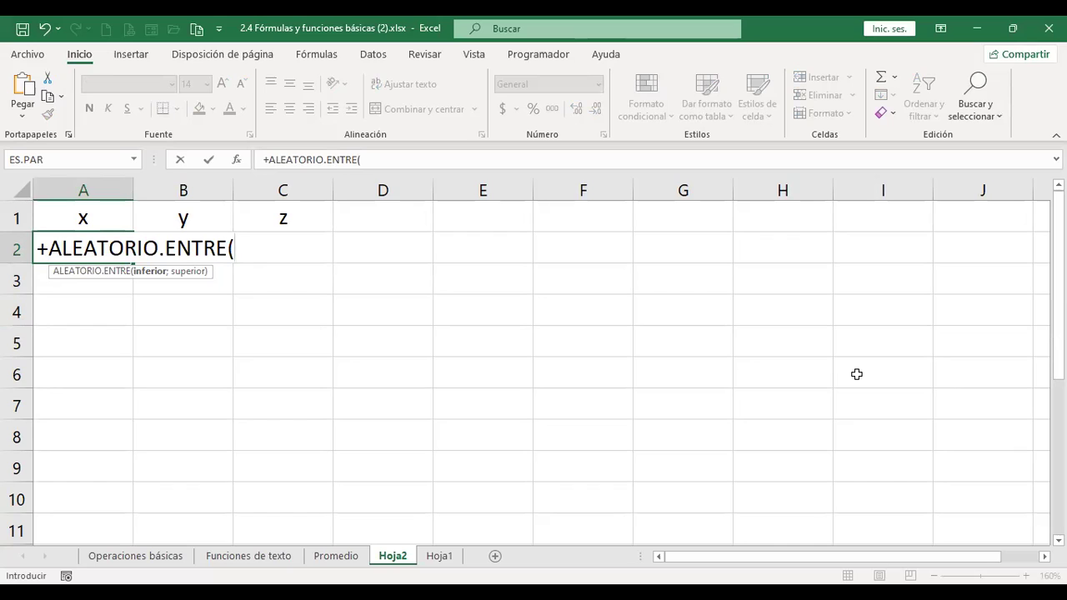
pyautogui.write('1.05;')
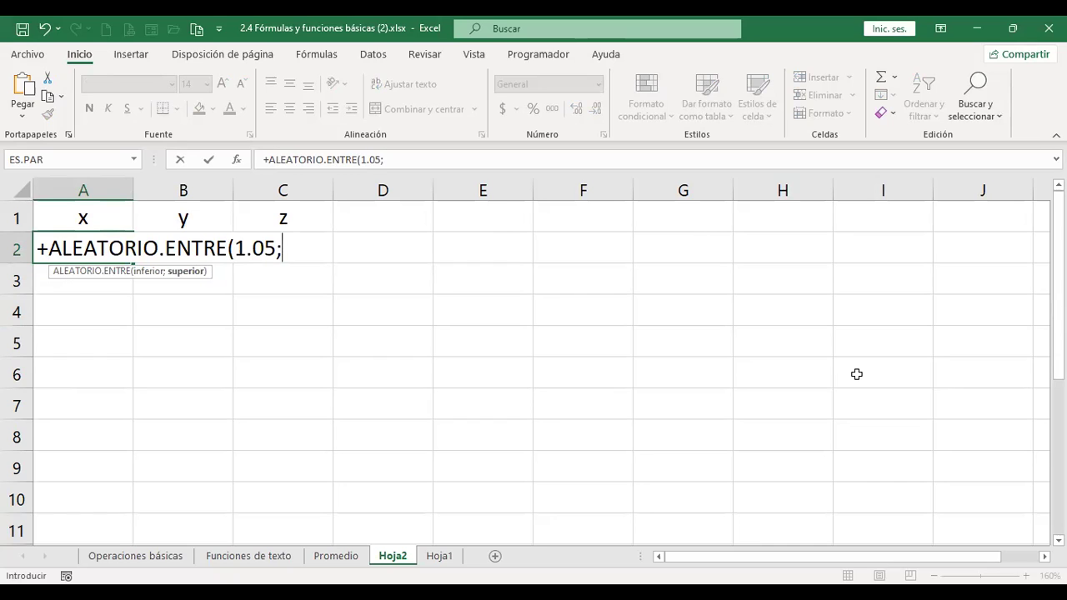
pyautogui.press('BackSpace')
pyautogui.press('BackSpace')
pyautogui.press('BackSpace')
pyautogui.write('01')
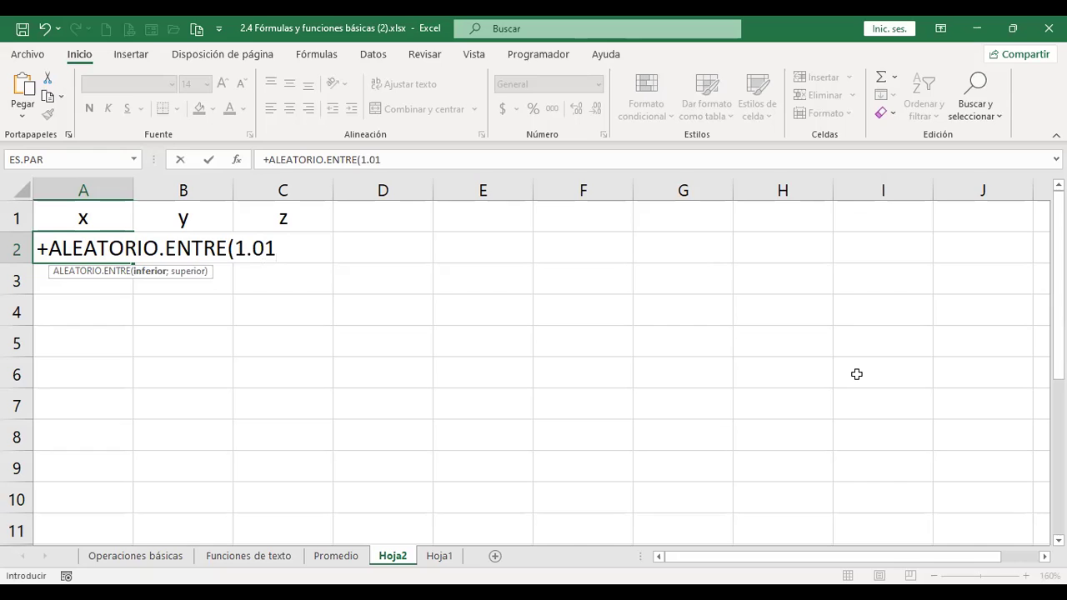
pyautogui.write(';10')
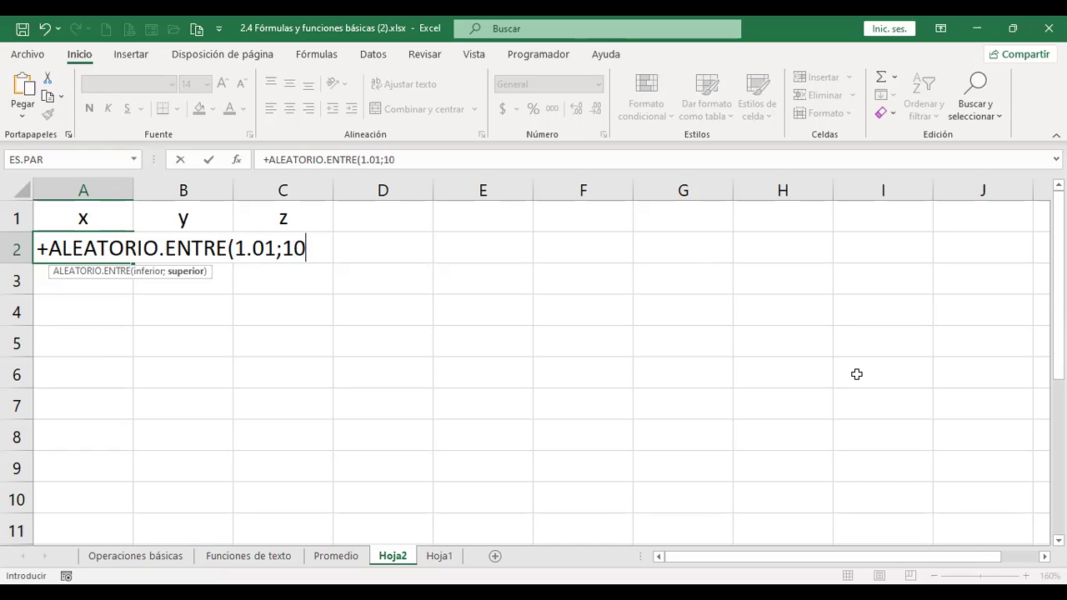
pyautogui.write('.00)')
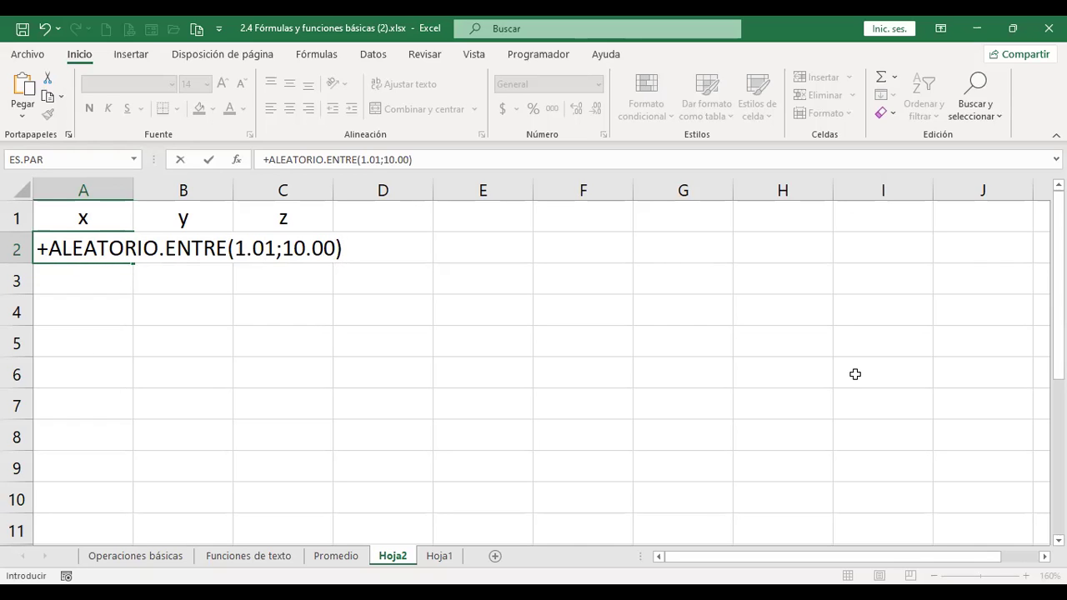
pyautogui.press('Return')
pyautogui.press('Up')
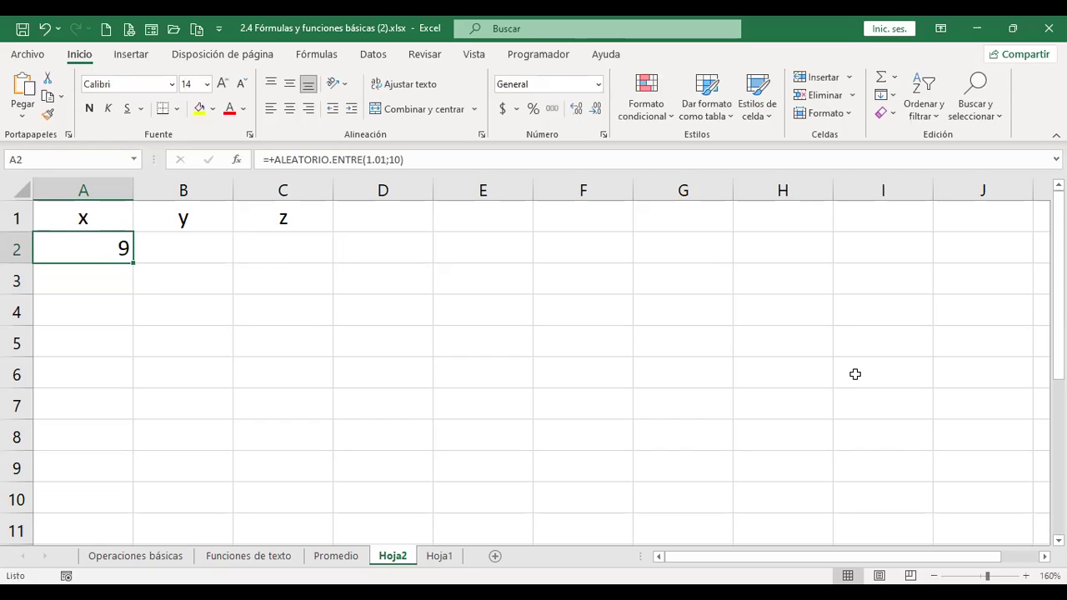
# - Test increasing and decreasing the decimal places shown for A2's value
pyautogui.click(595, 109)
pyautogui.click(595, 110)
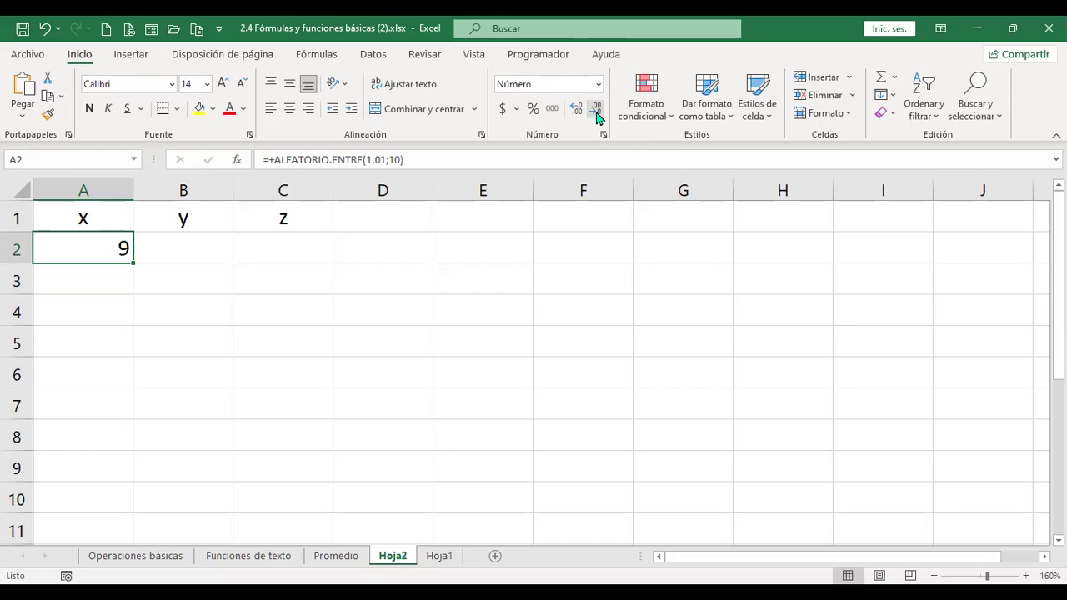
pyautogui.click(577, 110)
pyautogui.click(577, 110)
pyautogui.click(577, 110)
pyautogui.click(577, 110)
pyautogui.click(577, 110)
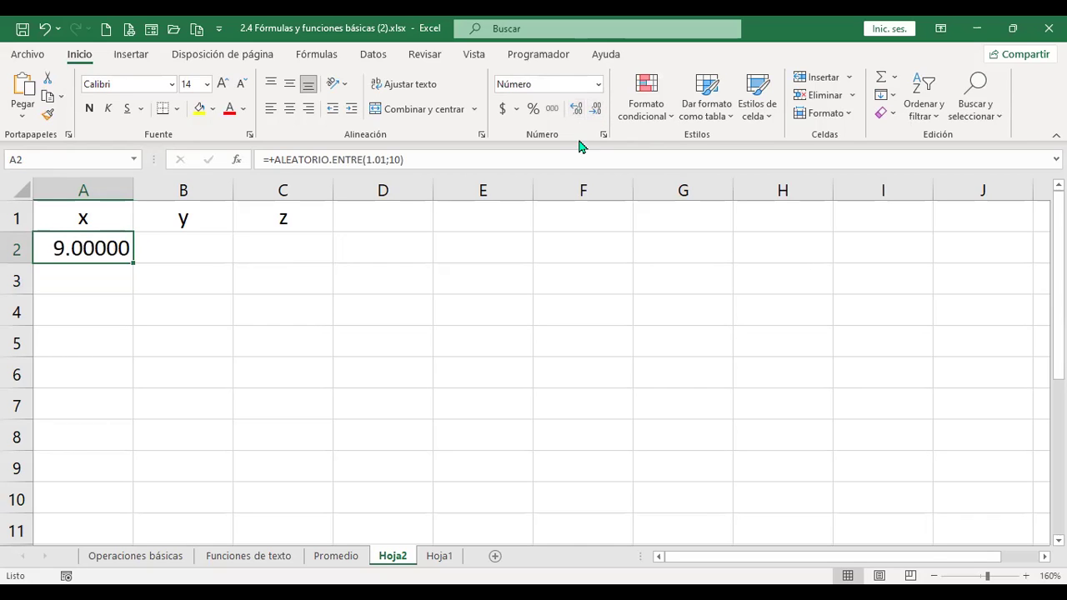
pyautogui.click(597, 109)
pyautogui.click(597, 109)
pyautogui.click(598, 110)
pyautogui.click(597, 109)
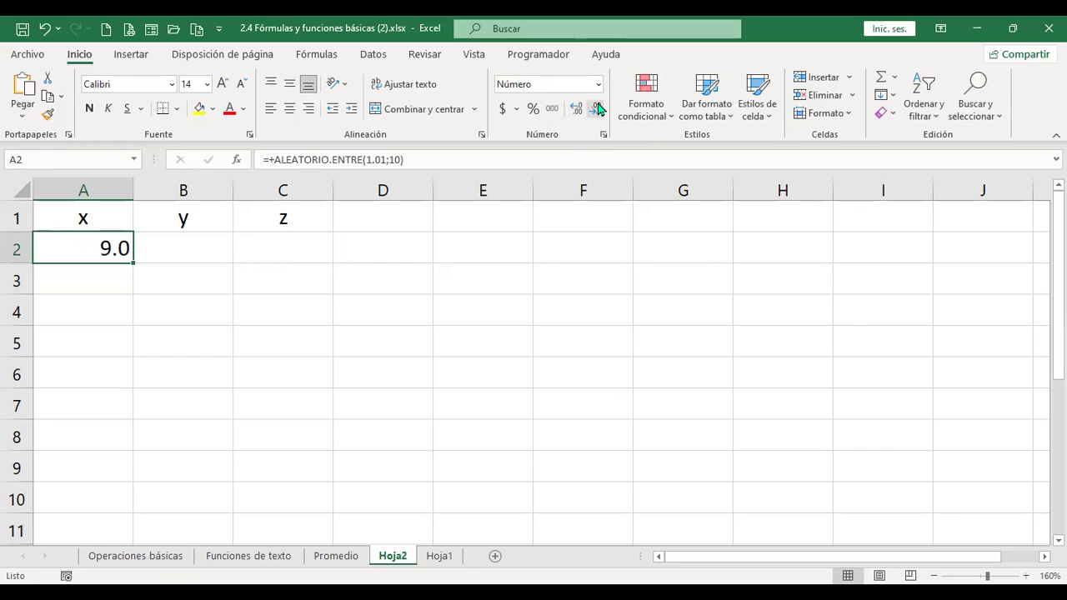
# - Change A2's formula to =+ALEATORIO.ENTRE(1;10) and show the result as a whole number
pyautogui.press('F2')
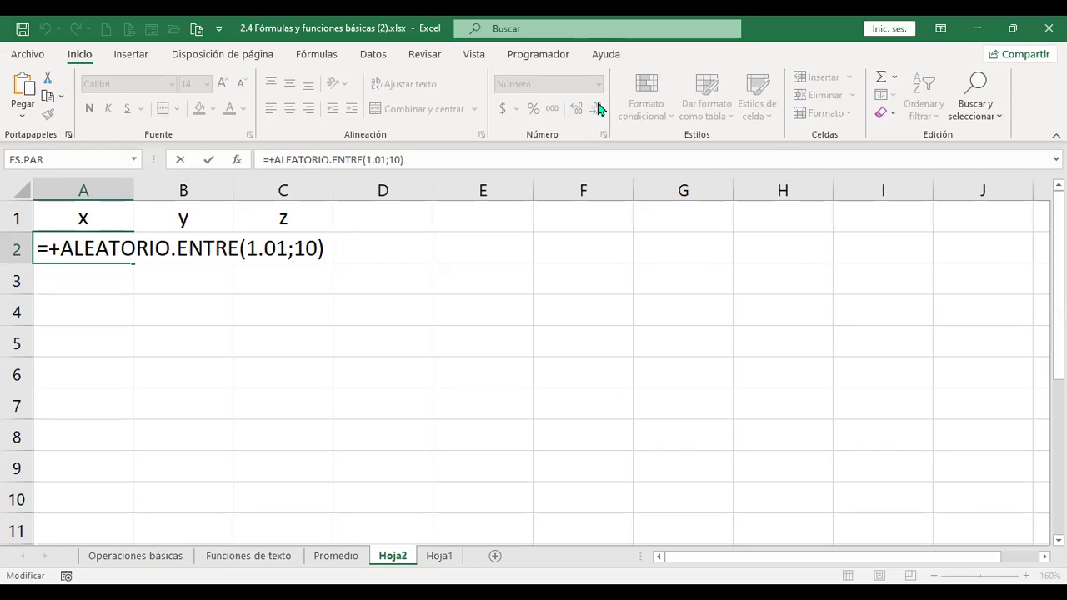
pyautogui.press('BackSpace')
pyautogui.press('BackSpace')
pyautogui.press('BackSpace')
pyautogui.press('BackSpace')
pyautogui.press('BackSpace')
pyautogui.press('BackSpace')
pyautogui.press('BackSpace')
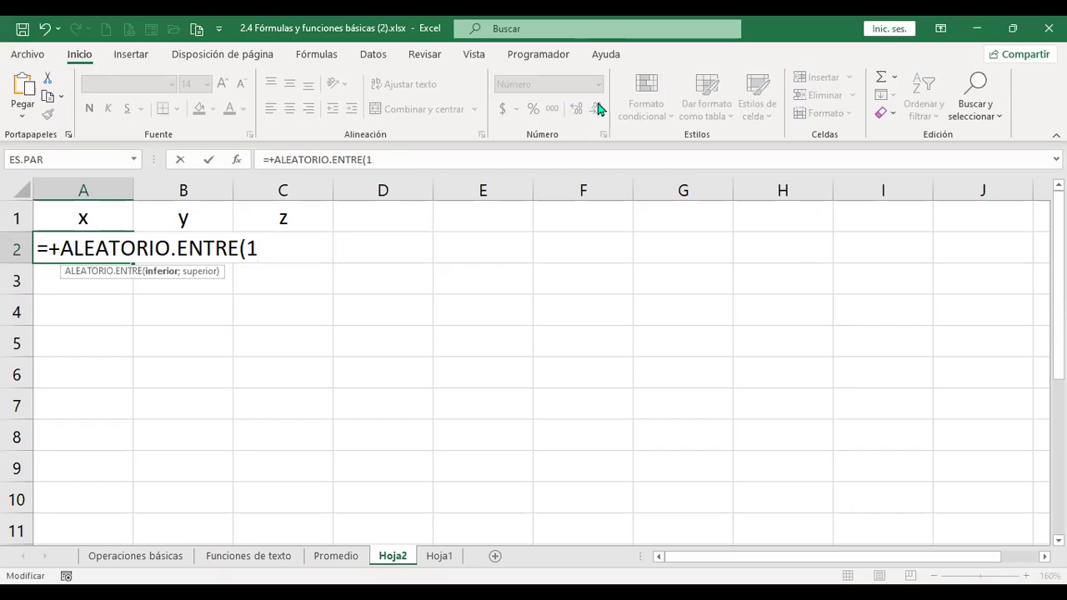
pyautogui.write(';10)')
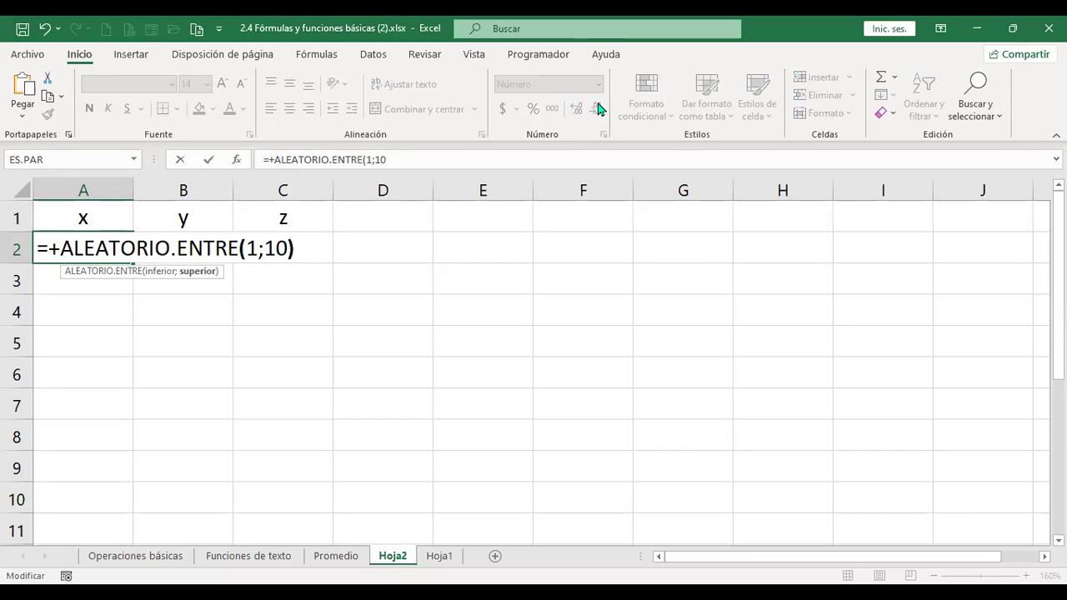
pyautogui.press('Return')
pyautogui.press('Up')
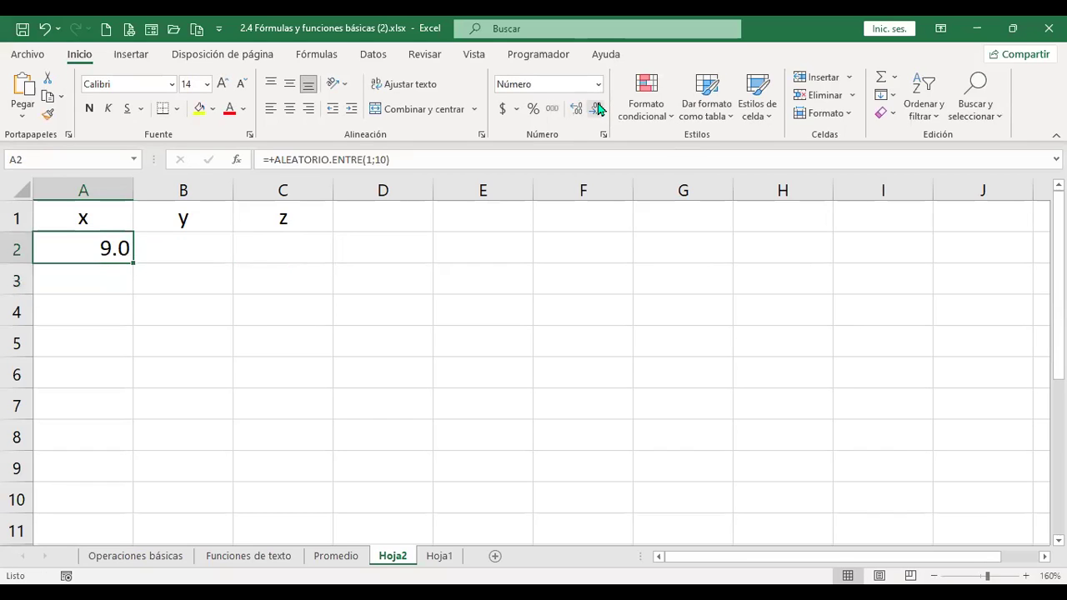
pyautogui.click(598, 109)
# - Fill the formula over A2:C10, centre the numbers, recalculate with F9, and copy the range
pyautogui.moveTo(133, 266); pyautogui.dragTo(336, 505)
pyautogui.click(291, 109)
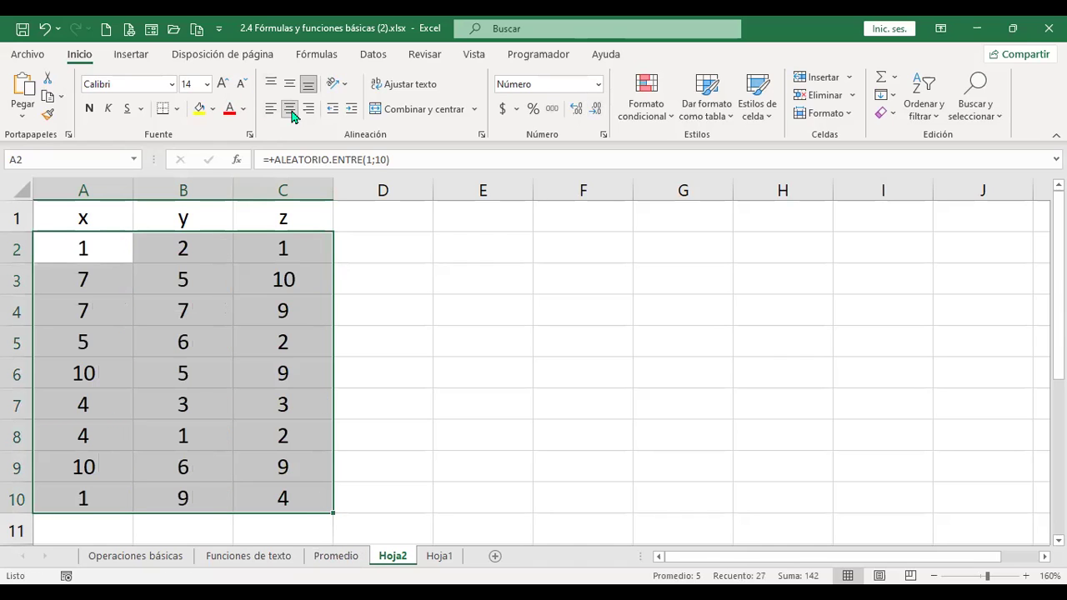
pyautogui.press('F9')
pyautogui.press('F9')
pyautogui.press('F9')
pyautogui.press('F9')
pyautogui.press('F9')
pyautogui.press('F9')
pyautogui.press('F9')
pyautogui.press('F9')
pyautogui.press('F9')
pyautogui.press('F9')
pyautogui.press('F9')
pyautogui.press('F9')
pyautogui.press('F9')
pyautogui.press('F9')
pyautogui.press('F9')
pyautogui.press('F9')
pyautogui.press('F9')
pyautogui.press('F9')
pyautogui.press('F9')
pyautogui.press('F9')
pyautogui.press('F9')
pyautogui.press('F9')
pyautogui.press('F9')
pyautogui.press('F9')
pyautogui.press('F9')
pyautogui.press('F9')
pyautogui.press('F9')
pyautogui.press('F9')
pyautogui.press('F9')
pyautogui.press('F9')
pyautogui.press('F9')
pyautogui.press('F9')
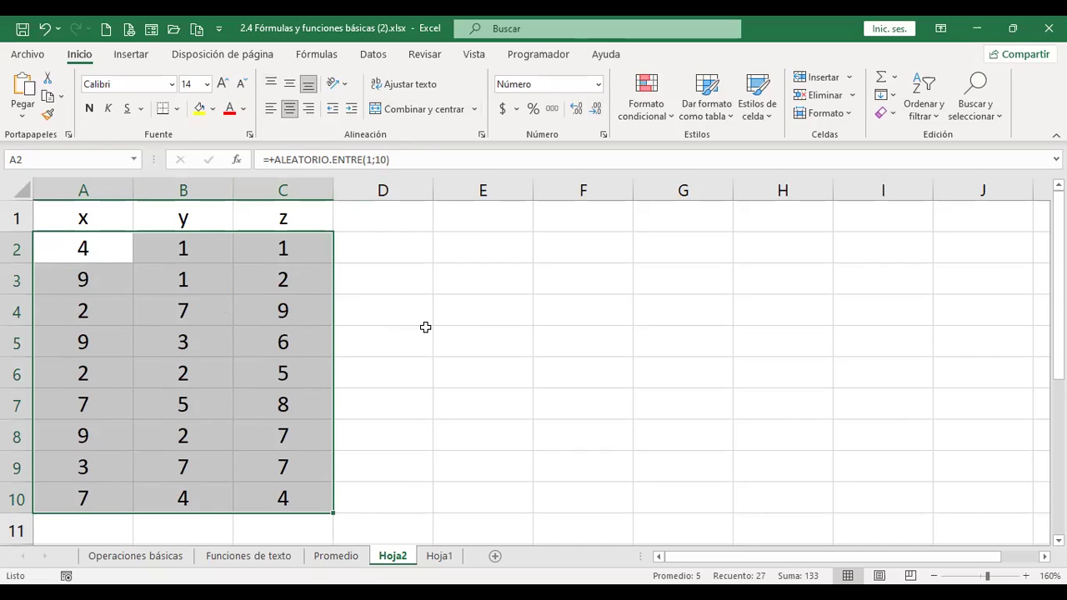
pyautogui.hotkey('ctrl', 'c')
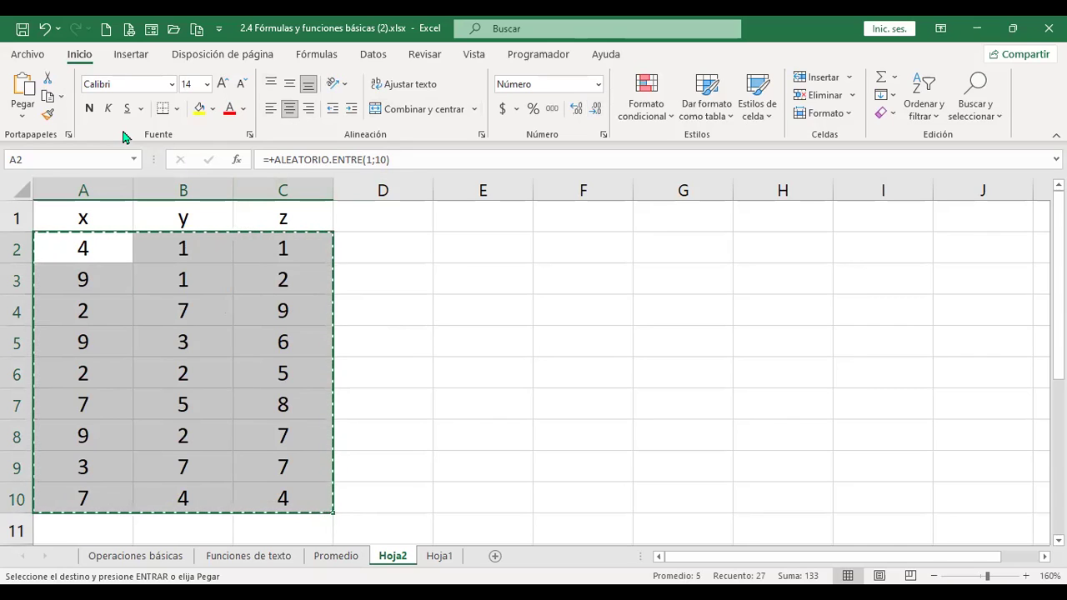
# - Paste A2:C10 back as values, narrow columns A–C, then clear the numbers from A2:C10
pyautogui.rightClick(192, 383)
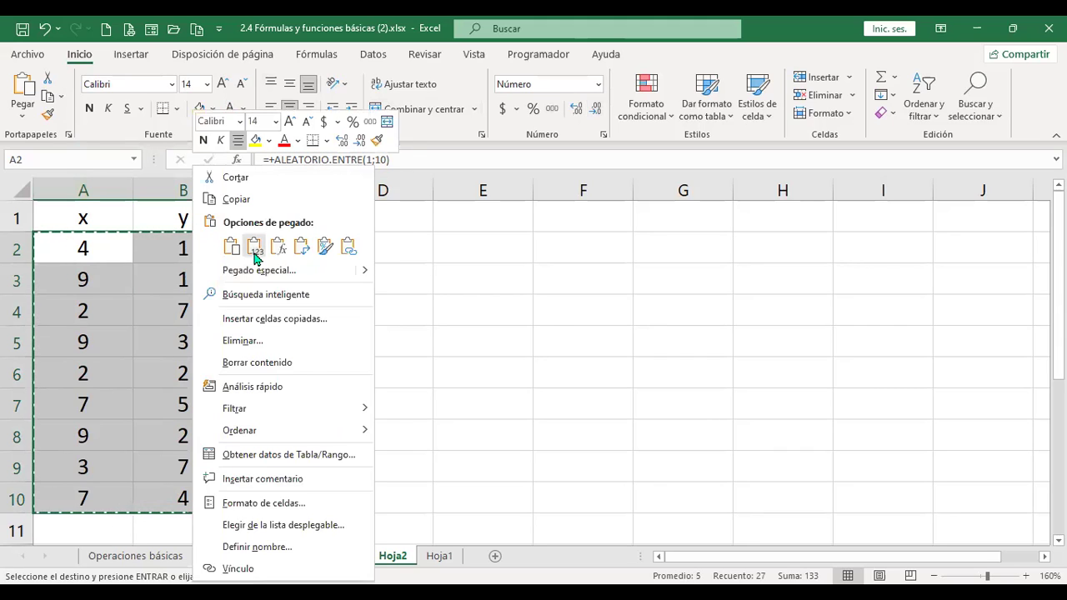
pyautogui.click(255, 254)
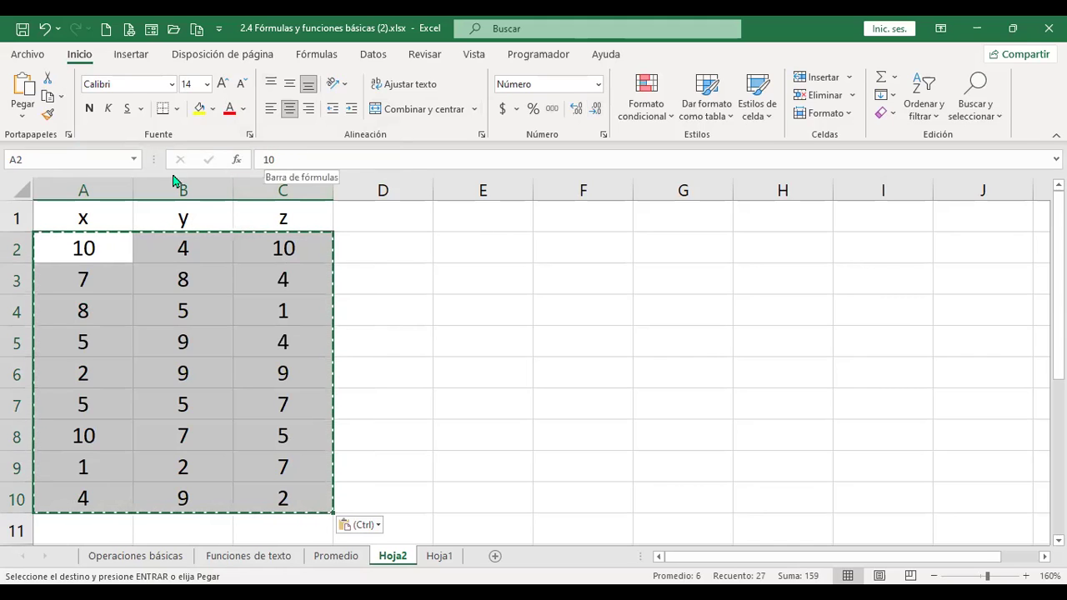
pyautogui.moveTo(135, 180); pyautogui.dragTo(277, 191)
pyautogui.click(96, 180)
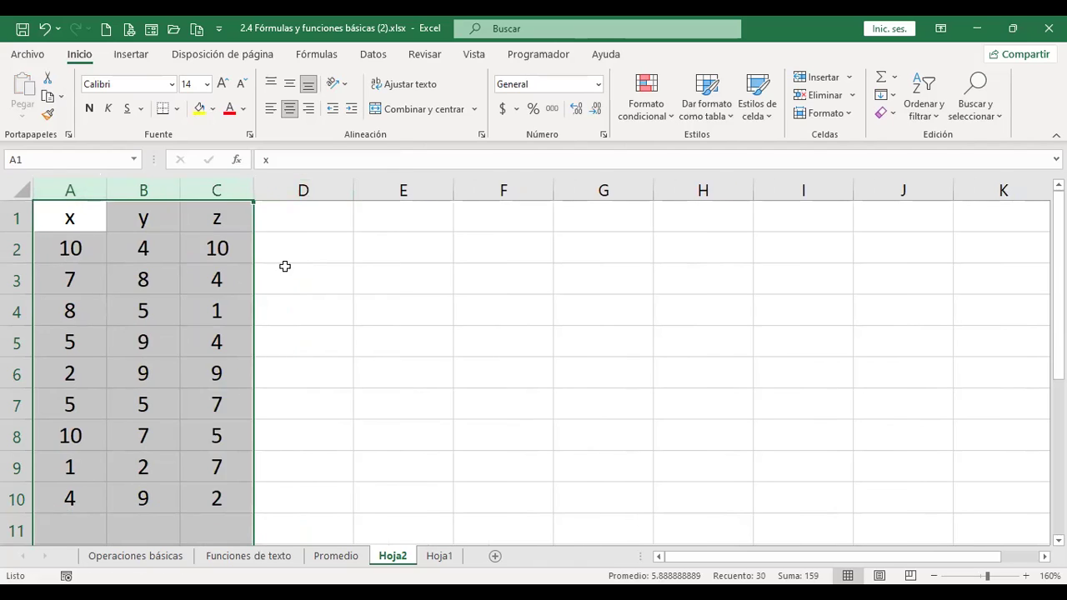
pyautogui.click(283, 260)
pyautogui.press('Up')
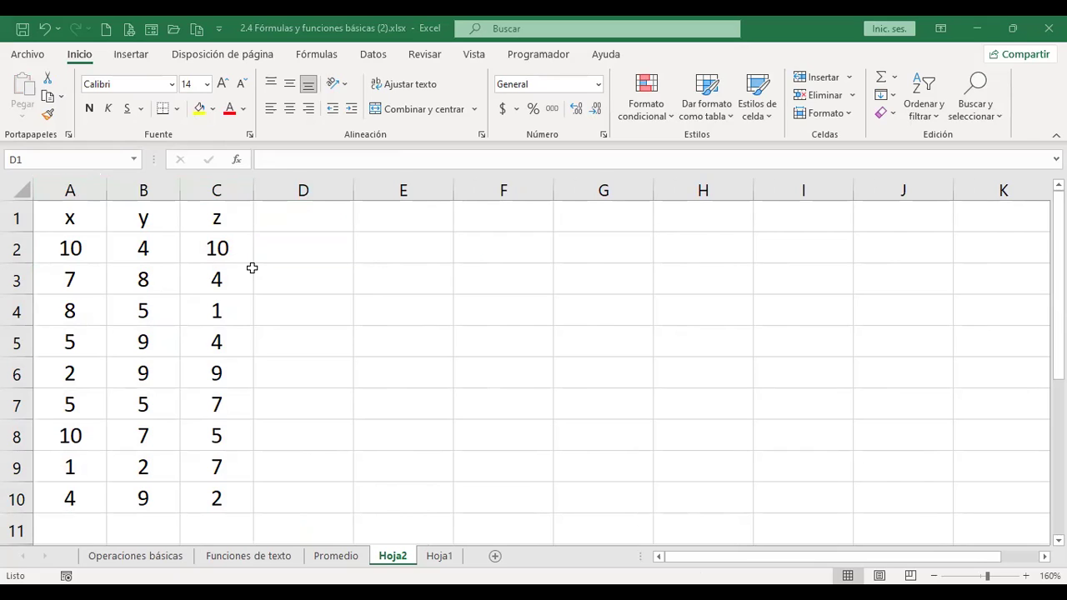
pyautogui.moveTo(84, 250); pyautogui.dragTo(223, 498)
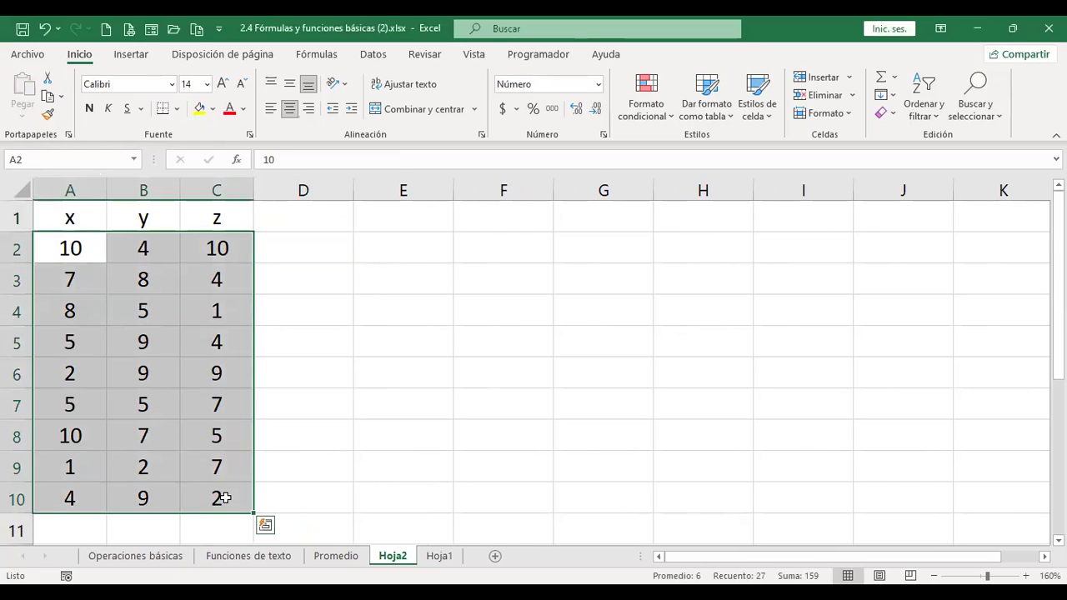
pyautogui.hotkey('ctrl', 'z')
pyautogui.hotkey('ctrl', 'z')
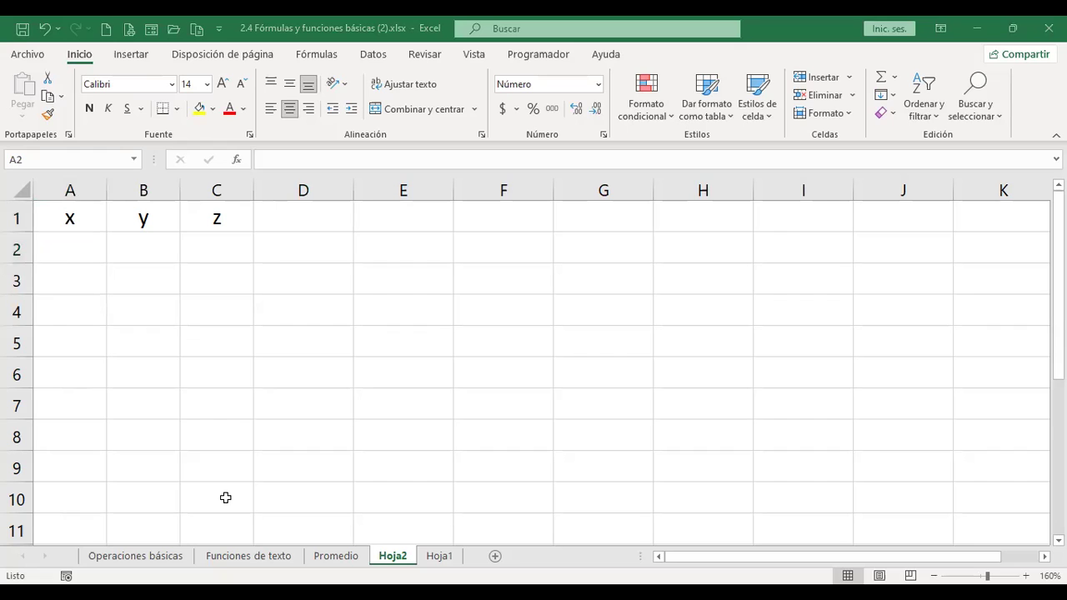
# - Enter =+ALEATORIO()*10 in A2, showing 9, and move to cell E1
pyautogui.click(92, 260)
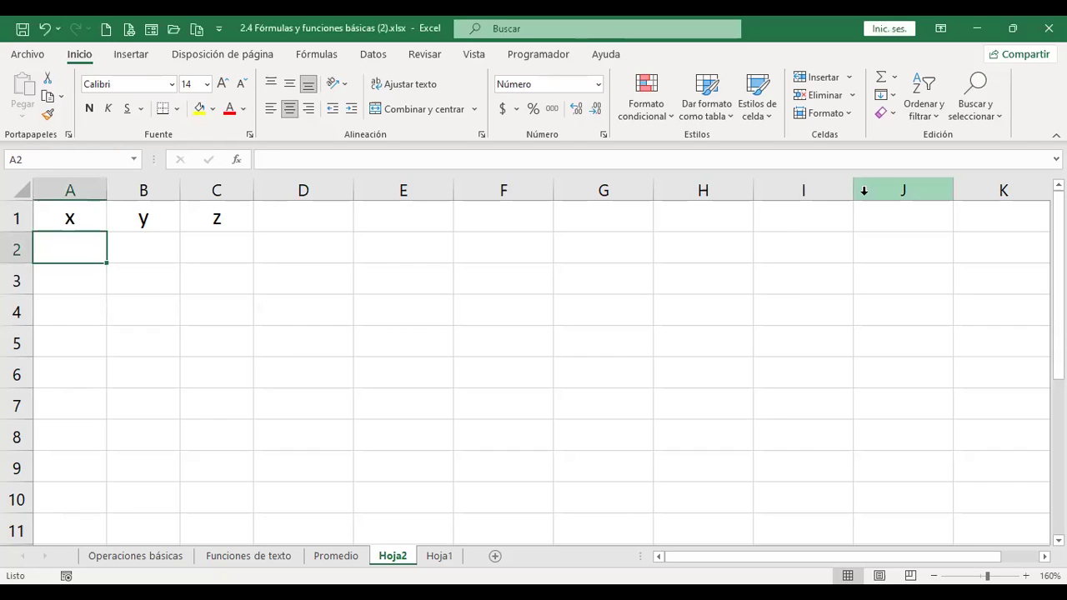
pyautogui.write('+')
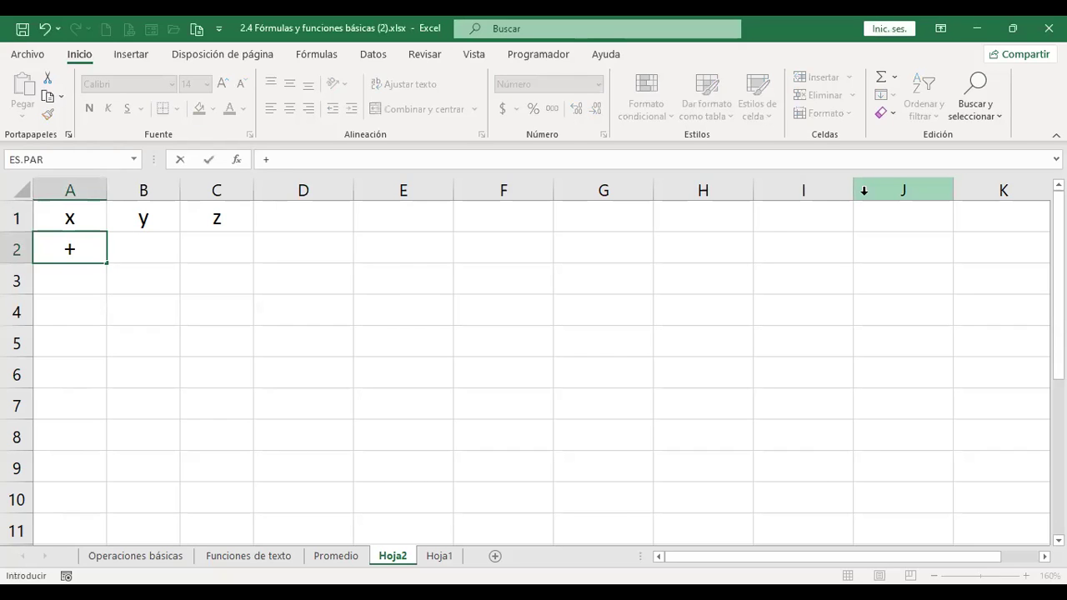
pyautogui.write('ale')
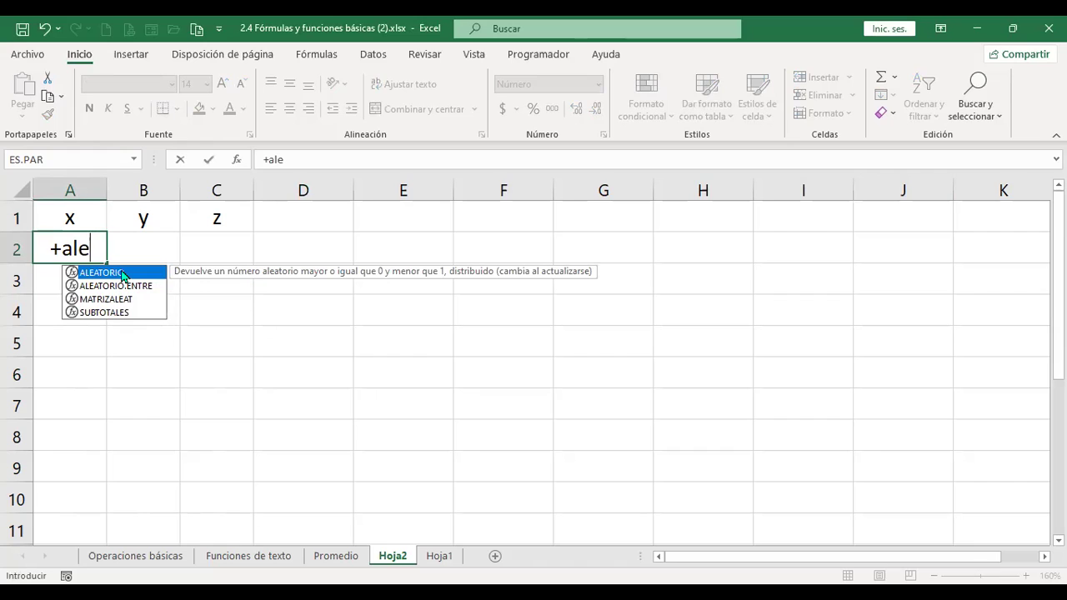
pyautogui.press('Tab')
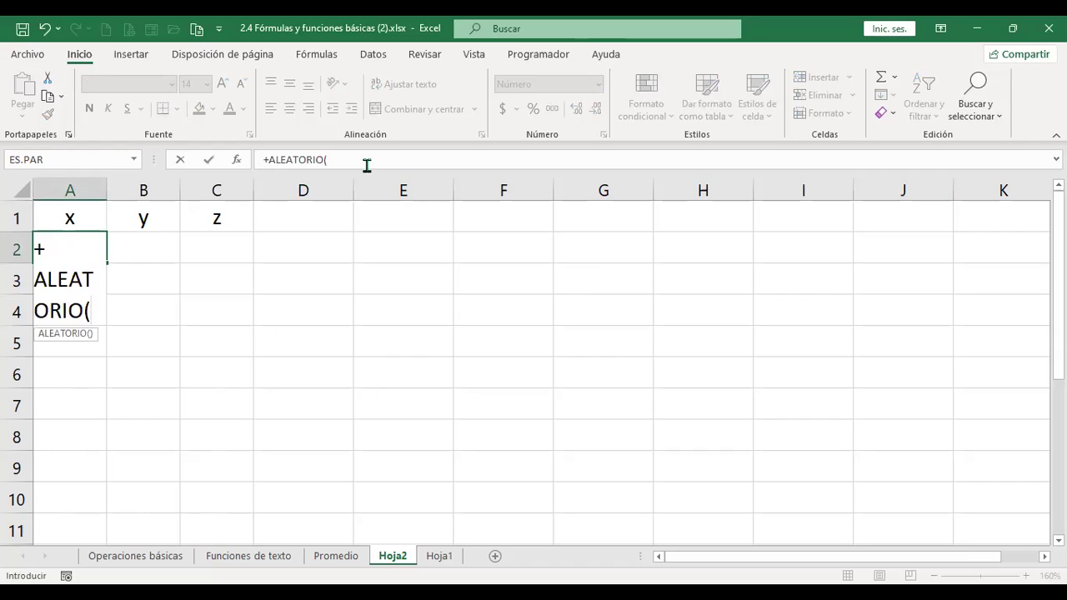
pyautogui.click(366, 164)
pyautogui.write(')*')
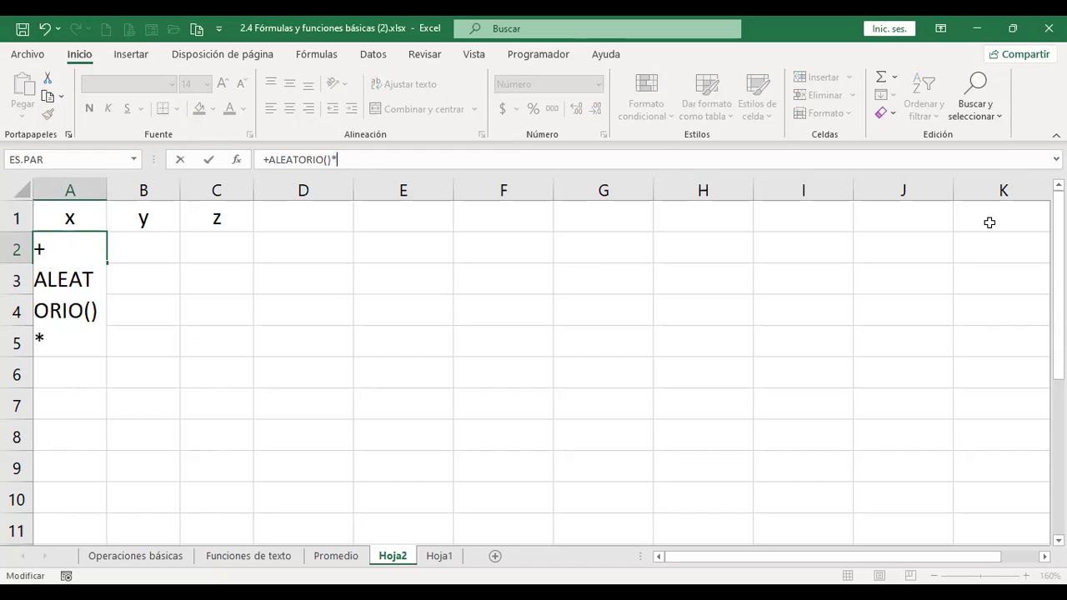
pyautogui.write('10')
pyautogui.press('Return')
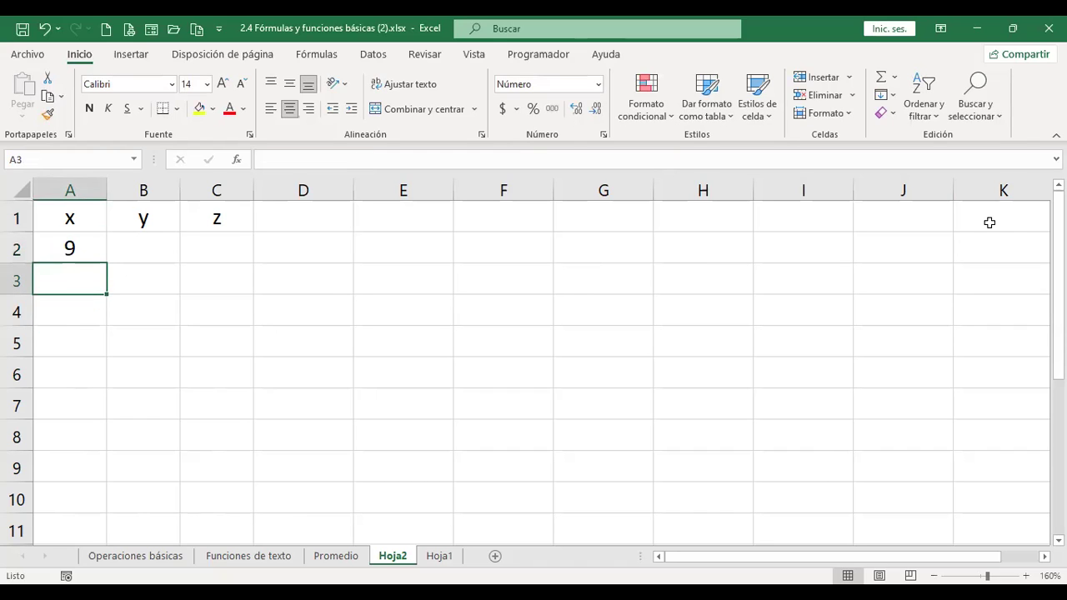
pyautogui.press('Up')
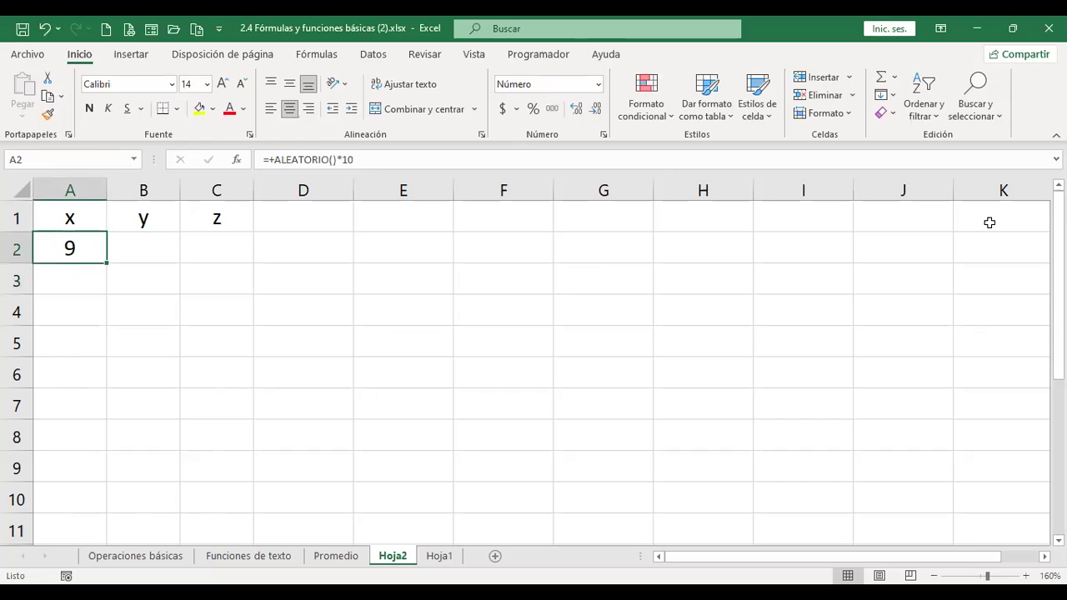
pyautogui.press('Right')
pyautogui.press('Right')
pyautogui.press('Right')
pyautogui.press('Right')
pyautogui.press('Right')
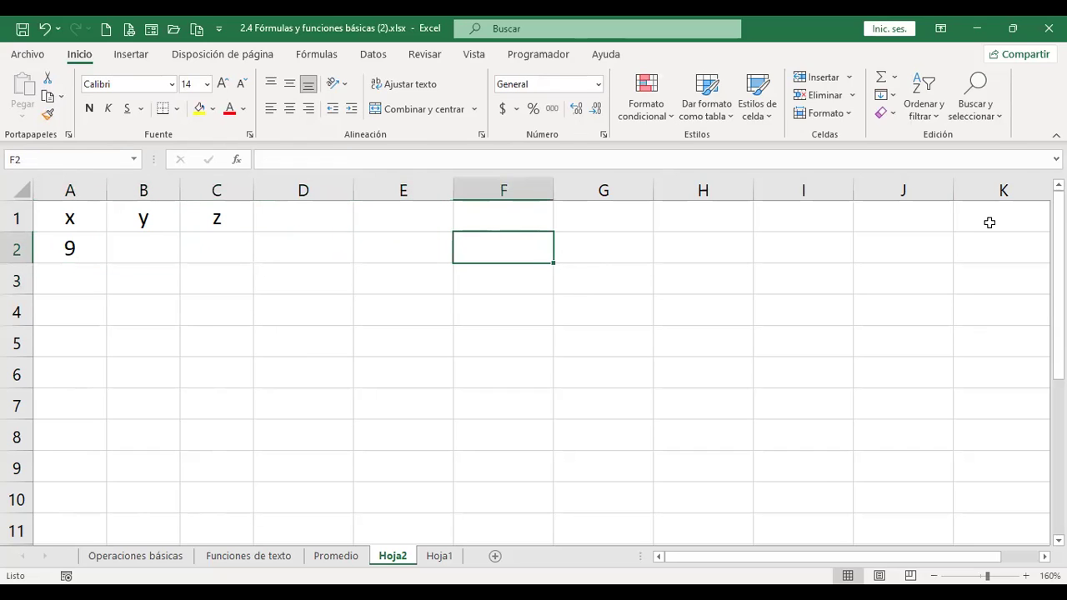
pyautogui.press('Left')
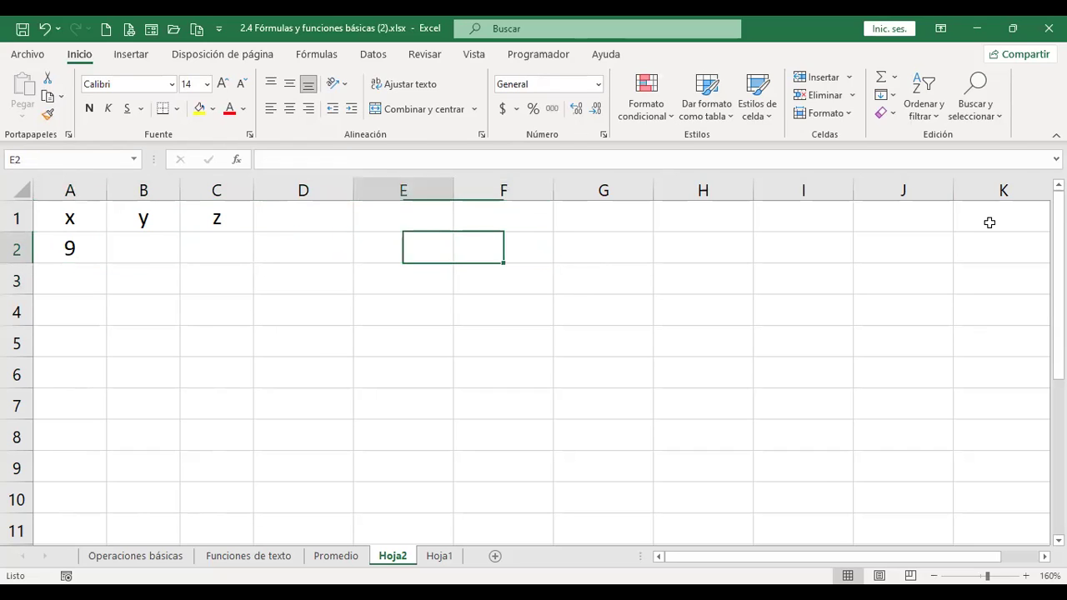
pyautogui.press('Up')
# - Enter =+ALEATORIO.ENTRE(1;10) in E1, which returns 6
pyautogui.write('+')
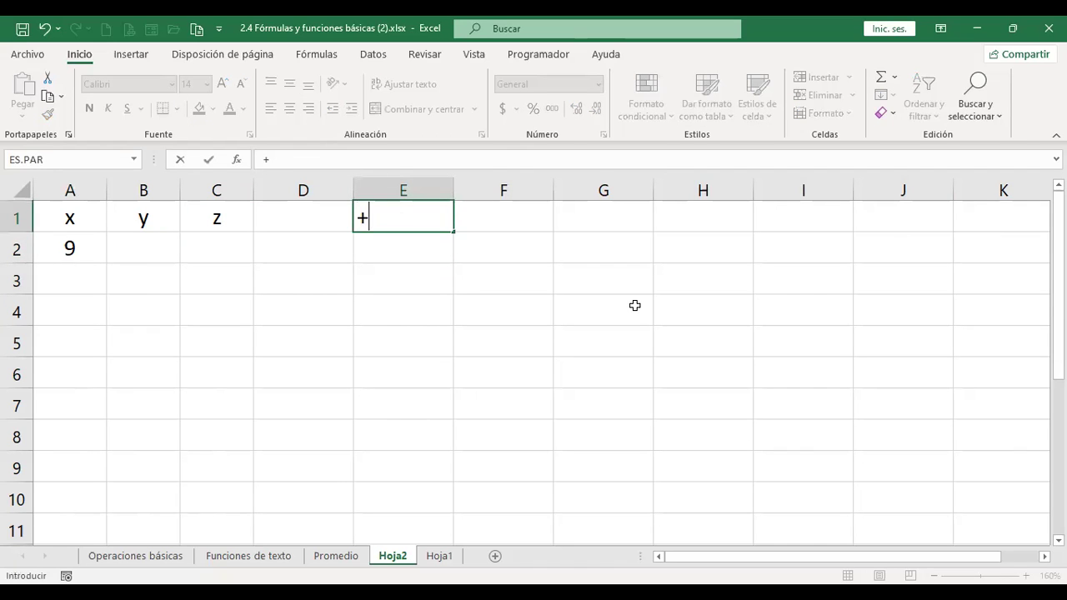
pyautogui.write('alea')
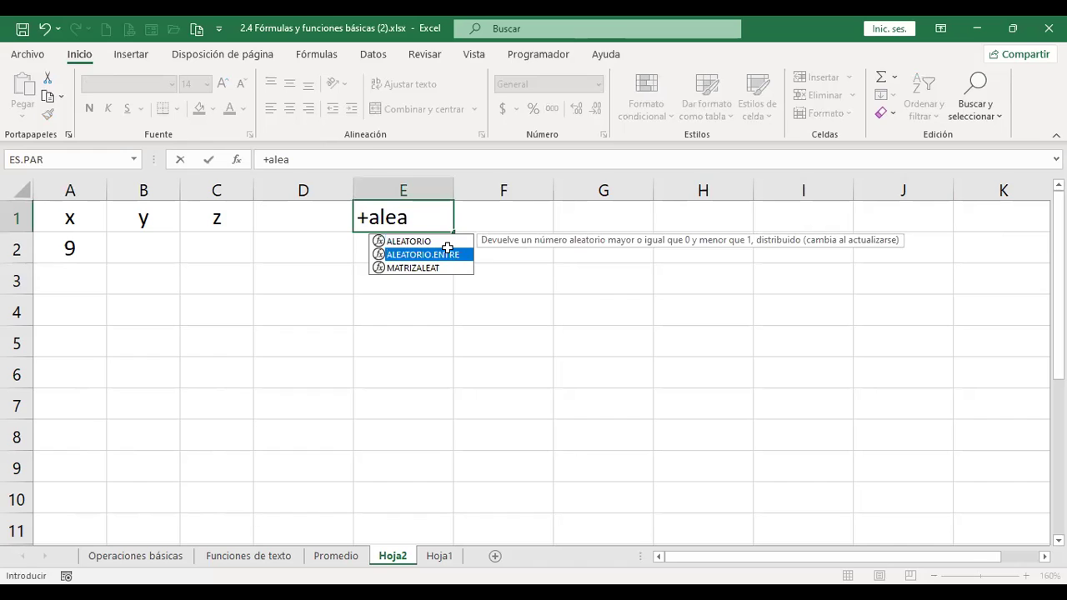
pyautogui.press('Tab')
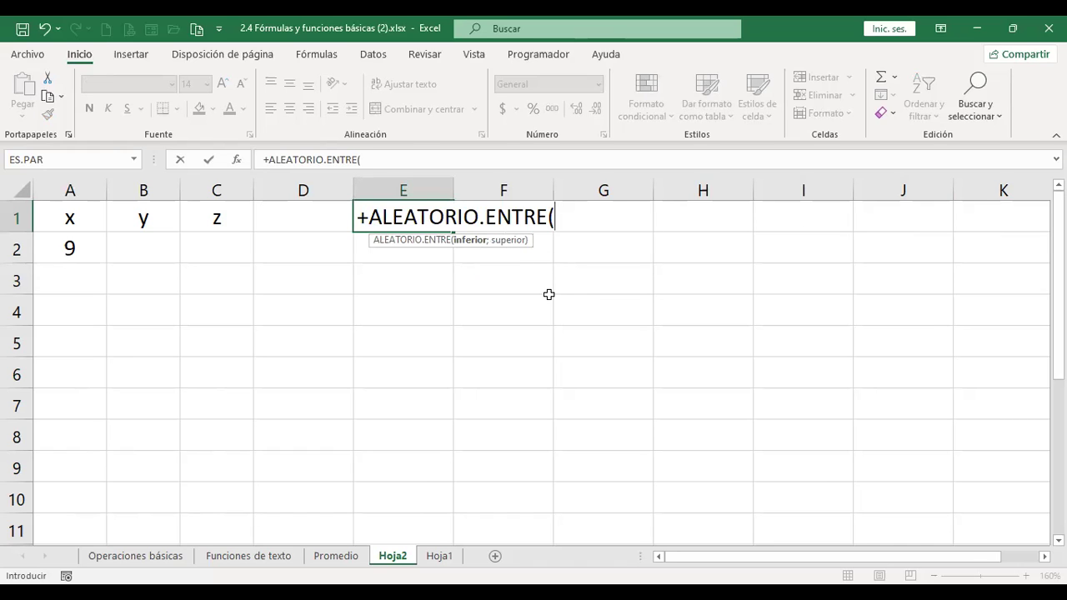
pyautogui.write('1;10')
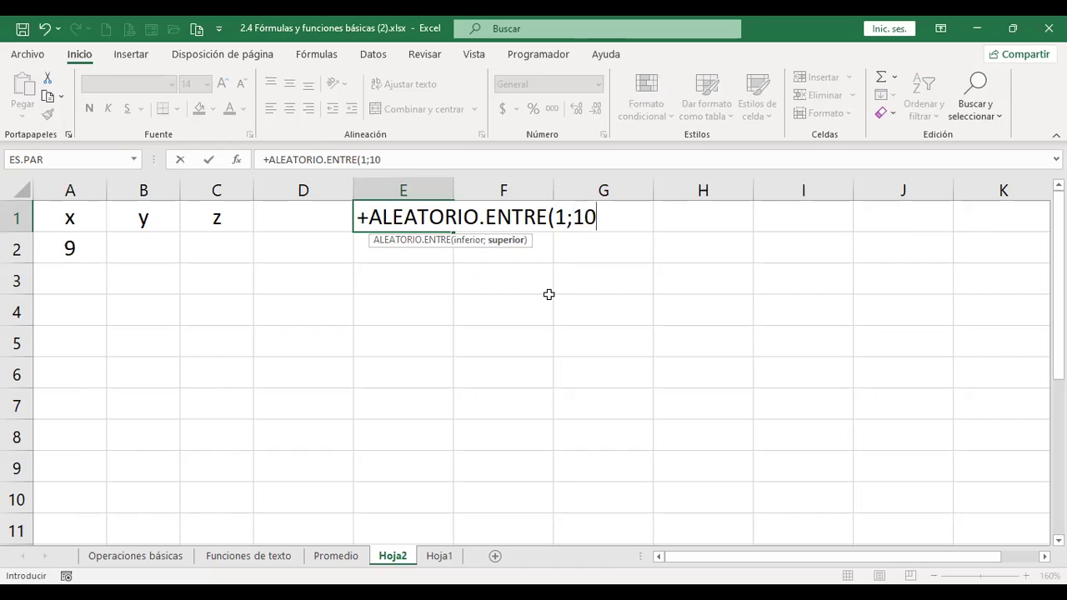
pyautogui.write(')')
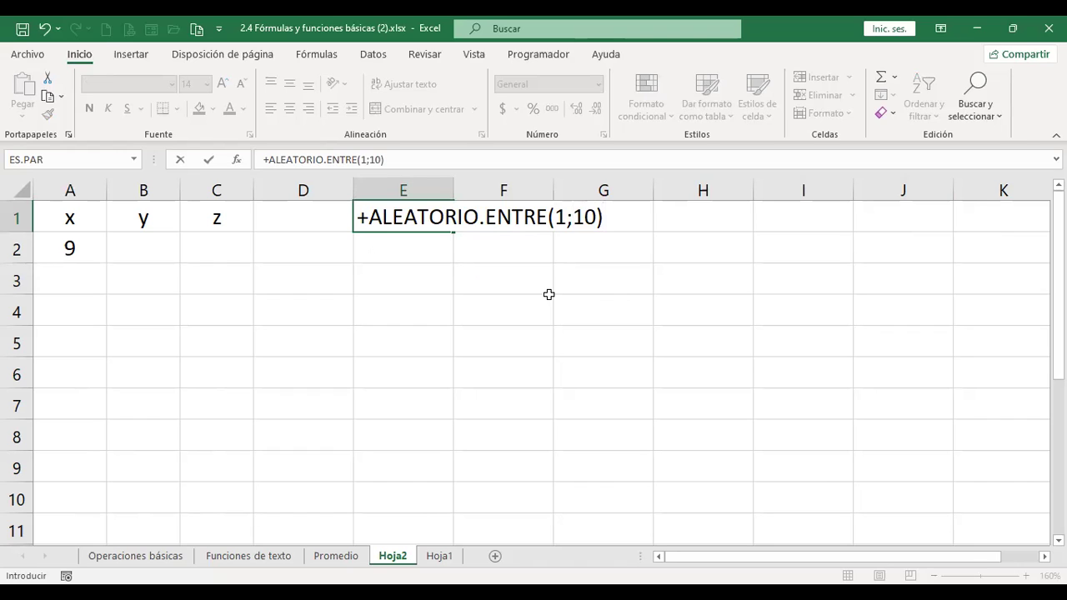
pyautogui.press('Return')
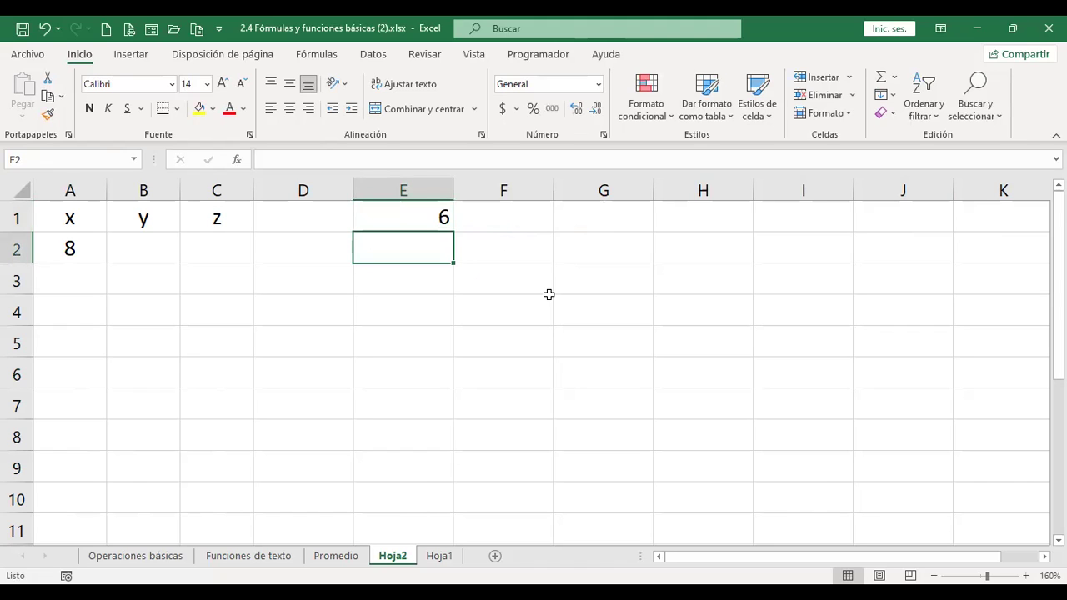
# - Reopen A2's =+ALEATORIO()*10 formula and confirm it again
pyautogui.click(88, 261)
pyautogui.press('F2')
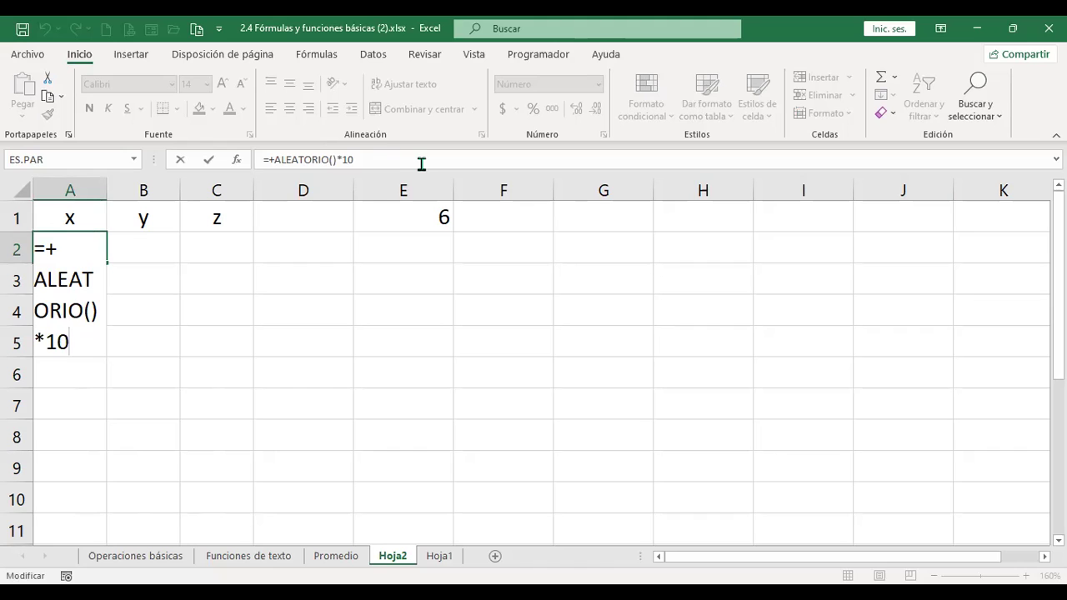
pyautogui.press('Return')
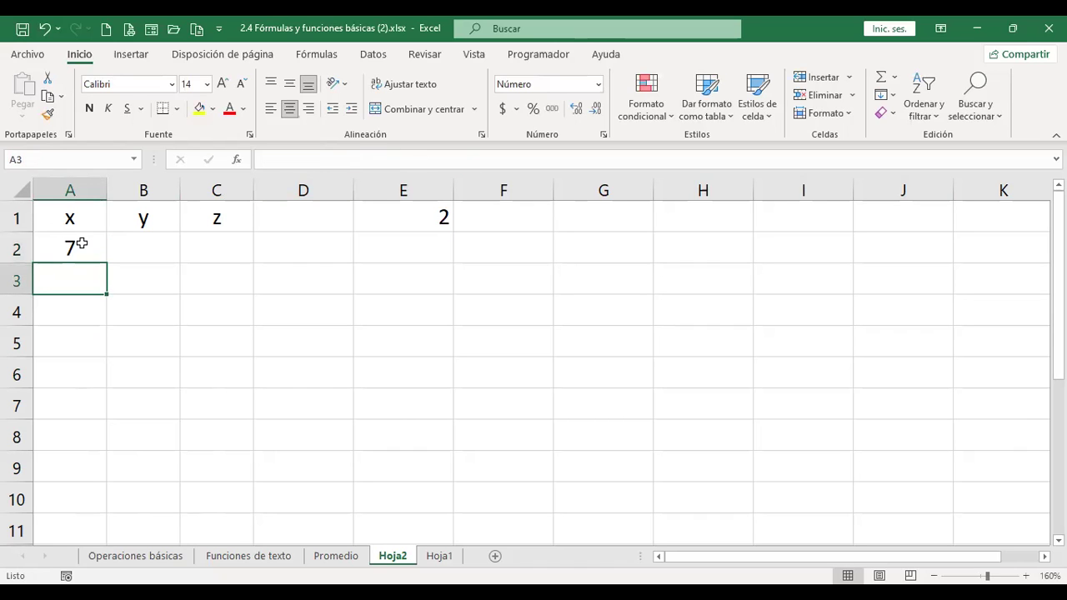
# - Fill A2's formula over A2:C10, show values to one decimal place, and clear E1
pyautogui.click(82, 243)
pyautogui.moveTo(103, 259); pyautogui.dragTo(257, 452)
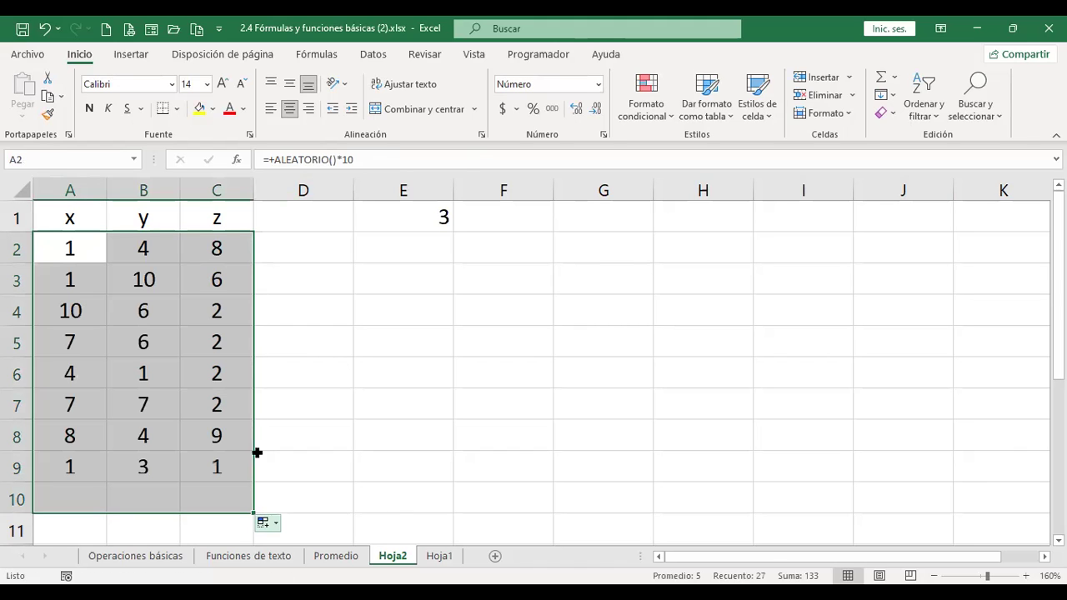
pyautogui.click(577, 111)
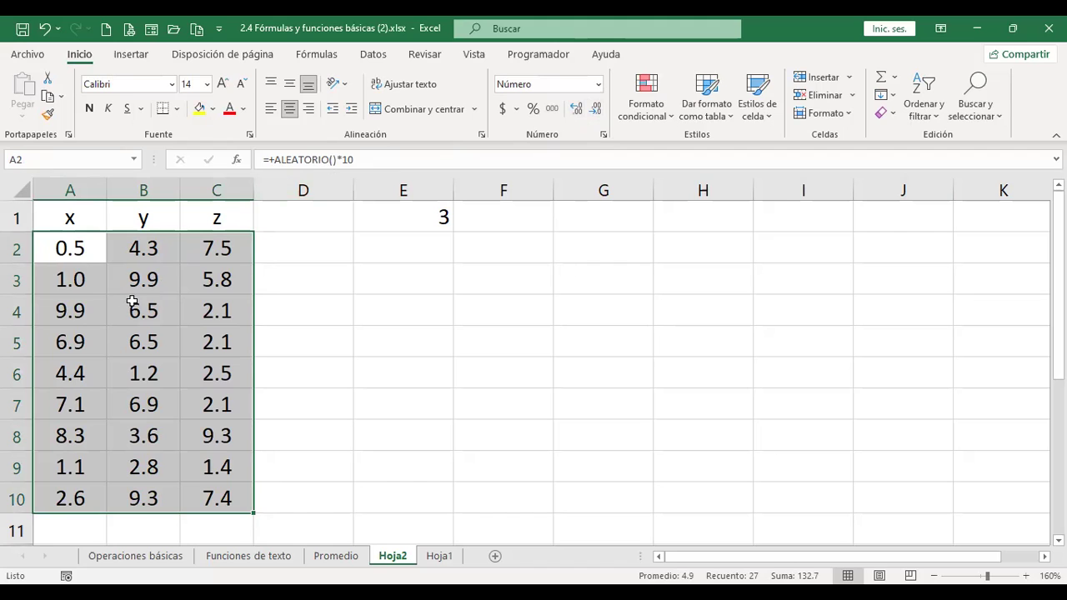
pyautogui.click(439, 223)
pyautogui.press('Delete')
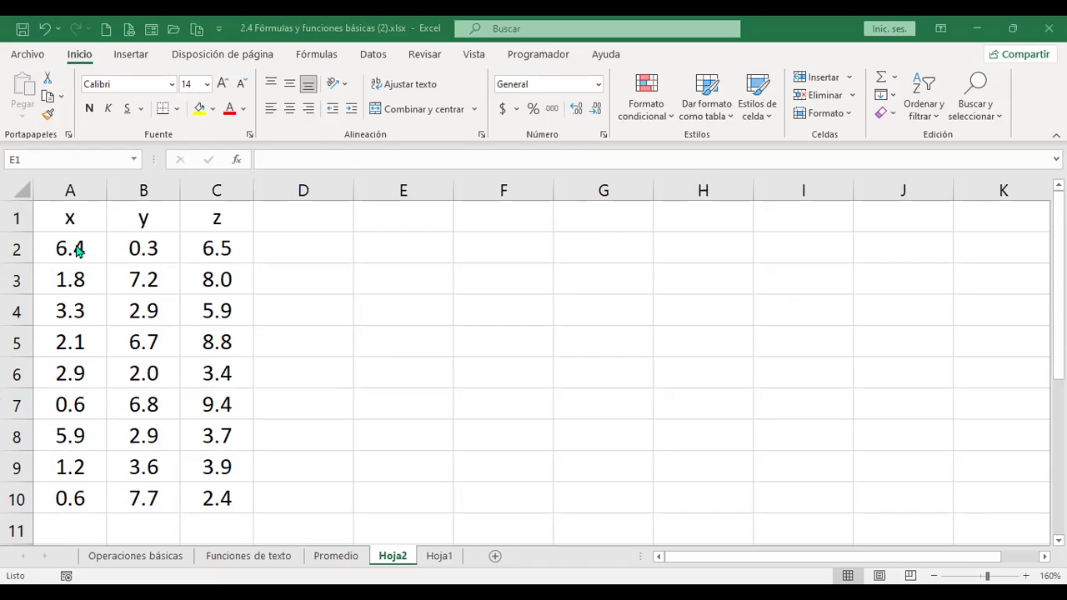
# - Copy A2:C10 and paste it back with Pegar valores, replacing the formulas with fixed numbers
pyautogui.moveTo(76, 247); pyautogui.dragTo(215, 509)
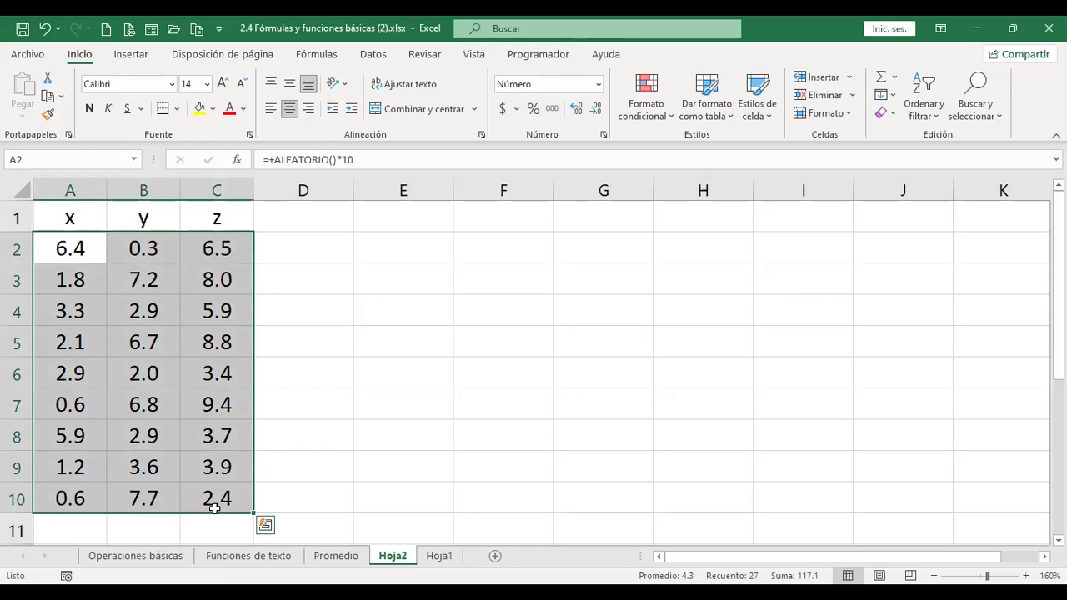
pyautogui.hotkey('ctrl', 'c')
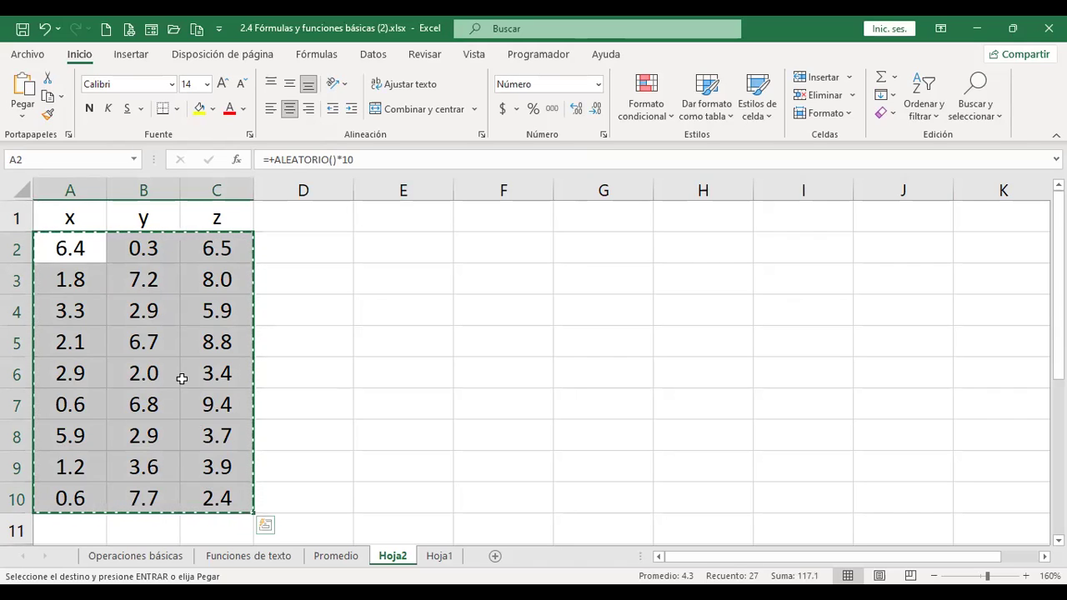
pyautogui.rightClick(210, 215)
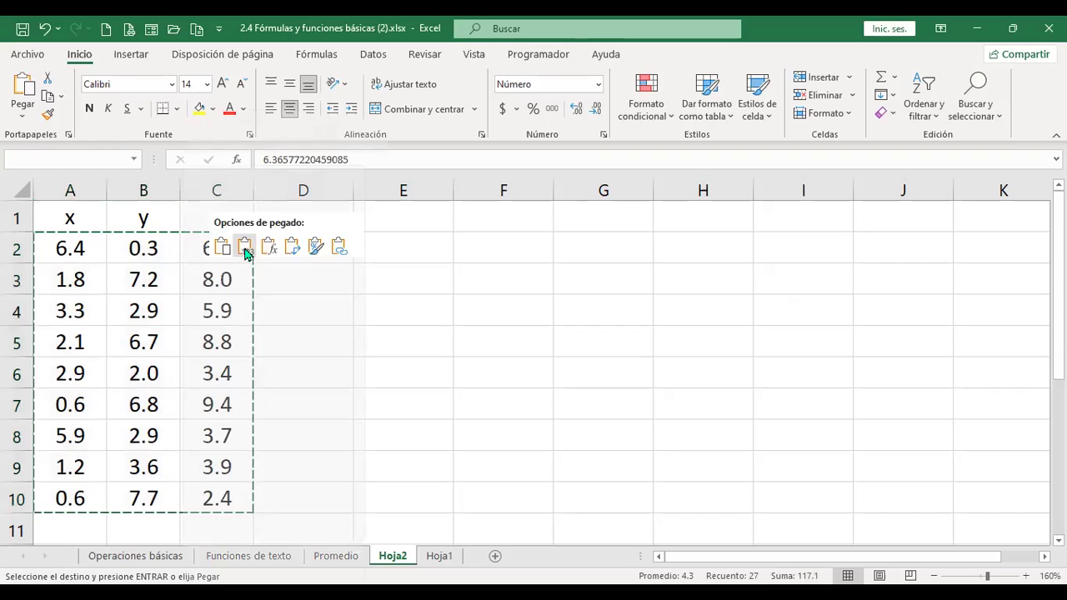
pyautogui.click(244, 249)
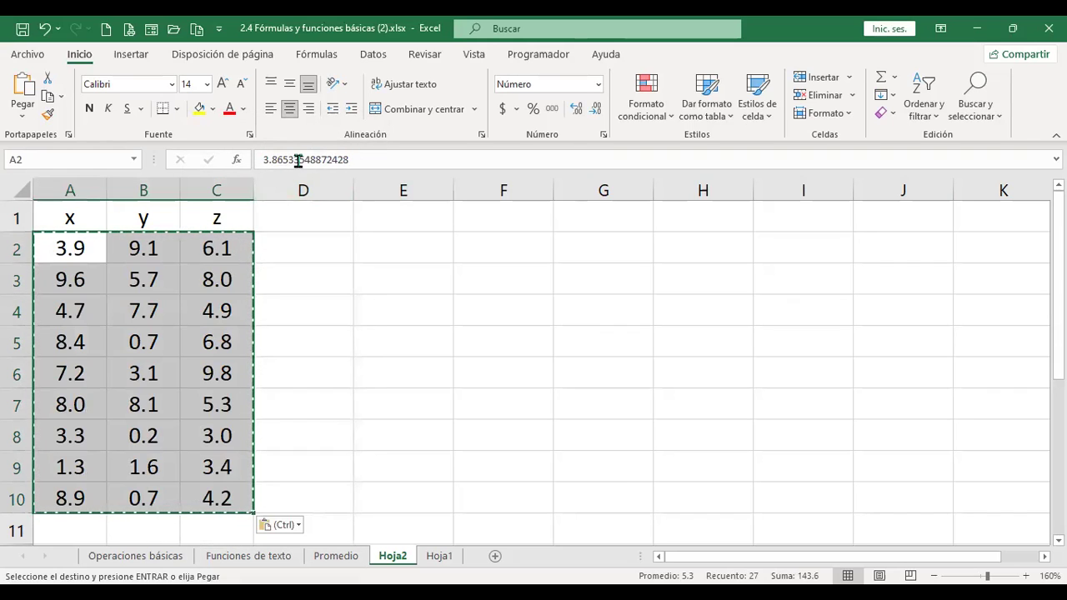
pyautogui.press('Escape')
pyautogui.click(288, 220)
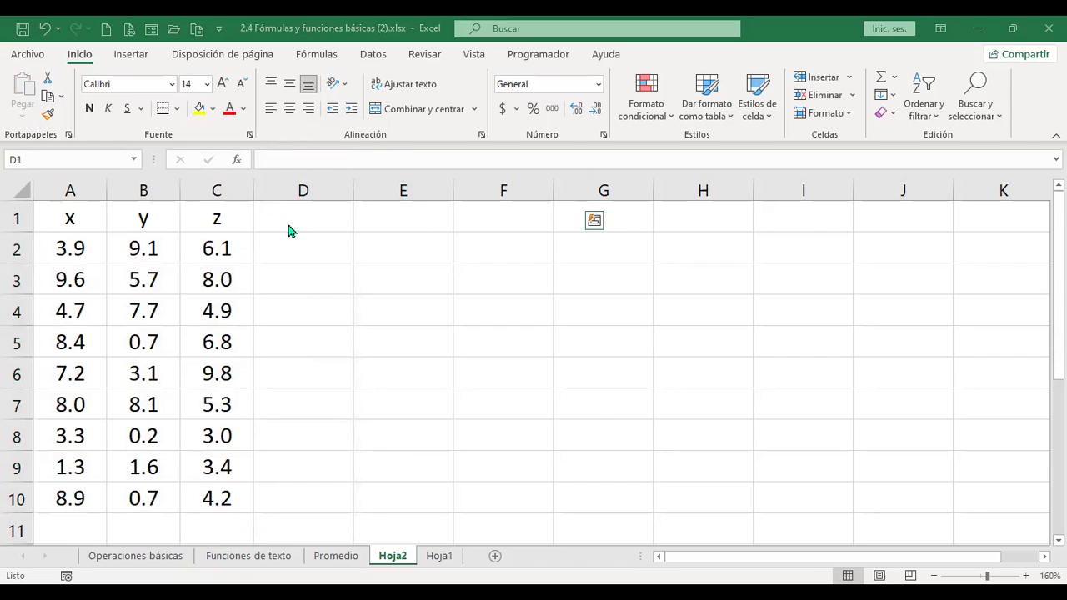
pyautogui.hotkey('ctrl', 'c')
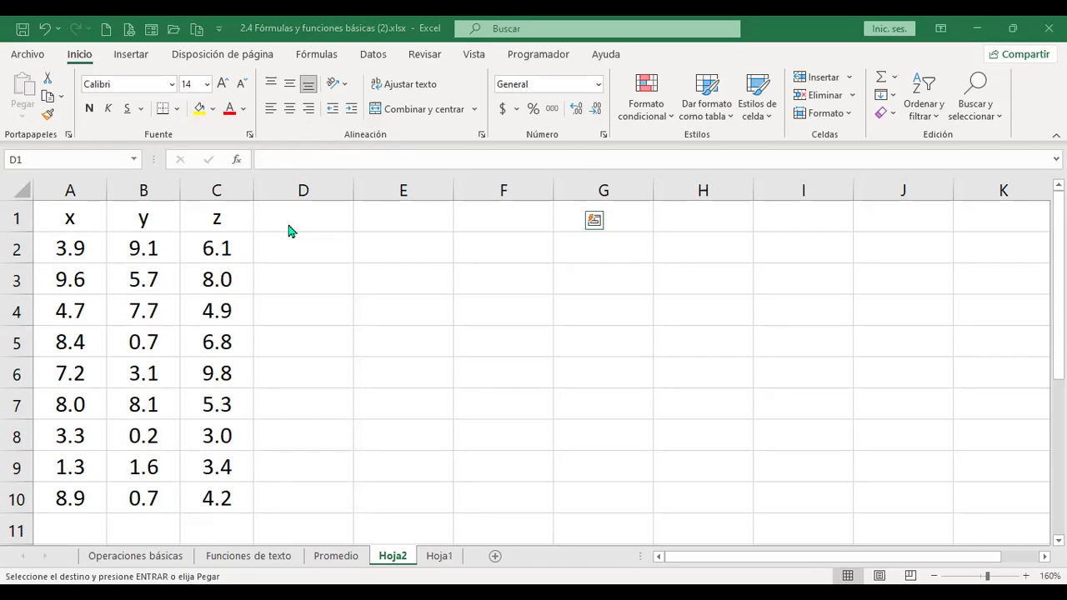
# - Paste the six expression headings, X+Y*Z through (X+Y)%, into D1:I1
pyautogui.click(312, 209)
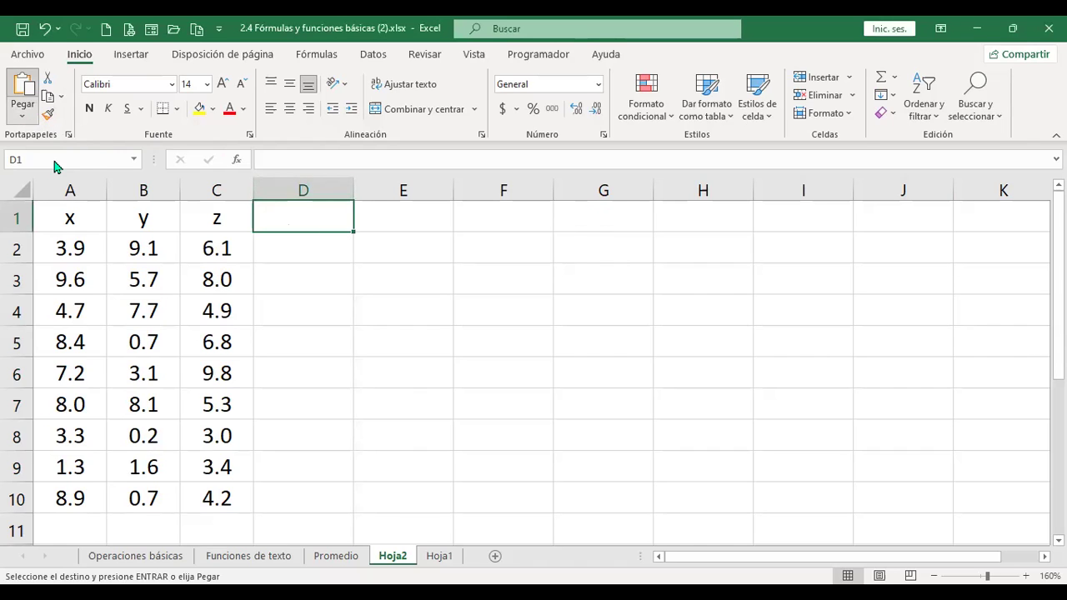
pyautogui.click(22, 115)
pyautogui.click(66, 166)
# - Compare the X+Y*Z heading in D1 with the x, y, z values in row 2
pyautogui.click(519, 255)
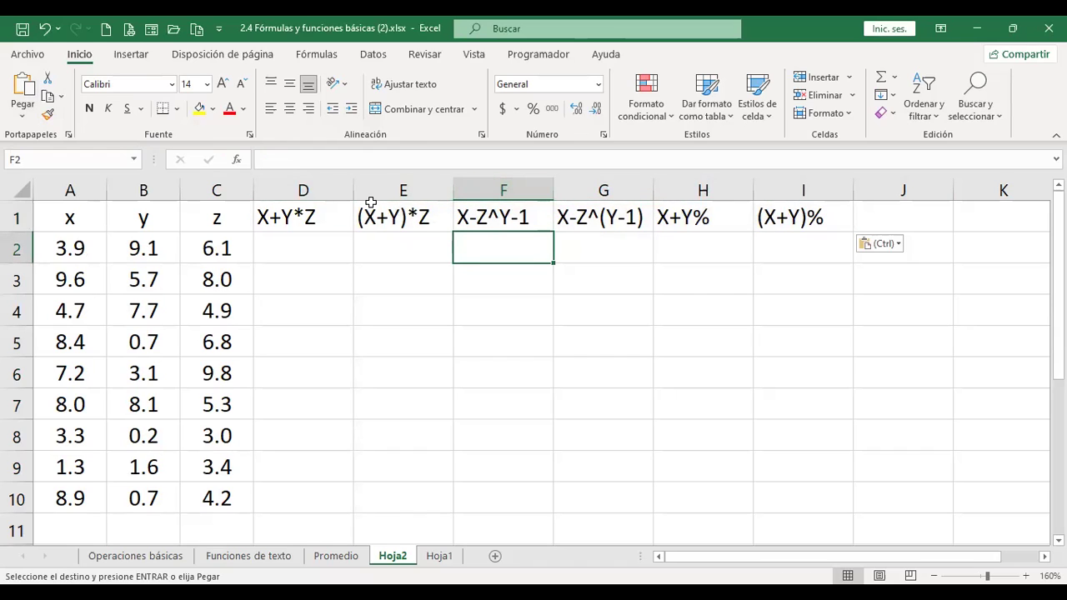
pyautogui.click(324, 241)
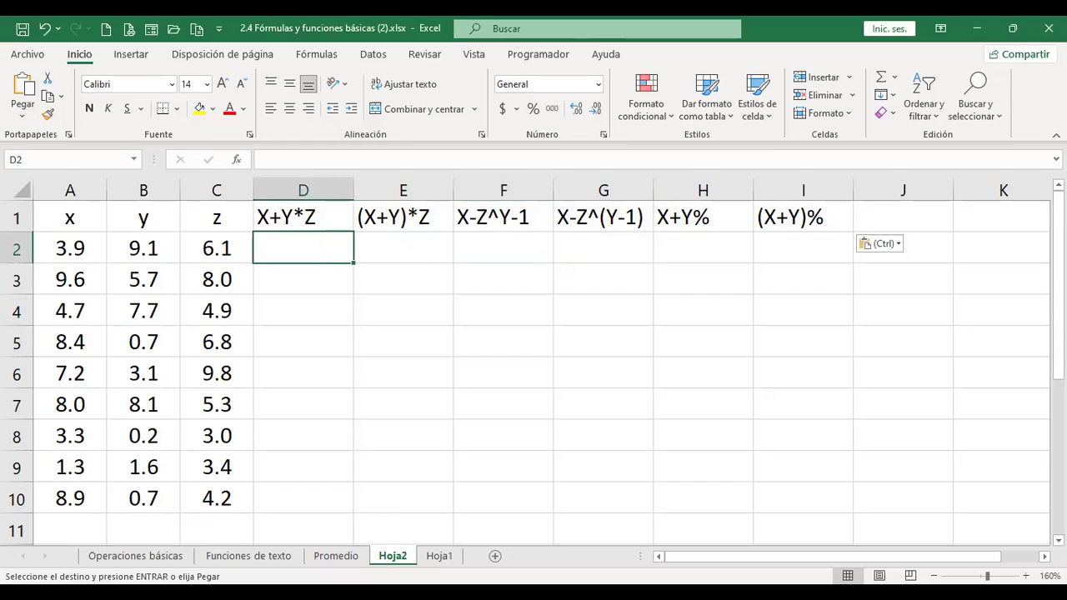
pyautogui.press('Left')
pyautogui.press('Left')
pyautogui.press('Left')
pyautogui.press('Right')
pyautogui.press('Right')
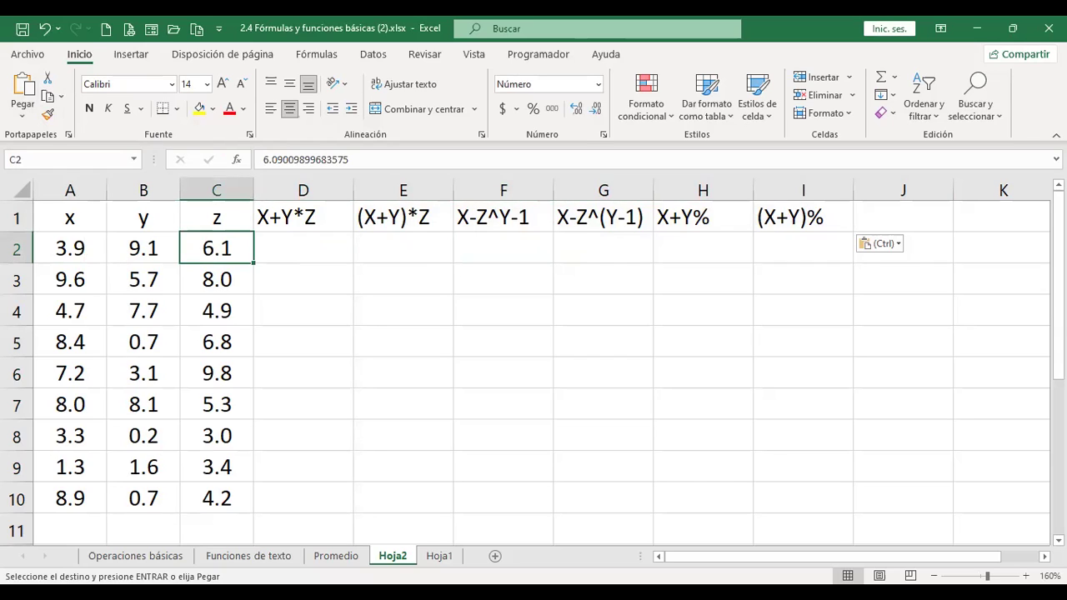
pyautogui.click(302, 248)
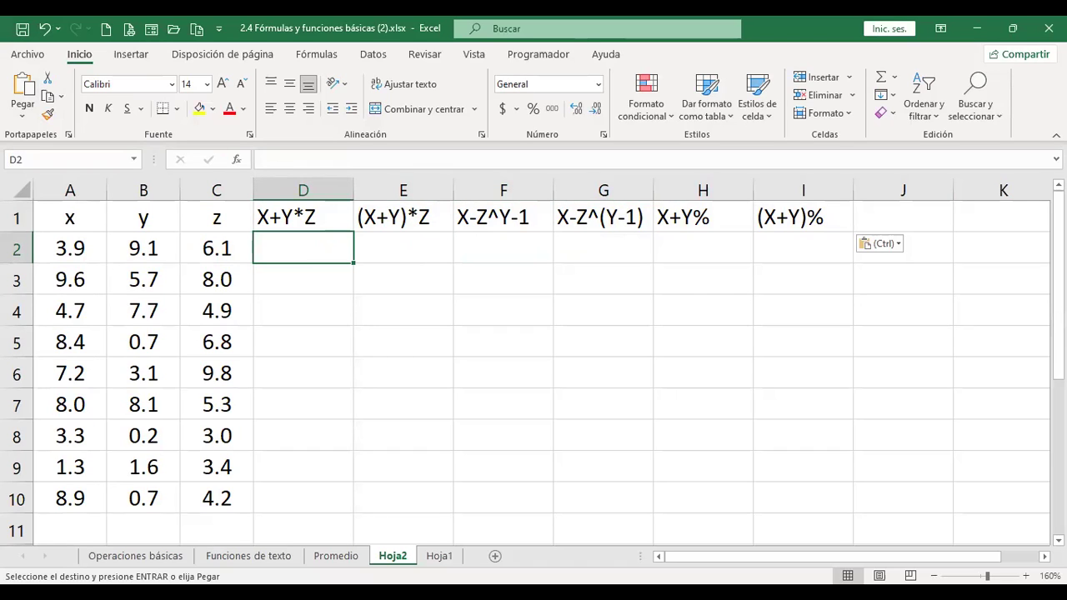
pyautogui.click(303, 216)
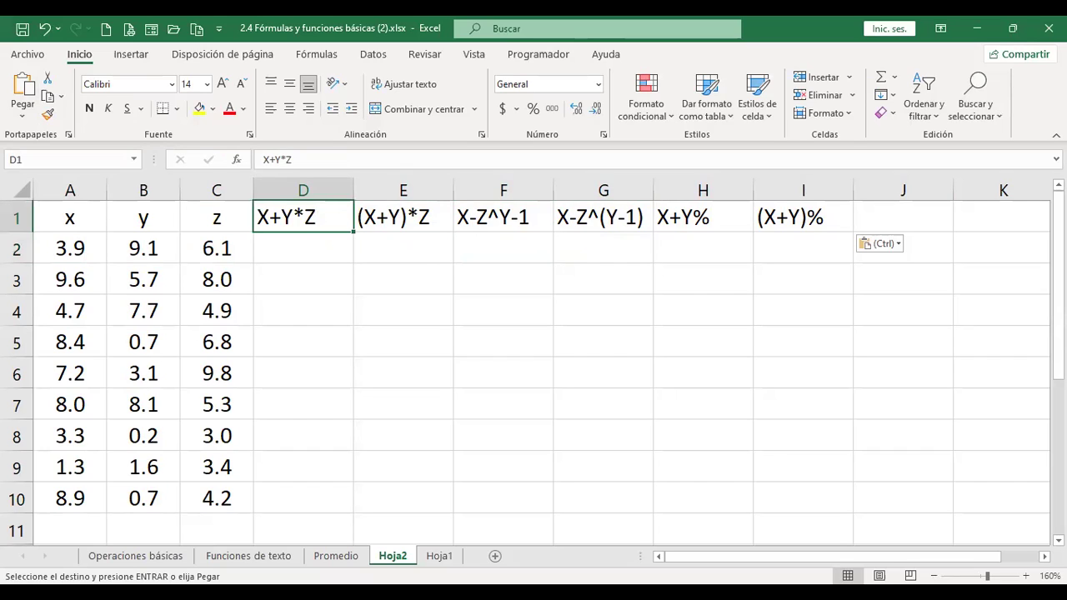
pyautogui.click(303, 248)
# - Select the row 2 x and y values, then move to D2 for the first formula
pyautogui.click(143, 248)
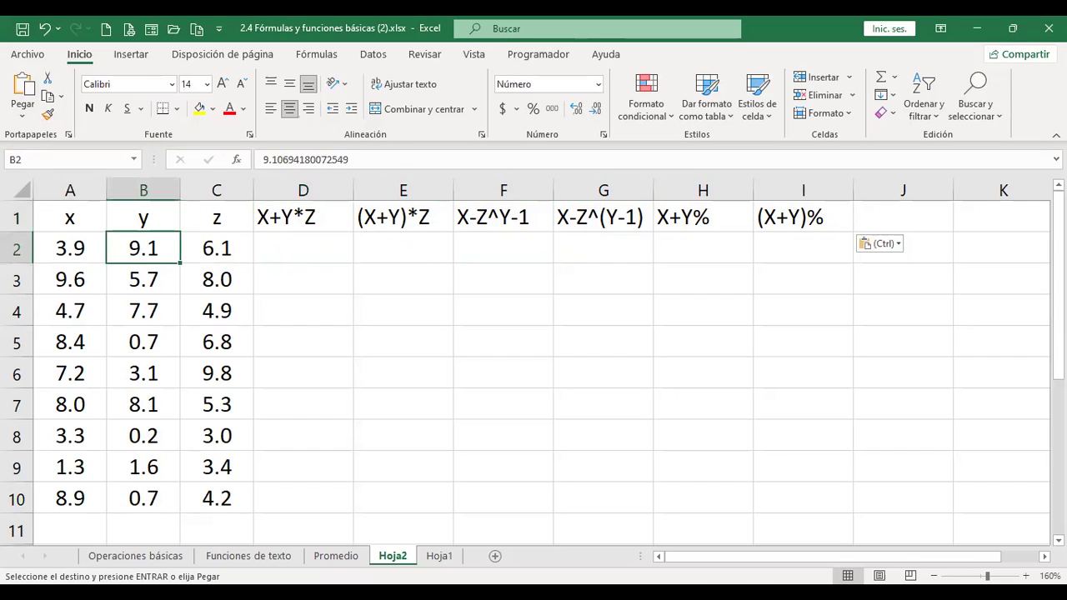
pyautogui.moveTo(144, 248); pyautogui.dragTo(217, 247)
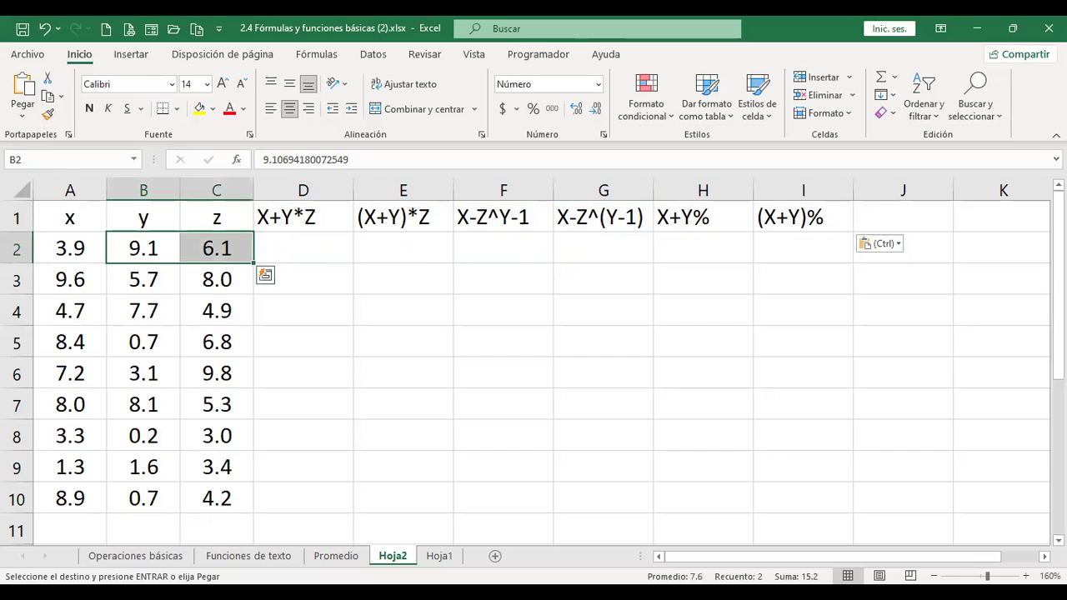
pyautogui.click(70, 248)
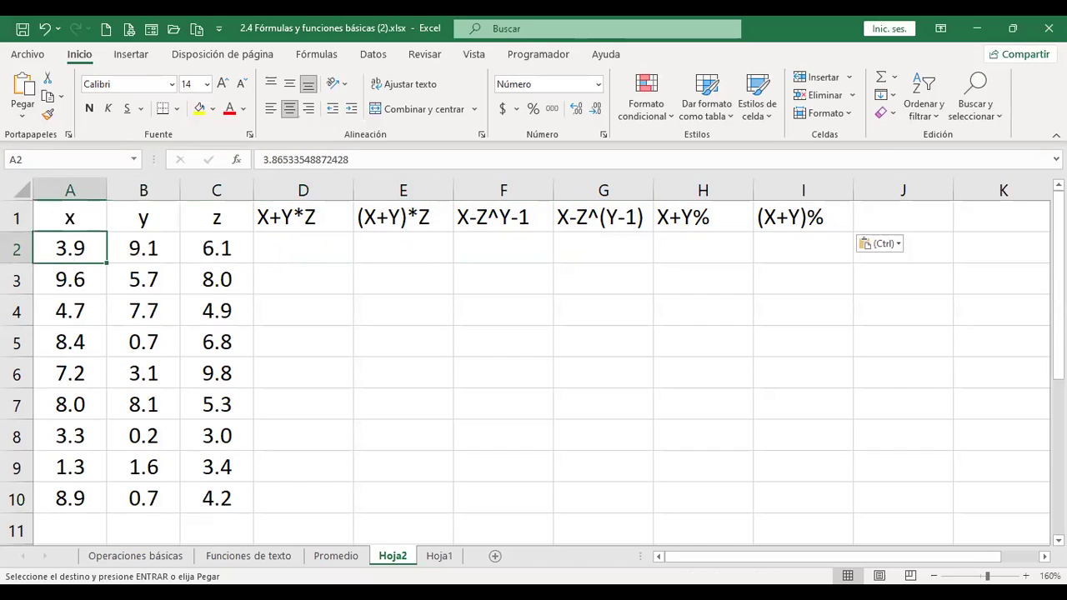
pyautogui.press('Right')
pyautogui.press('Right')
pyautogui.press('Right')
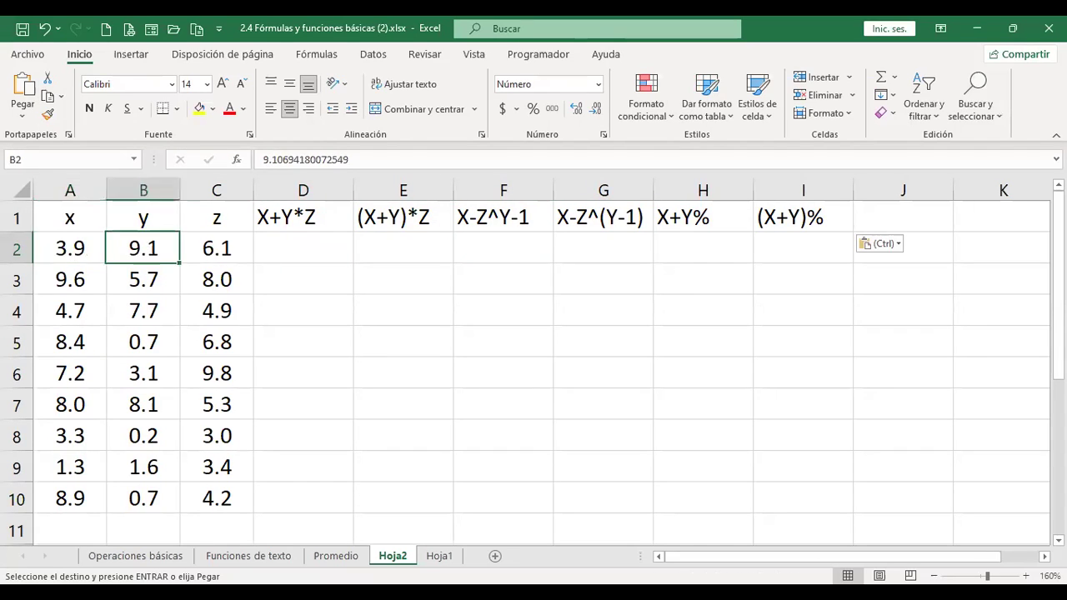
pyautogui.press('Up')
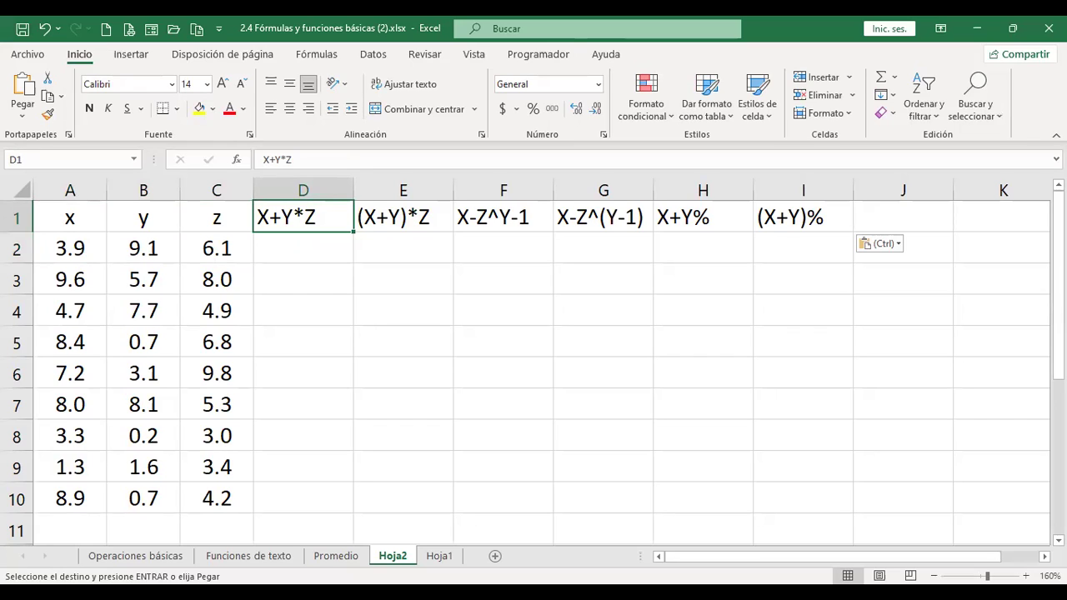
pyautogui.click(217, 217)
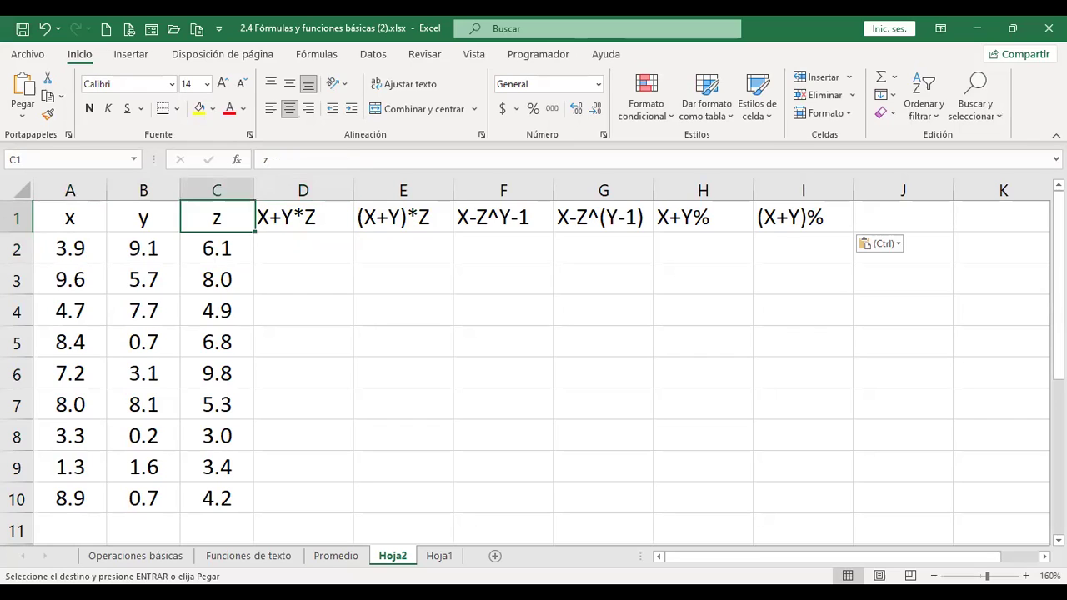
pyautogui.click(144, 248)
pyautogui.click(70, 248)
pyautogui.hotkey('shift', 'Right')
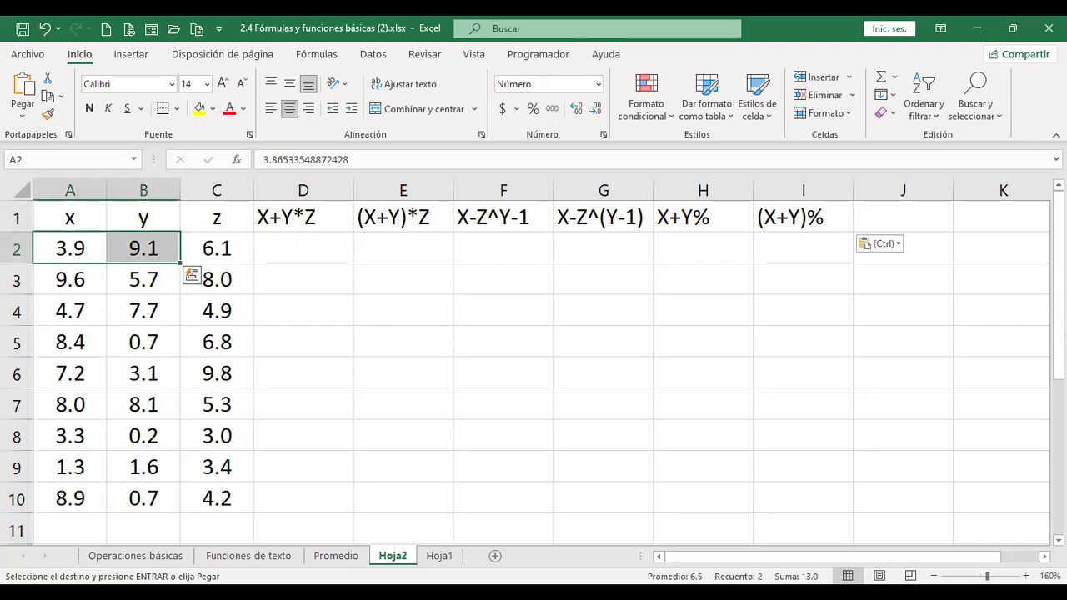
pyautogui.press('Right')
pyautogui.press('Right')
pyautogui.press('Right')
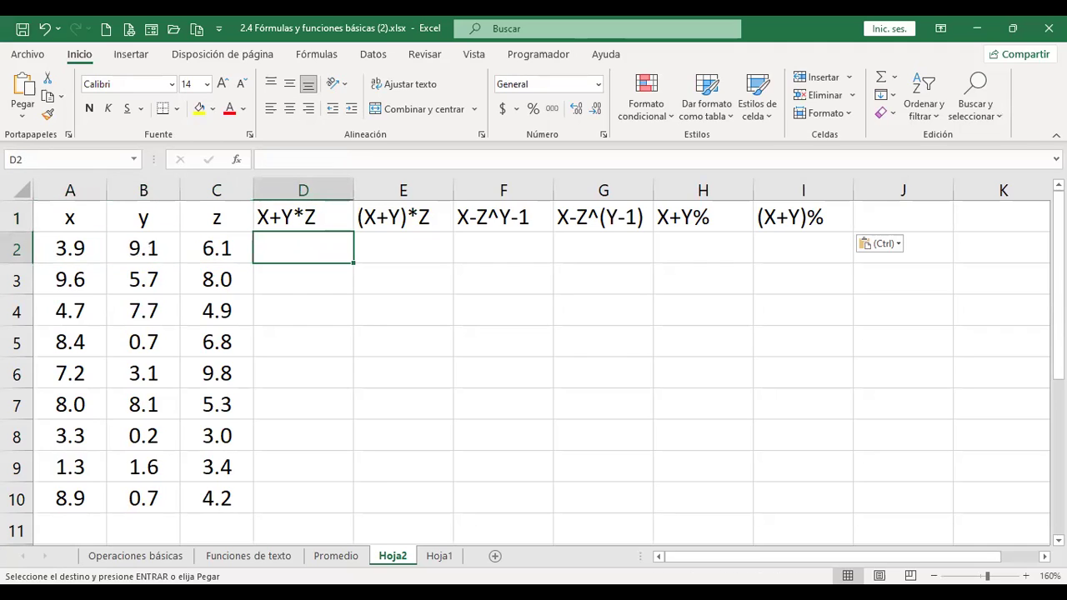
# - Build =+A2+B2*C2 in D2 by pointing at cells, giving 59.3275 for X+Y*Z
pyautogui.write('+')
pyautogui.press('Left')
pyautogui.press('Left')
pyautogui.press('Left')
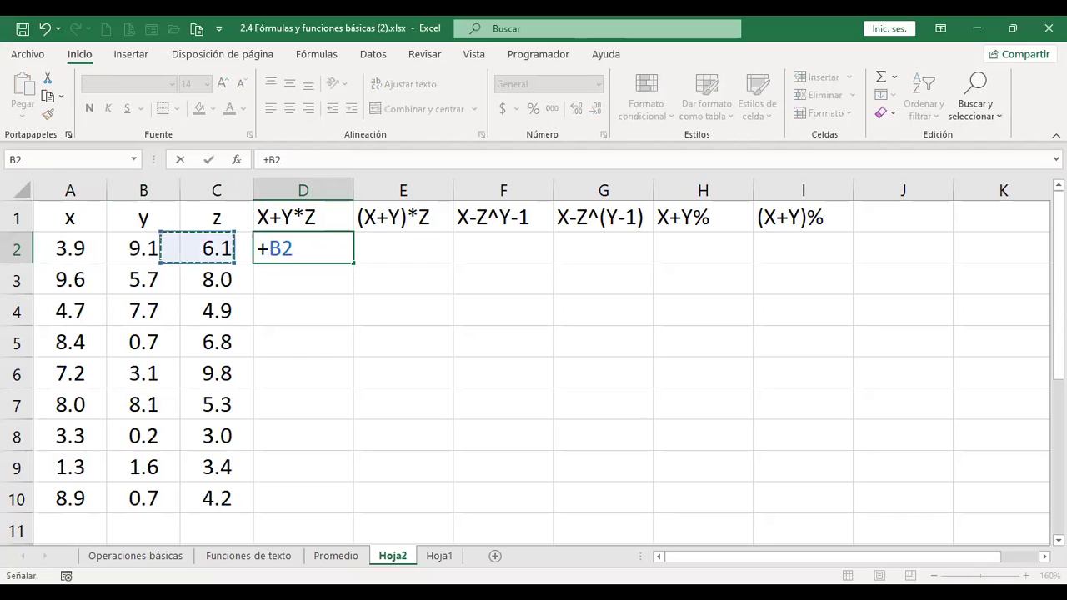
pyautogui.write('+')
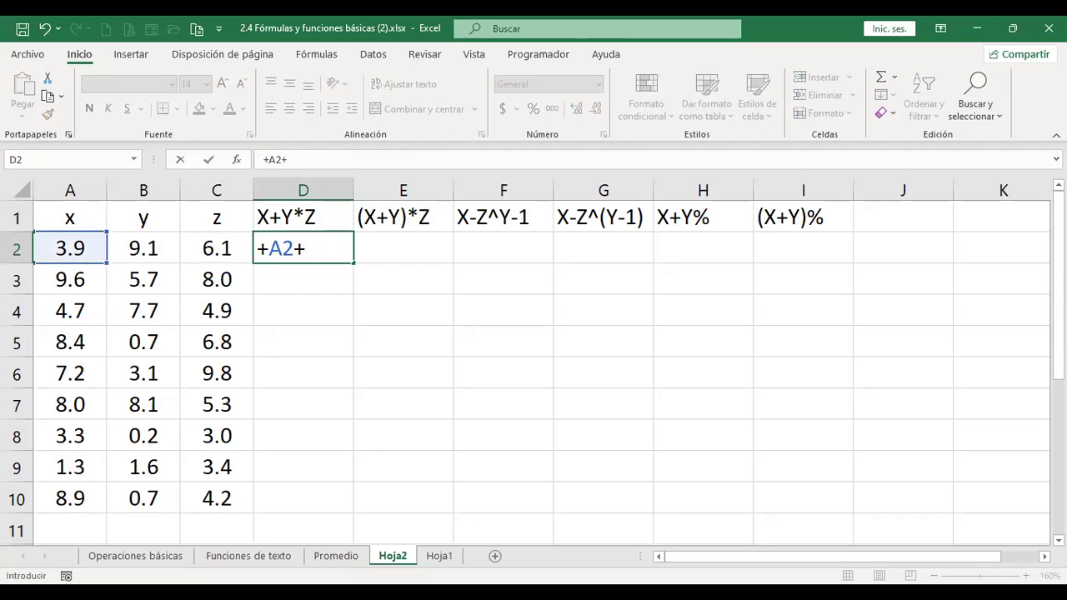
pyautogui.press('Left')
pyautogui.press('Left')
pyautogui.write('*')
pyautogui.press('Left')
pyautogui.press('Left')
pyautogui.press('Right')
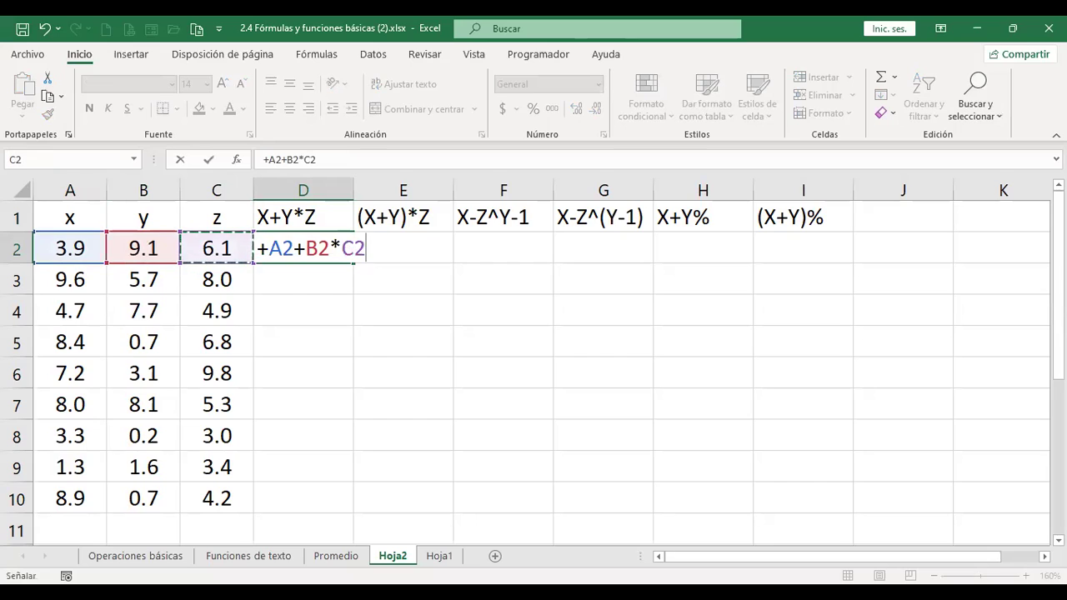
pyautogui.press('Return')
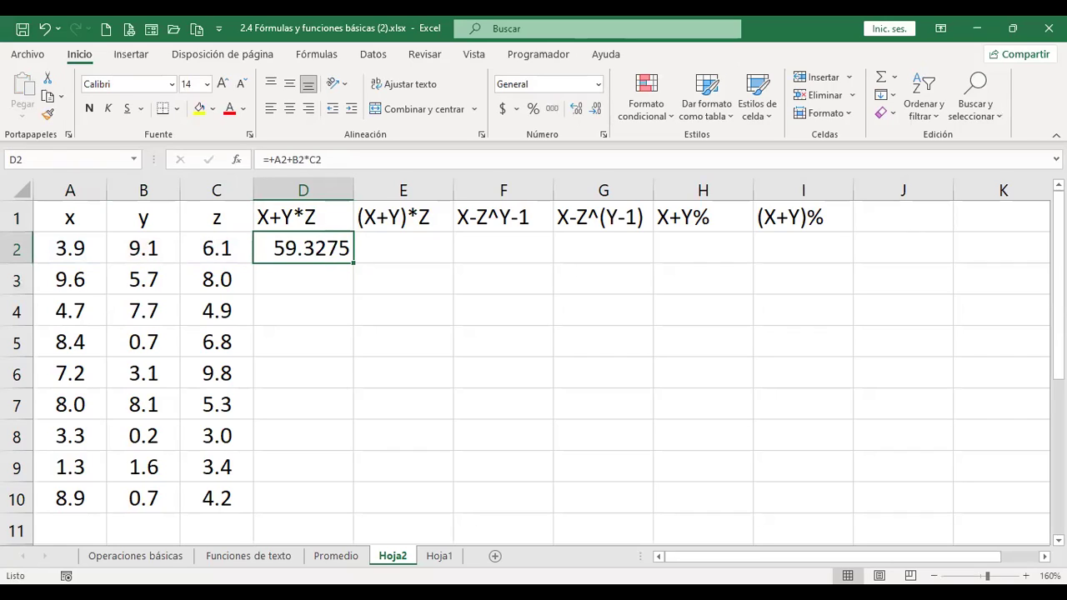
pyautogui.click(403, 249)
pyautogui.click(403, 216)
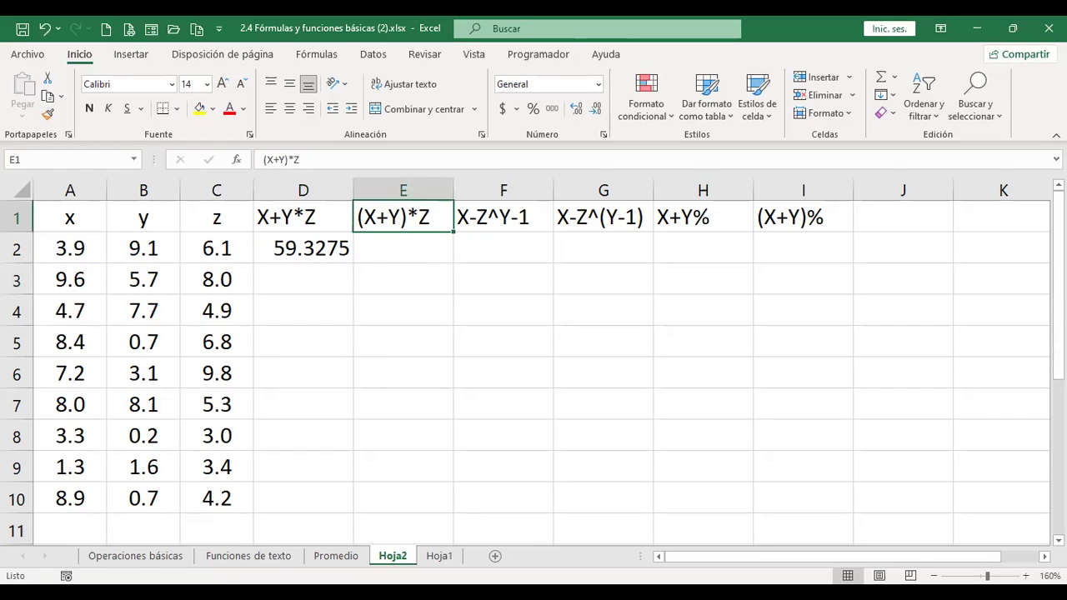
# - Enter =+(A2+B2)*C2 in E2 under the (X+Y)*Z heading, giving 79.0025
pyautogui.click(303, 216)
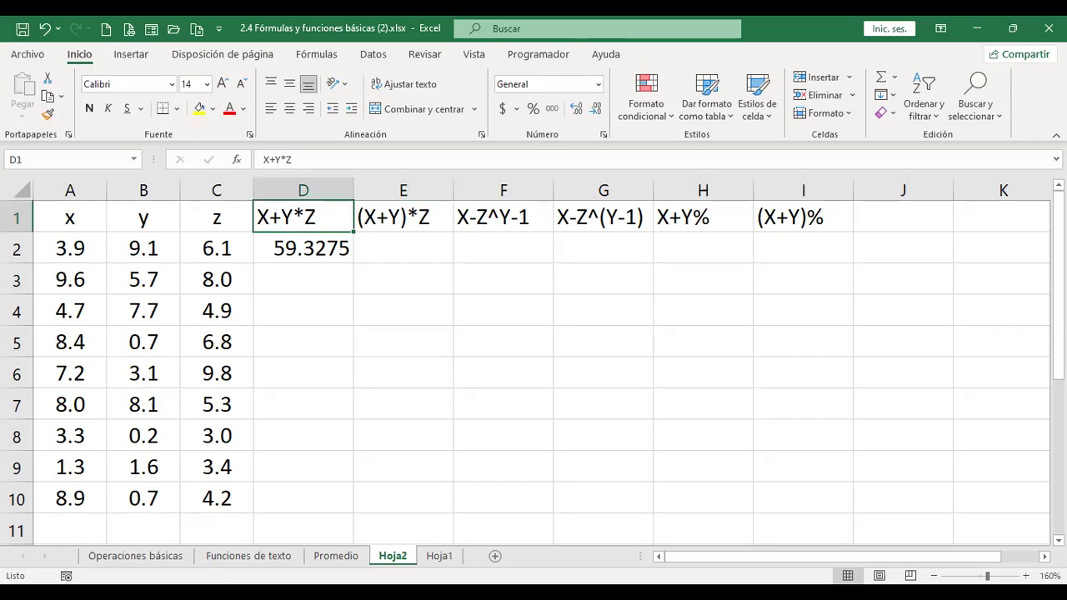
pyautogui.click(403, 216)
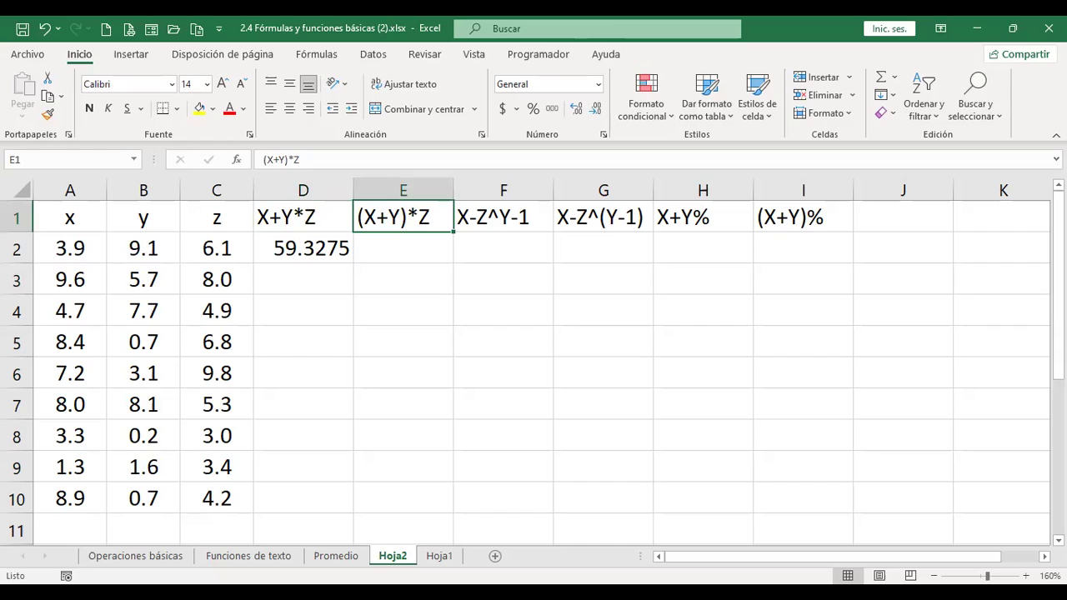
pyautogui.click(402, 248)
pyautogui.write('+(')
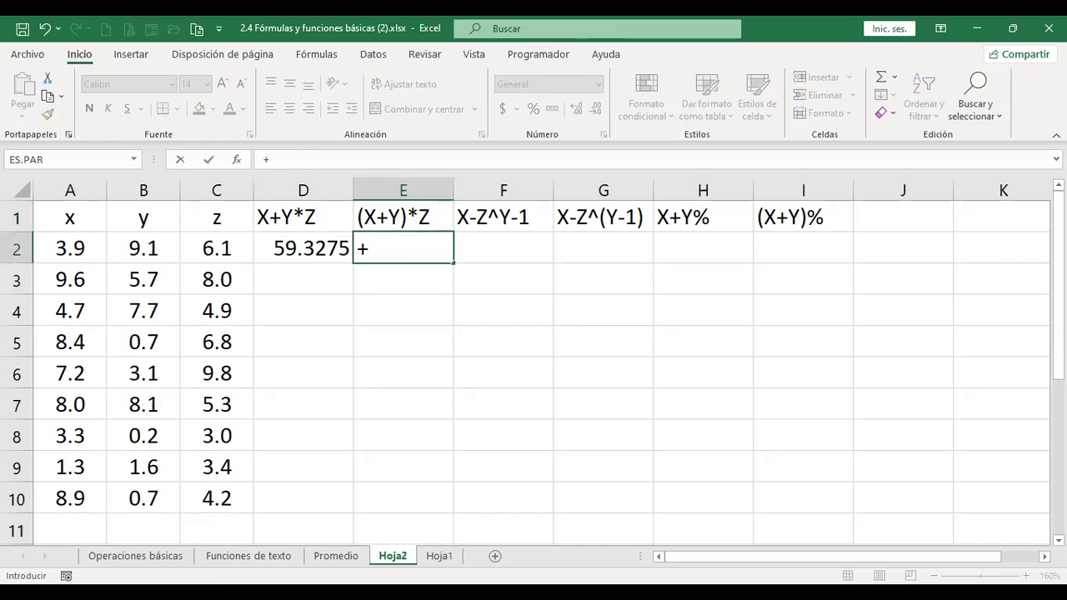
pyautogui.click(303, 248)
pyautogui.press('Left')
pyautogui.press('Left')
pyautogui.press('Left')
pyautogui.write('+')
pyautogui.press('Left')
pyautogui.press('Left')
pyautogui.press('Left')
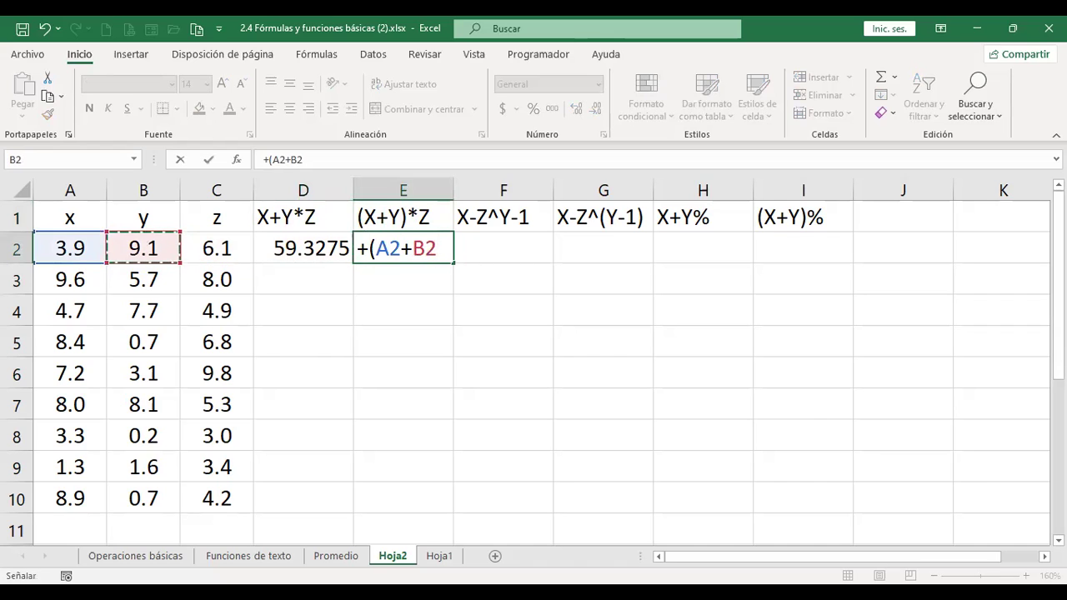
pyautogui.write(')*')
pyautogui.press('Left')
pyautogui.press('Left')
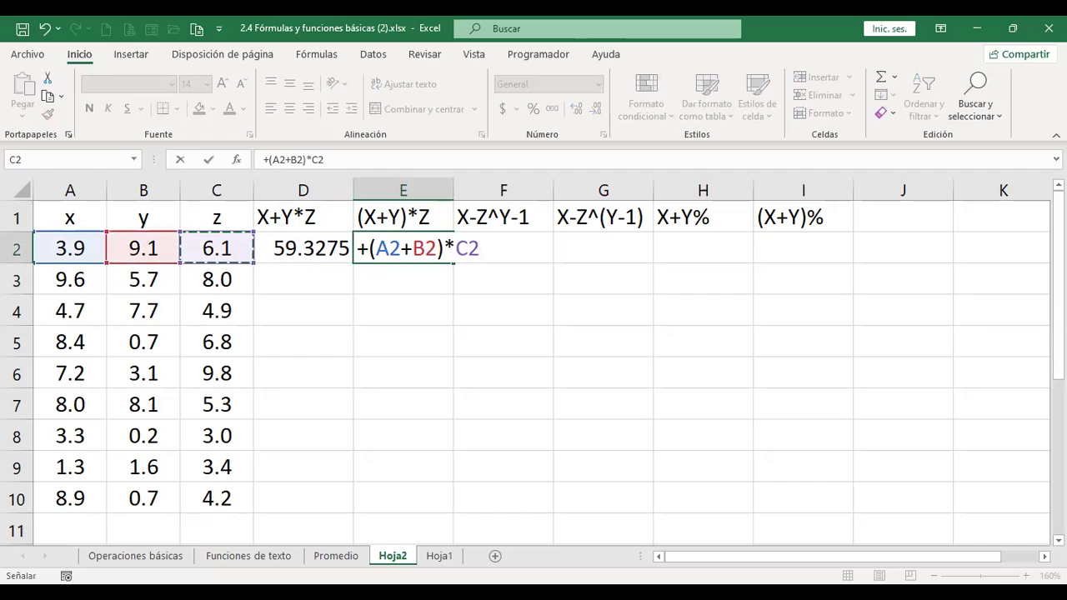
pyautogui.press('Return')
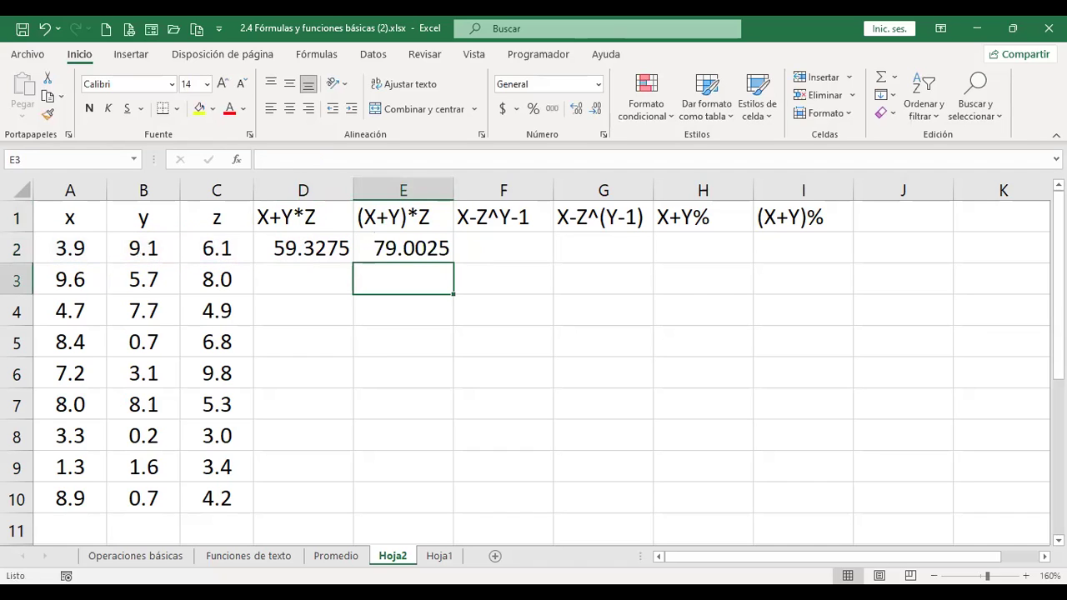
pyautogui.click(402, 247)
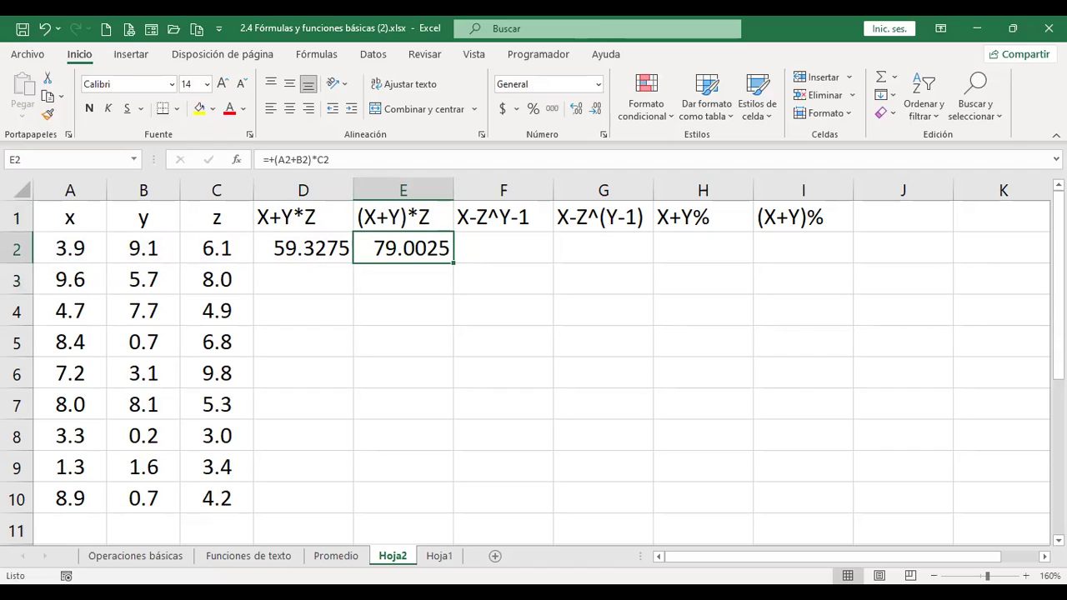
pyautogui.click(503, 248)
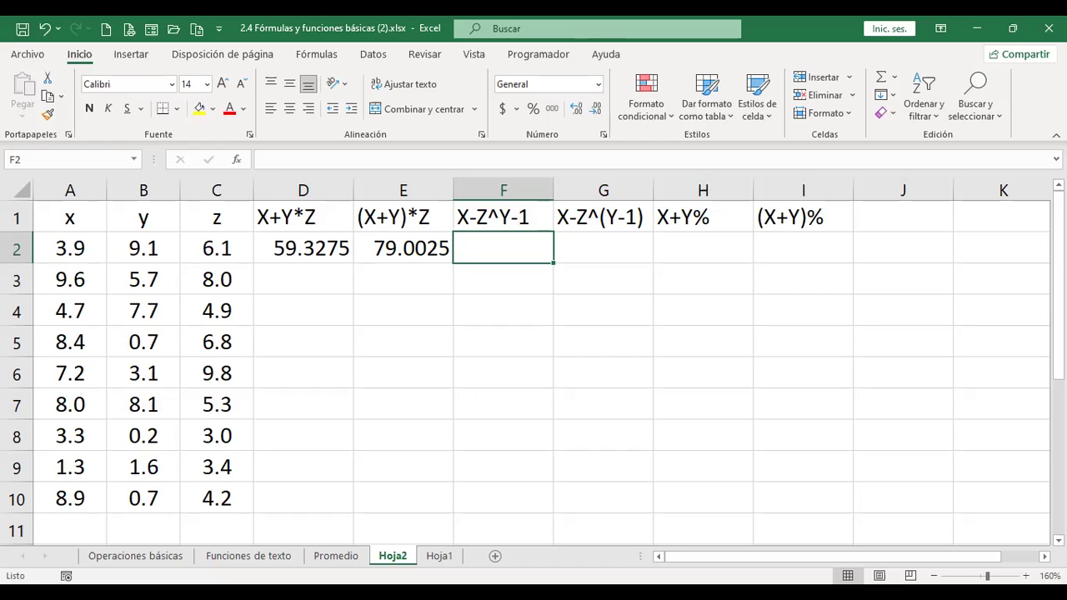
# - Enter =+A2-C2^B2-1 in F2 for the X-Z^Y-1 heading, returning -13980677.667
pyautogui.write('+')
pyautogui.press('Left')
pyautogui.press('Left')
pyautogui.press('Left')
pyautogui.press('Left')
pyautogui.press('Left')
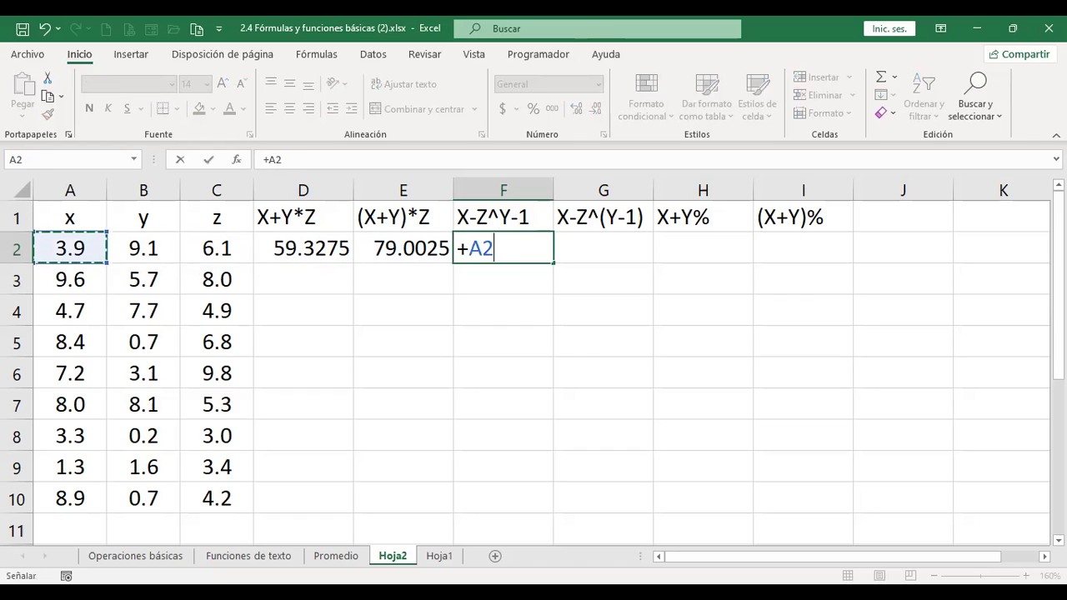
pyautogui.write('-')
pyautogui.press('Left')
pyautogui.press('Left')
pyautogui.press('Left')
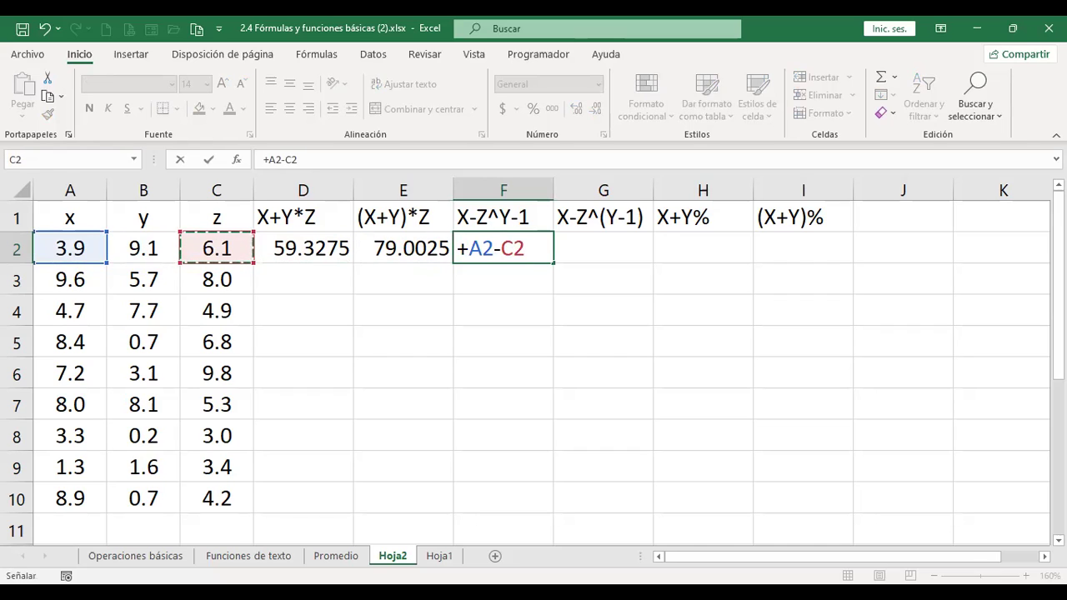
pyautogui.write('^')
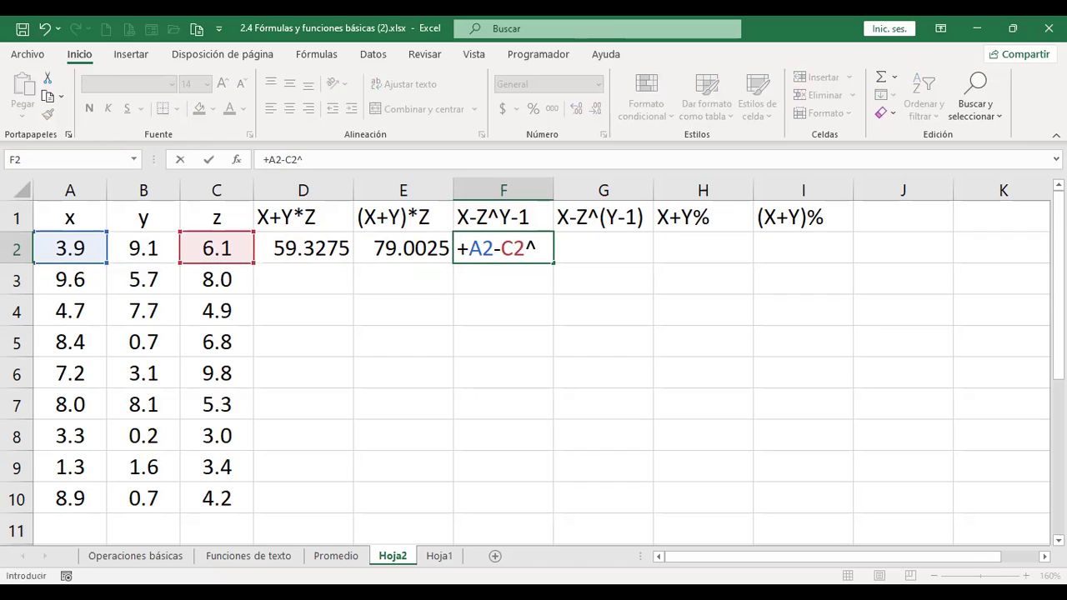
pyautogui.press('Left')
pyautogui.press('Left')
pyautogui.press('Left')
pyautogui.press('Left')
pyautogui.write('-1')
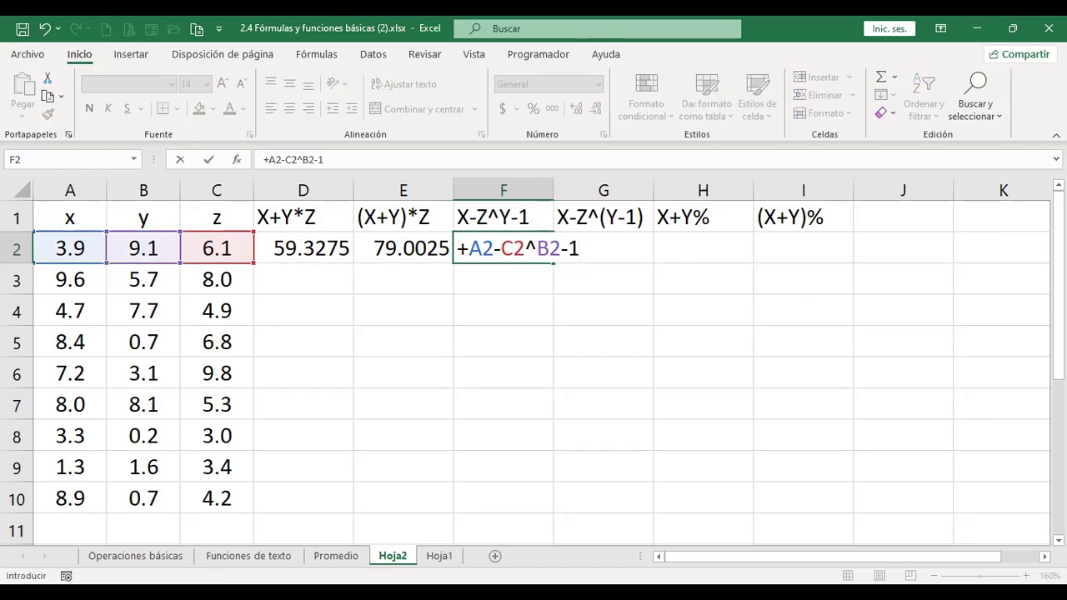
pyautogui.press('Return')
pyautogui.click(560, 247)
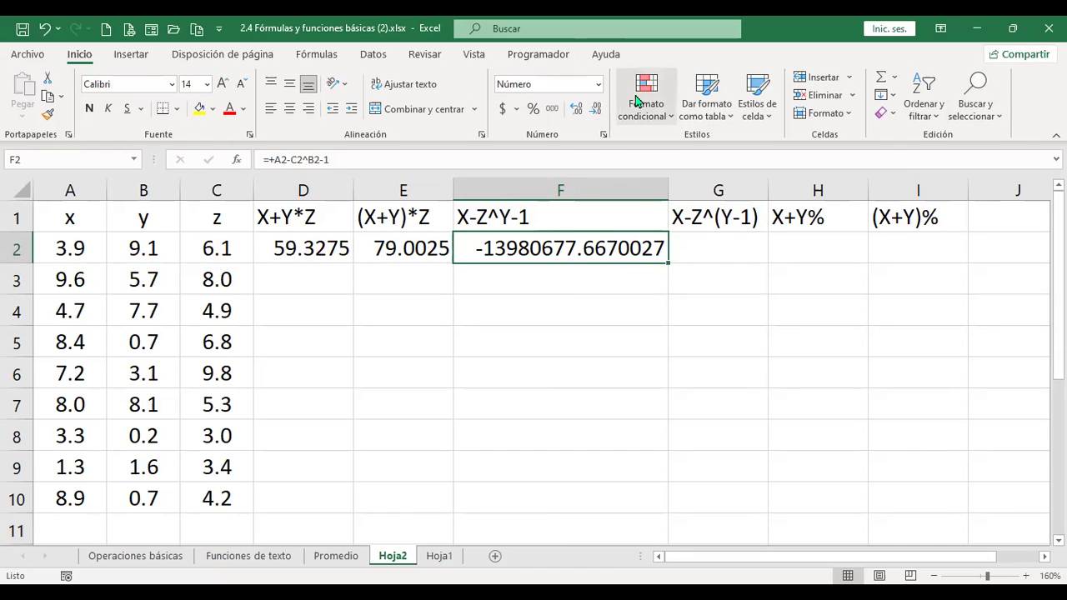
# - Show fewer decimal places for F2's result with Disminuir decimales
pyautogui.click(597, 111)
pyautogui.click(596, 110)
pyautogui.click(597, 111)
pyautogui.click(596, 111)
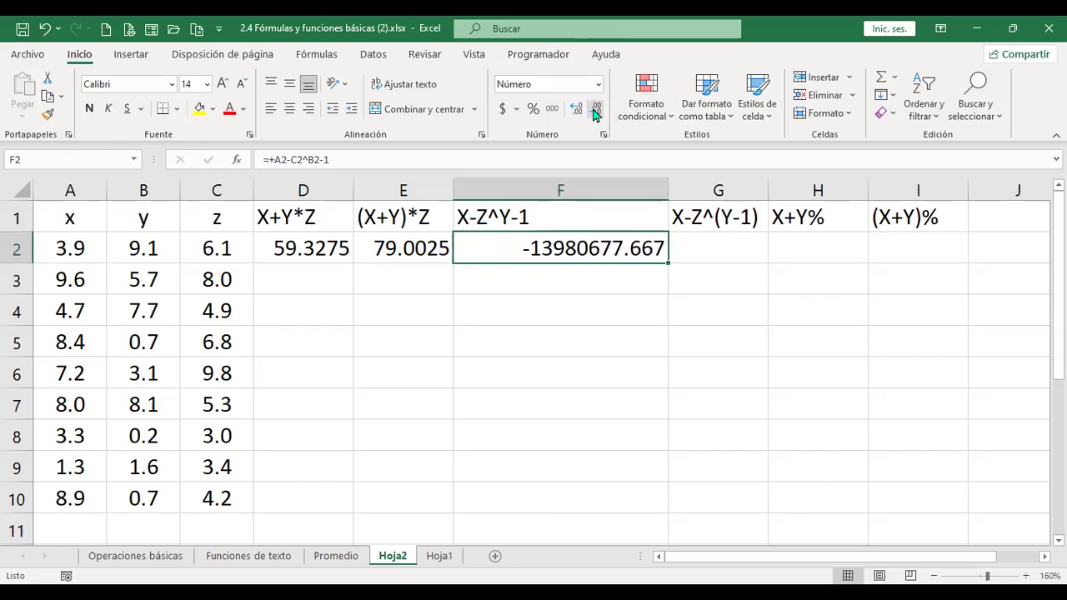
pyautogui.click(738, 244)
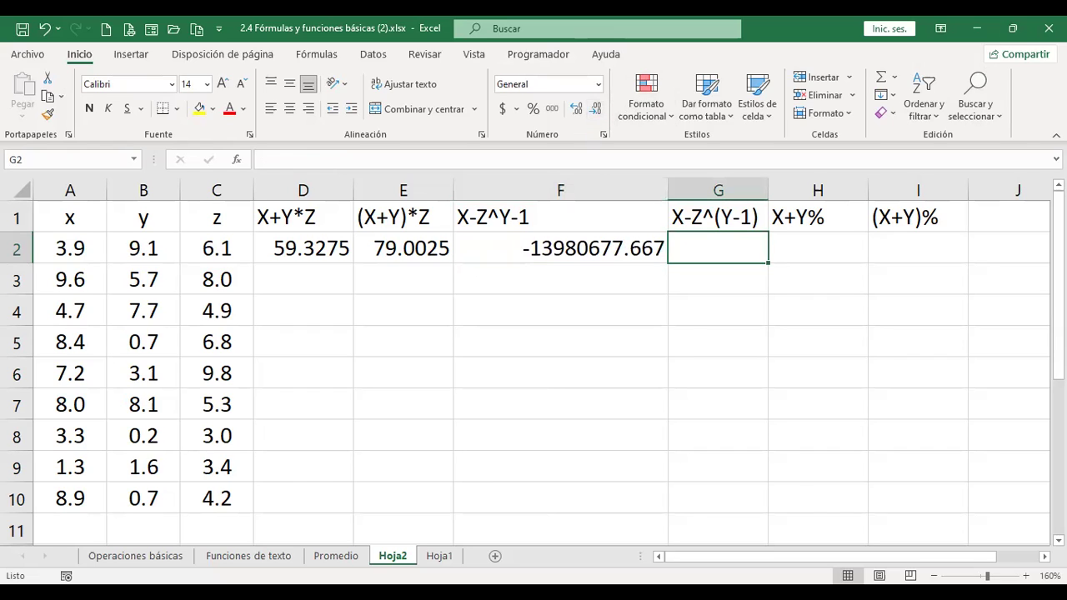
pyautogui.click(718, 217)
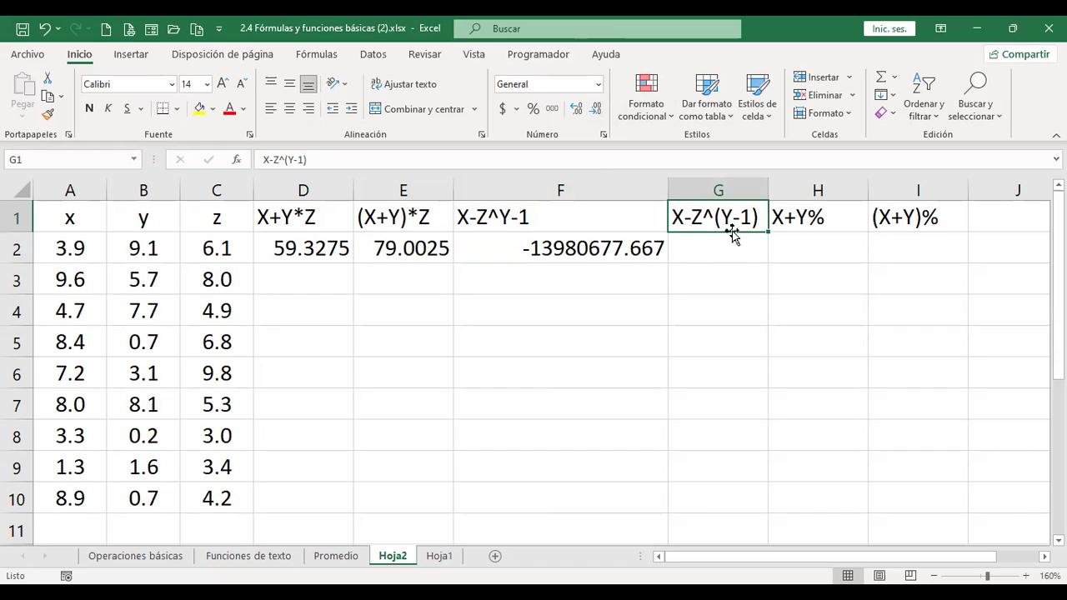
# - Enter =+A2-C2^(y-1) in G2 with a typed y, producing #¿NOMBRE?
pyautogui.press('Return')
pyautogui.write('+')
pyautogui.press('Left')
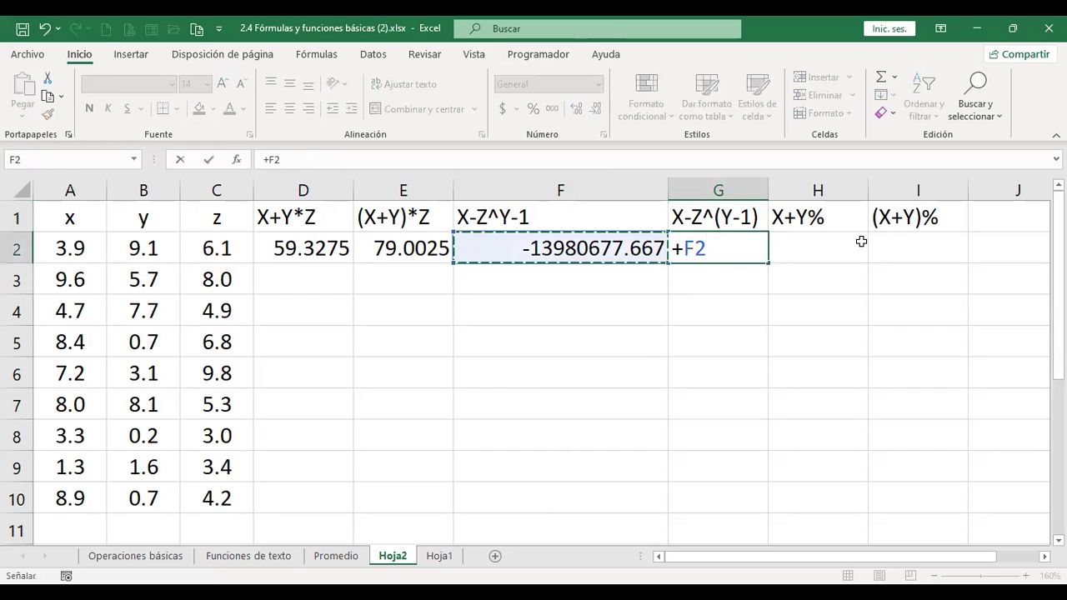
pyautogui.press('Left')
pyautogui.hotkey('ctrl', 'Left')
pyautogui.write('-')
pyautogui.press('Left')
pyautogui.press('Left')
pyautogui.press('Left')
pyautogui.press('Left')
pyautogui.press('Left')
pyautogui.press('Right')
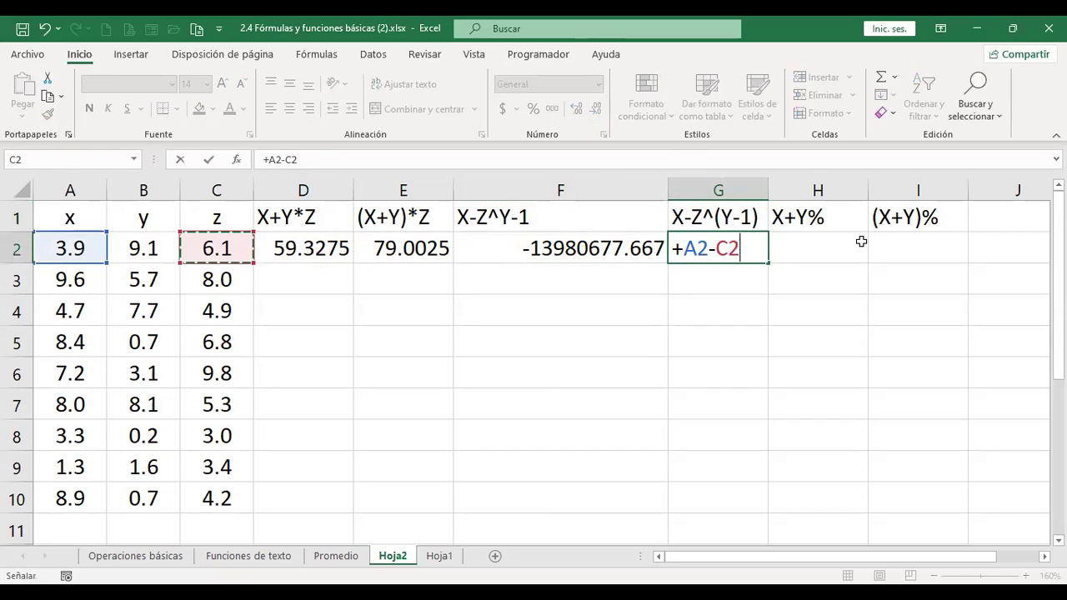
pyautogui.write('^(')
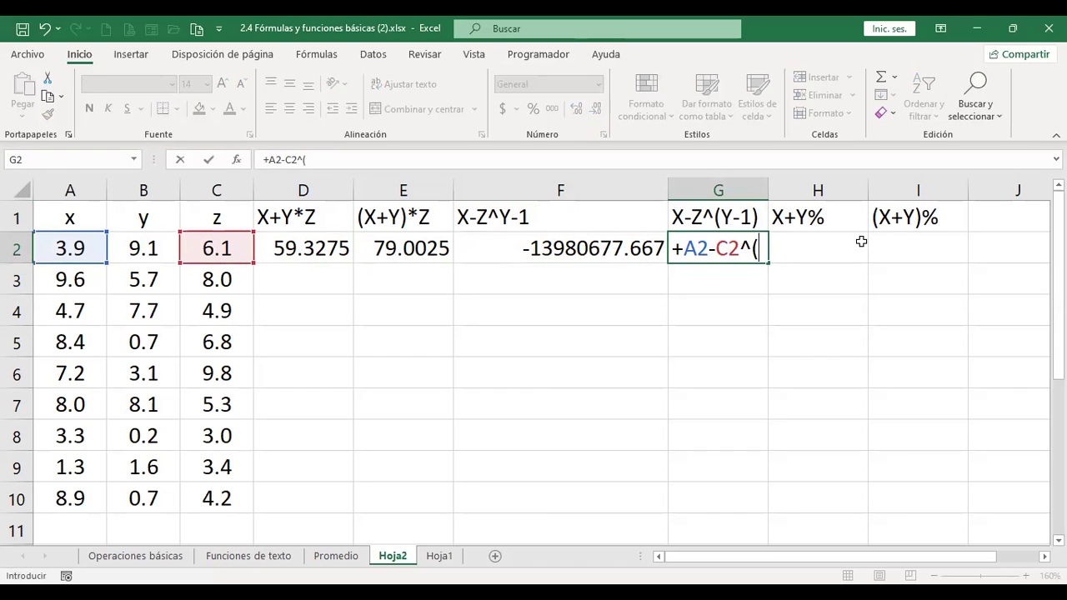
pyautogui.write('y-1)')
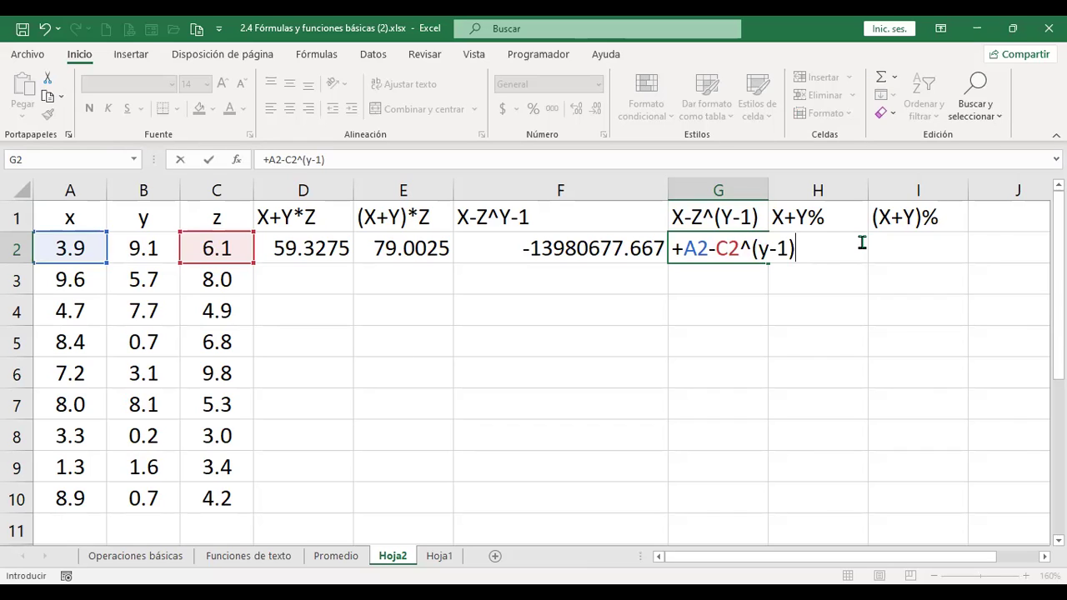
pyautogui.press('Return')
pyautogui.press('Up')
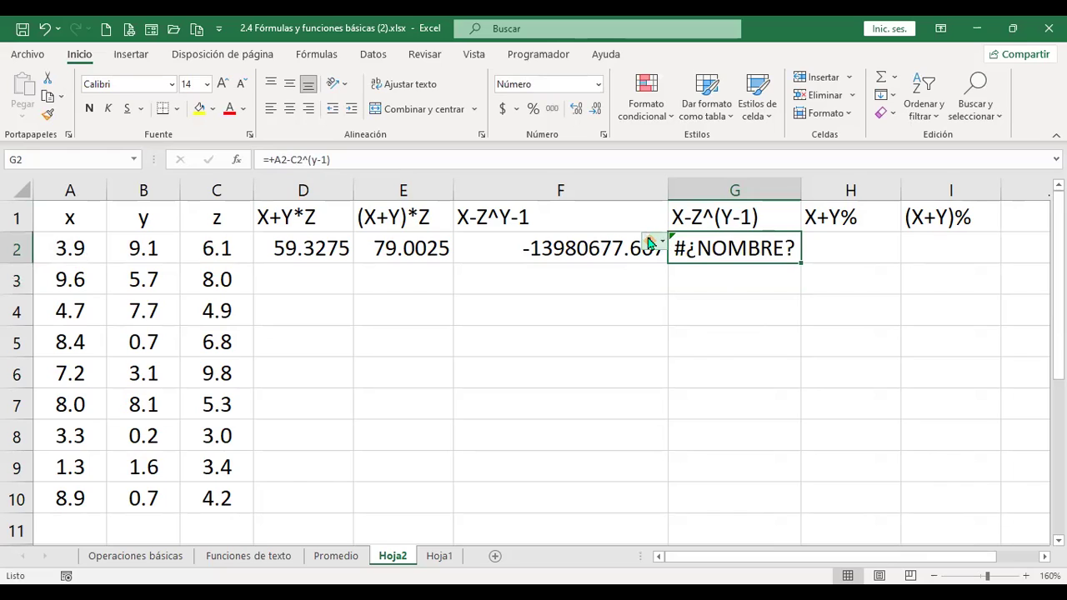
pyautogui.moveTo(664, 245)
pyautogui.click(664, 245)
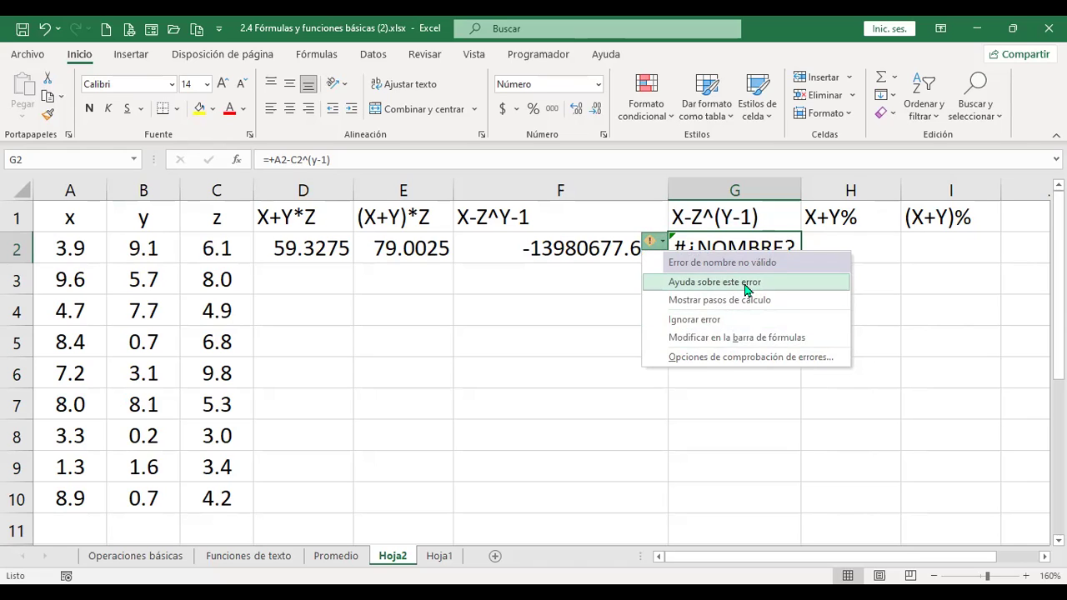
pyautogui.click(747, 284)
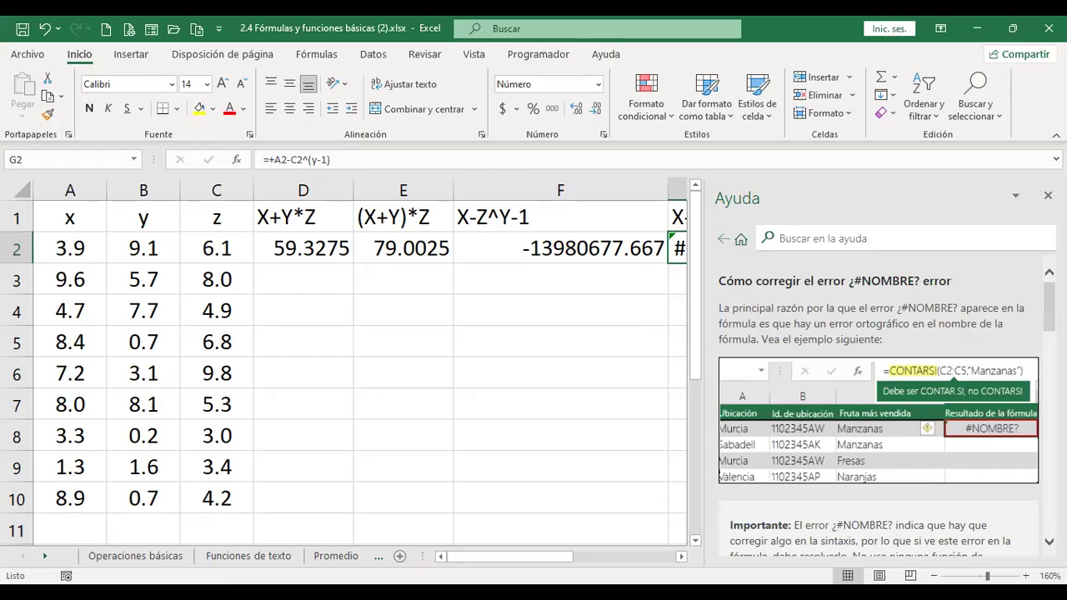
pyautogui.click(1048, 196)
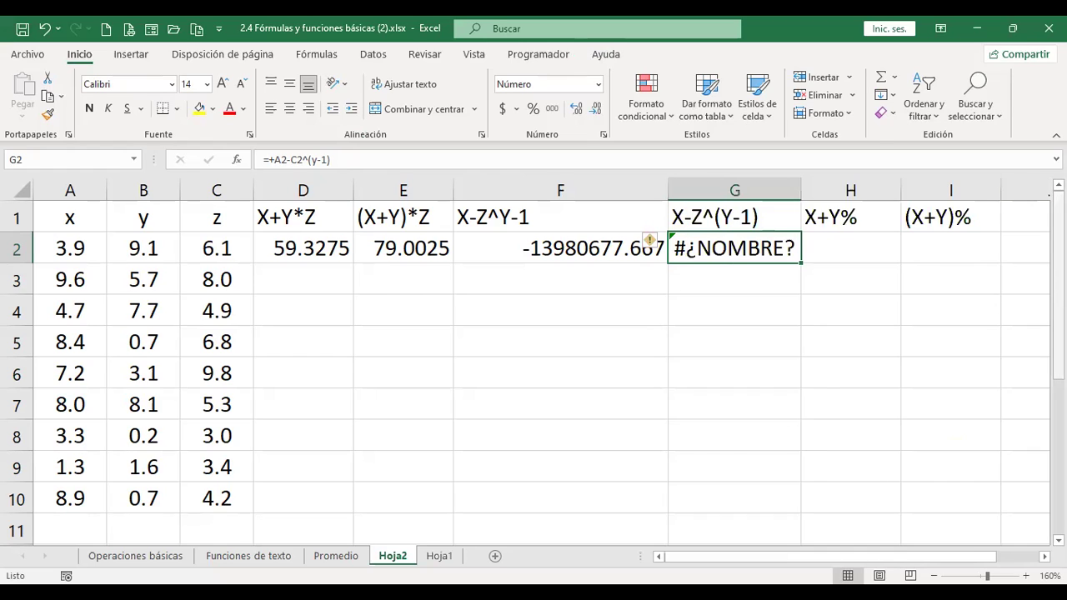
pyautogui.click(663, 248)
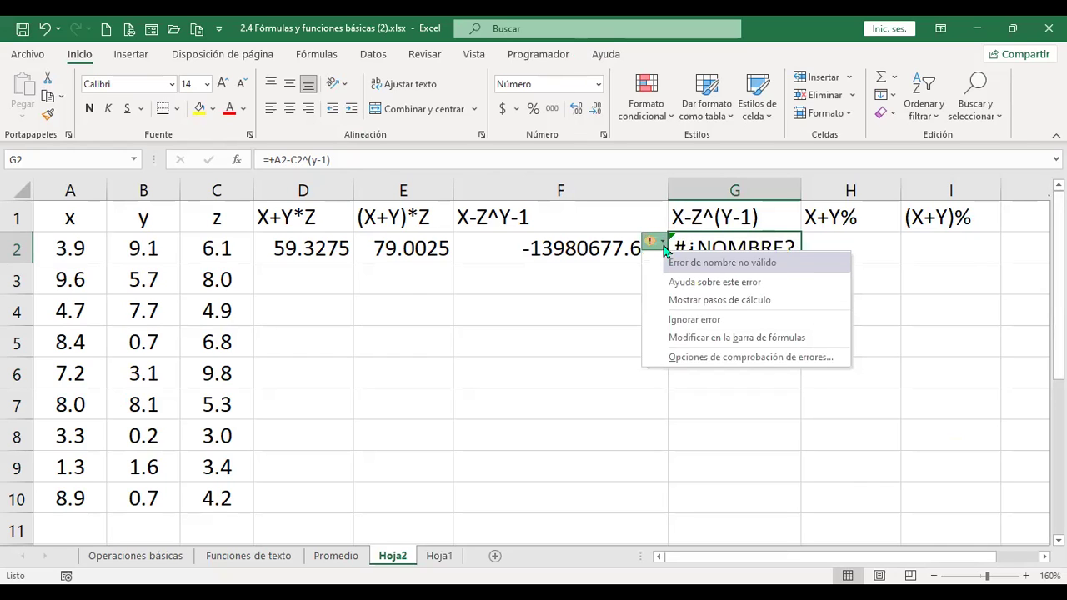
pyautogui.click(728, 304)
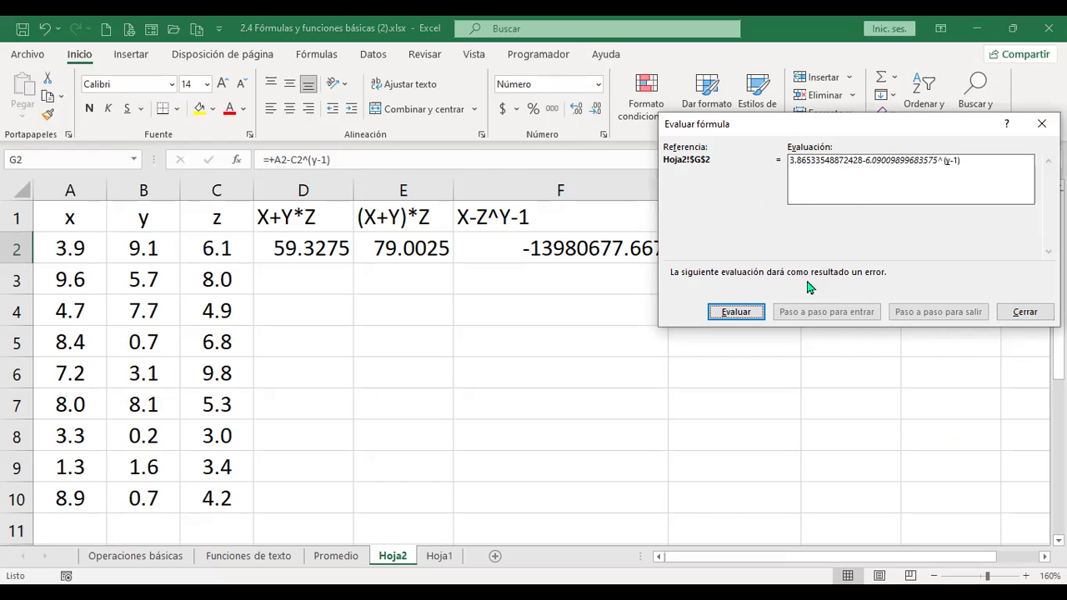
pyautogui.click(1025, 312)
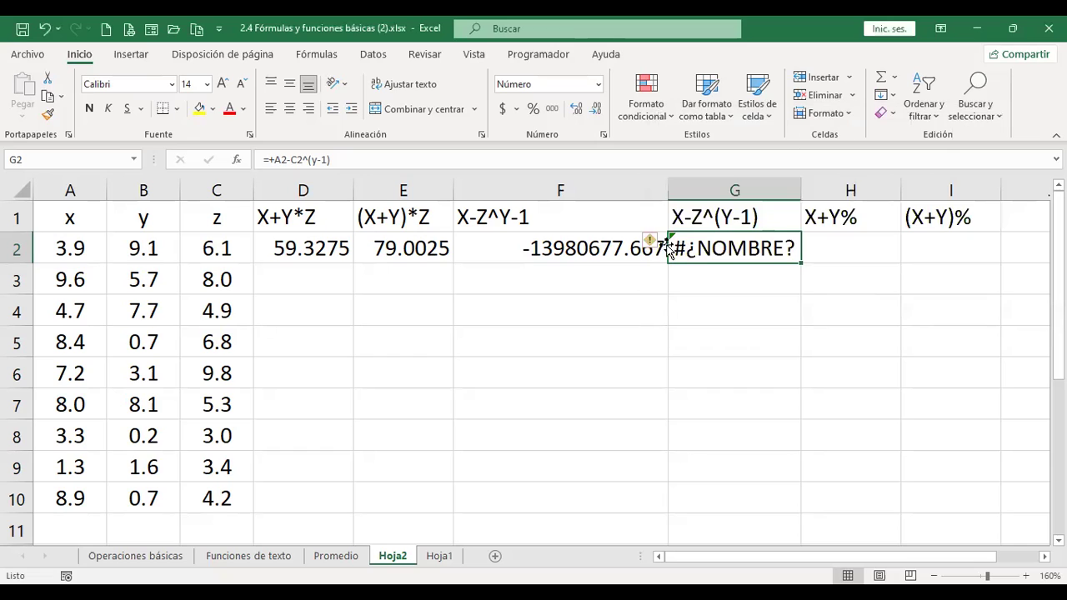
pyautogui.click(663, 245)
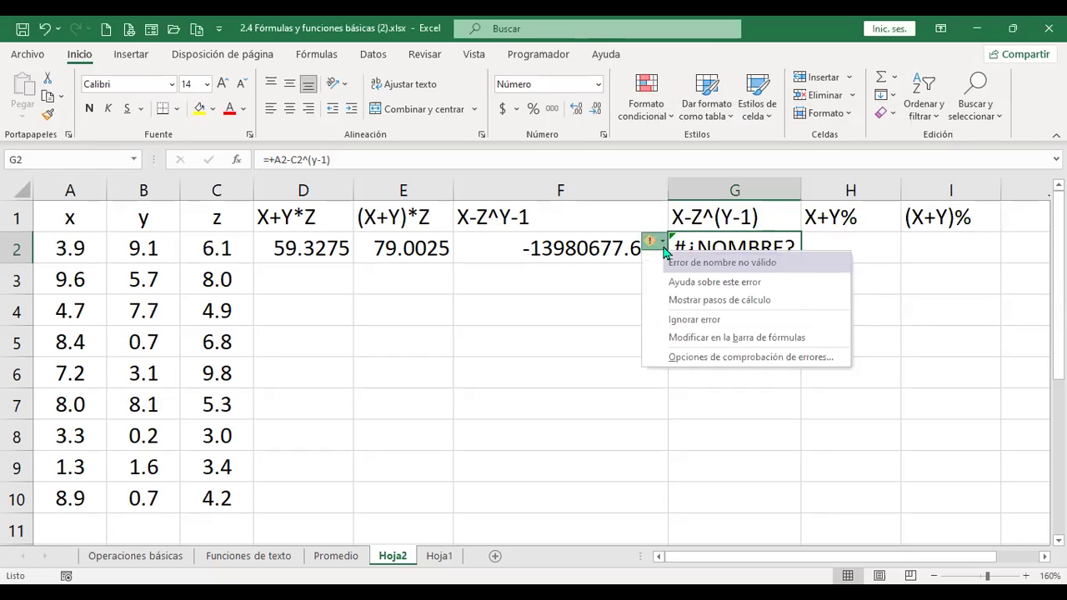
pyautogui.click(694, 319)
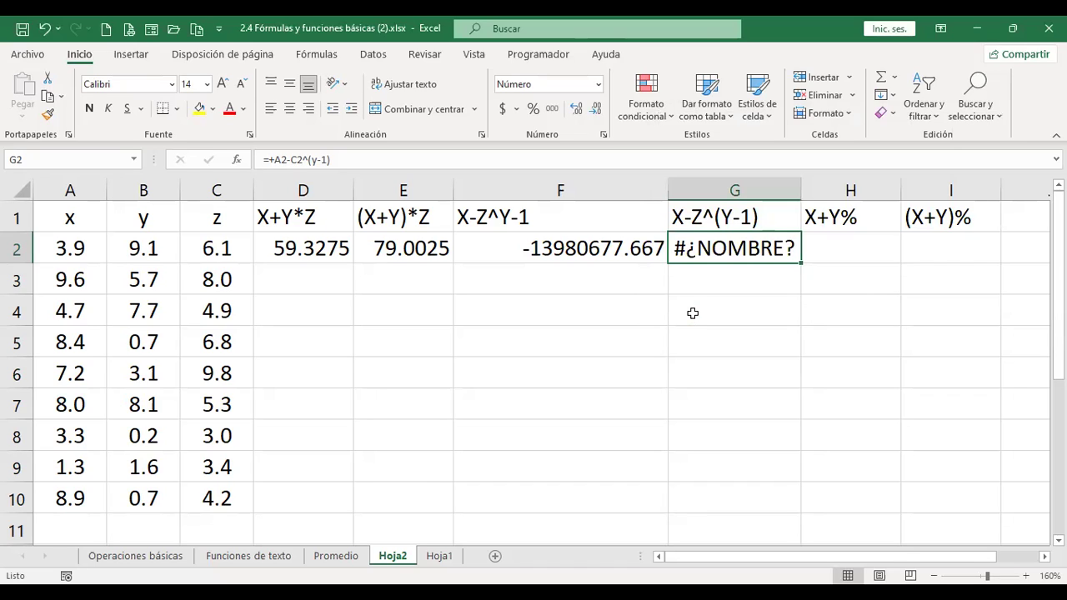
pyautogui.hotkey('ctrl', 'z')
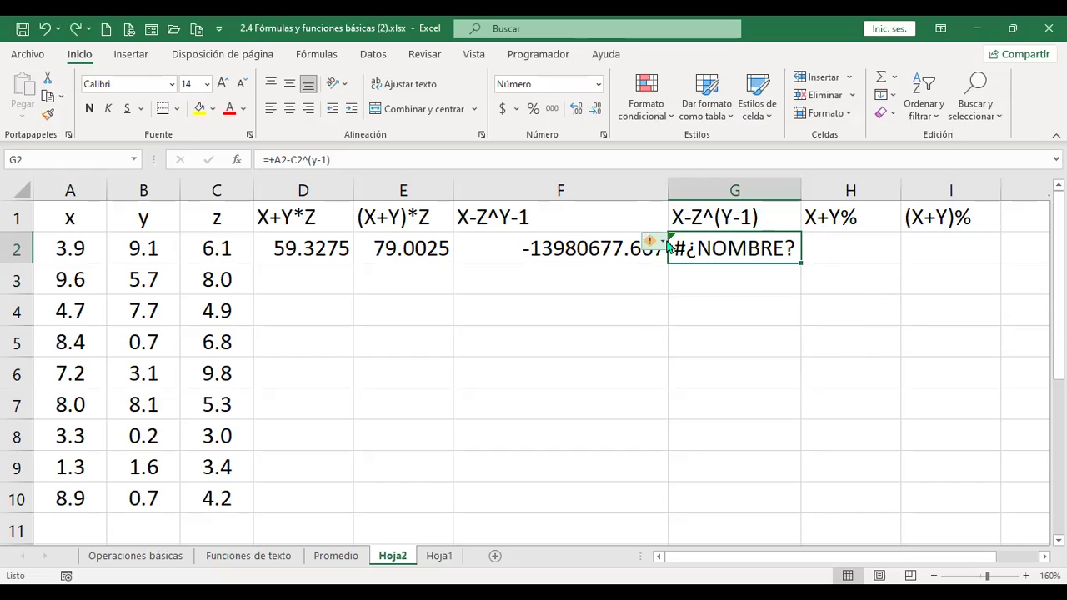
pyautogui.click(667, 245)
# - Replace the stray y in G2's formula with B2, so it returns -2295637.1
pyautogui.click(715, 338)
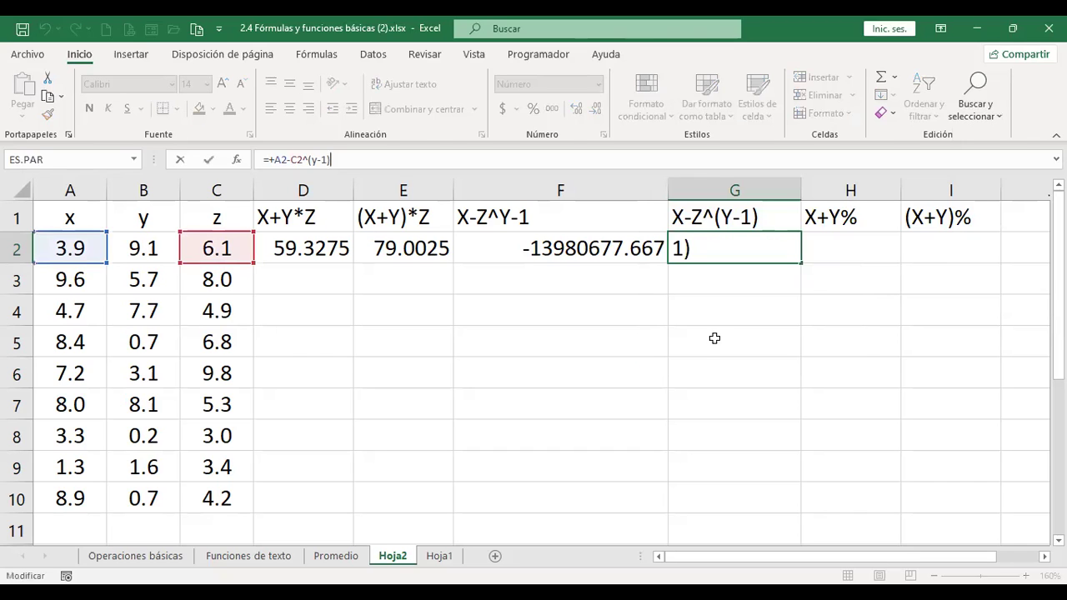
pyautogui.click(318, 160)
pyautogui.press('BackSpace')
pyautogui.click(144, 250)
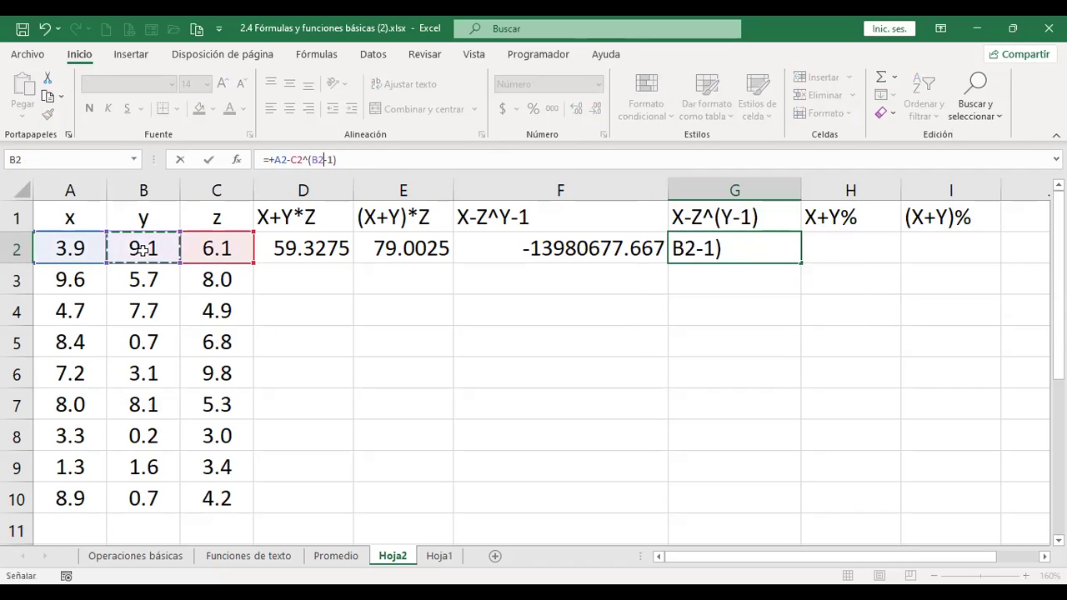
pyautogui.press('Return')
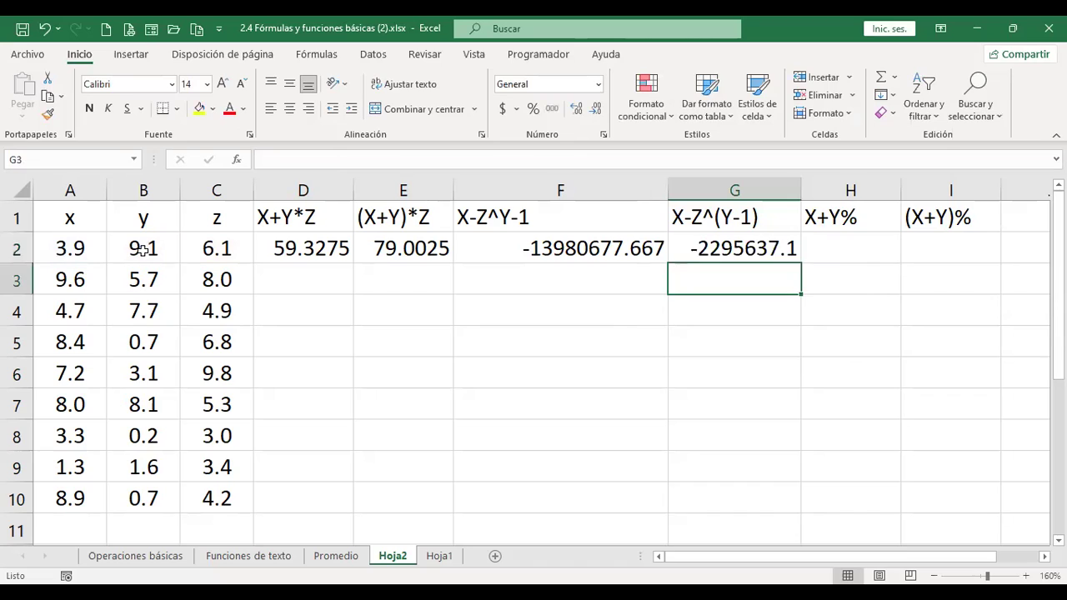
pyautogui.press('Up')
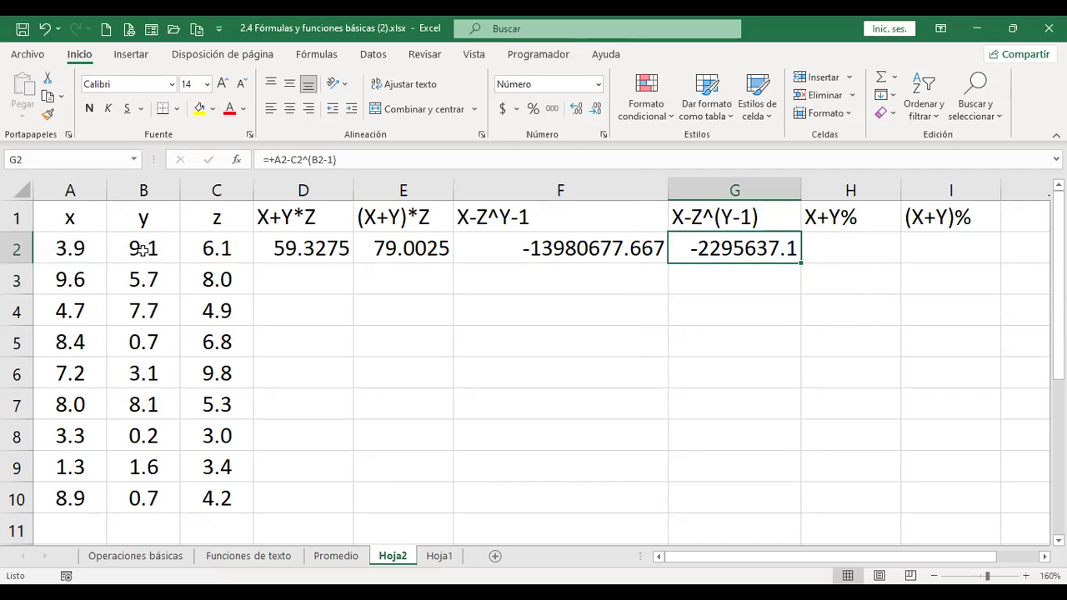
pyautogui.press('Right')
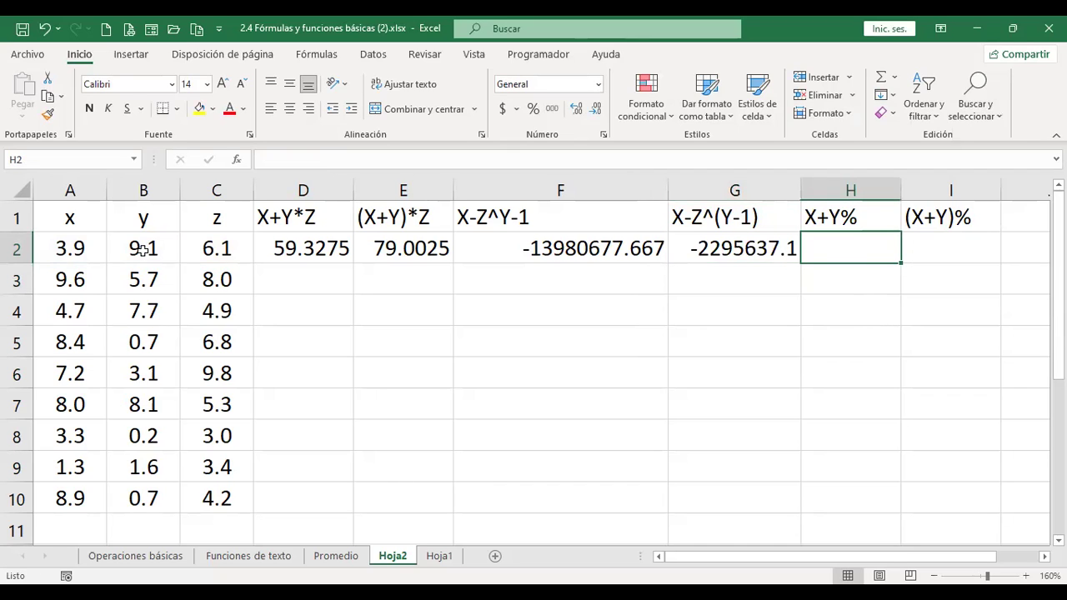
# - Enter =+A2+B2% in H2 for the X+Y% heading
pyautogui.write('+')
pyautogui.press('Left')
pyautogui.press('Left')
pyautogui.press('Left')
pyautogui.press('Left')
pyautogui.press('Left')
pyautogui.press('Left')
pyautogui.press('Left')
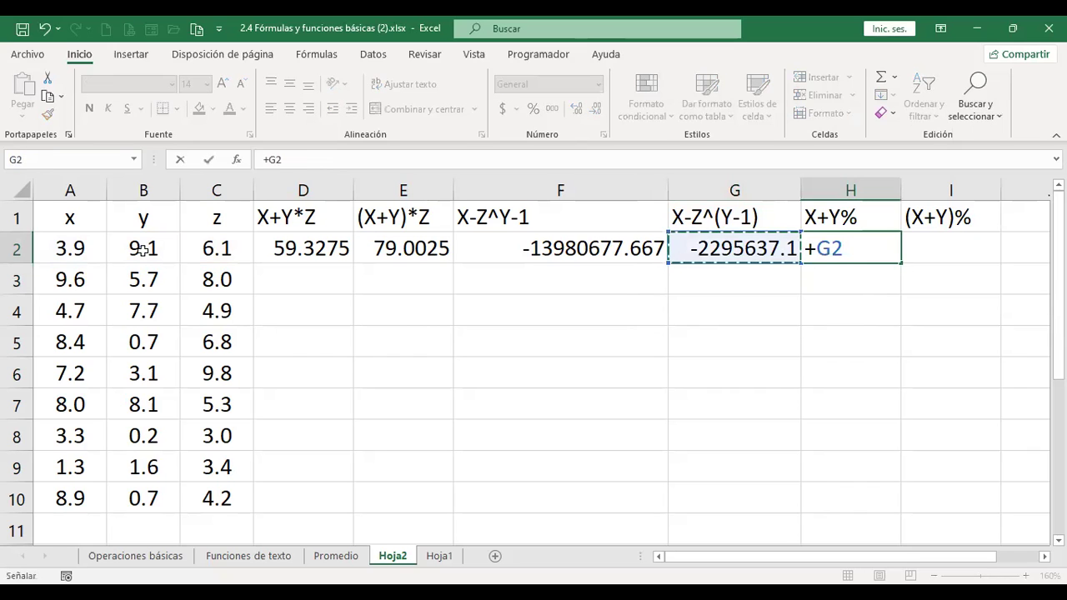
pyautogui.write('+')
pyautogui.press('Left')
pyautogui.press('Left')
pyautogui.press('Left')
pyautogui.press('Left')
pyautogui.press('Left')
pyautogui.press('Left')
pyautogui.press('Left')
pyautogui.press('Right')
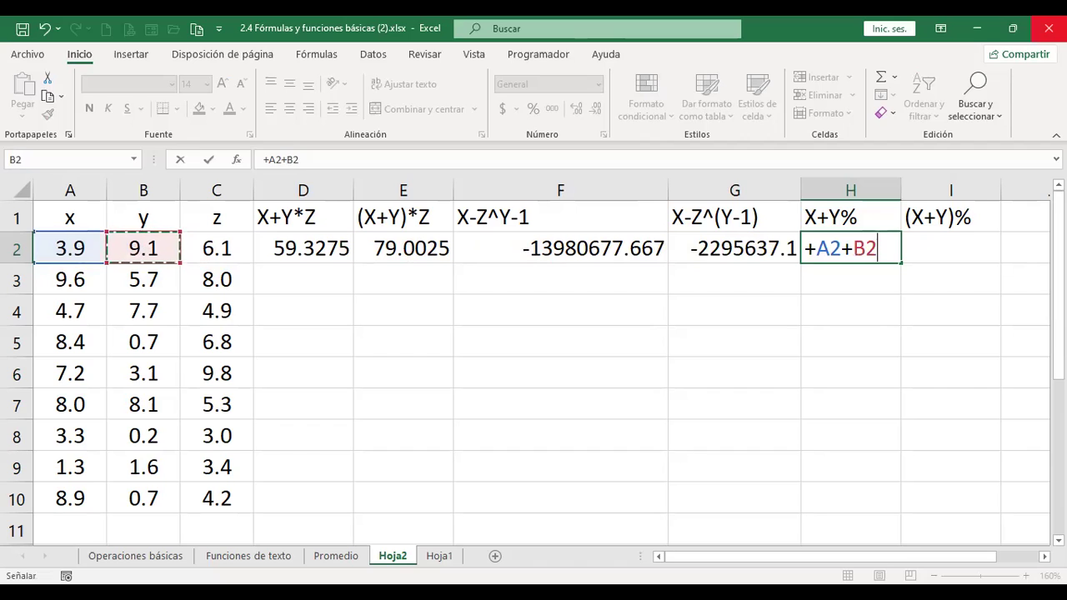
pyautogui.write('%')
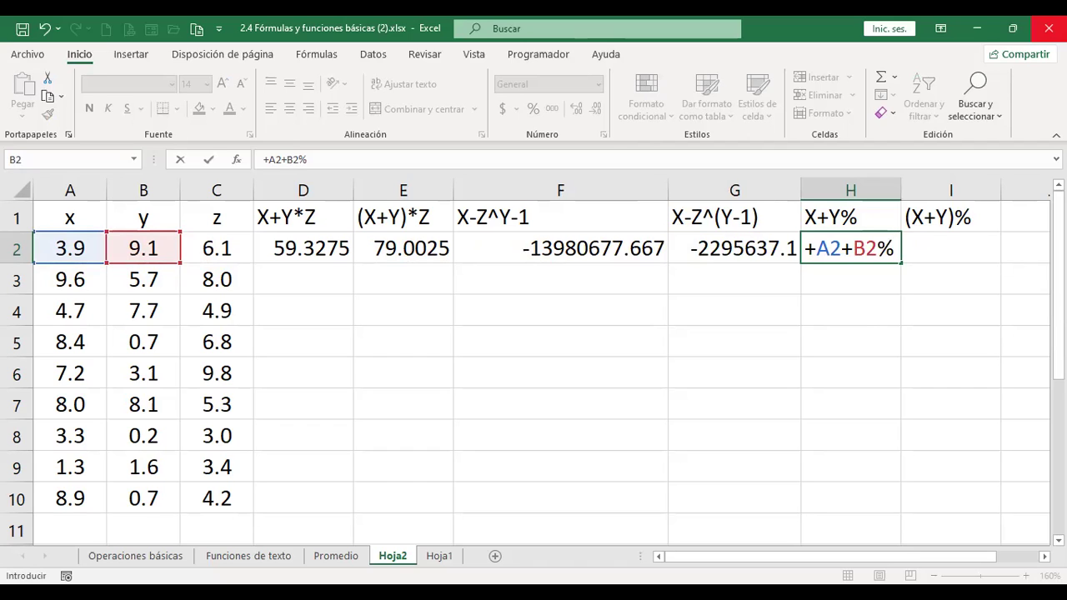
pyautogui.press('Return')
pyautogui.click(905, 247)
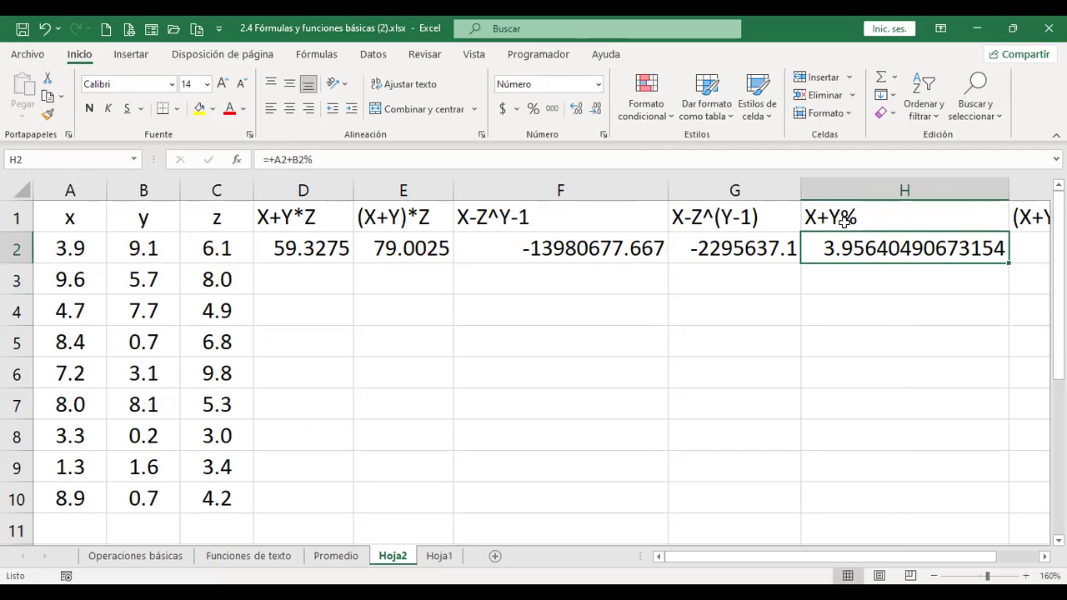
# - Round H2's display to three decimals (3.956) and autofit column H
pyautogui.click(597, 109)
pyautogui.click(597, 109)
pyautogui.click(597, 110)
pyautogui.click(597, 109)
pyautogui.click(597, 109)
pyautogui.click(597, 109)
pyautogui.click(597, 109)
pyautogui.click(597, 109)
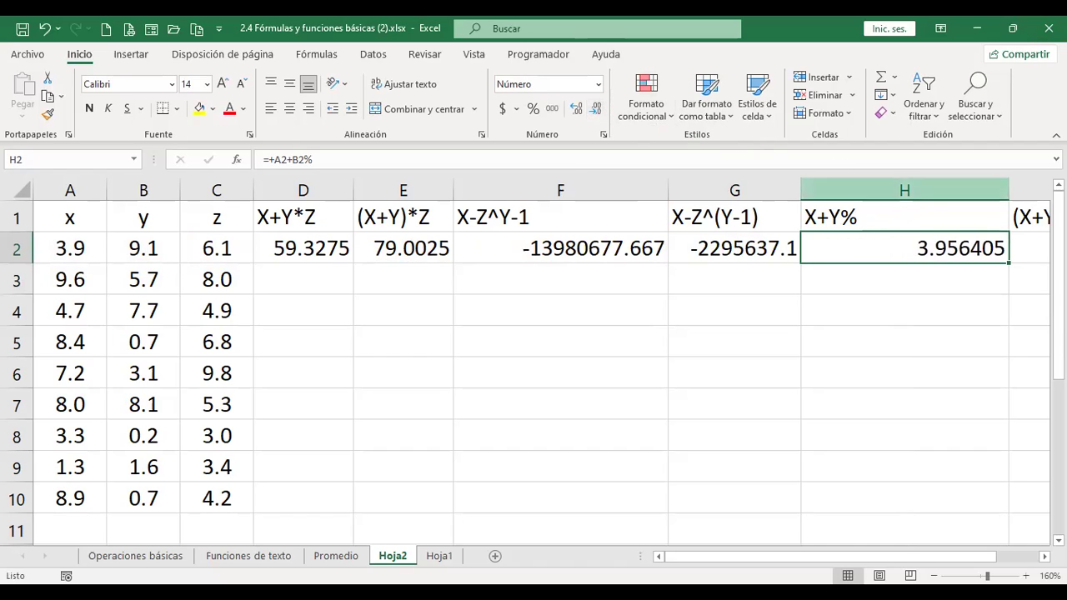
pyautogui.doubleClick(1017, 175)
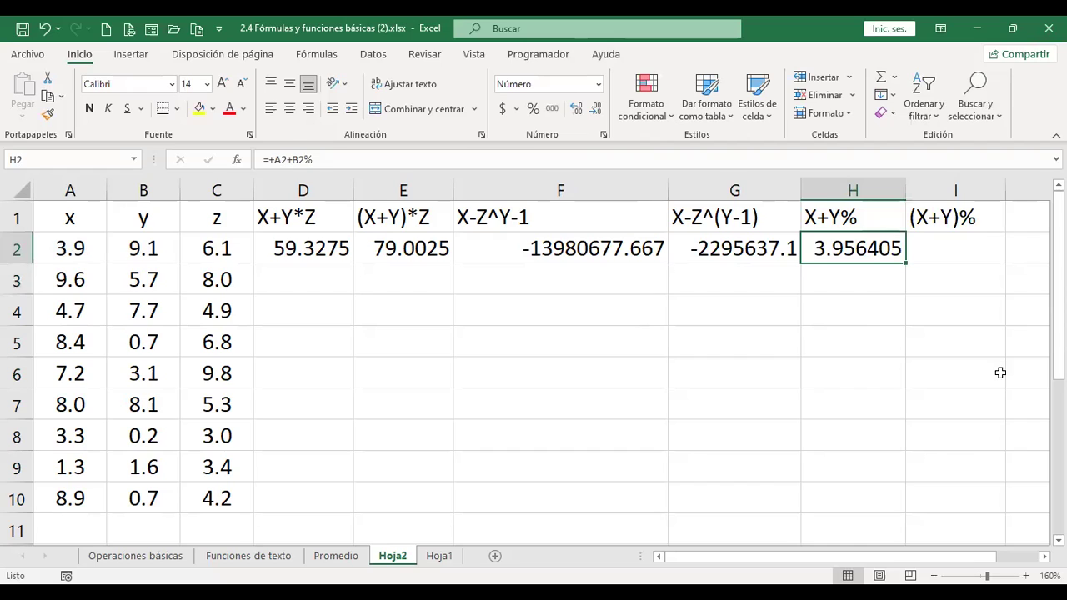
pyautogui.click(598, 109)
pyautogui.click(598, 109)
pyautogui.click(598, 109)
pyautogui.click(946, 248)
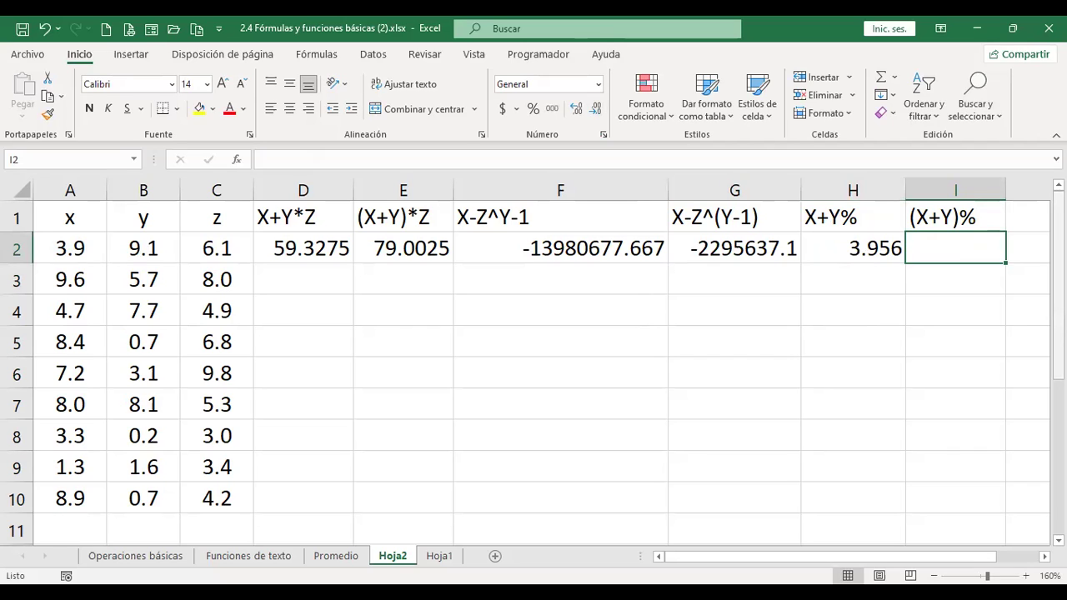
# - Enter =+(A2+B2)% in I2 and reduce it to three decimals, showing 0.130
pyautogui.write('+')
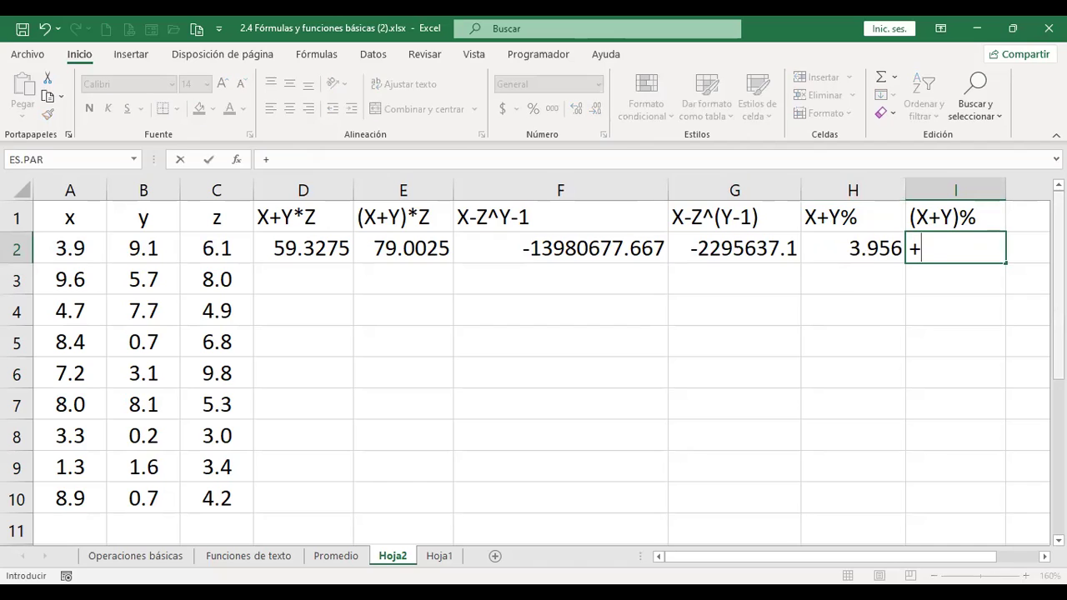
pyautogui.write('(')
pyautogui.press('Left')
pyautogui.press('Left')
pyautogui.press('Left')
pyautogui.press('Left')
pyautogui.press('Left')
pyautogui.press('Left')
pyautogui.press('Left')
pyautogui.press('Left')
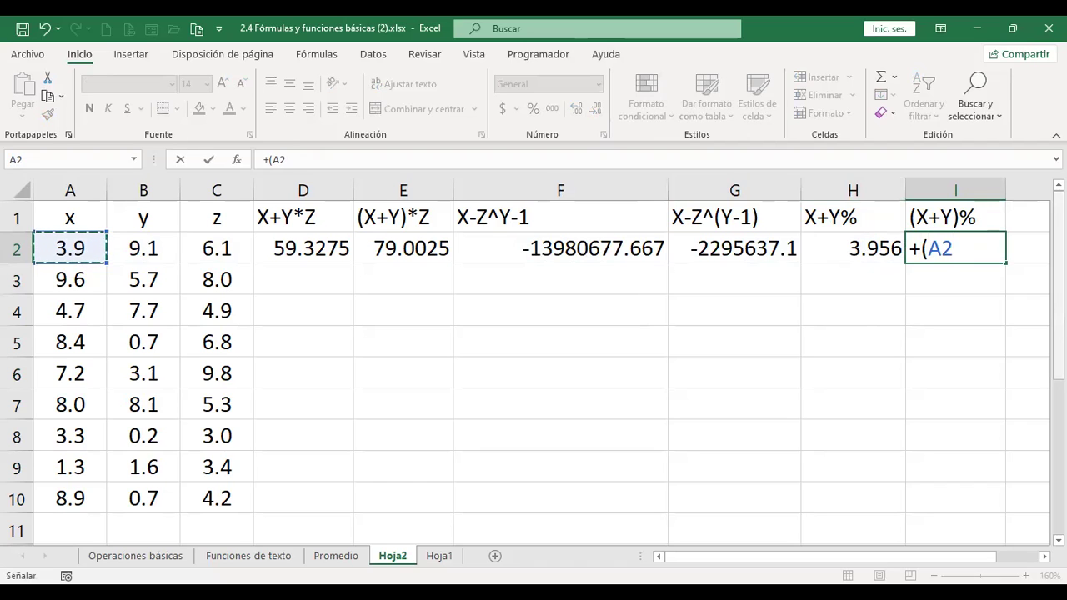
pyautogui.write('+')
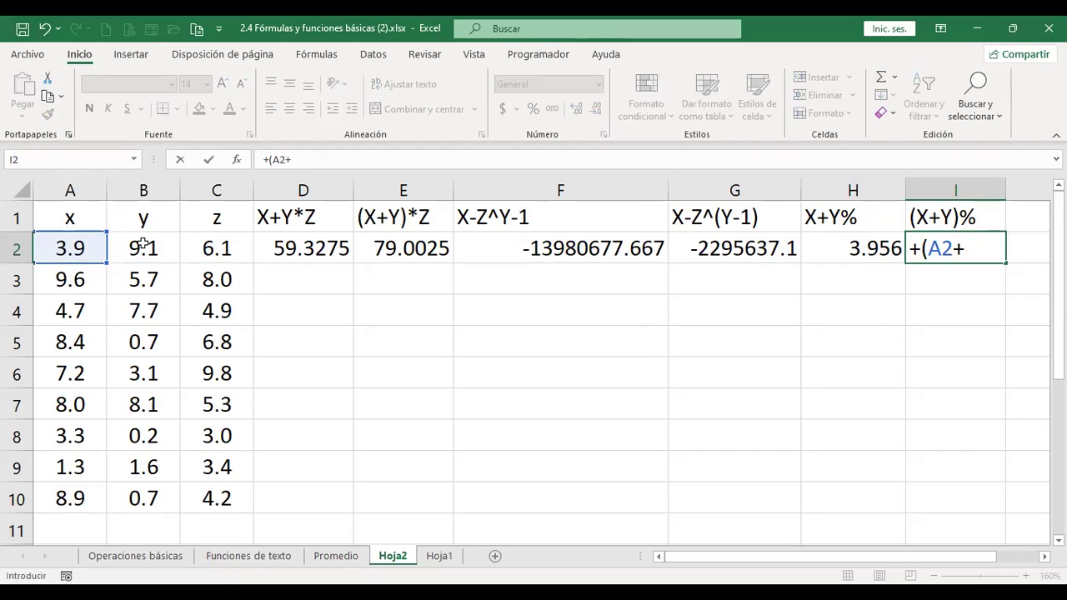
pyautogui.click(144, 243)
pyautogui.write(')')
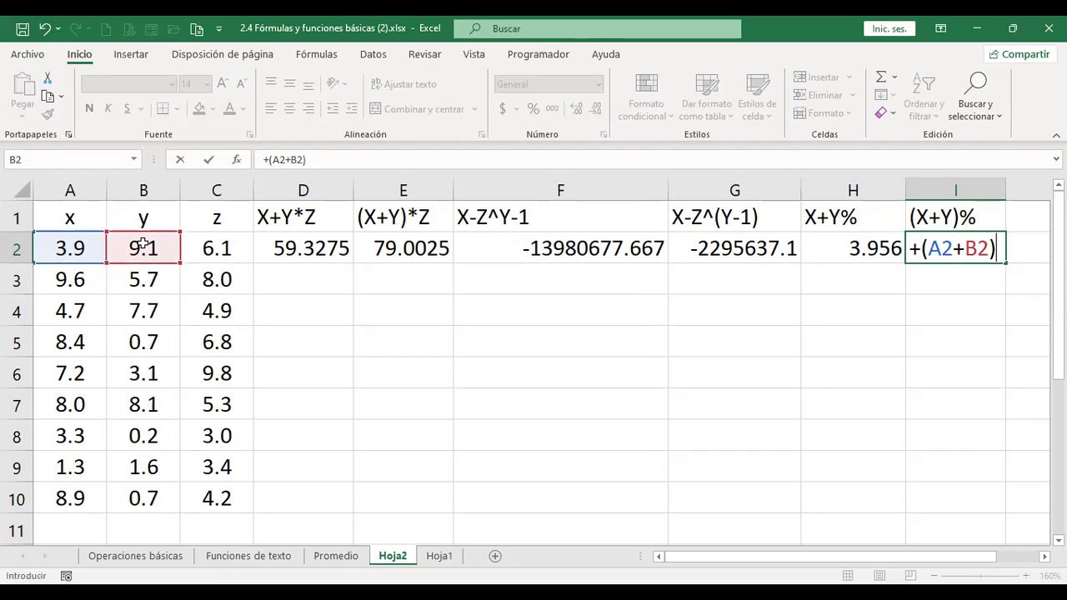
pyautogui.write('%')
pyautogui.press('Return')
pyautogui.press('Up')
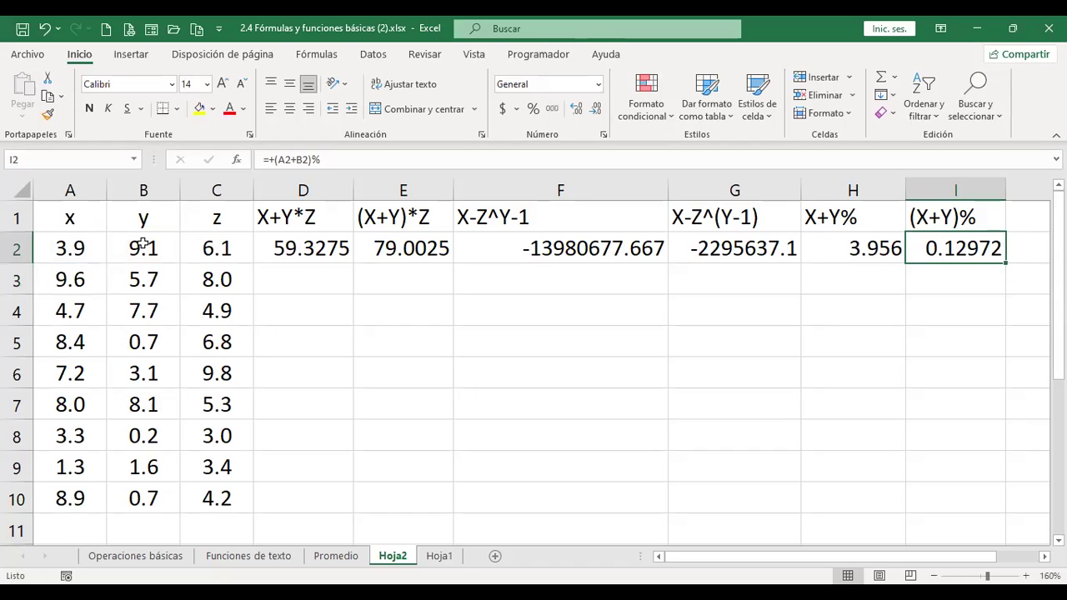
pyautogui.click(598, 109)
pyautogui.click(598, 109)
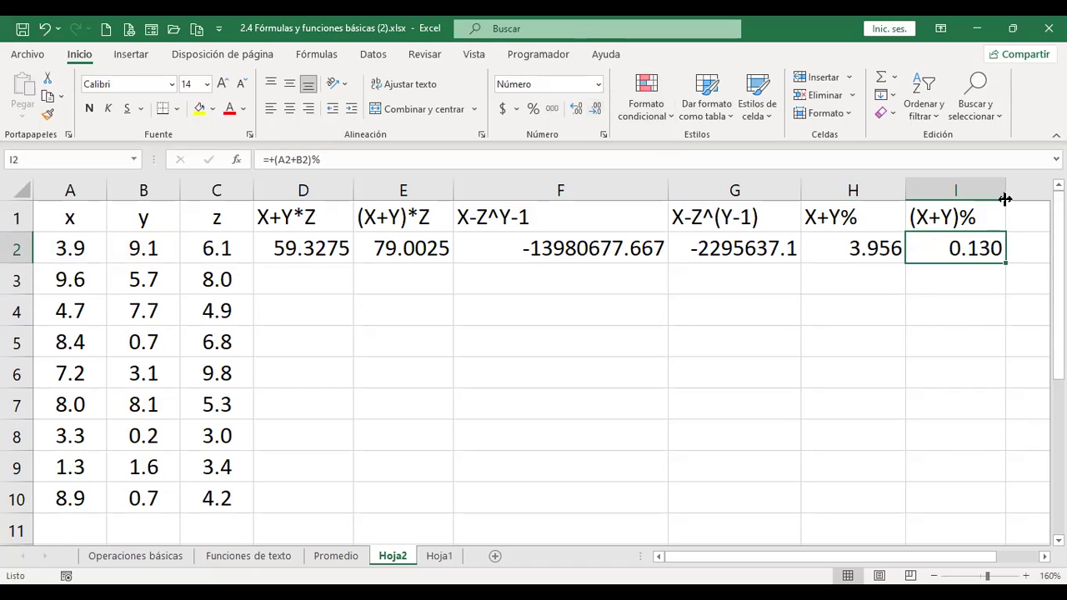
# - Fill the D2:I2 formulas down through row 10
pyautogui.moveTo(319, 247); pyautogui.dragTo(959, 256)
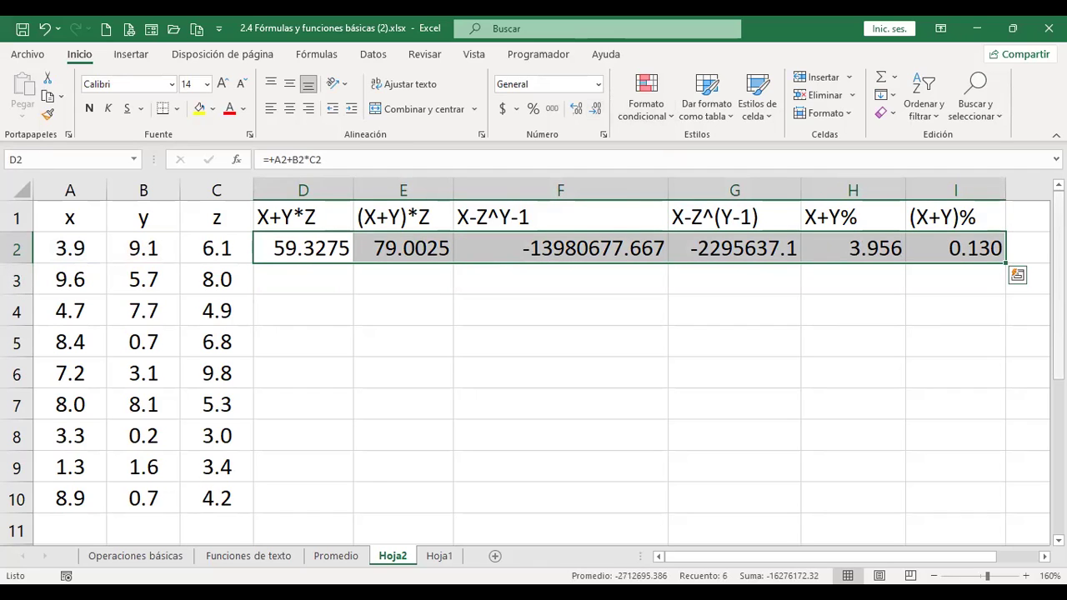
pyautogui.moveTo(1004, 264); pyautogui.dragTo(992, 473)
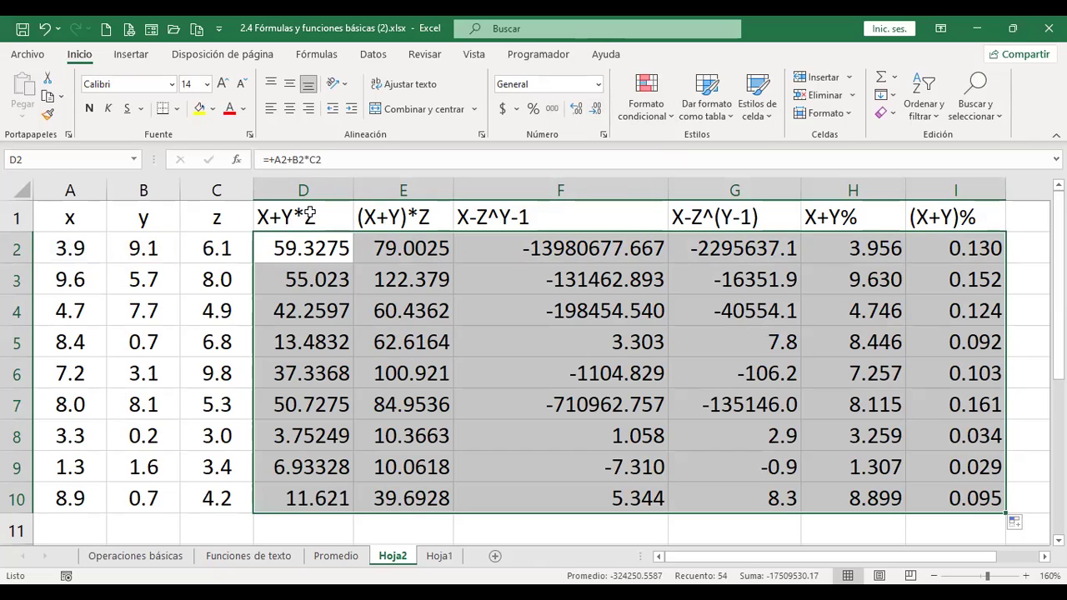
pyautogui.click(424, 215)
# - Narrow column F by dragging its right border left
pyautogui.click(300, 215)
pyautogui.click(389, 215)
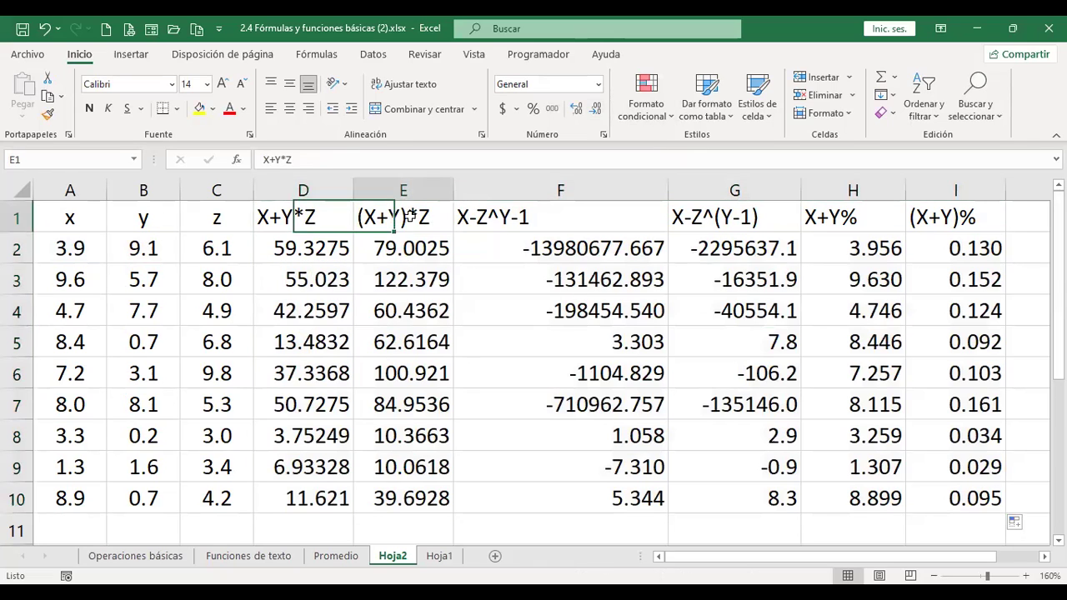
pyautogui.click(553, 215)
pyautogui.moveTo(663, 190); pyautogui.dragTo(618, 205)
pyautogui.click(725, 215)
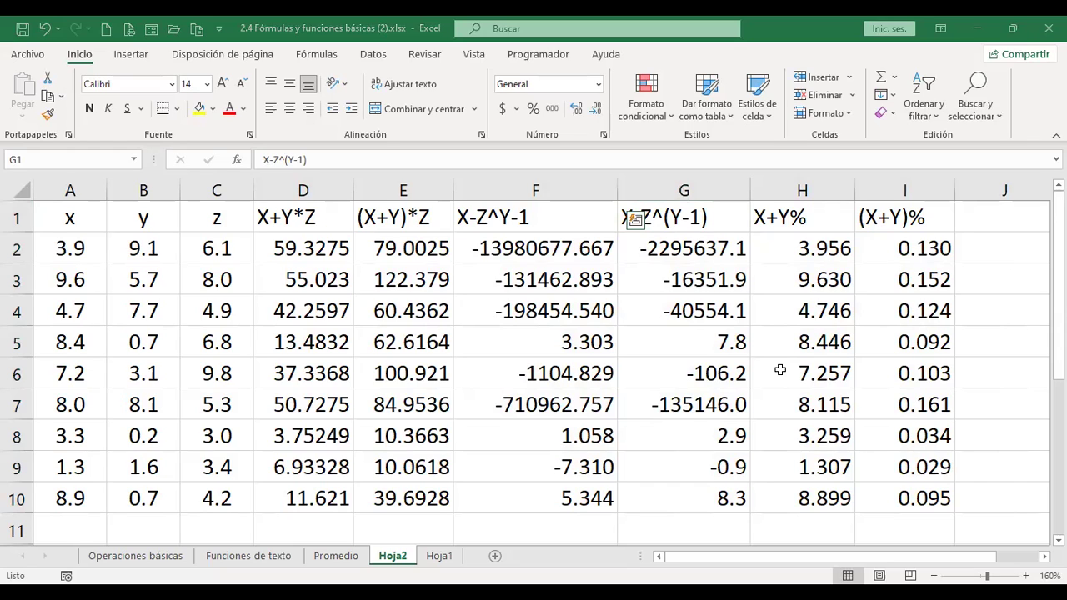
# - Insert a new blank sheet, Hoja3, after Hoja1
pyautogui.click(440, 557)
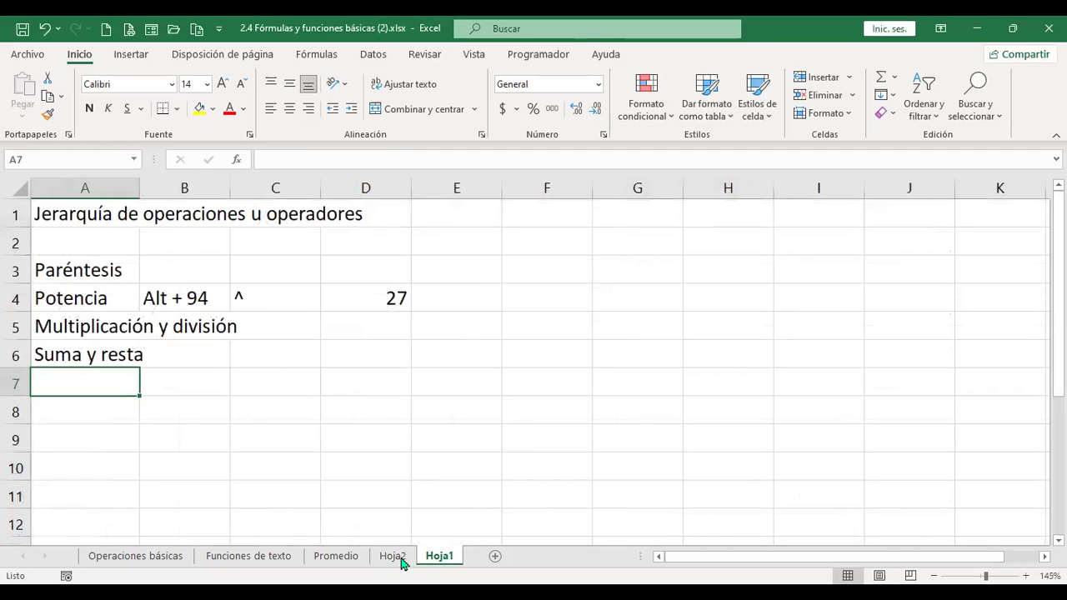
pyautogui.click(496, 557)
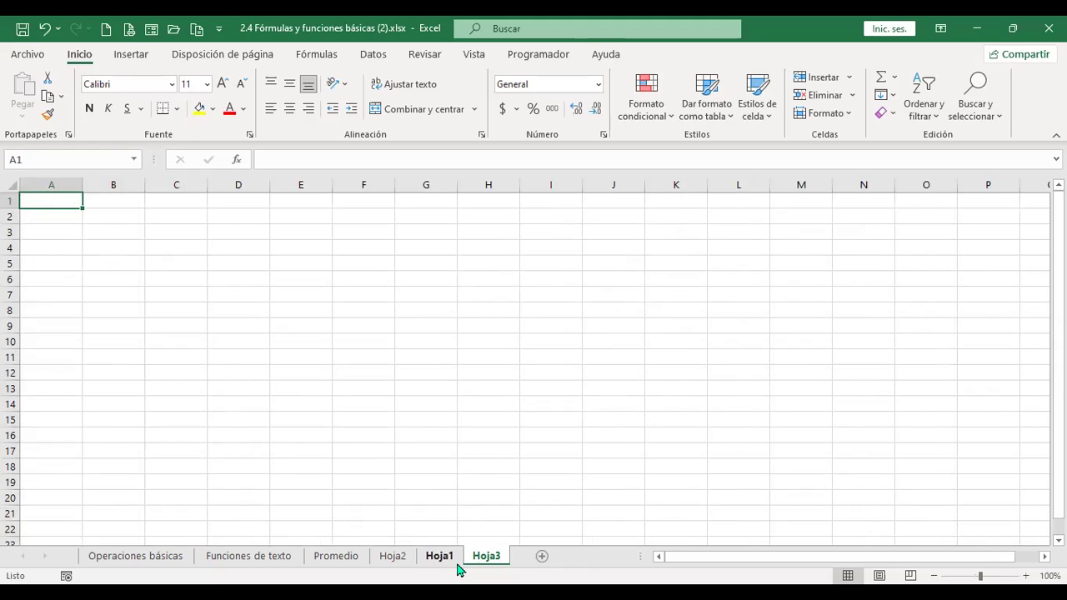
# - Set the font size of the entire Hoja3 sheet to 14
pyautogui.click(8, 184)
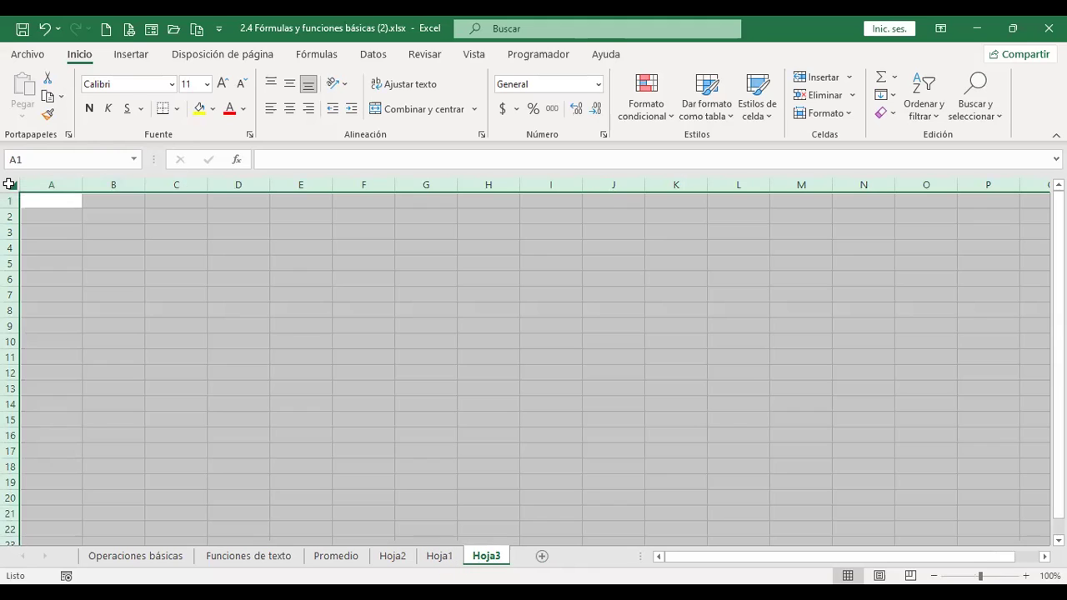
pyautogui.scroll(2, 303, 356)
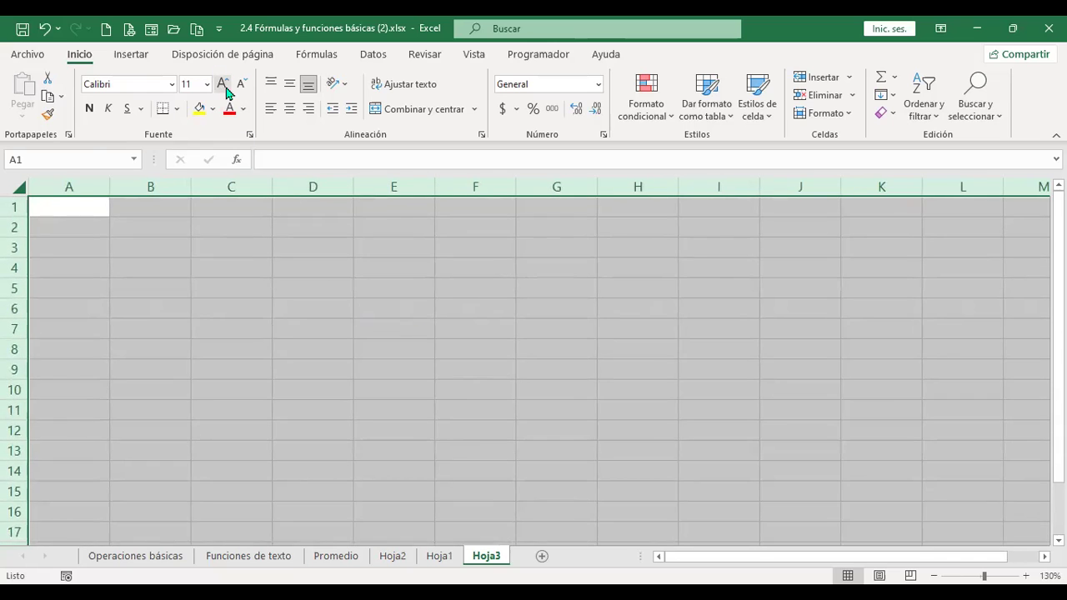
pyautogui.click(226, 86)
pyautogui.click(225, 86)
pyautogui.click(86, 207)
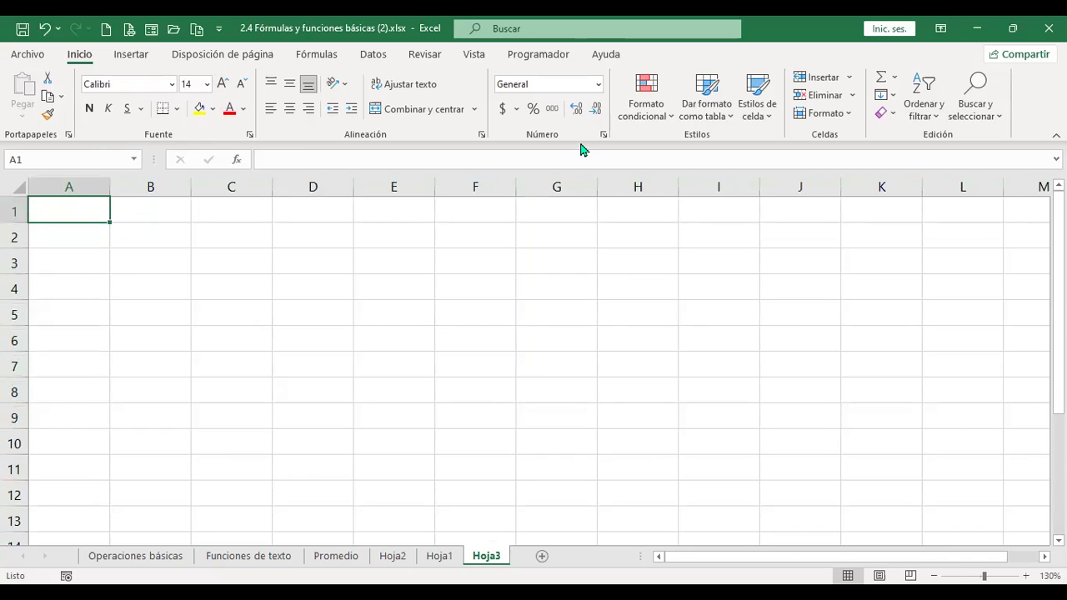
# - Type the title 'Operadores de comparación u operadores lógicos' in A1
pyautogui.write('Operadores de compra')
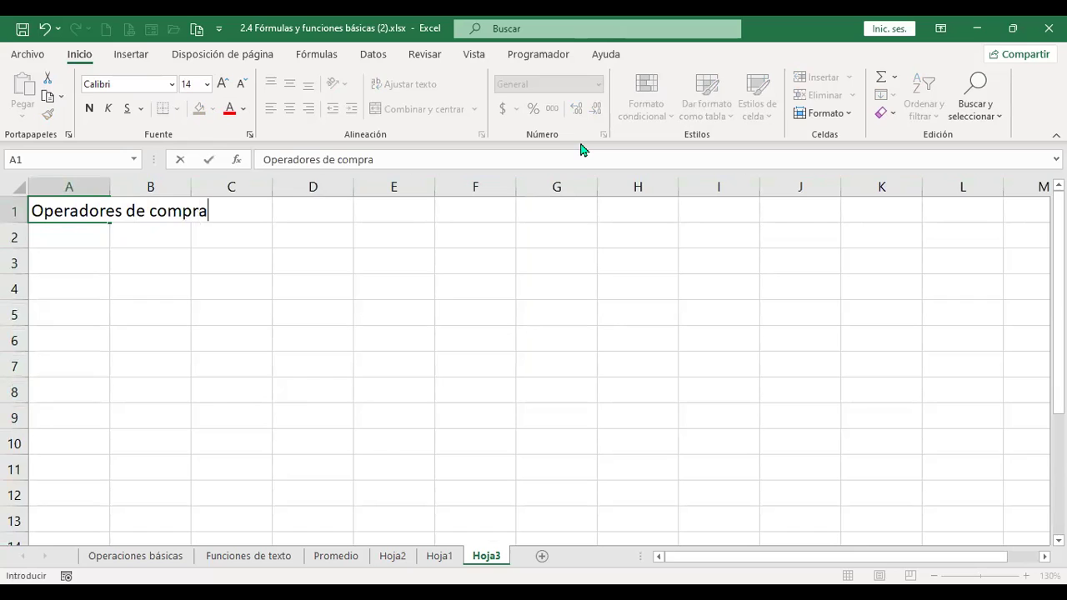
pyautogui.press('BackSpace')
pyautogui.press('BackSpace')
pyautogui.write('aración')
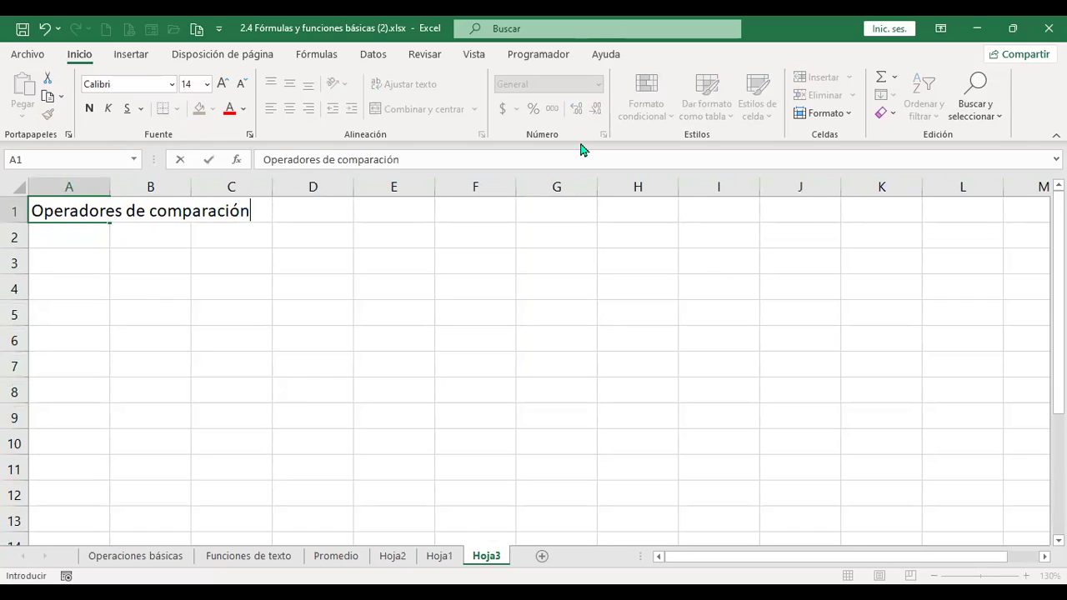
pyautogui.press('Return')
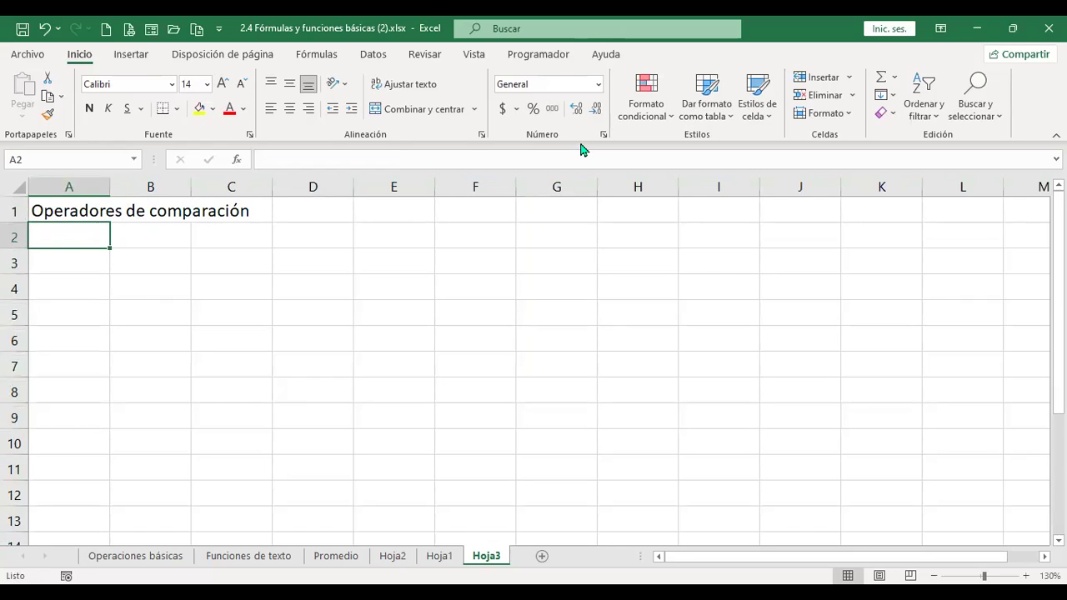
pyautogui.press('Up')
pyautogui.press('F2')
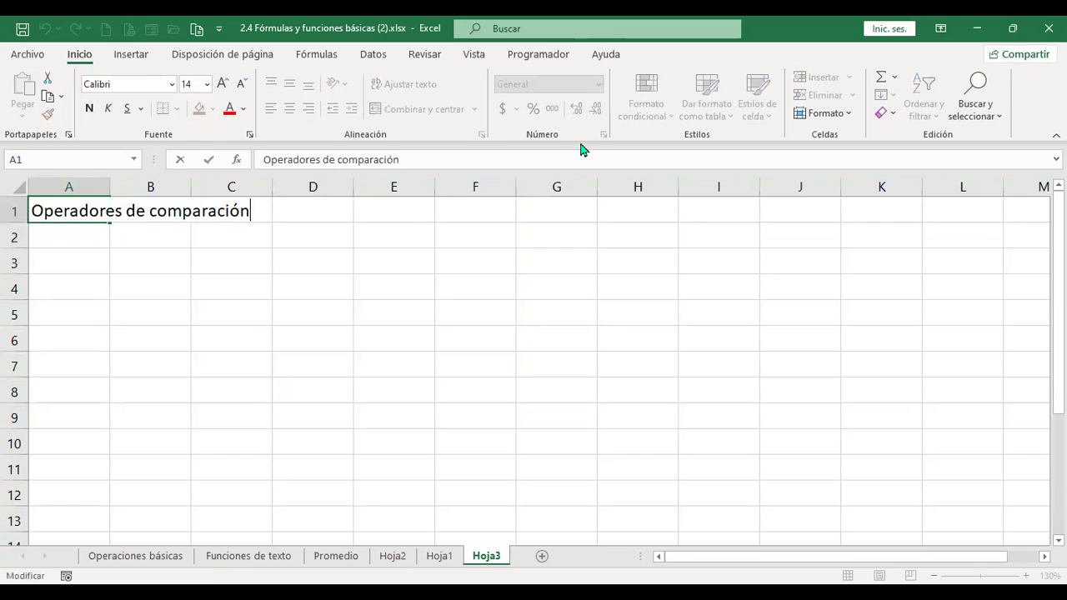
pyautogui.write('u operado')
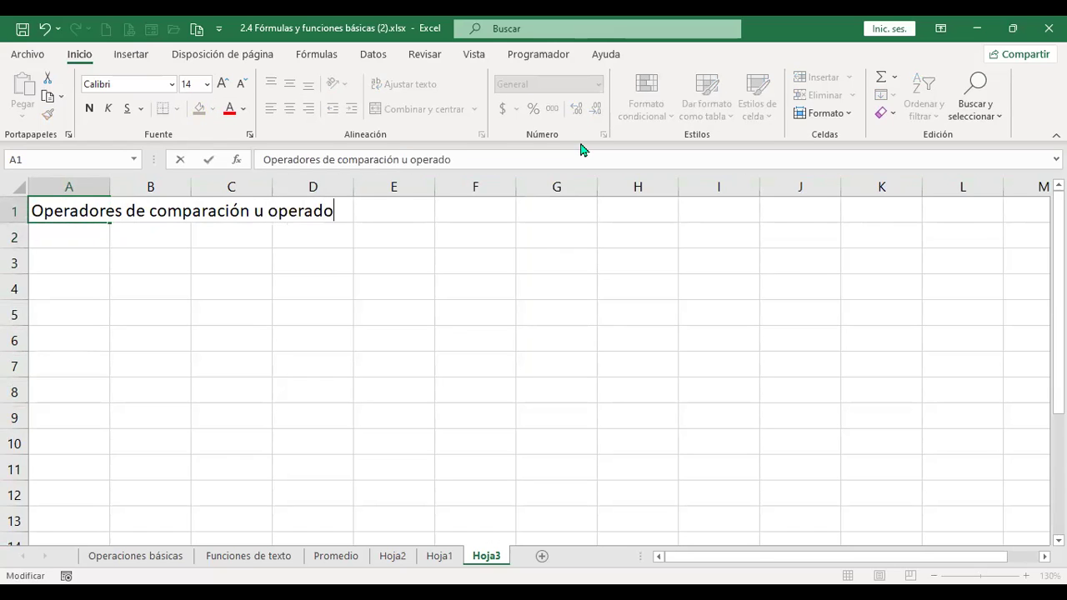
pyautogui.write('res lógio')
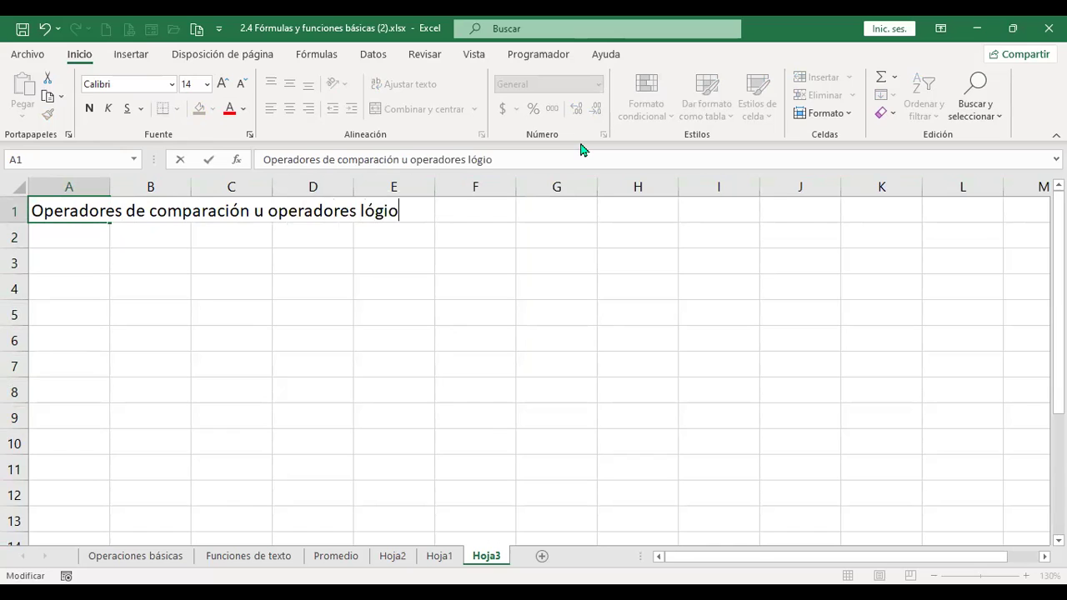
pyautogui.press('BackSpace')
pyautogui.write('cos')
pyautogui.press('Return')
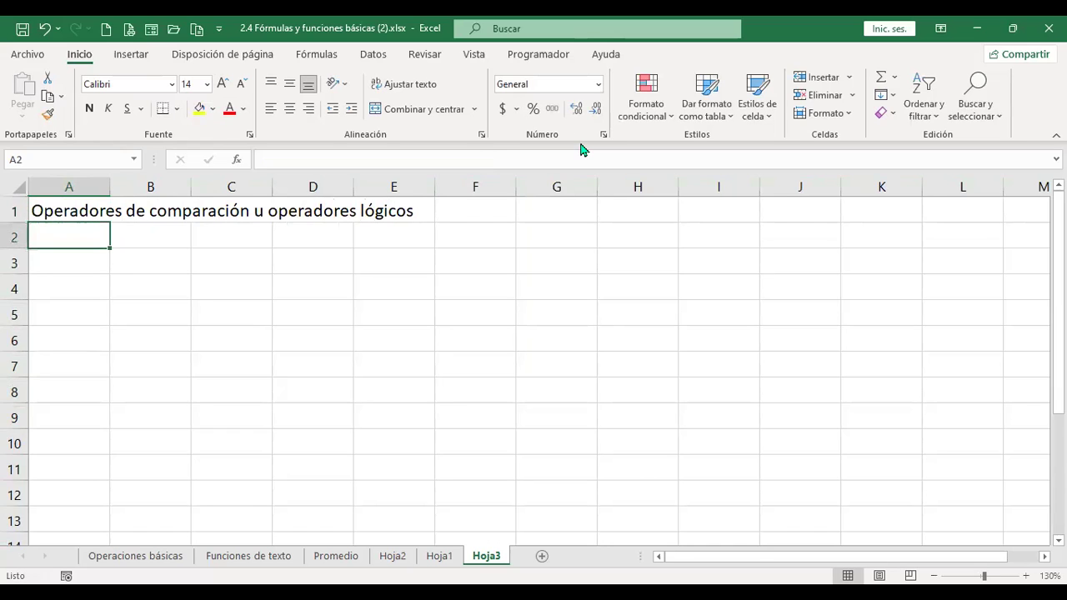
pyautogui.click(83, 255)
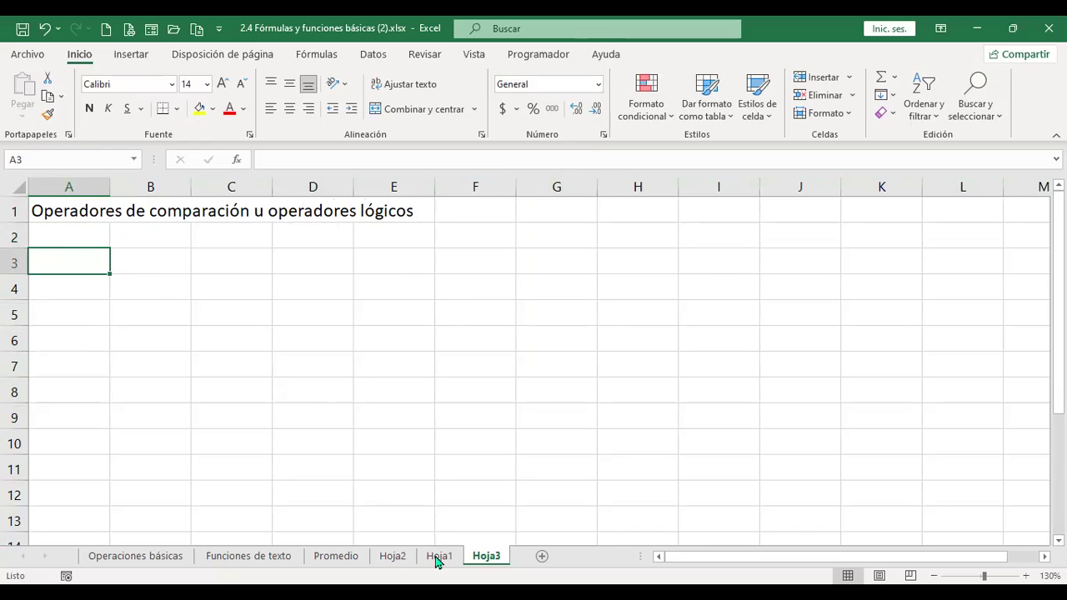
# - Copy the x, y, z data in A1:C10 from Hoja2 into Hoja3 starting at A3
pyautogui.click(393, 558)
pyautogui.moveTo(81, 219); pyautogui.dragTo(209, 488)
pyautogui.hotkey('ctrl', 'c')
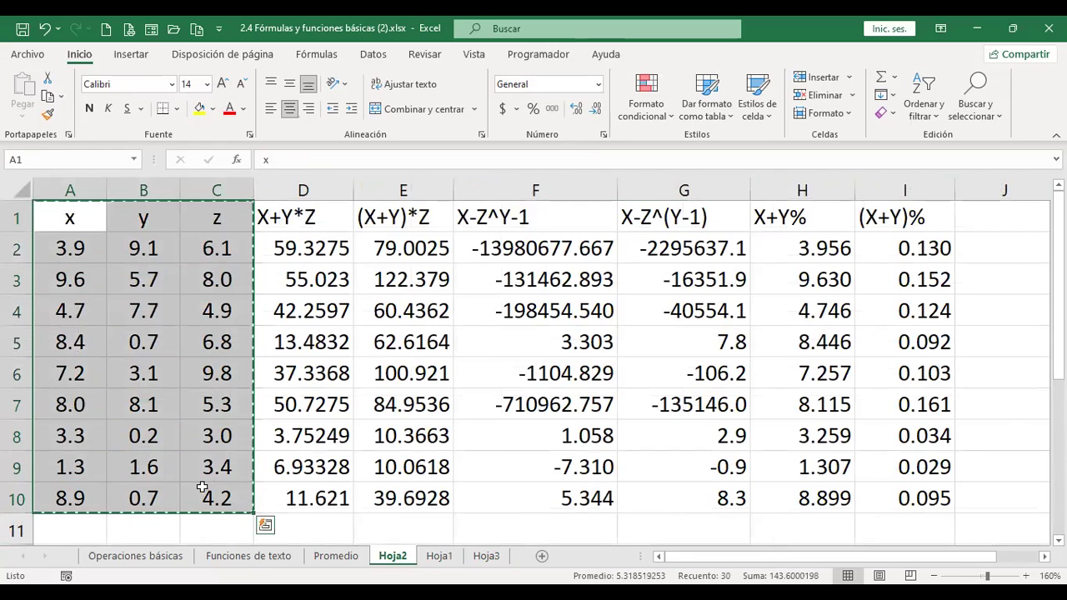
pyautogui.click(488, 557)
pyautogui.hotkey('ctrl', 'v')
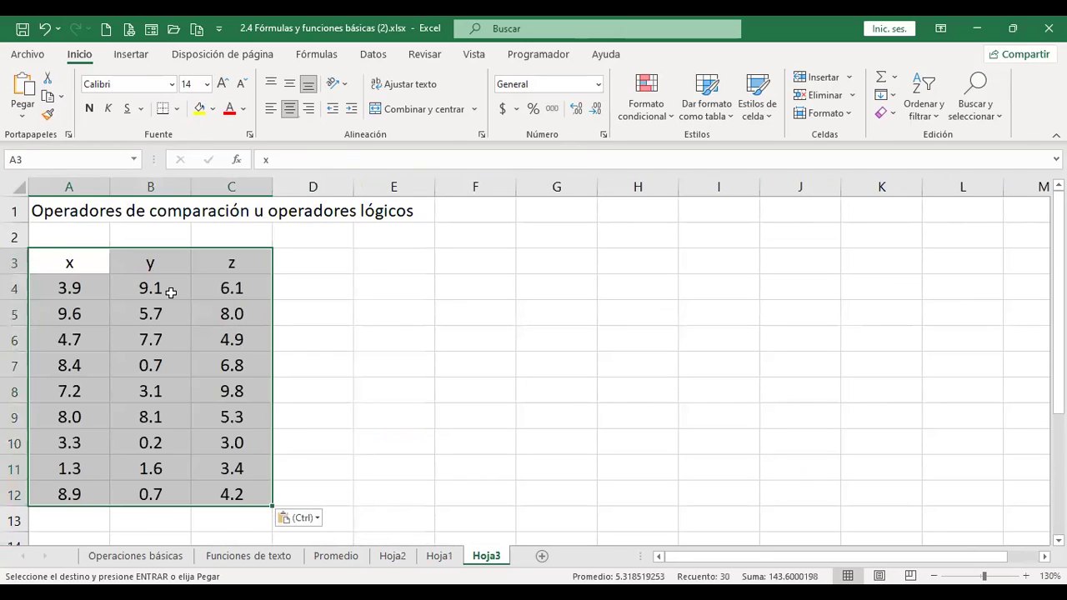
pyautogui.click(171, 292)
pyautogui.click(301, 260)
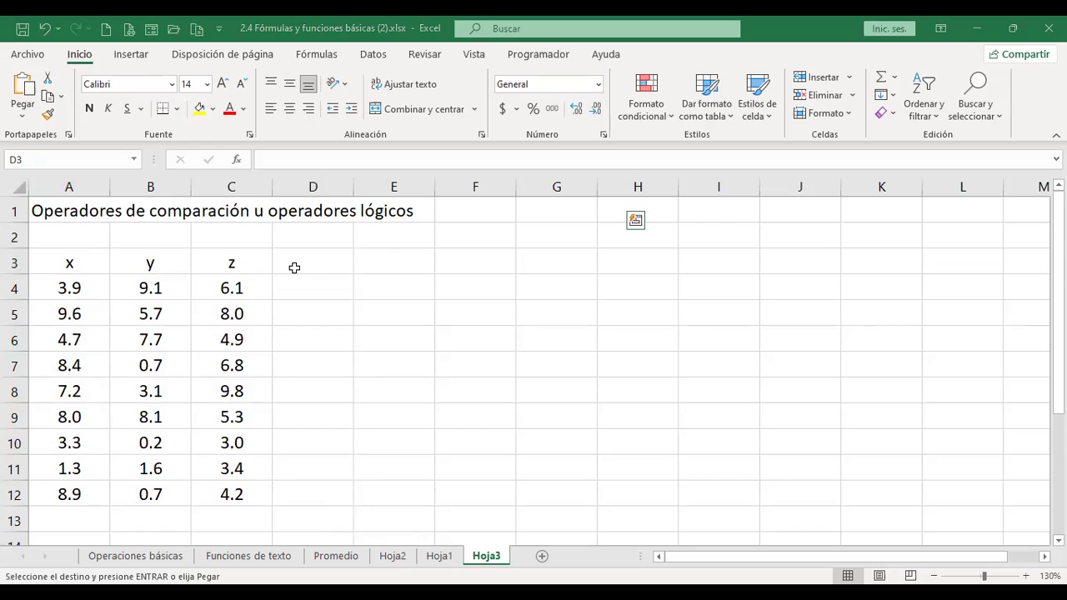
# - Paste the six comparison headers X=Y through X<>(Y+Z)/2 into D3:I3 and autofit columns G and I
pyautogui.click(22, 121)
pyautogui.click(43, 160)
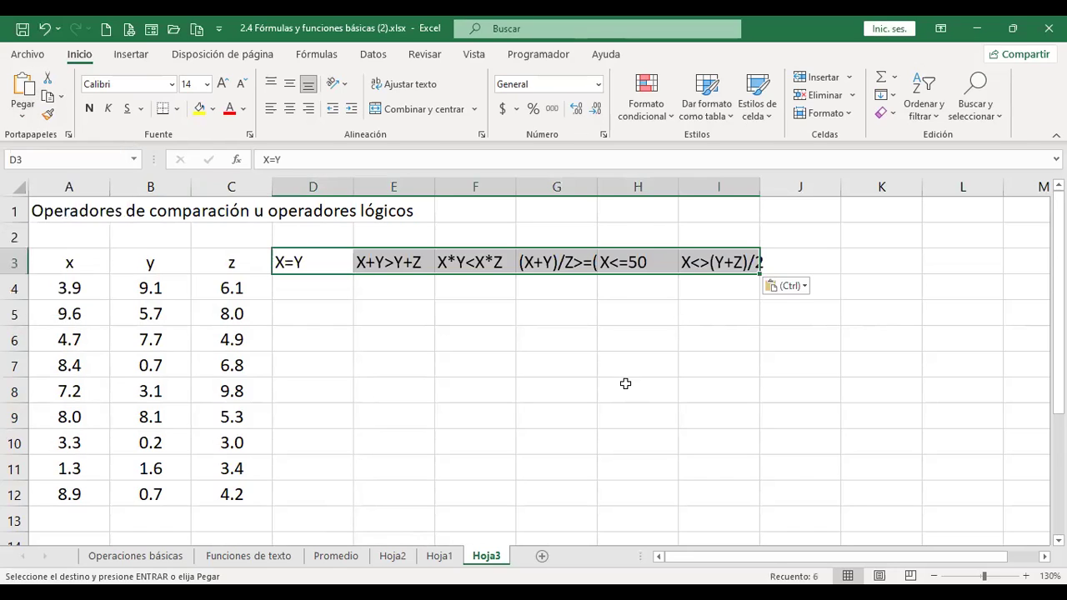
pyautogui.click(494, 339)
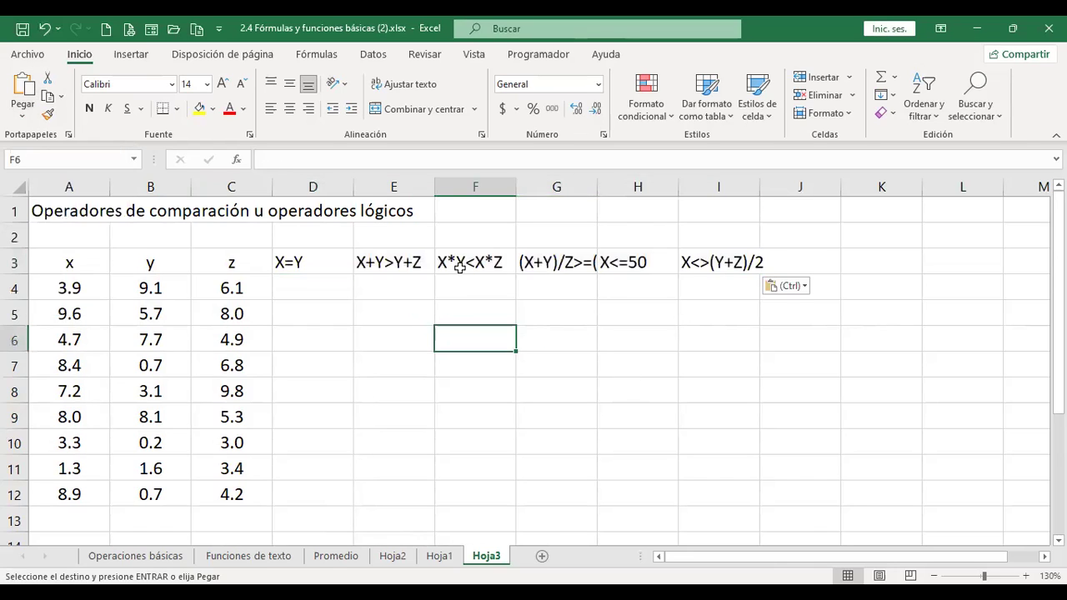
pyautogui.doubleClick(597, 186)
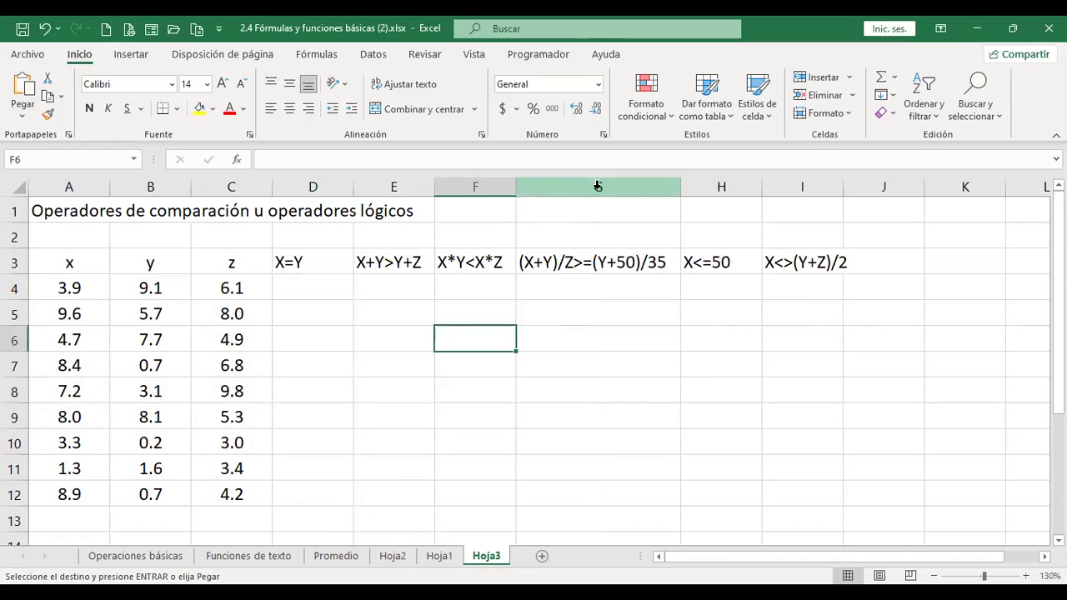
pyautogui.doubleClick(844, 191)
pyautogui.click(329, 286)
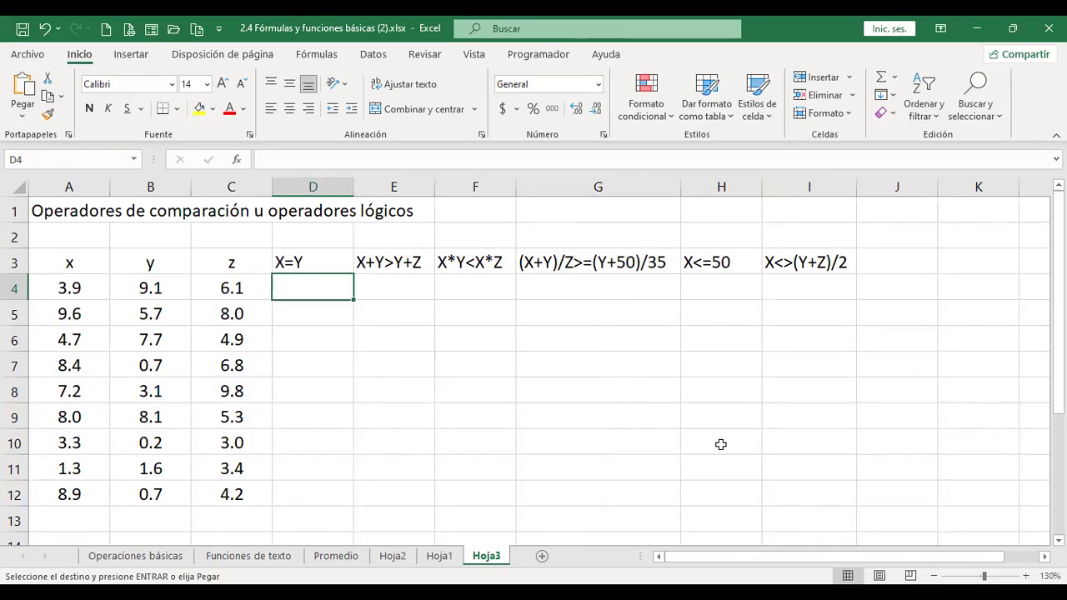
# - Enter the X=Y comparison +A4=B4 in D4
pyautogui.moveTo(90, 290); pyautogui.dragTo(112, 287)
pyautogui.hotkey('ctrl', 'v')
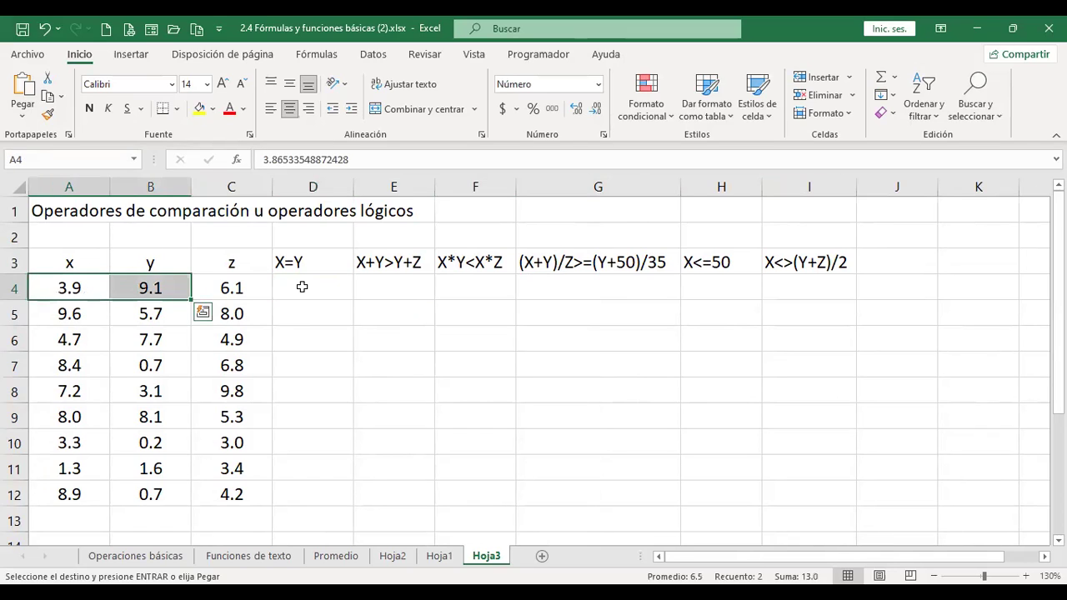
pyautogui.click(302, 287)
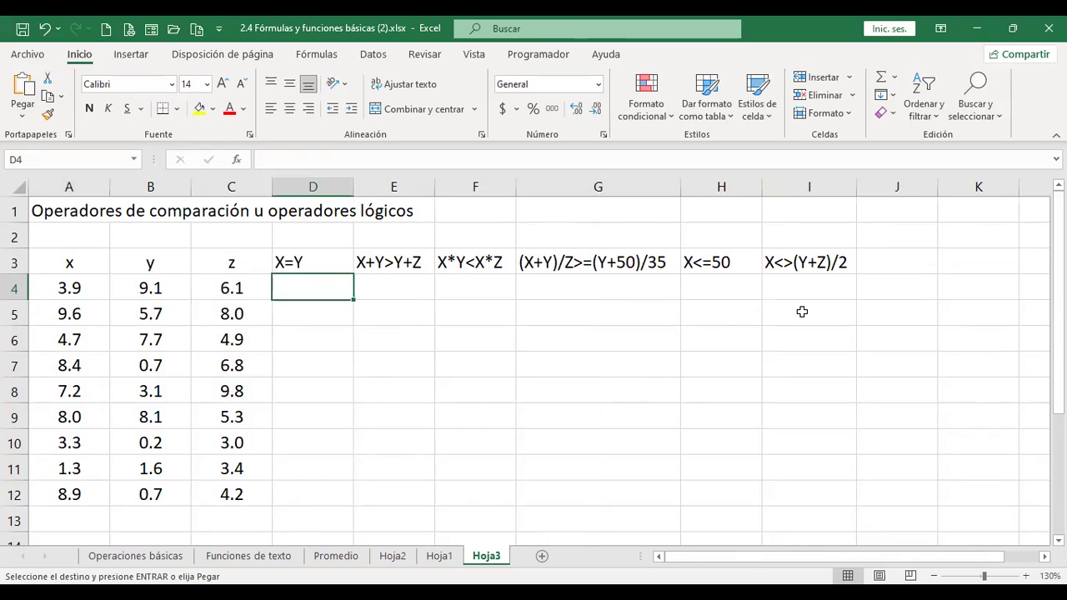
pyautogui.write('+')
pyautogui.press('Left')
pyautogui.press('Left')
pyautogui.press('Left')
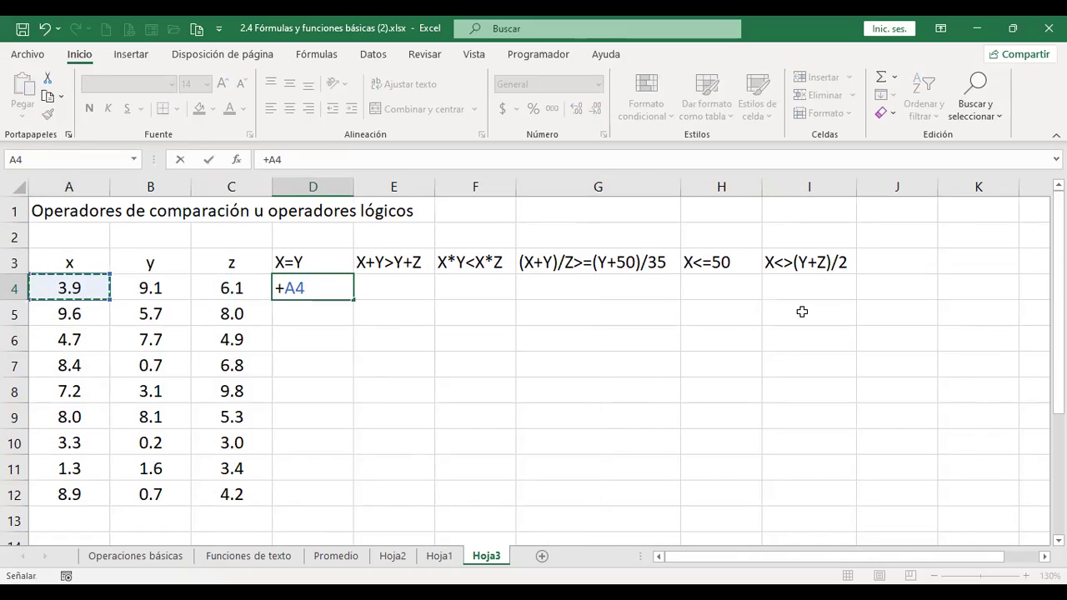
pyautogui.write('=')
pyautogui.press('Left')
pyautogui.press('Left')
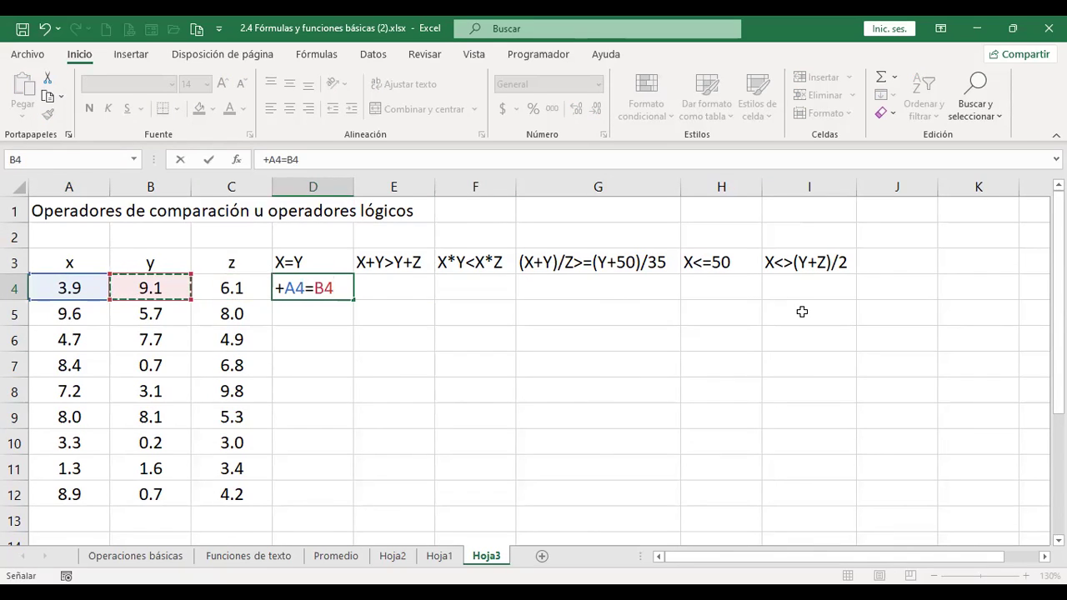
pyautogui.press('Return')
# - Check D4's FALSO result and compare the x, y and z values across row 4
pyautogui.press('Up')
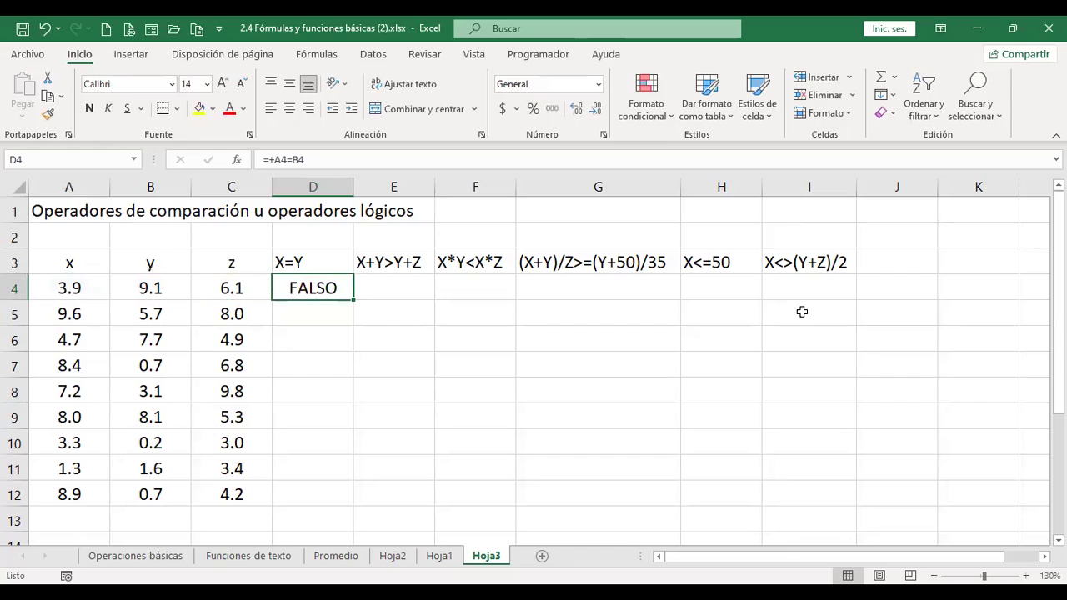
pyautogui.press('Right')
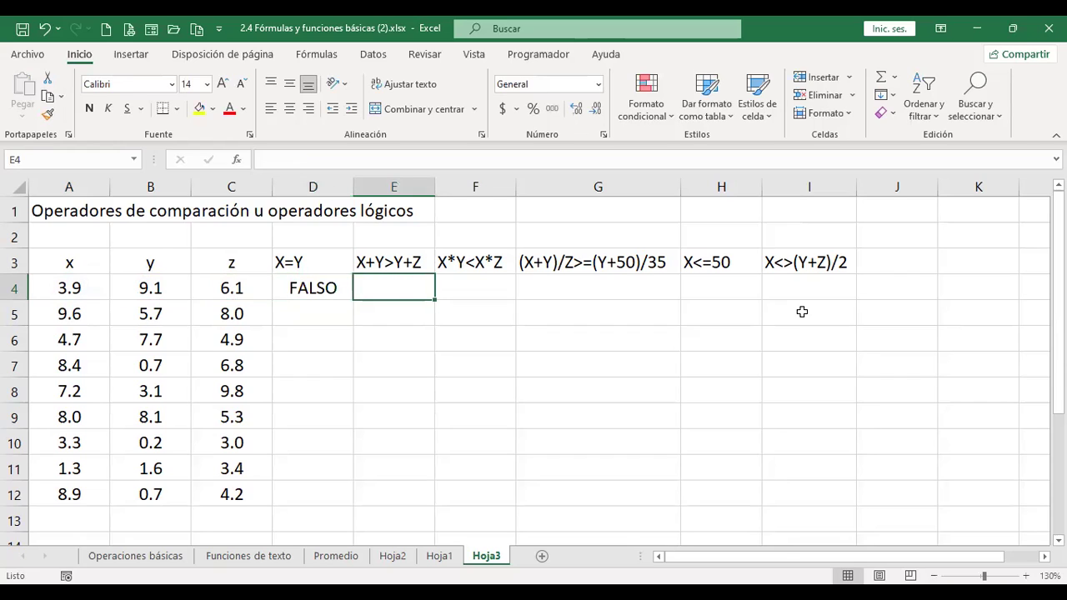
pyautogui.press('Left')
pyautogui.press('Left')
pyautogui.press('Left')
pyautogui.press('Left')
pyautogui.press('Right')
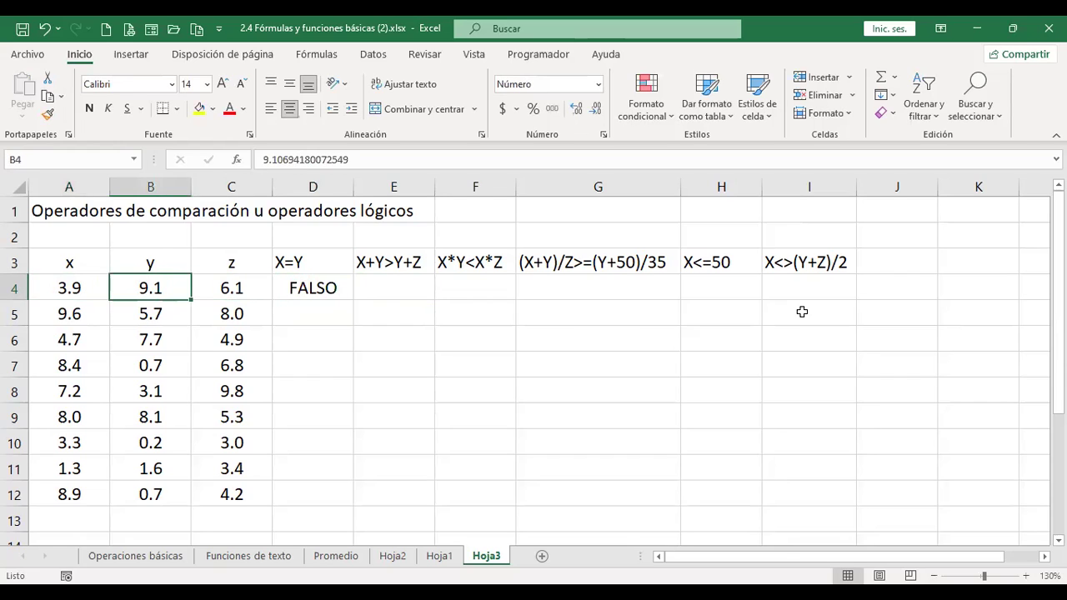
pyautogui.press('Left')
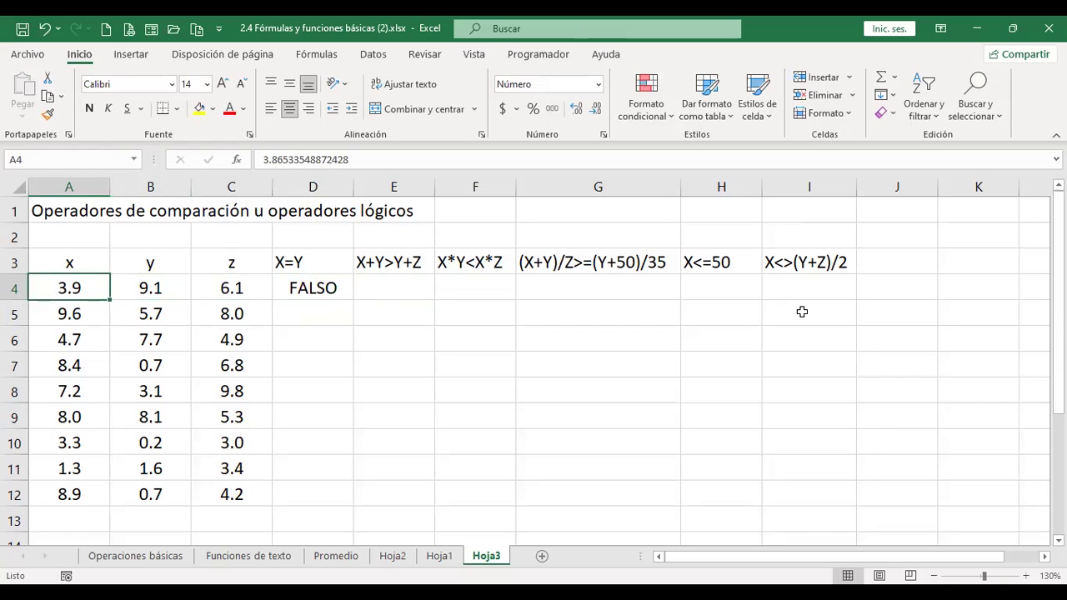
pyautogui.press('Right')
pyautogui.press('Right')
pyautogui.press('Right')
pyautogui.press('Left')
pyautogui.press('Left')
pyautogui.press('Right')
pyautogui.press('Left')
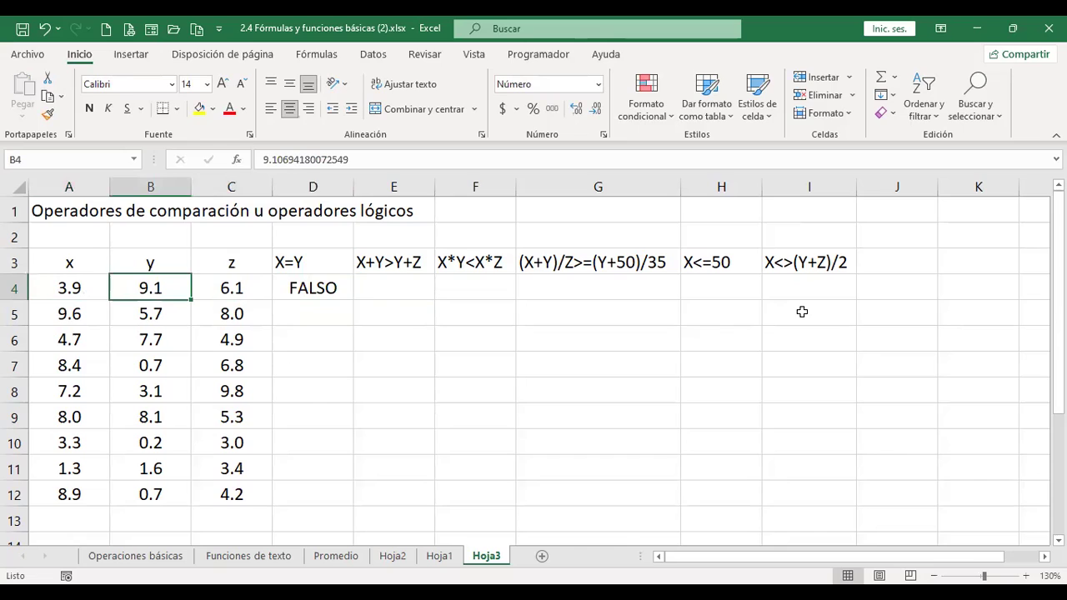
pyautogui.press('Right')
pyautogui.press('Right')
pyautogui.press('Right')
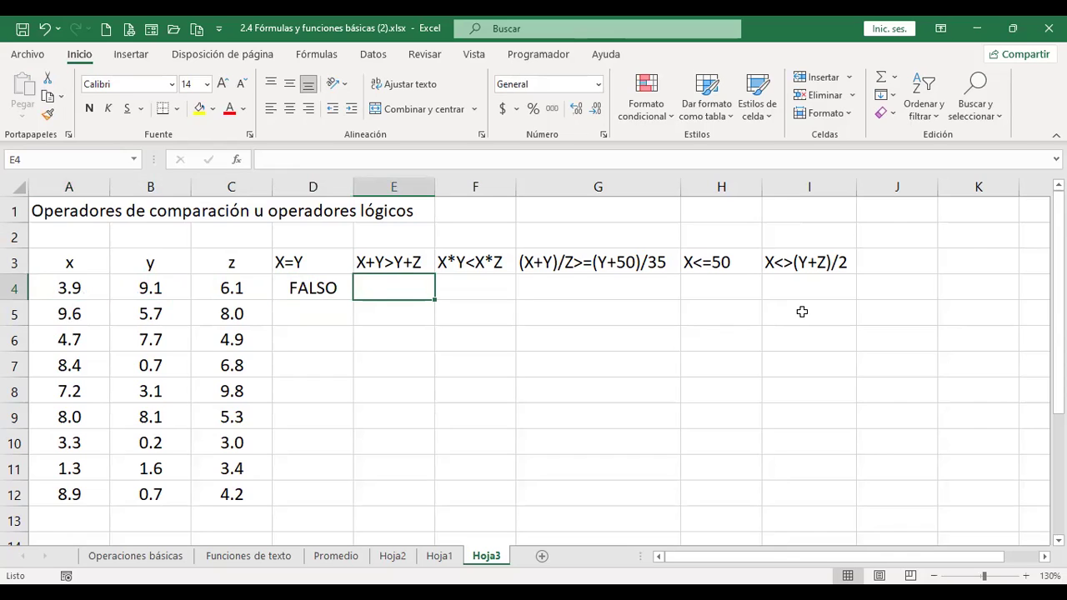
# - Enter +A4+B4>B4+C4 in E4 for the X+Y>Y+Z test, which returns FALSO
pyautogui.write('+')
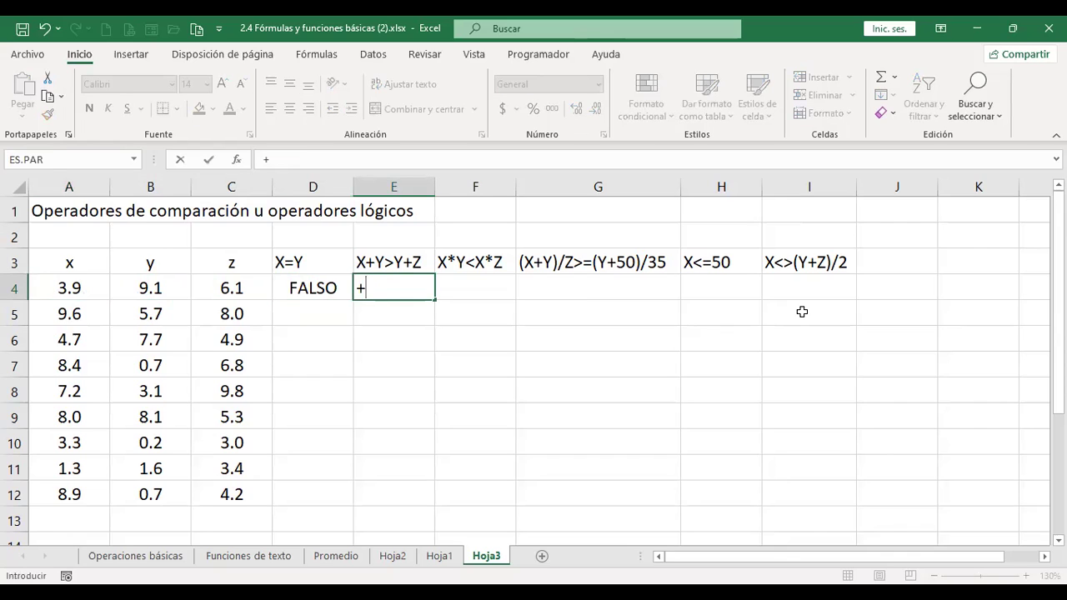
pyautogui.press('Left')
pyautogui.press('Left')
pyautogui.press('Left')
pyautogui.press('Left')
pyautogui.write('+')
pyautogui.press('Left')
pyautogui.press('Left')
pyautogui.press('Left')
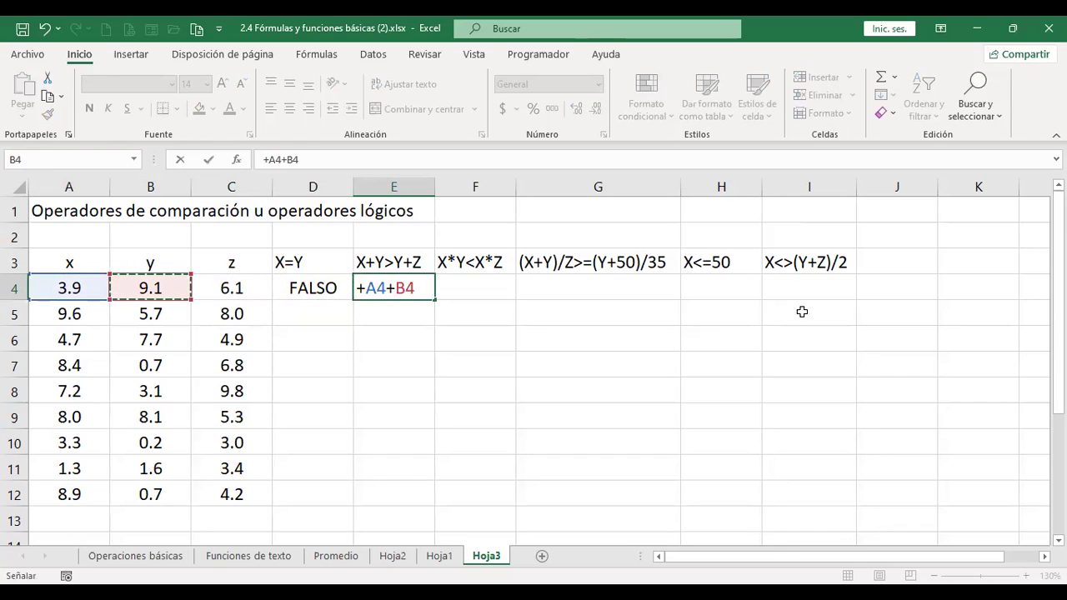
pyautogui.write('>')
pyautogui.press('Left')
pyautogui.press('Left')
pyautogui.press('Left')
pyautogui.press('Left')
pyautogui.press('Right')
pyautogui.write('+')
pyautogui.press('Left')
pyautogui.press('Left')
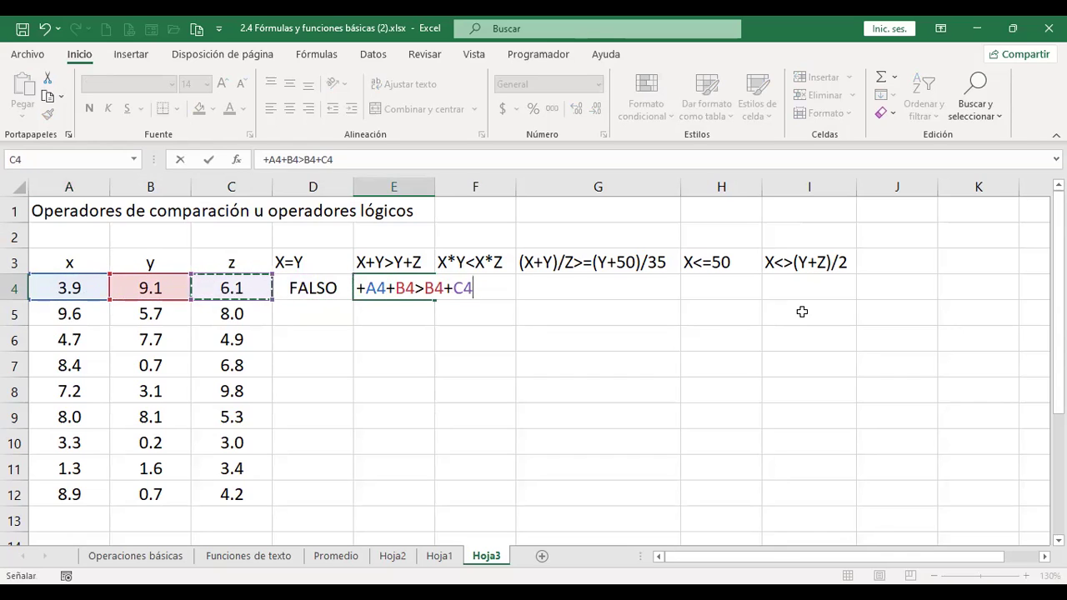
pyautogui.press('Return')
pyautogui.press('Up')
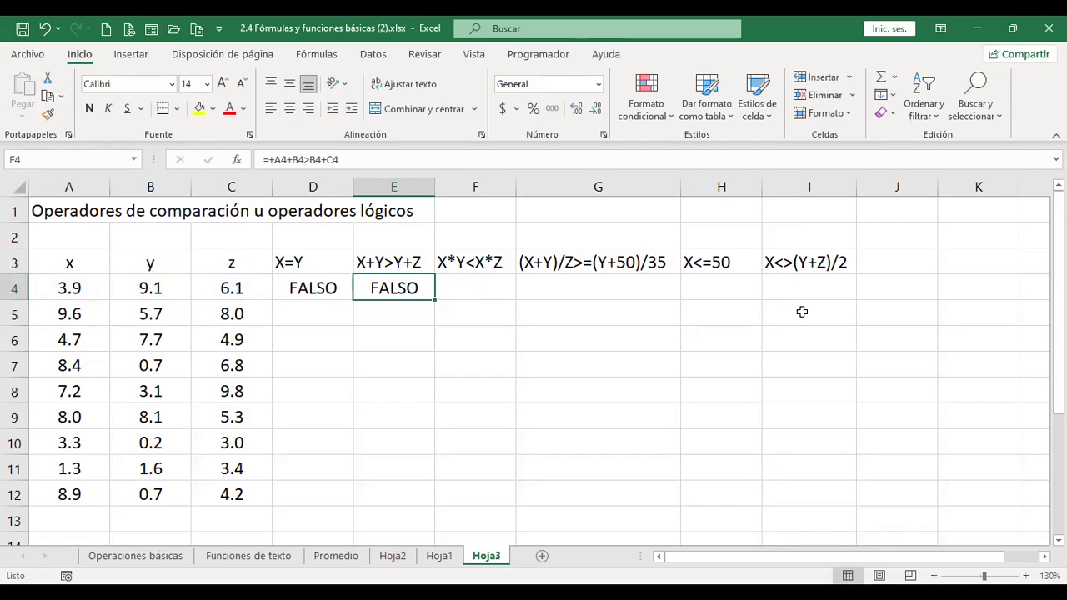
pyautogui.press('Right')
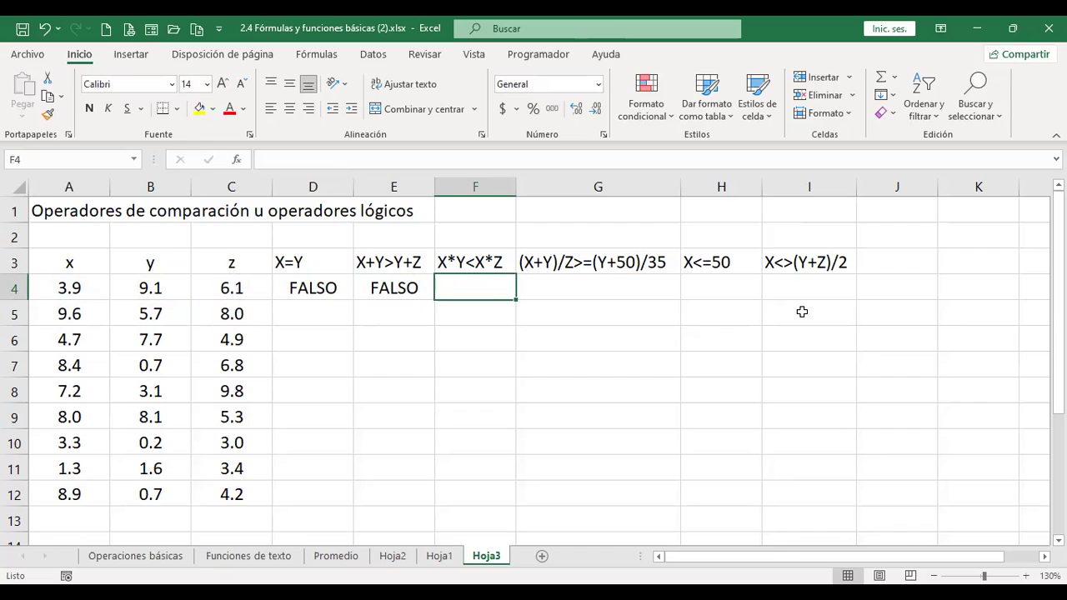
# - Enter +A4*B4<A4*C4 in F4 for the X*Y<X*Z test, returning FALSO
pyautogui.write('+')
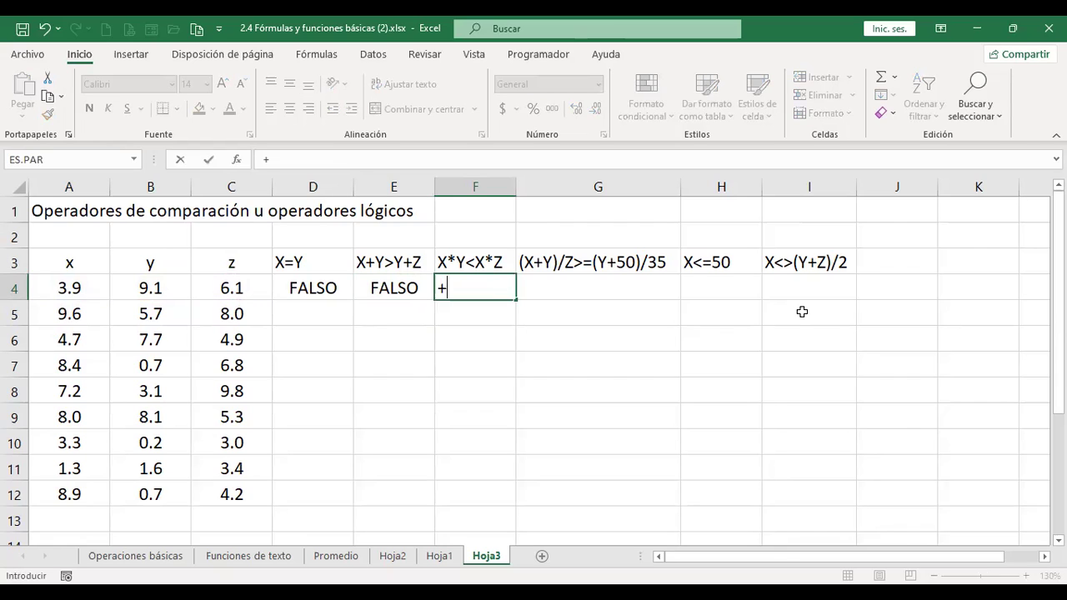
pyautogui.click(86, 288)
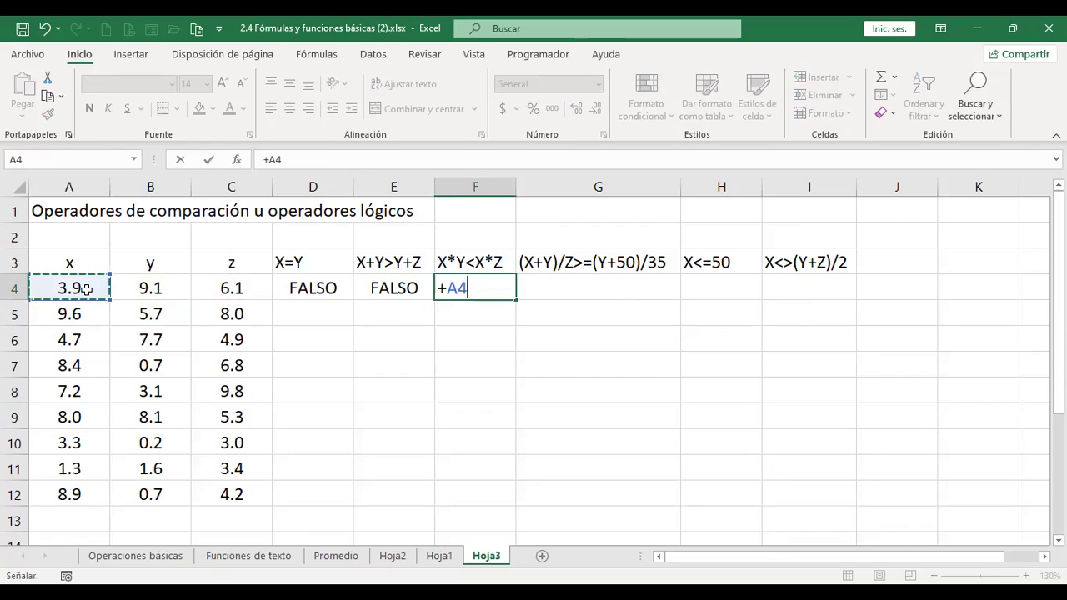
pyautogui.write('*')
pyautogui.click(164, 285)
pyautogui.write('<')
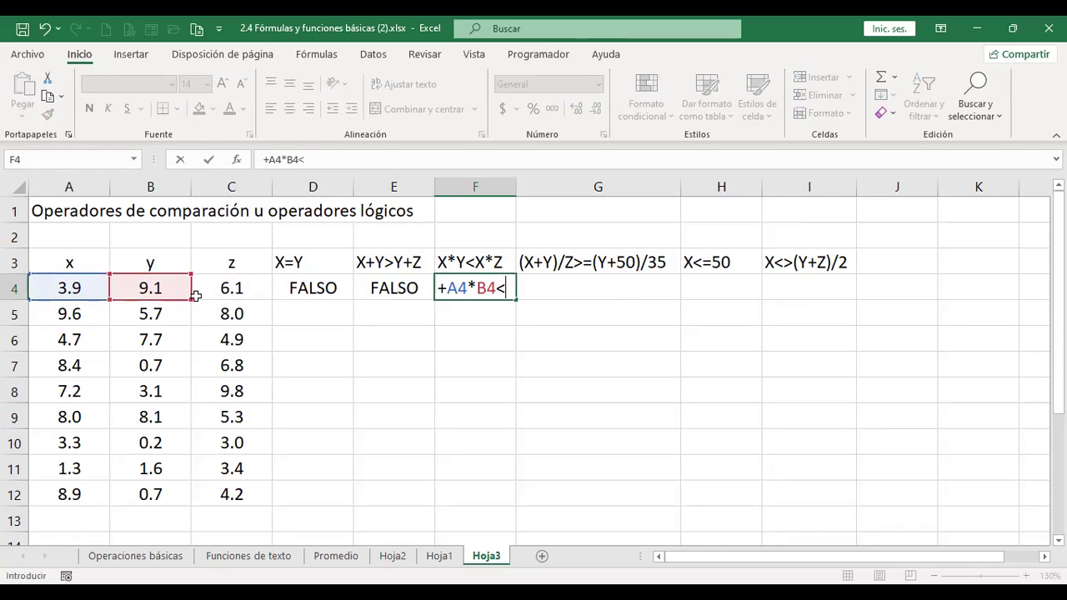
pyautogui.click(63, 286)
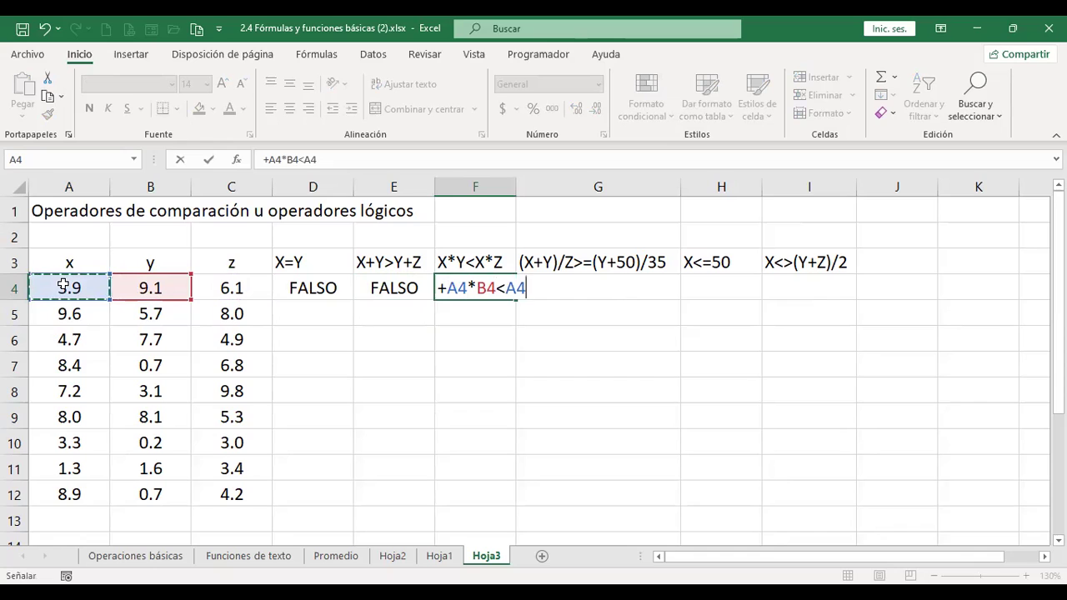
pyautogui.write('*')
pyautogui.click(225, 288)
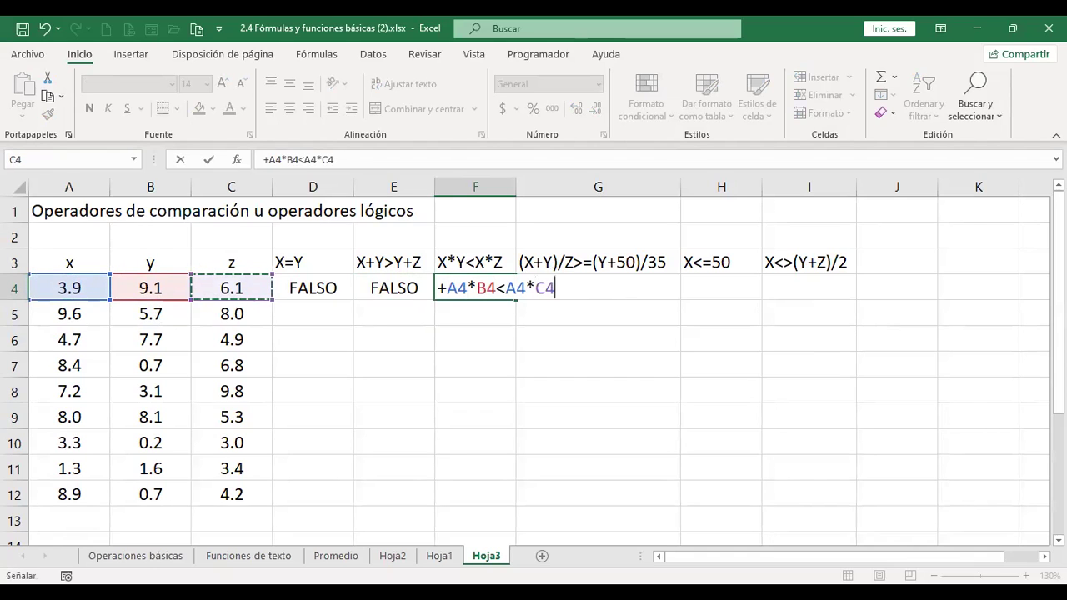
pyautogui.press('Return')
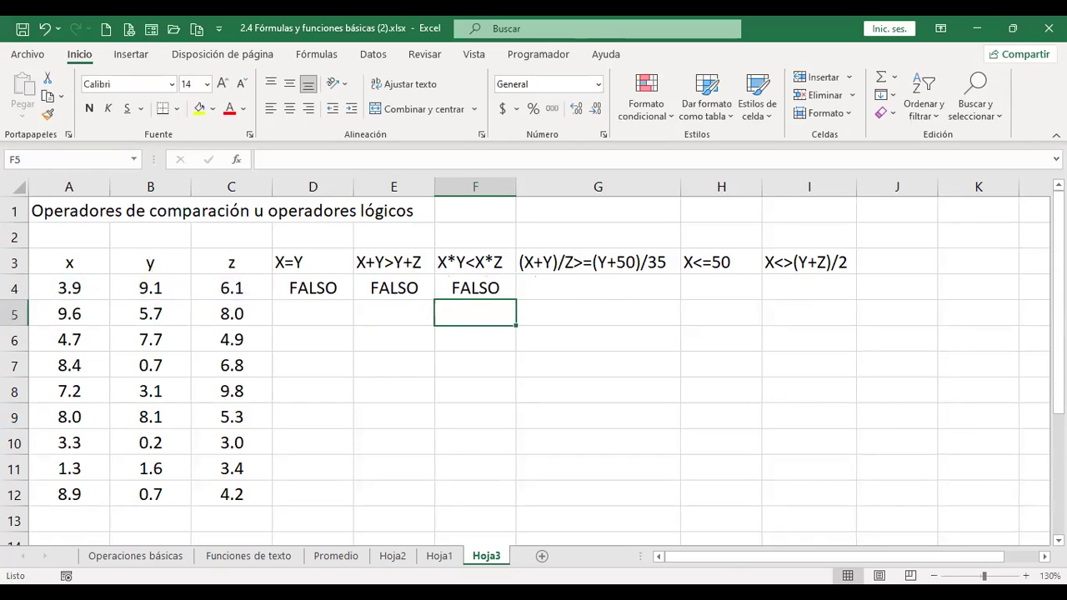
# - Enter +(A4+B4)/C4>=(B4+50)/35 in G4, returning VERDADERO
pyautogui.click(616, 283)
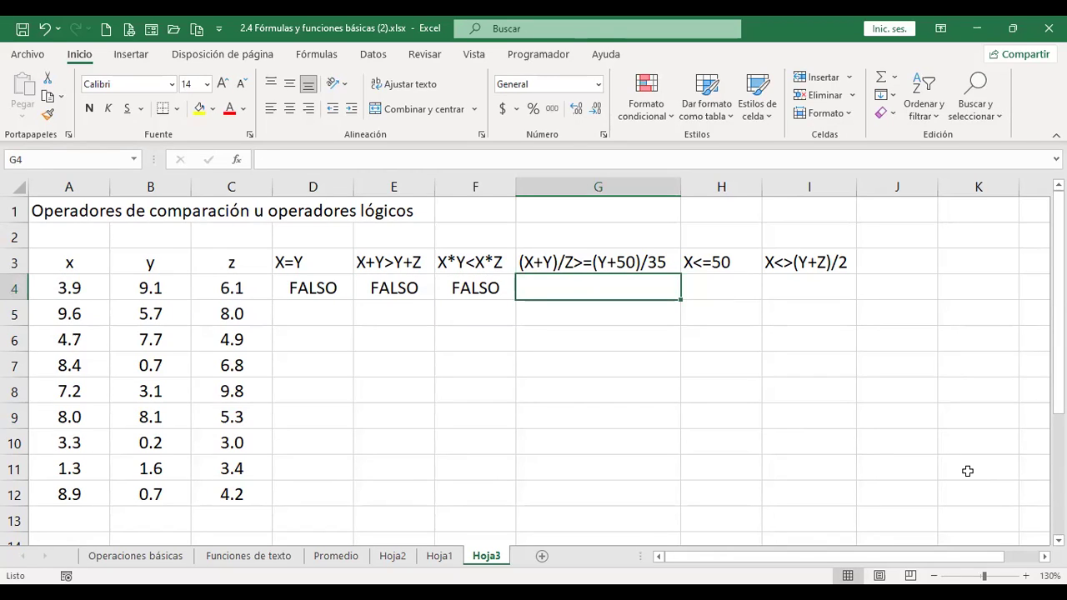
pyautogui.write('+(')
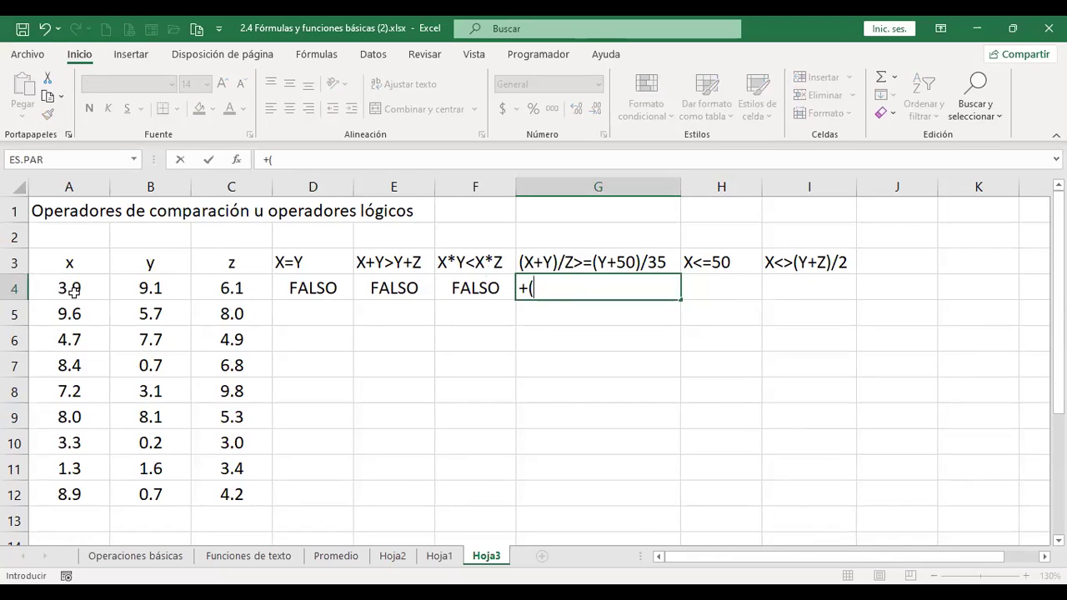
pyautogui.click(74, 290)
pyautogui.write('+')
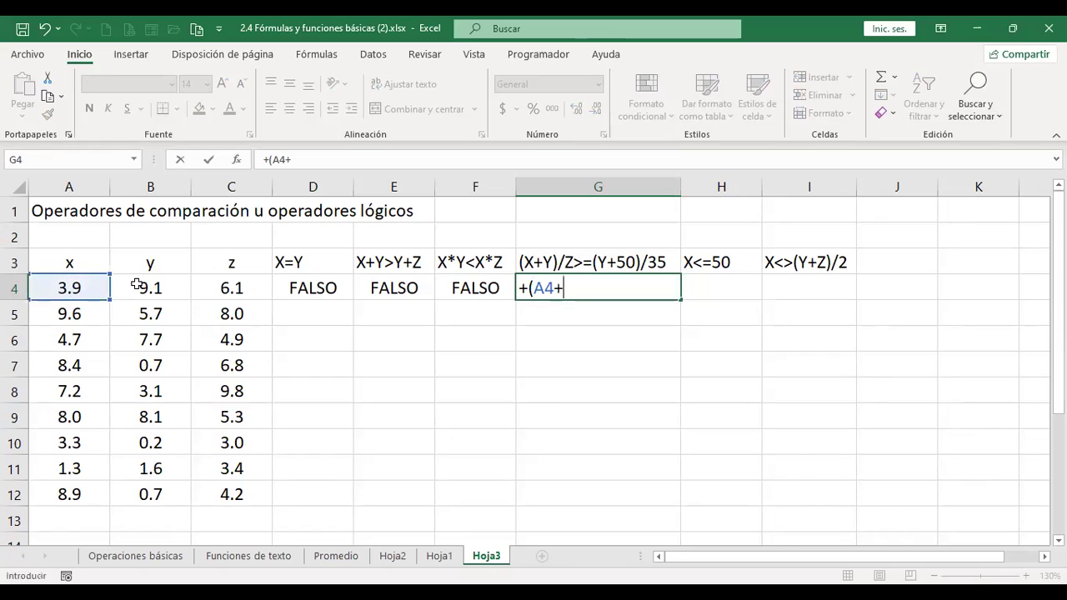
pyautogui.click(138, 284)
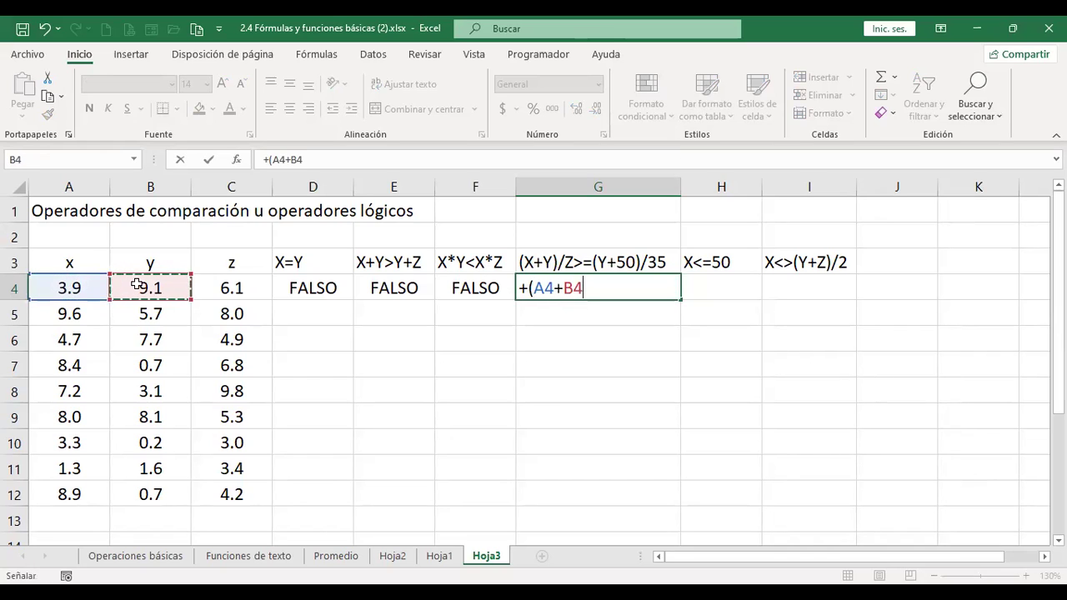
pyautogui.write(')/')
pyautogui.click(241, 288)
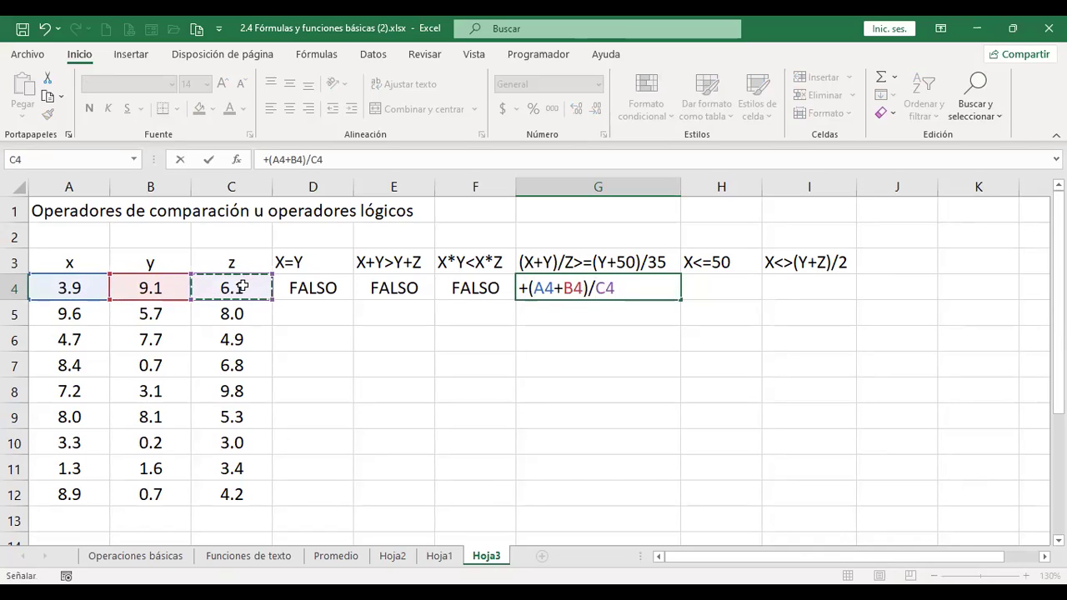
pyautogui.write('>=')
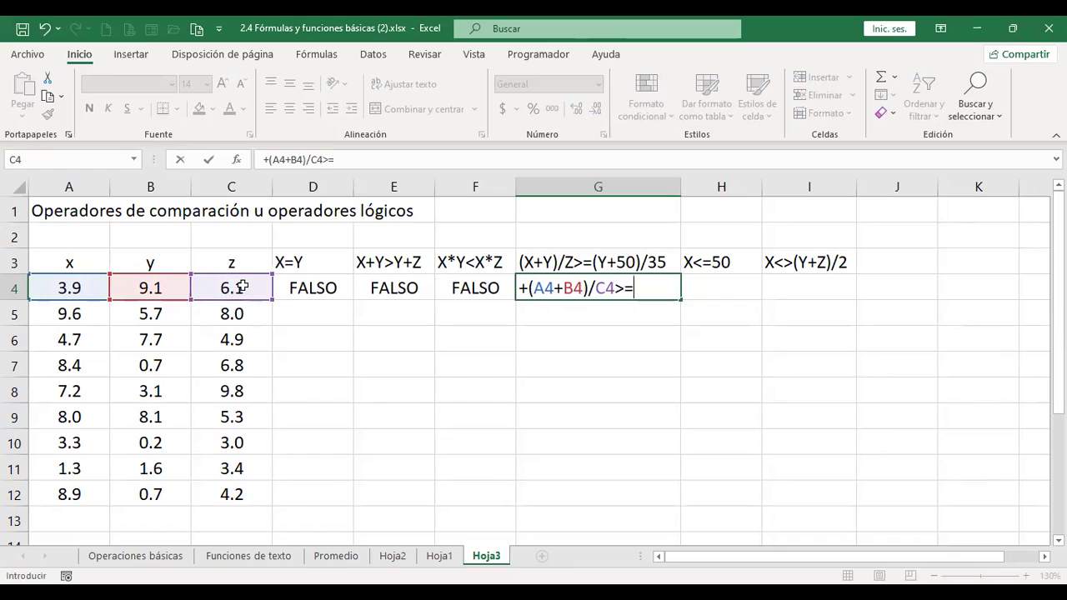
pyautogui.write('(')
pyautogui.click(154, 288)
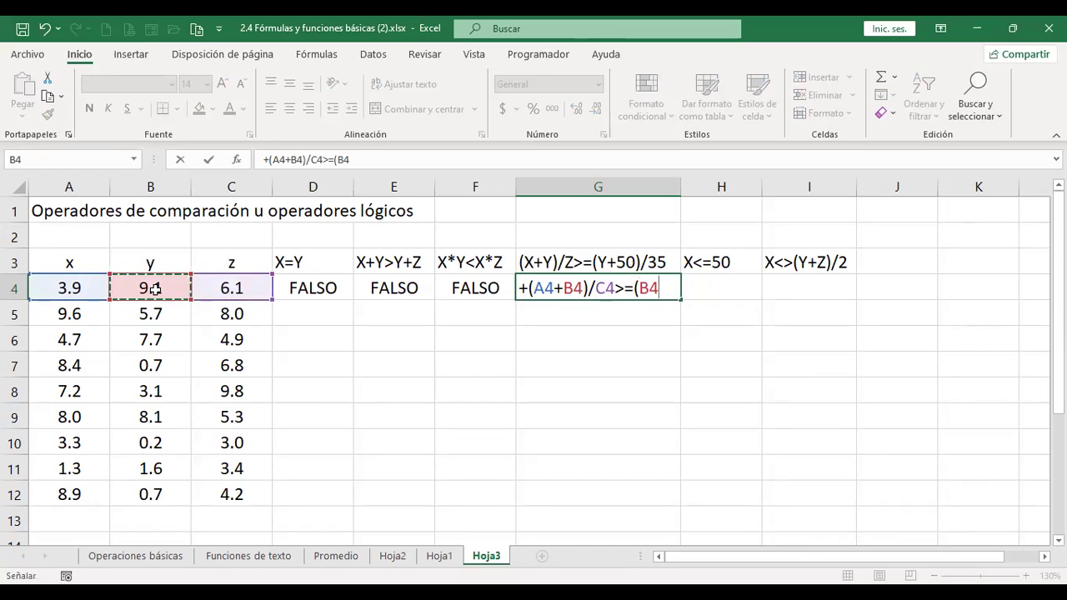
pyautogui.write('+50')
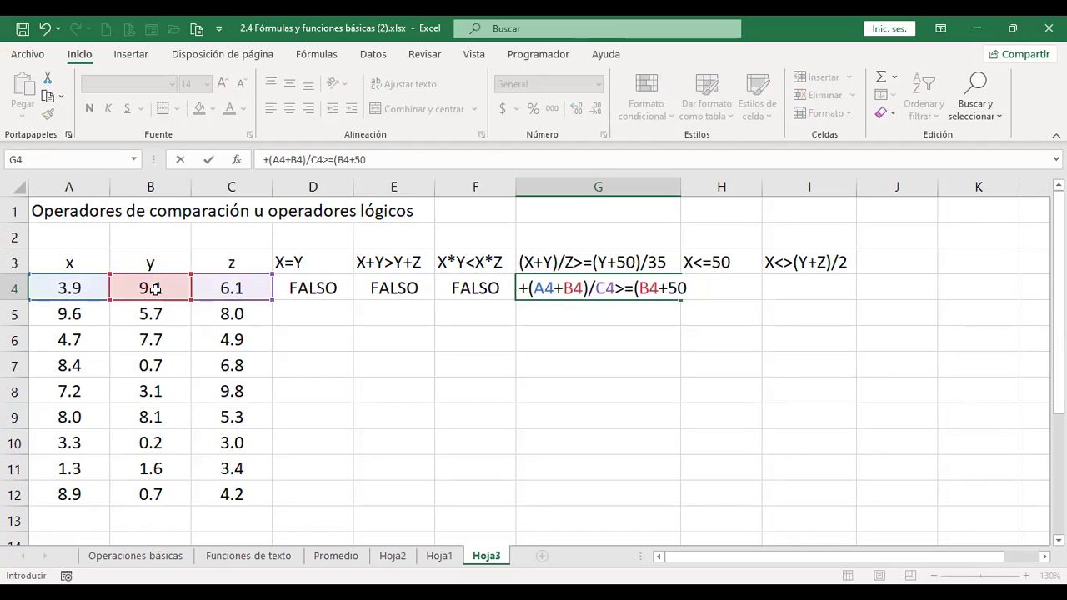
pyautogui.write(')/35.')
pyautogui.press('Return')
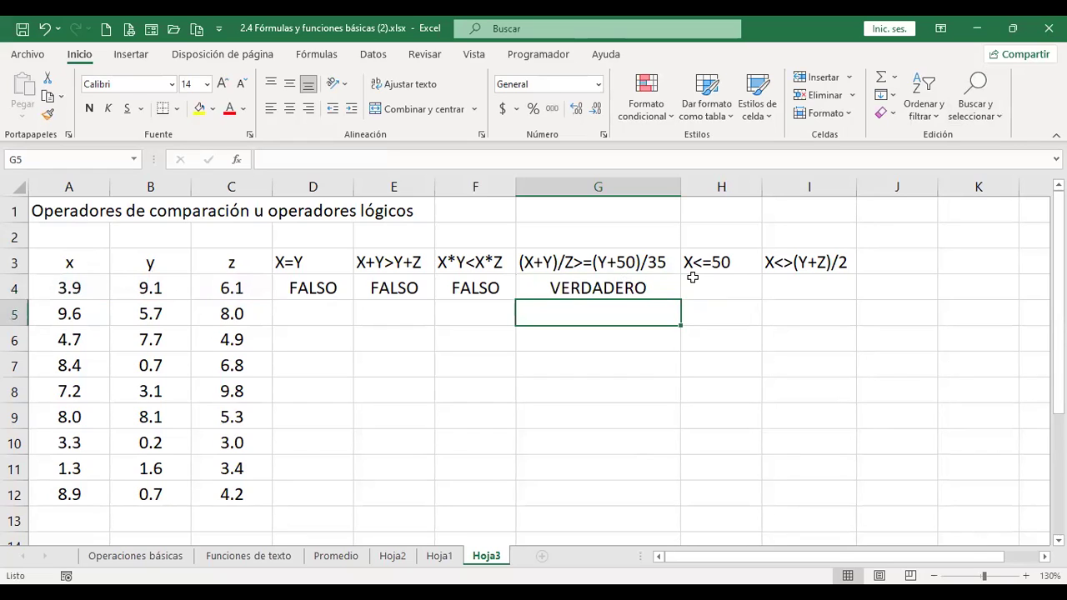
pyautogui.write('+13/6.1')
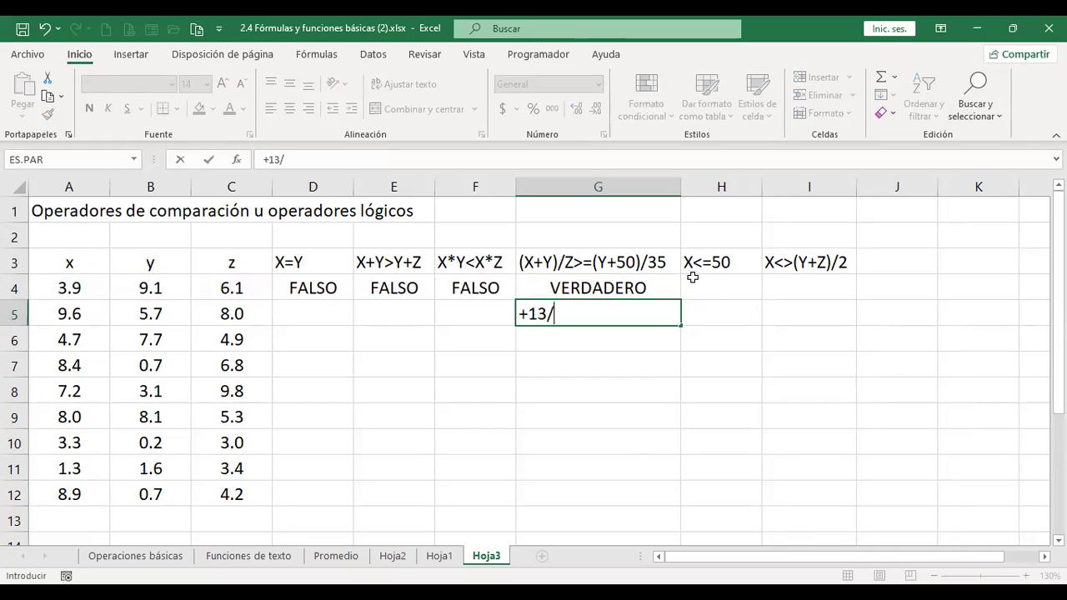
pyautogui.press('Return')
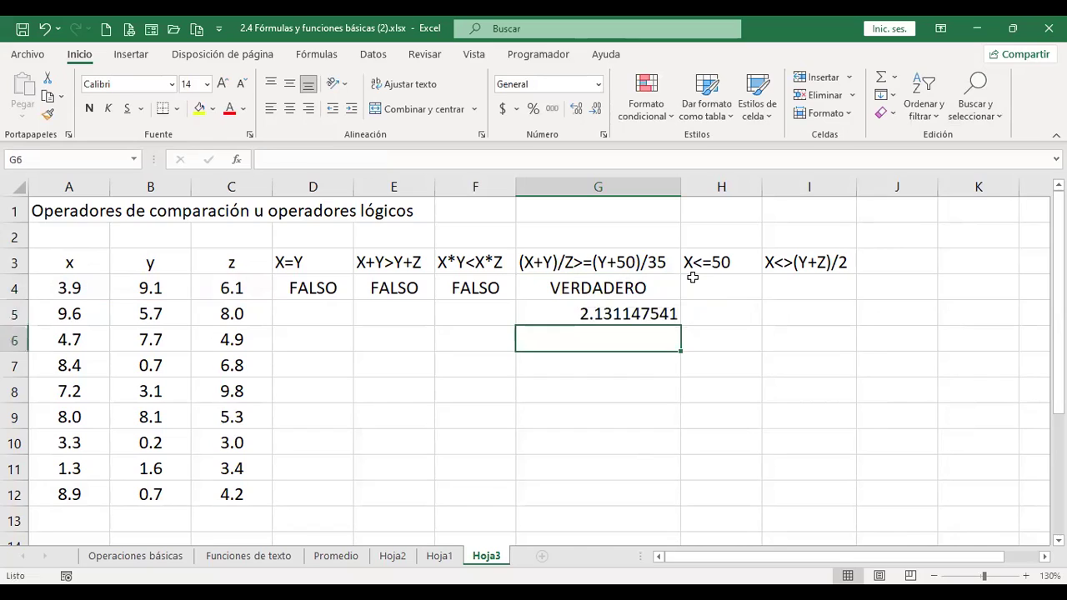
pyautogui.press('Up')
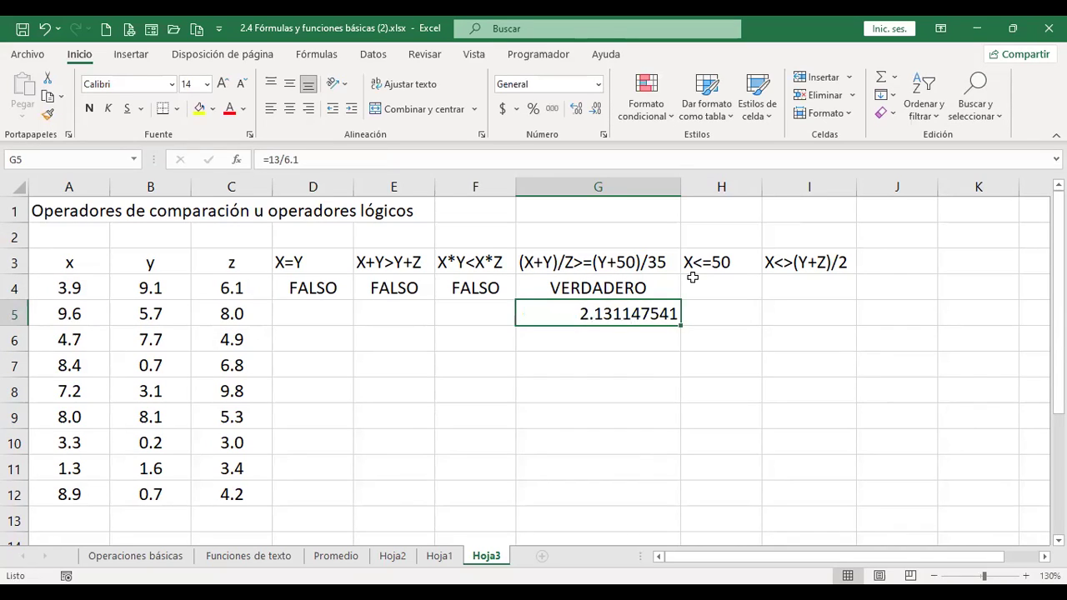
pyautogui.press('Down')
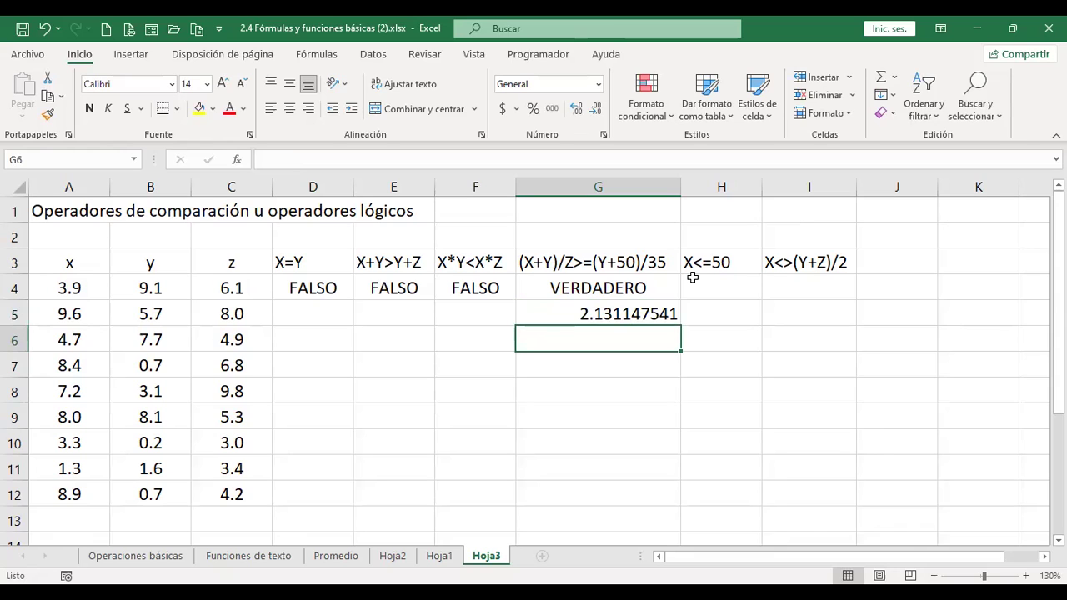
pyautogui.write('+59.1/35')
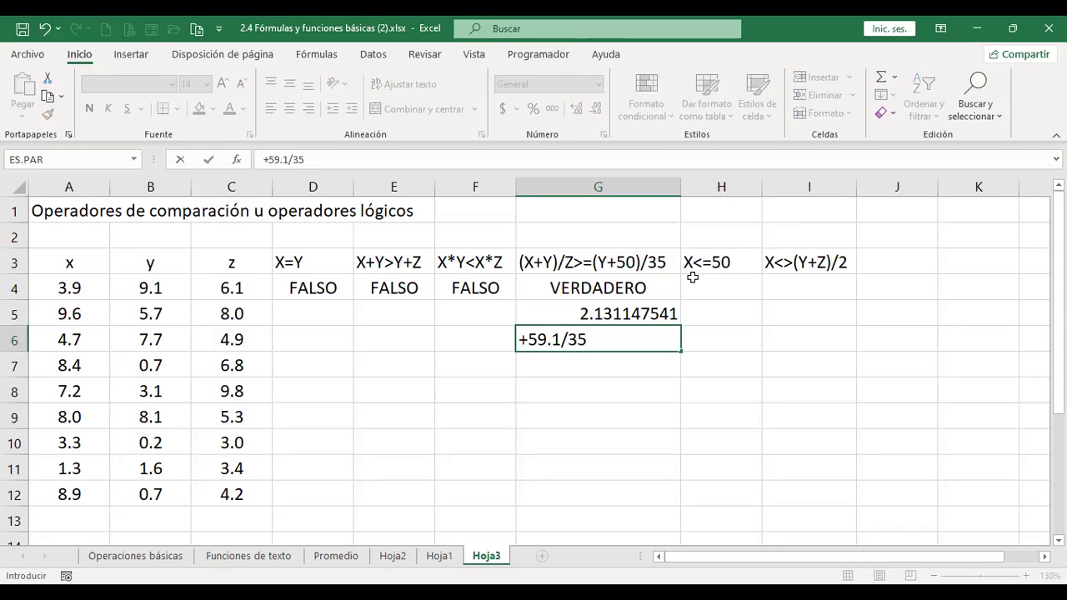
pyautogui.press('Return')
pyautogui.press('Up')
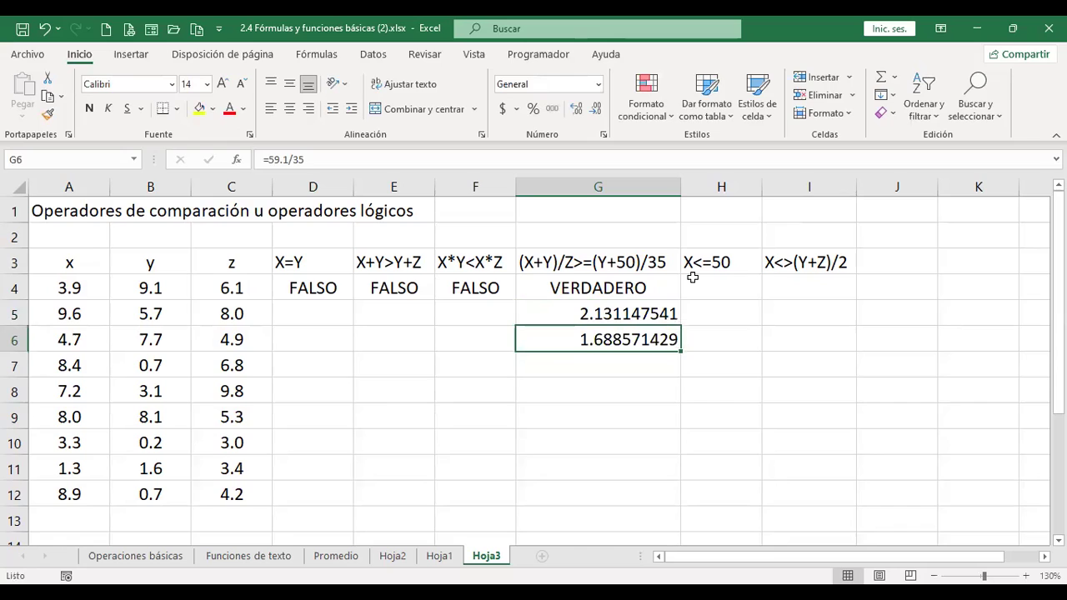
pyautogui.press('Up')
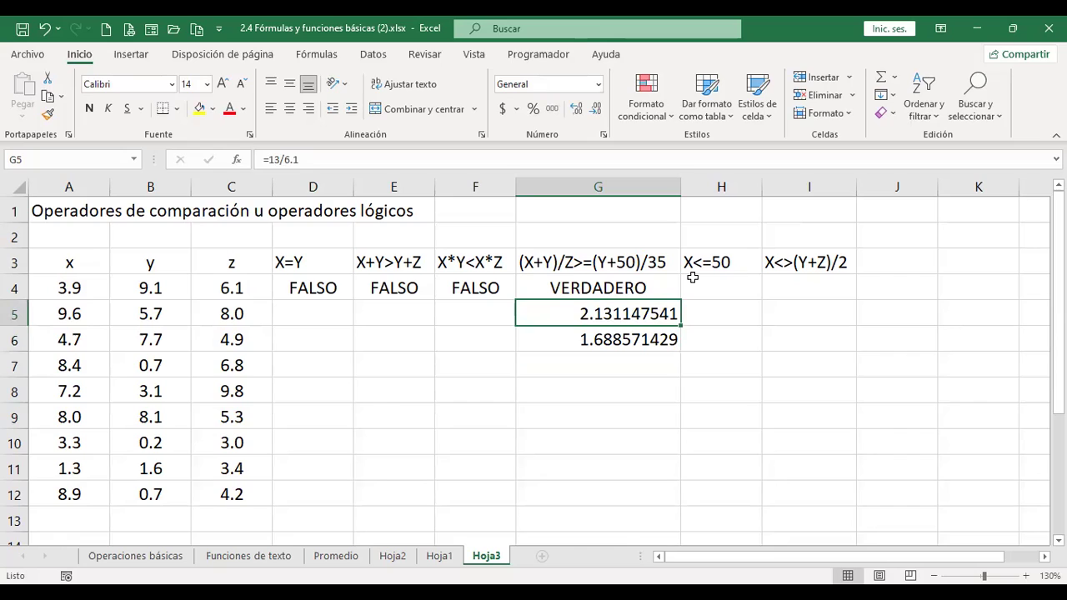
pyautogui.press('Down')
pyautogui.press('Up')
pyautogui.hotkey('shift', 'Down')
pyautogui.press('Delete')
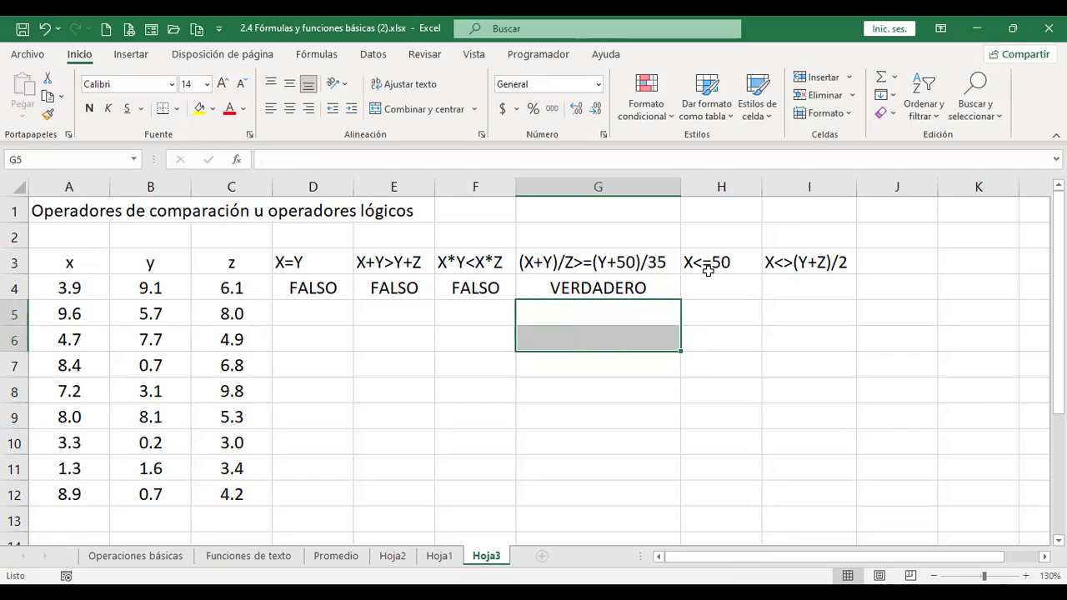
pyautogui.click(707, 274)
pyautogui.click(708, 286)
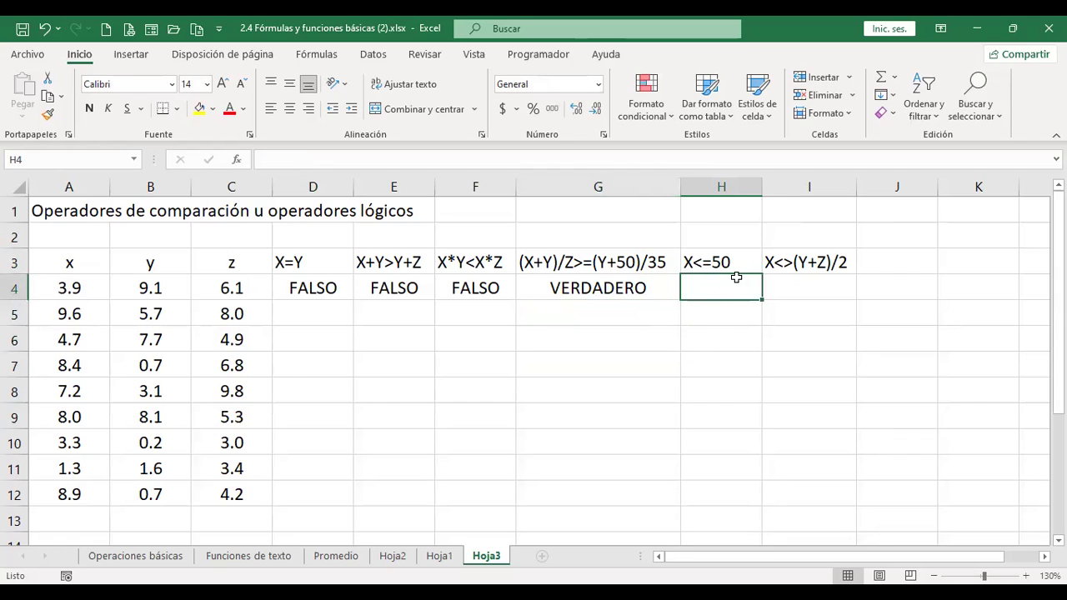
# - Enter +A4<=50 in H4 for the X<=50 test, which returns VERDADERO
pyautogui.write('+')
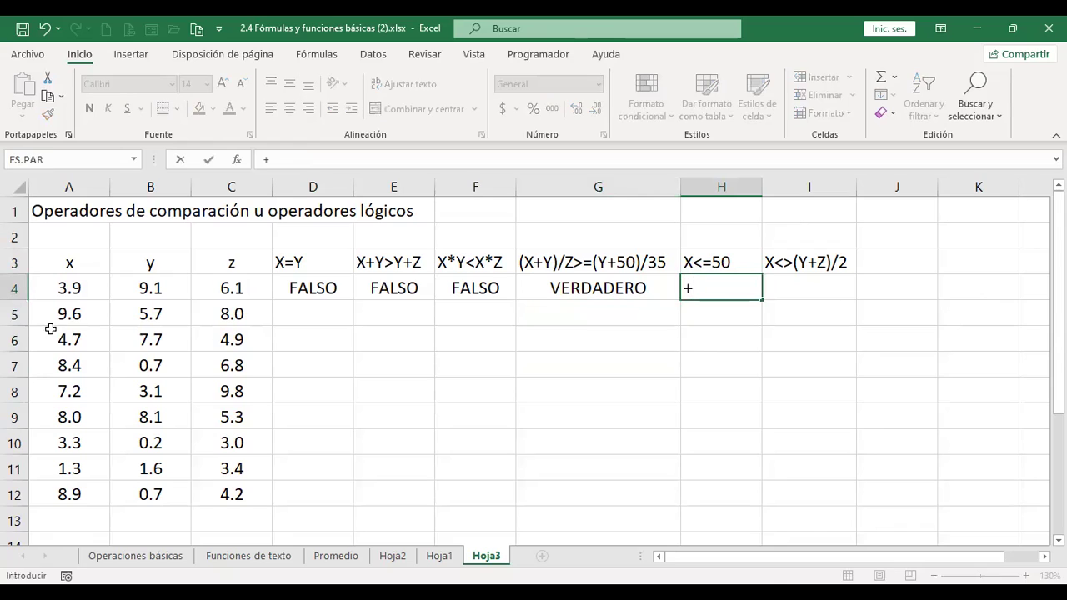
pyautogui.click(84, 281)
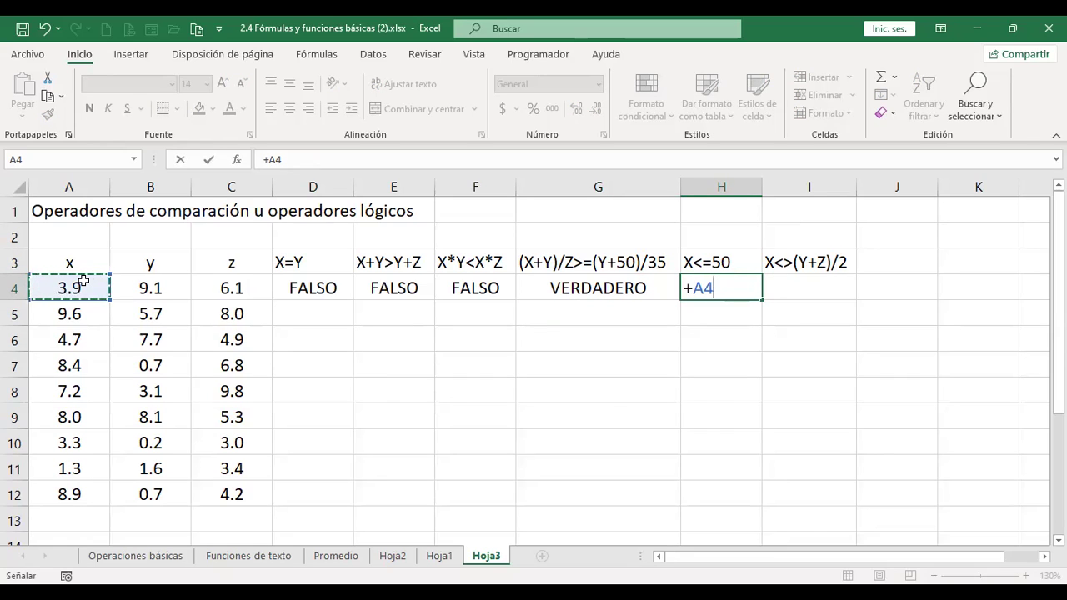
pyautogui.write('<')
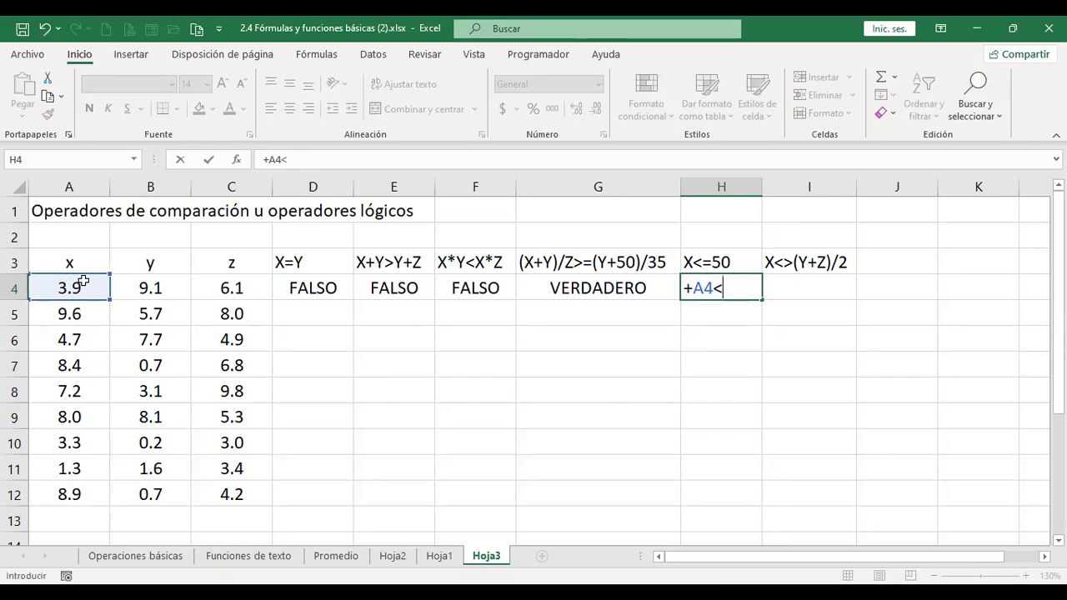
pyautogui.write('=50')
pyautogui.press('Return')
pyautogui.press('Up')
pyautogui.press('Right')
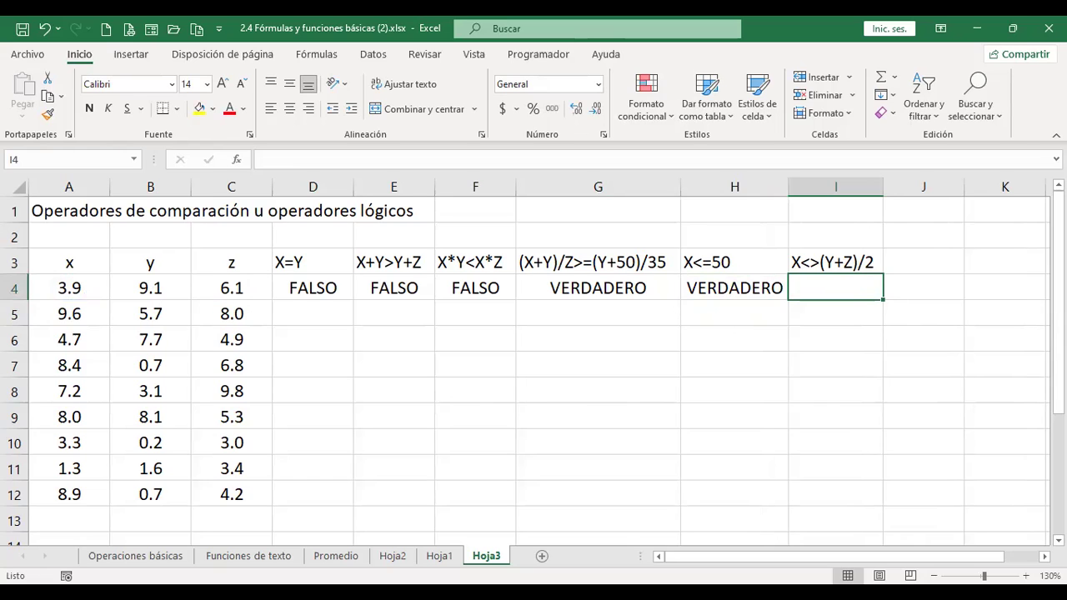
# - Enter 15.2 in I5 as a side calculation, then delete it
pyautogui.click(835, 313)
pyautogui.write('+15.2')
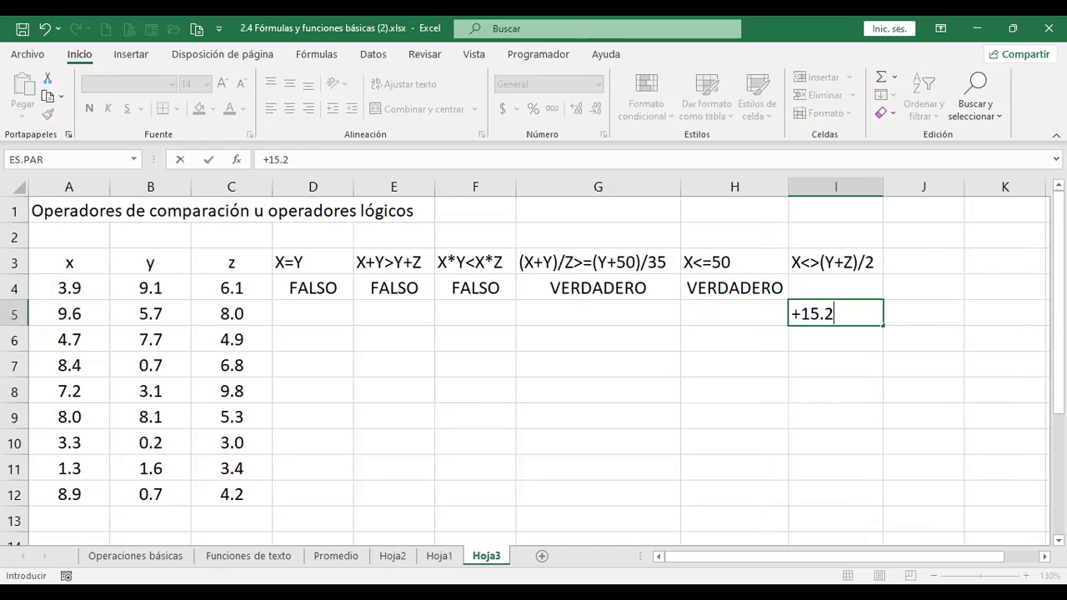
pyautogui.press('Return')
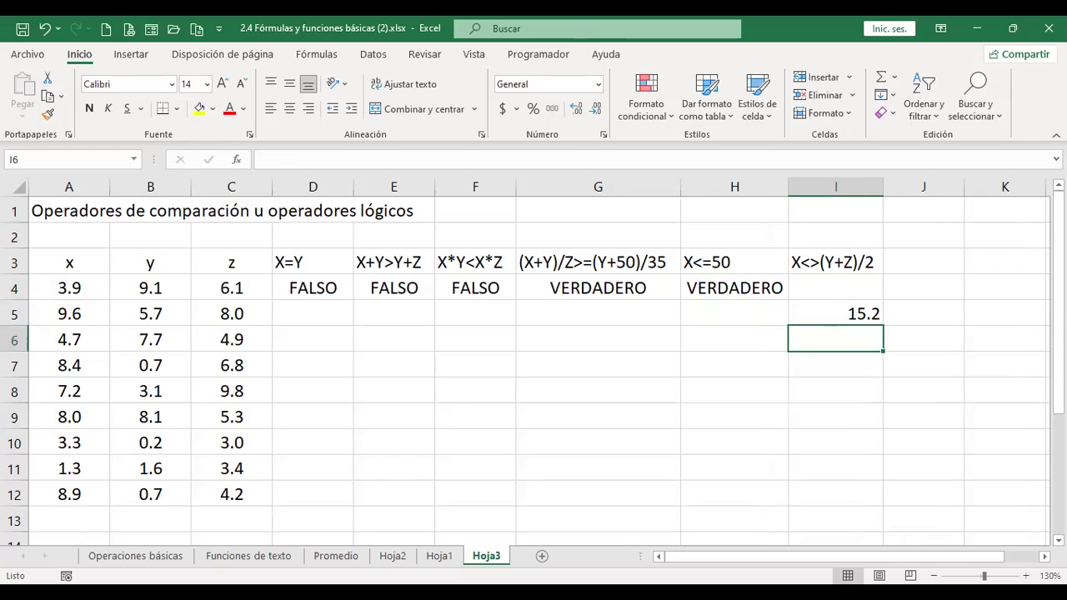
pyautogui.click(836, 313)
pyautogui.press('Delete')
# - Enter +A4<>(B4+C4)/2 in I4 for the X<>(Y+Z)/2 test
pyautogui.click(836, 288)
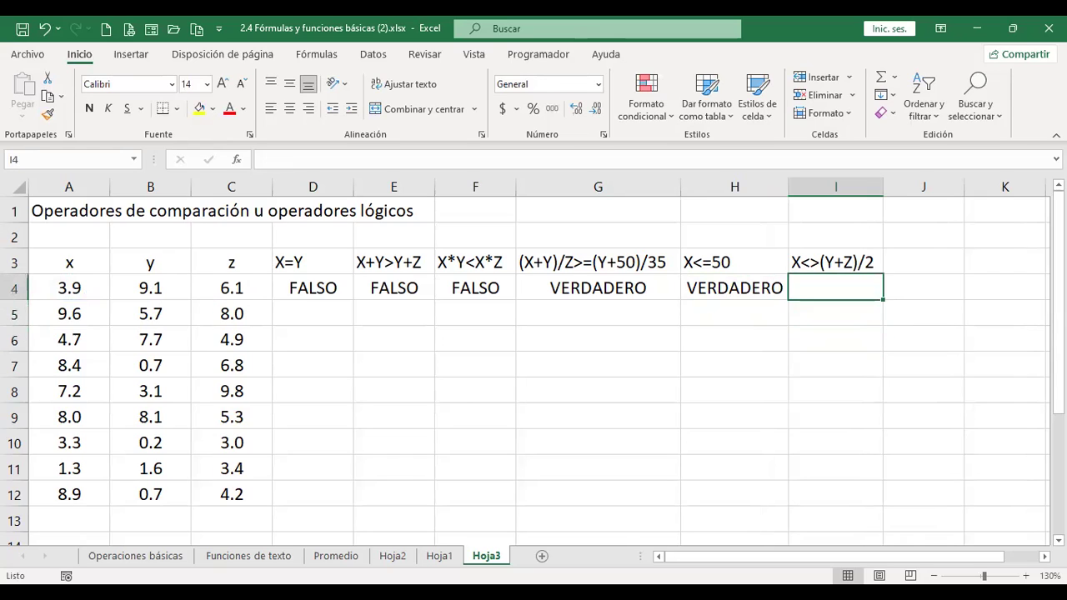
pyautogui.write('+')
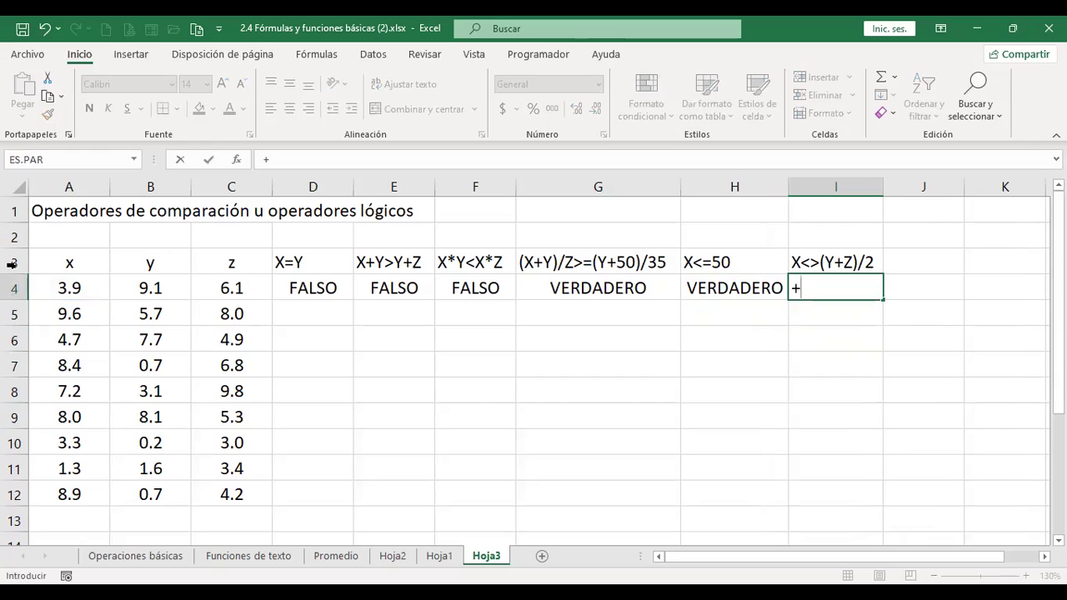
pyautogui.click(45, 287)
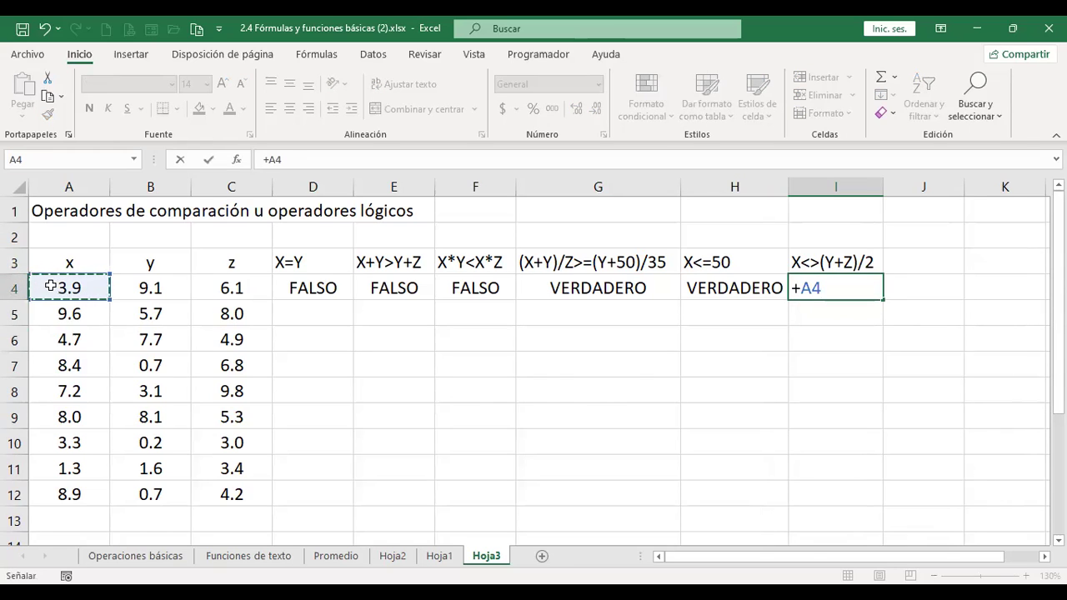
pyautogui.write('<>')
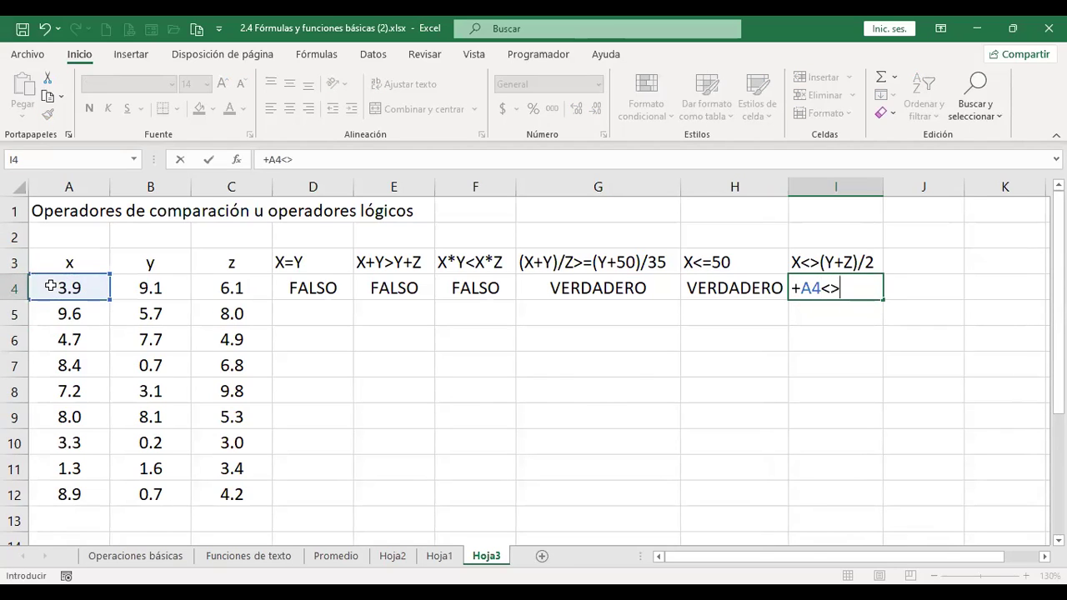
pyautogui.write('(')
pyautogui.click(150, 287)
pyautogui.write('+')
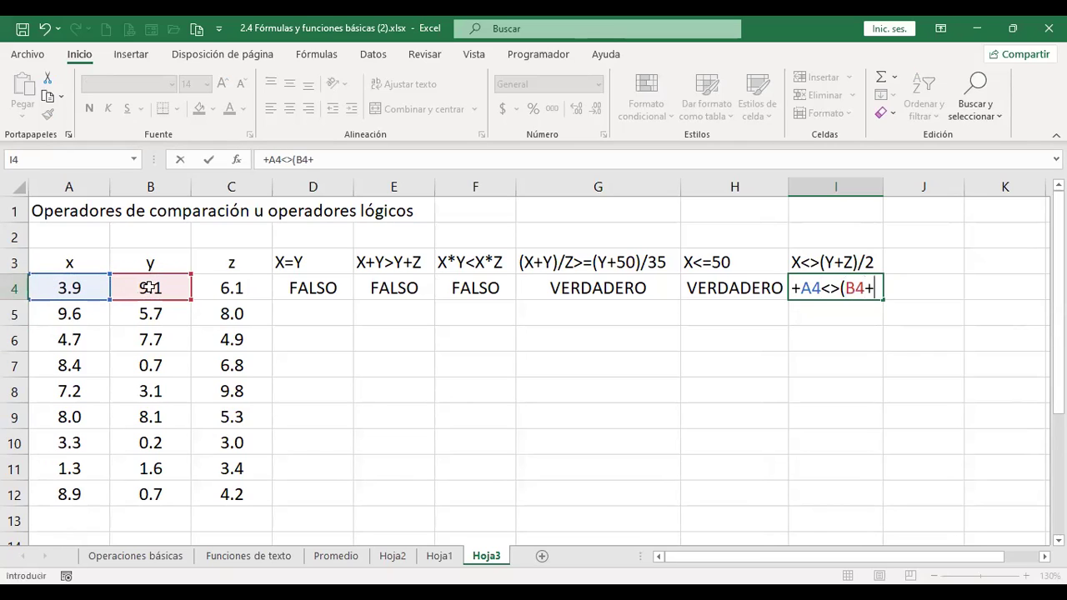
pyautogui.click(251, 287)
pyautogui.write(')')
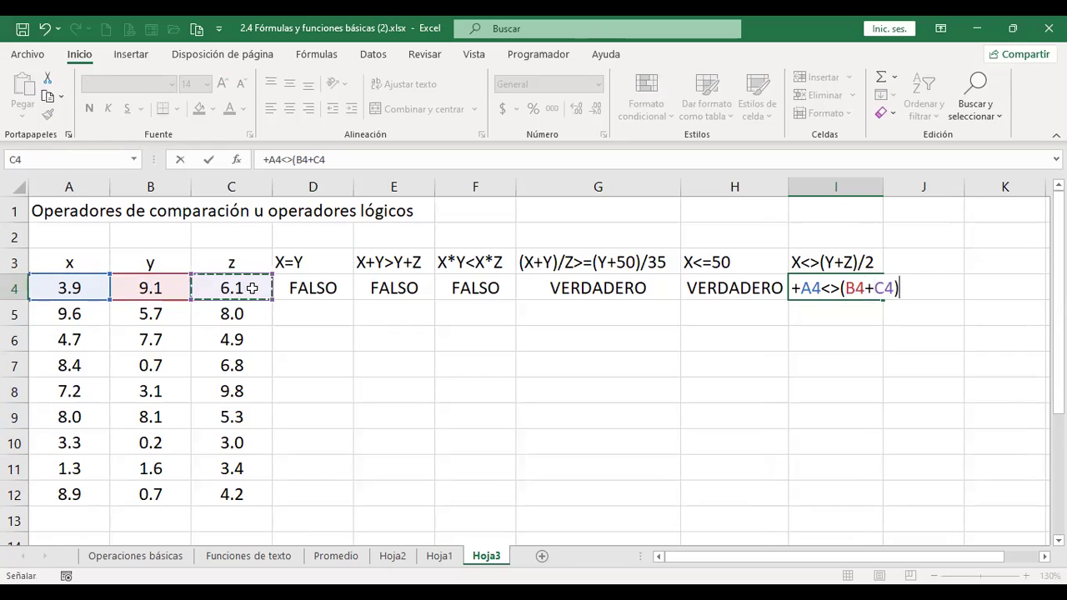
pyautogui.write('/2')
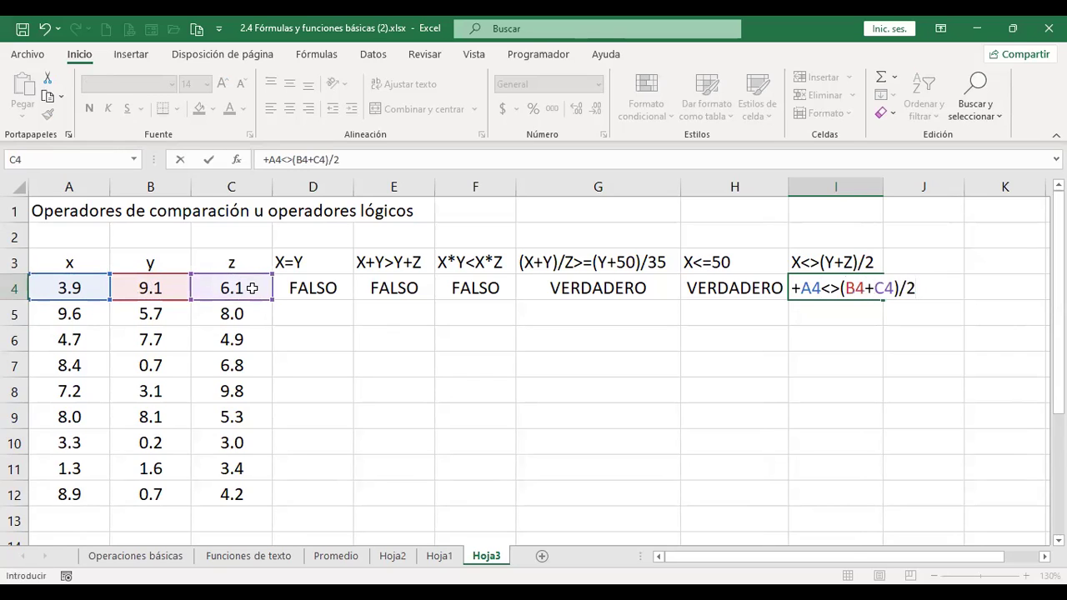
pyautogui.press('Return')
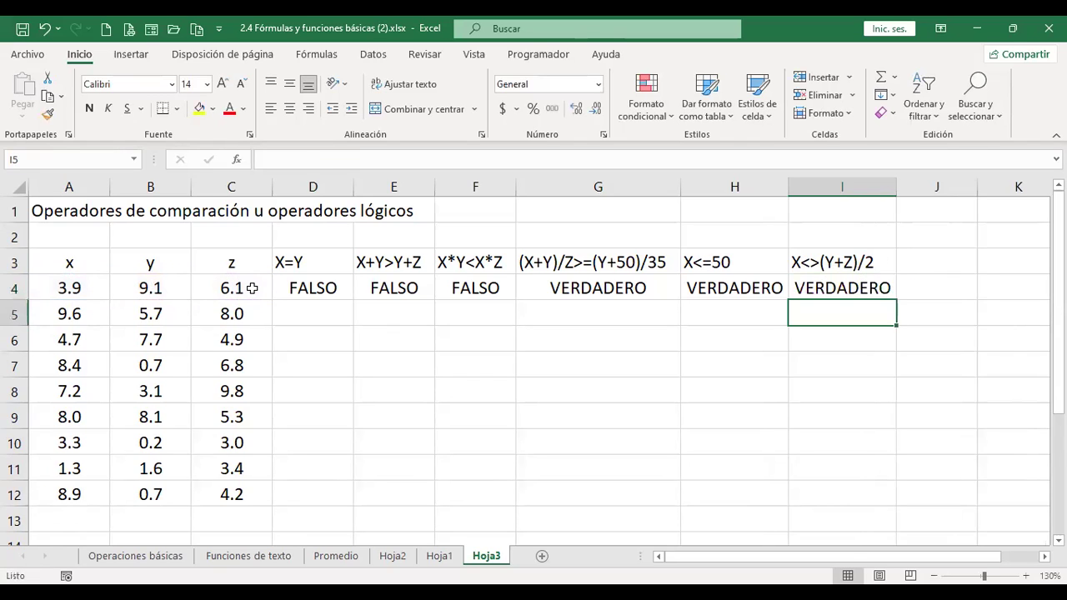
pyautogui.press('Up')
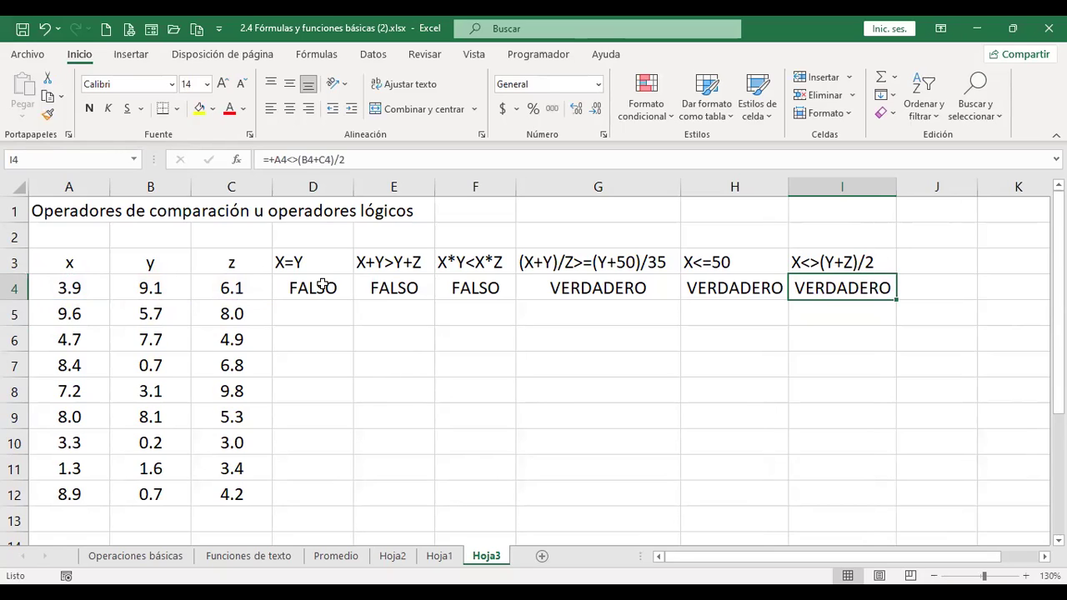
# - Fill the D4:I4 formulas down to row 12, autofit columns E and F, then view Funciones de texto
pyautogui.moveTo(322, 286); pyautogui.dragTo(895, 471)
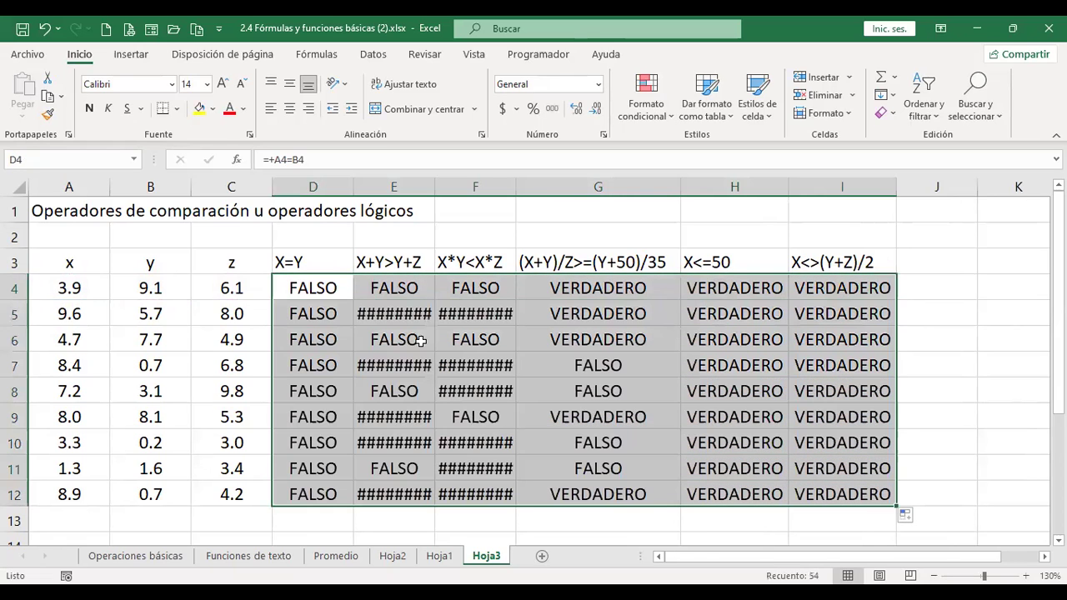
pyautogui.doubleClick(434, 194)
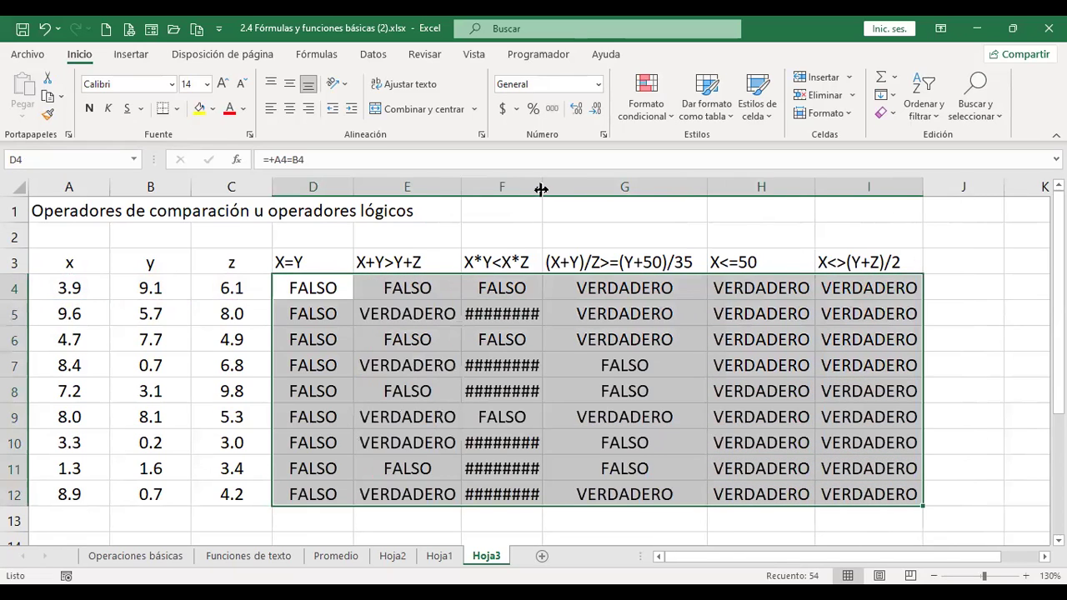
pyautogui.doubleClick(541, 190)
pyautogui.click(775, 363)
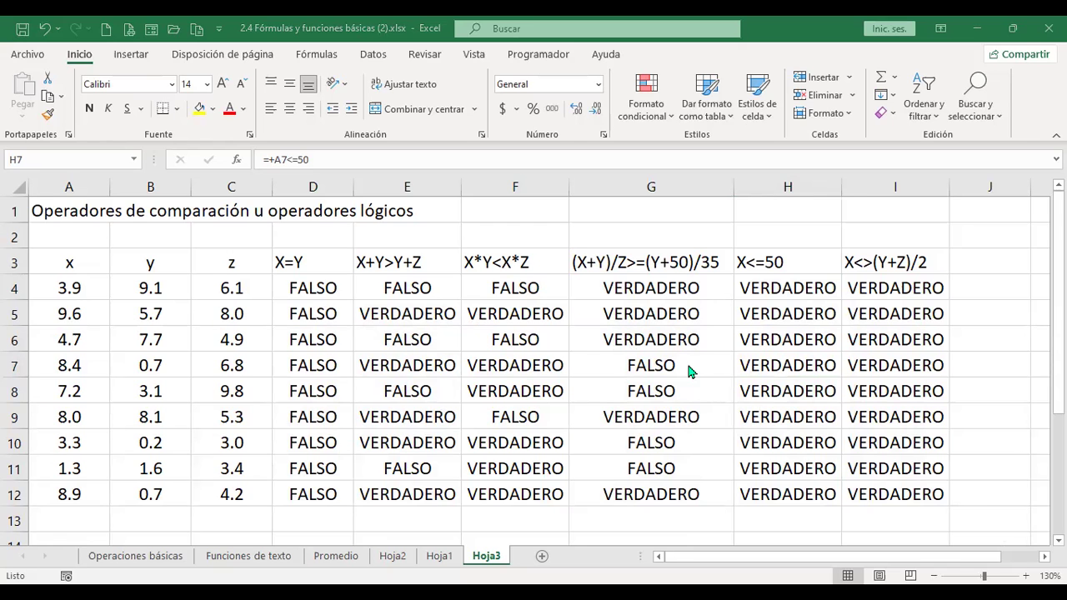
pyautogui.click(219, 559)
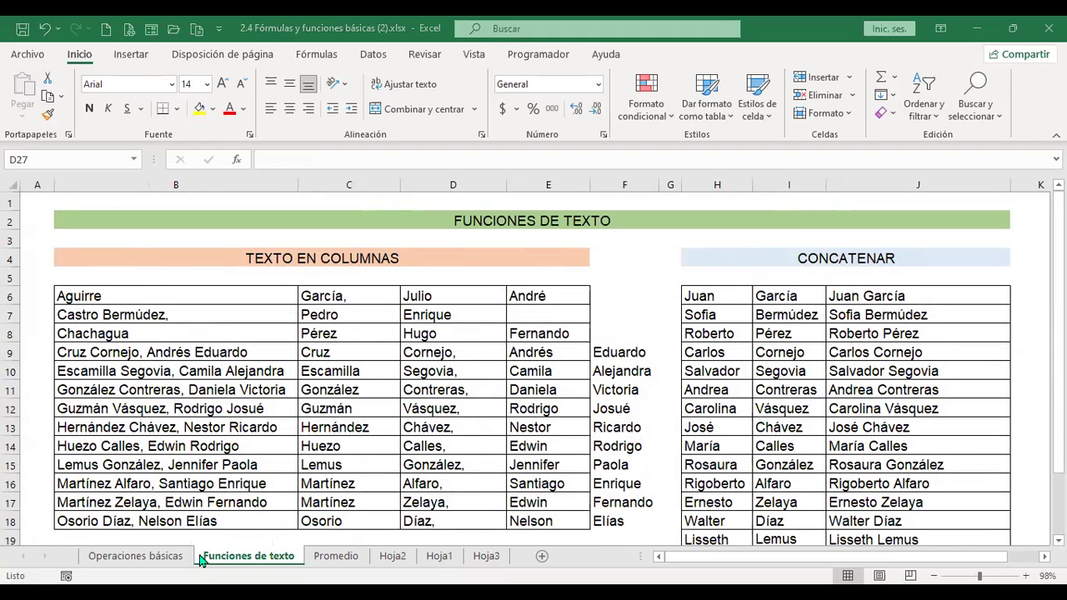
# - Copy the surname and first-name table H6:I20 on Funciones de texto
pyautogui.moveTo(717, 296); pyautogui.dragTo(788, 371)
pyautogui.scroll(-1, 788, 367)
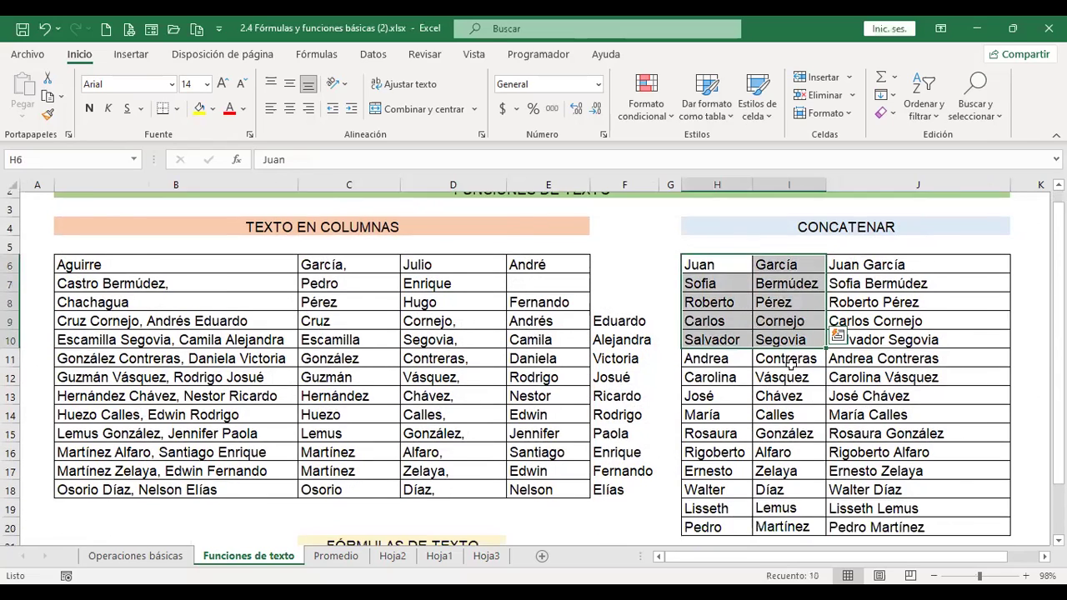
pyautogui.scroll(-1, 788, 364)
pyautogui.keyDown('shift'); pyautogui.click(803, 448); pyautogui.keyUp('shift')
pyautogui.hotkey('ctrl', 'c')
# - Add a new sheet Hoja4 after Hoja3 and set its whole grid to font size 14
pyautogui.click(486, 557)
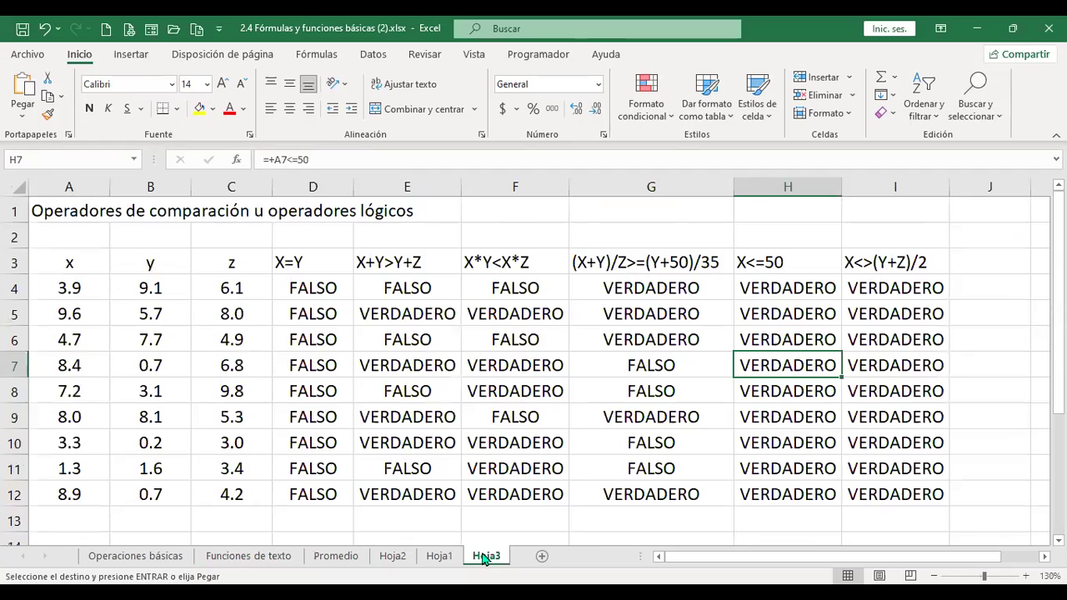
pyautogui.scroll(-1, 506, 391)
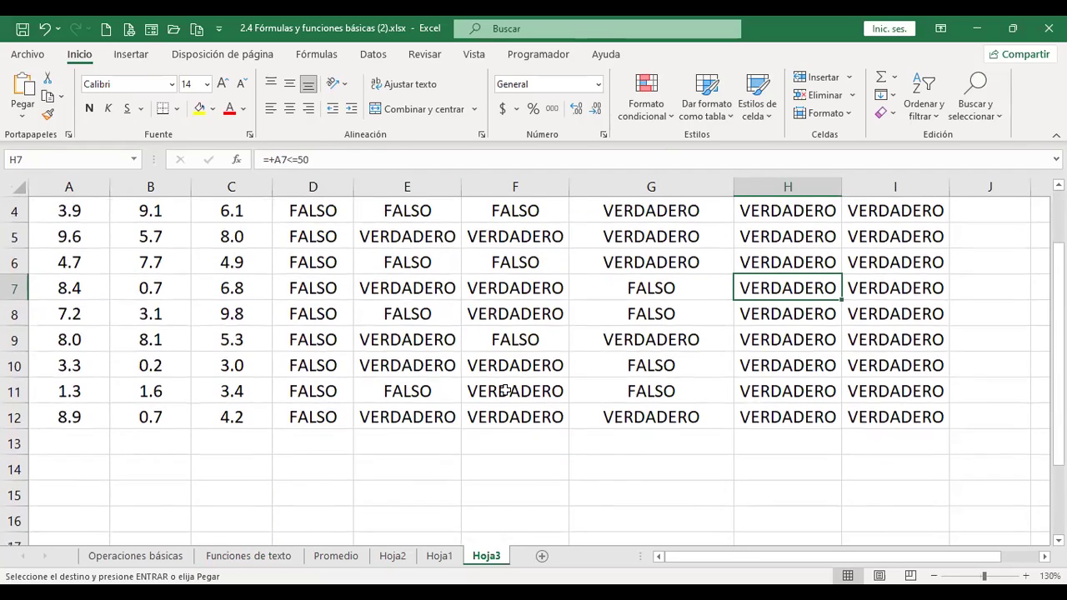
pyautogui.scroll(1, 506, 440)
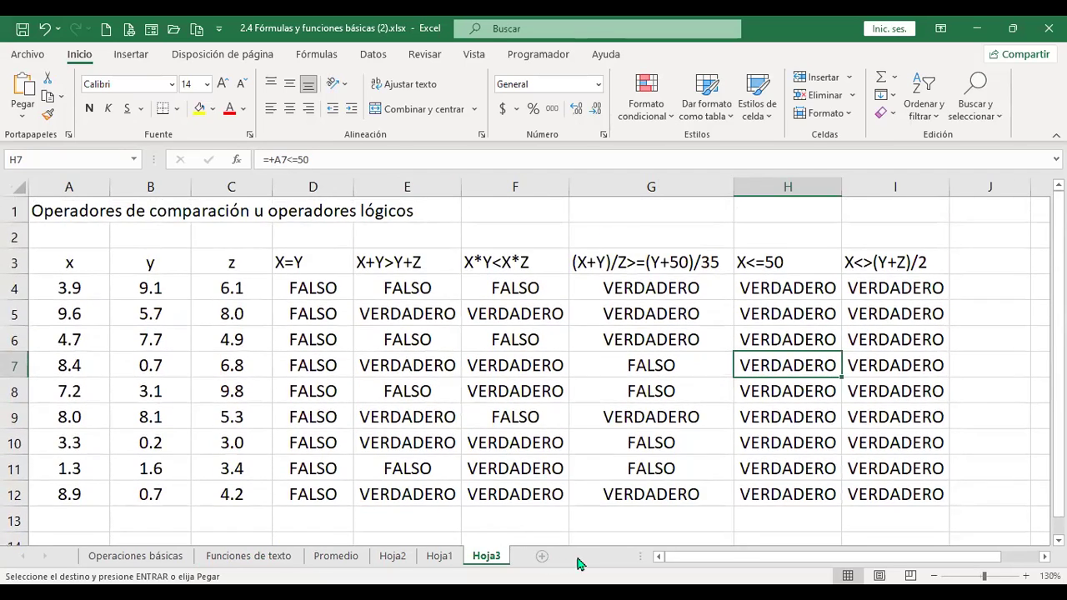
pyautogui.click(542, 556)
pyautogui.click(11, 192)
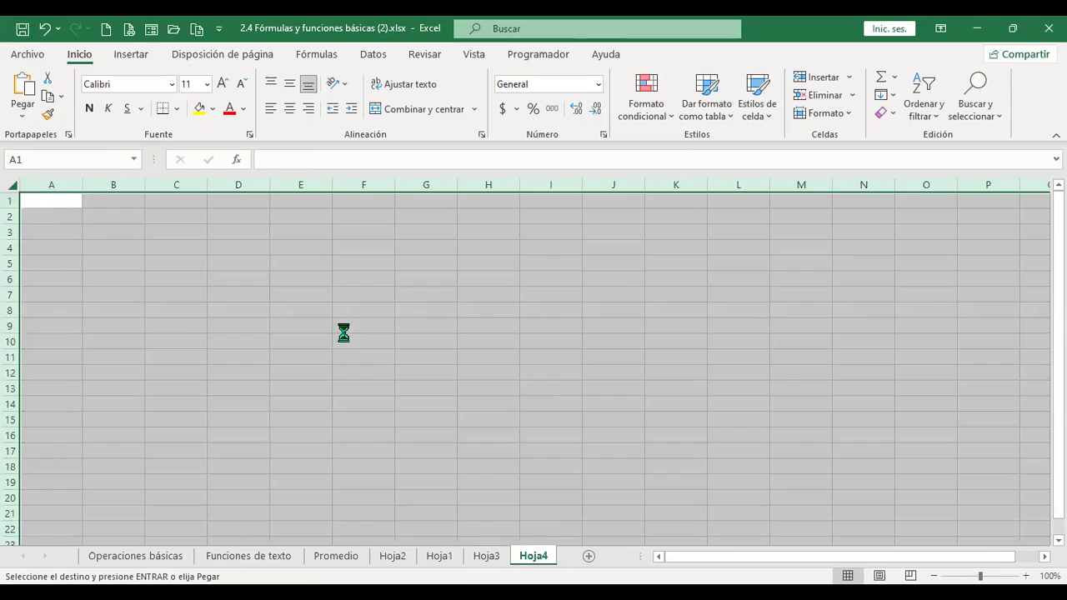
pyautogui.scroll(3, 343, 334)
pyautogui.click(221, 84)
pyautogui.click(222, 84)
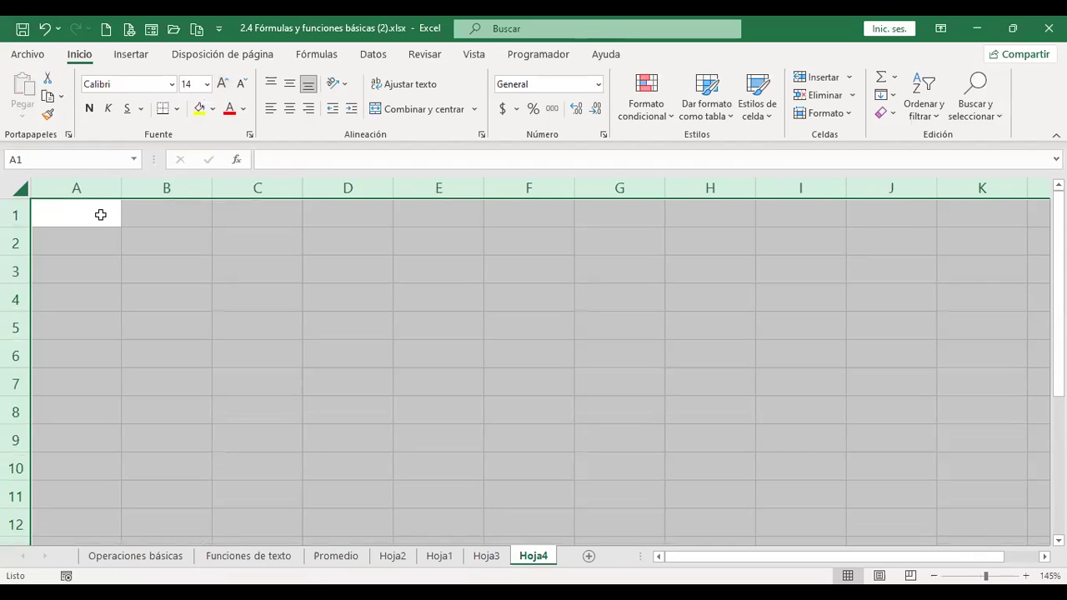
pyautogui.click(101, 215)
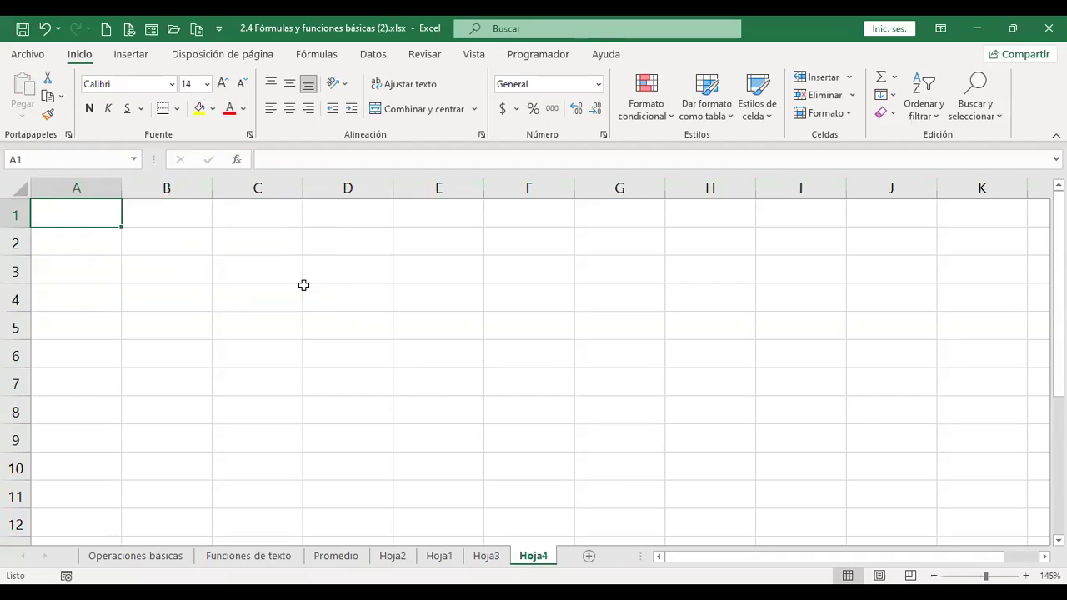
# - Paste the copied name table into Hoja4 at A1 and widen column B
pyautogui.click(247, 556)
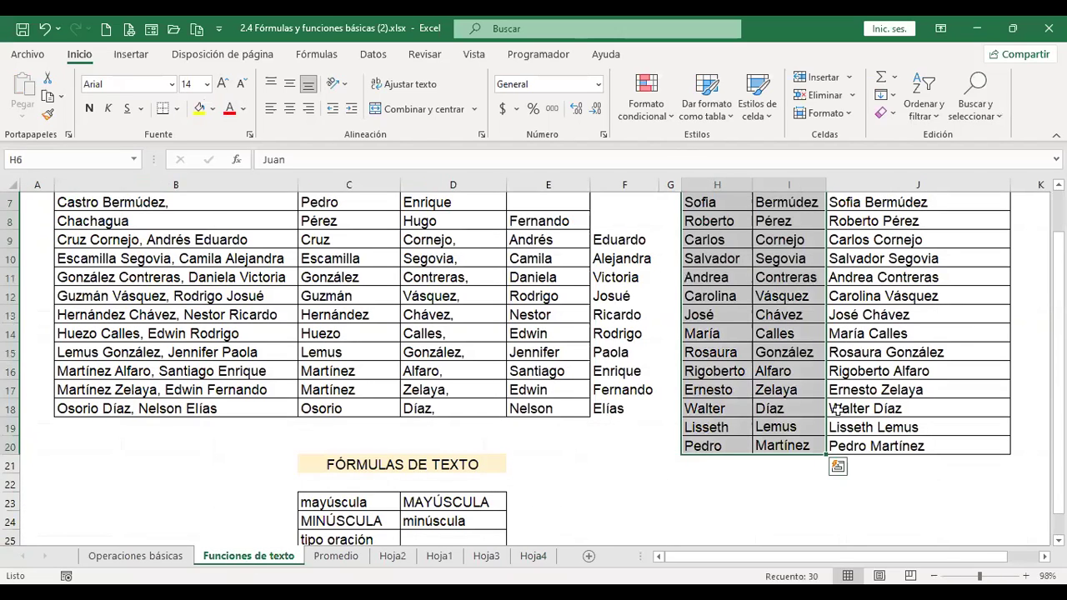
pyautogui.hotkey('ctrl', 'c')
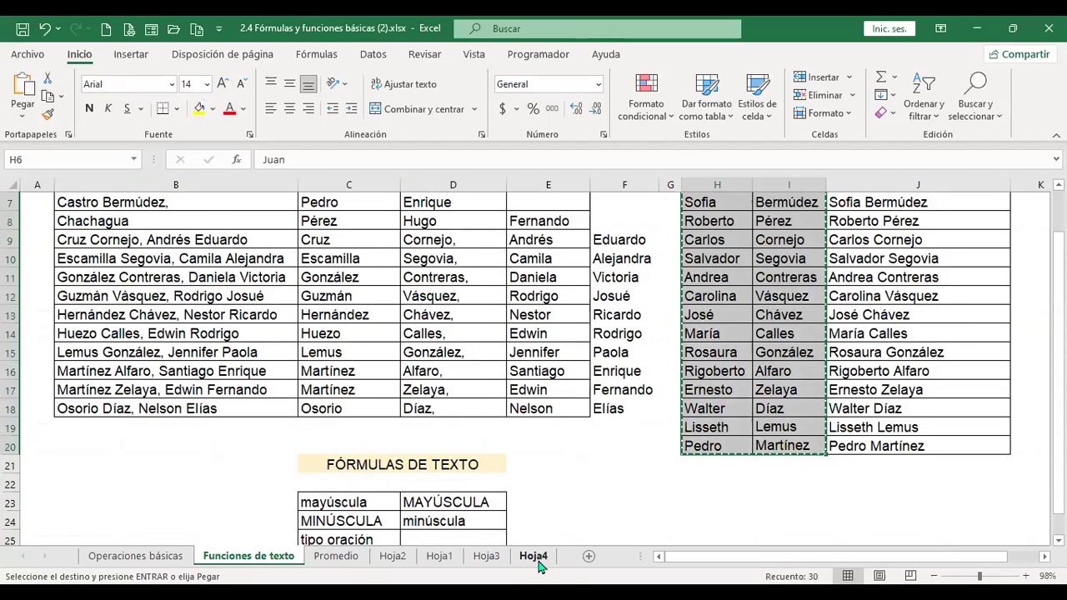
pyautogui.click(534, 556)
pyautogui.hotkey('ctrl', 'v')
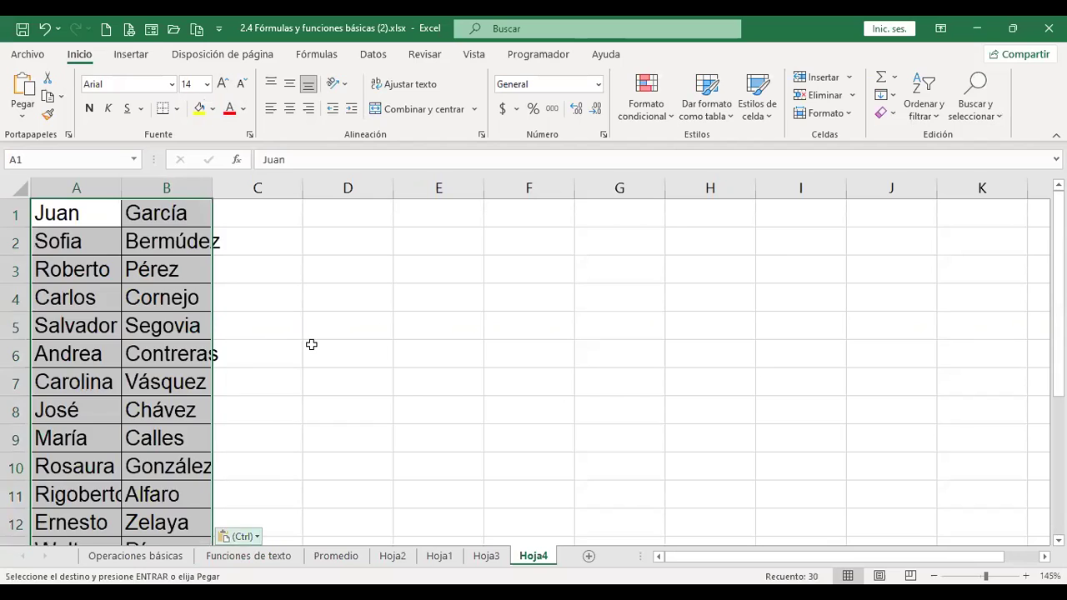
pyautogui.press('ctrl')
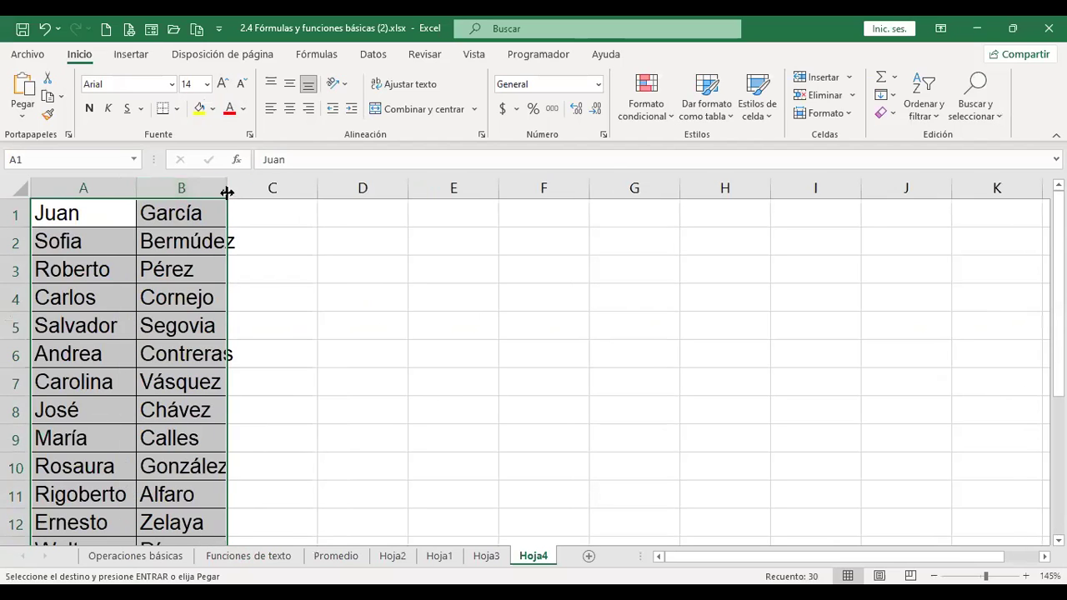
pyautogui.moveTo(227, 192); pyautogui.dragTo(244, 193)
pyautogui.click(298, 214)
# - Insert a blank row 1 and rearrange columns so surnames are in A, first names in B
pyautogui.click(12, 215)
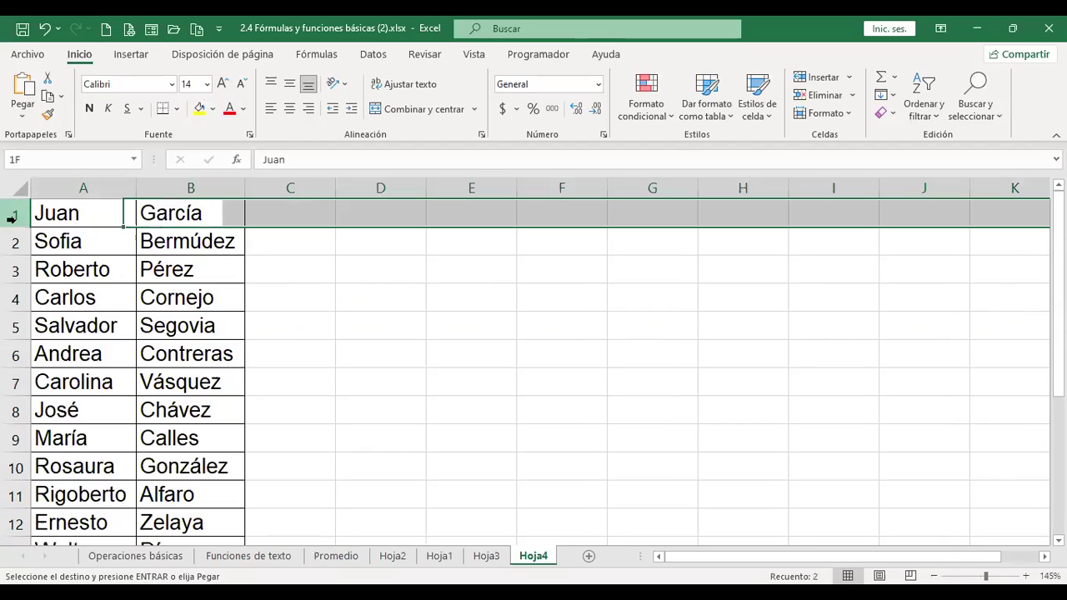
pyautogui.hotkey('shift', 'F10')
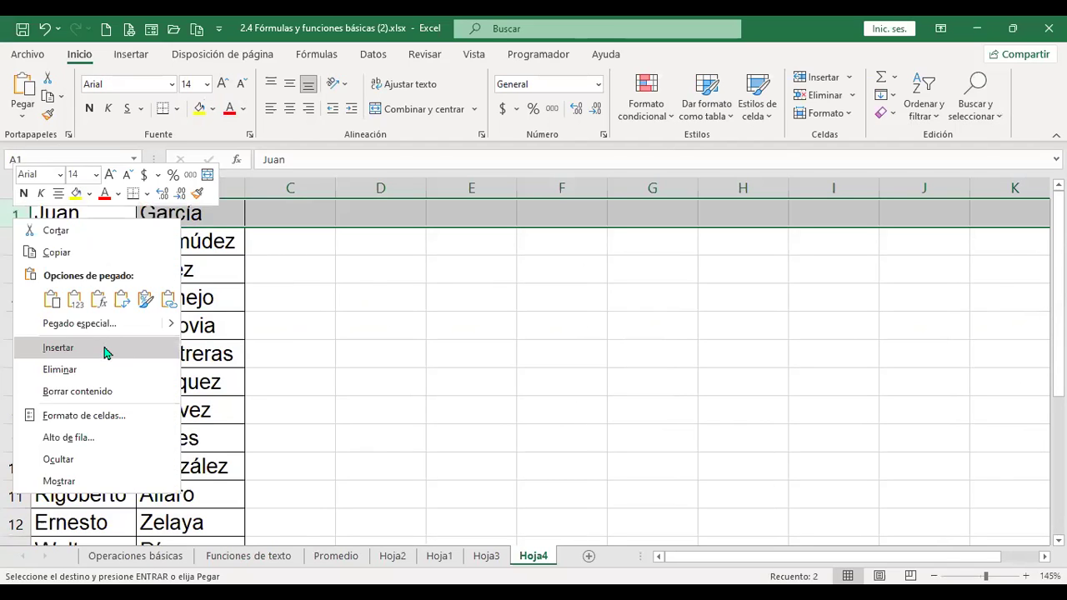
pyautogui.click(106, 350)
pyautogui.click(96, 210)
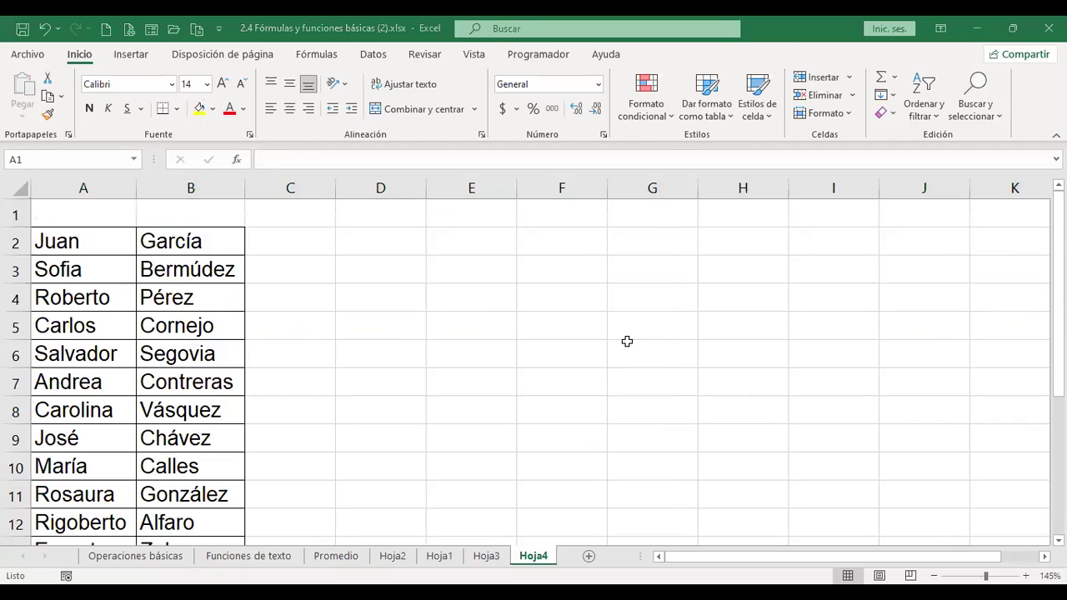
pyautogui.press('Right')
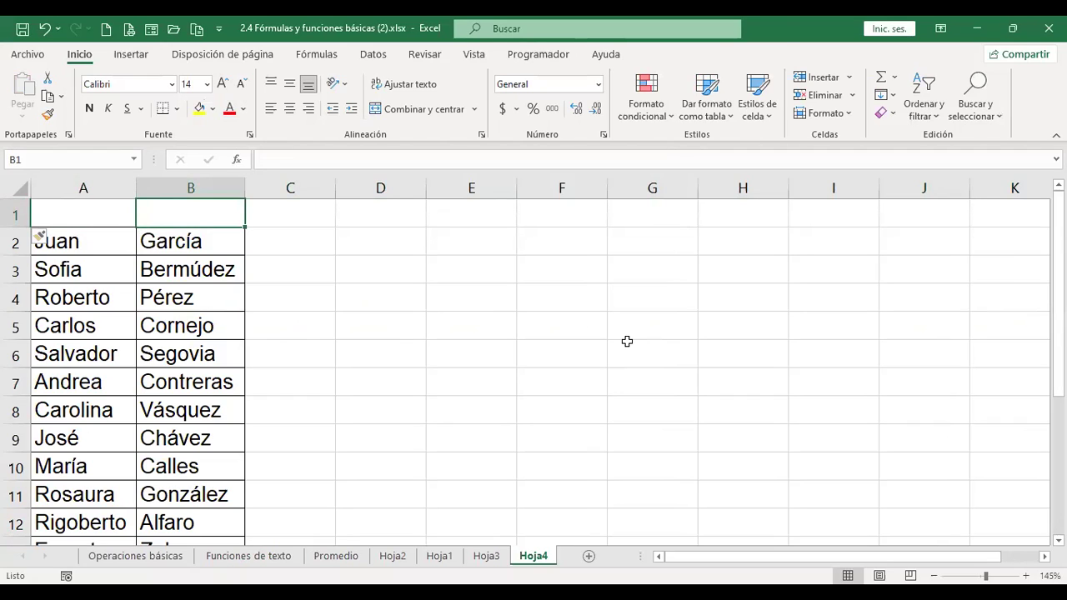
pyautogui.click(100, 189)
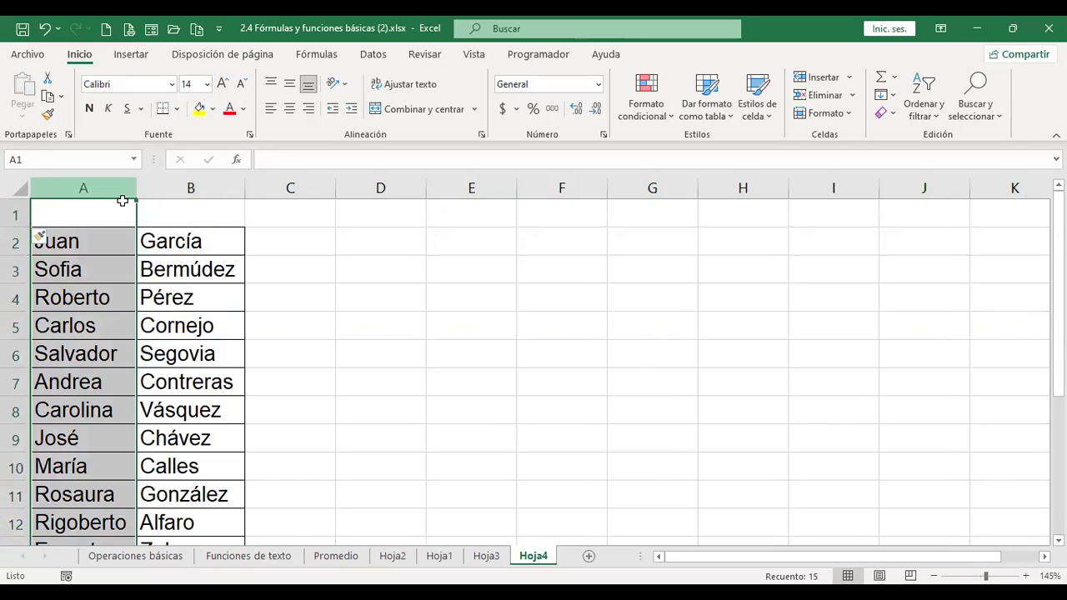
pyautogui.moveTo(138, 209); pyautogui.dragTo(310, 235)
pyautogui.click(74, 187)
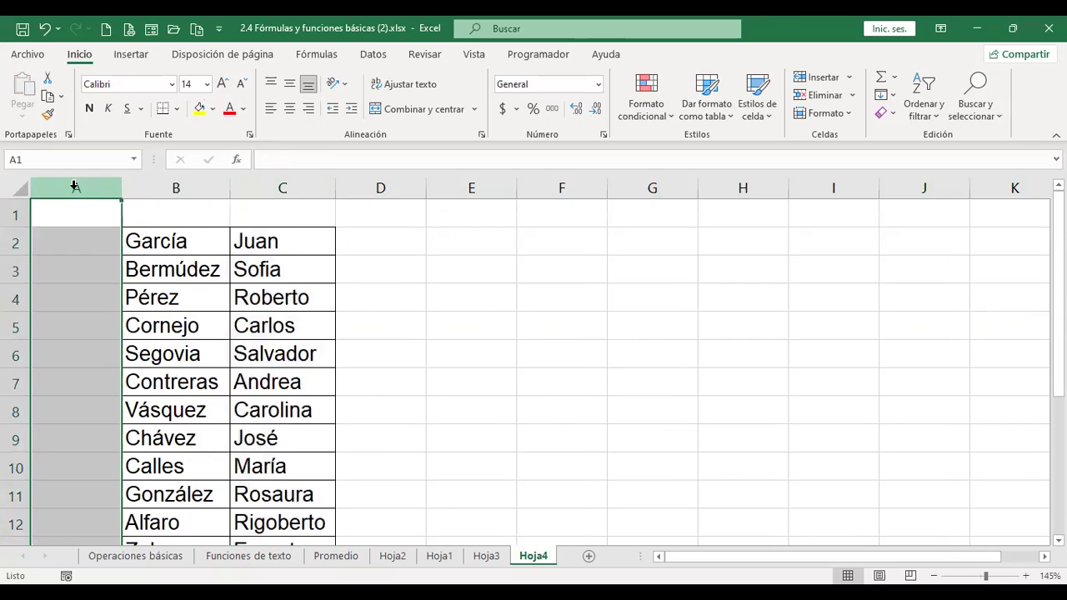
pyautogui.rightClick(133, 327)
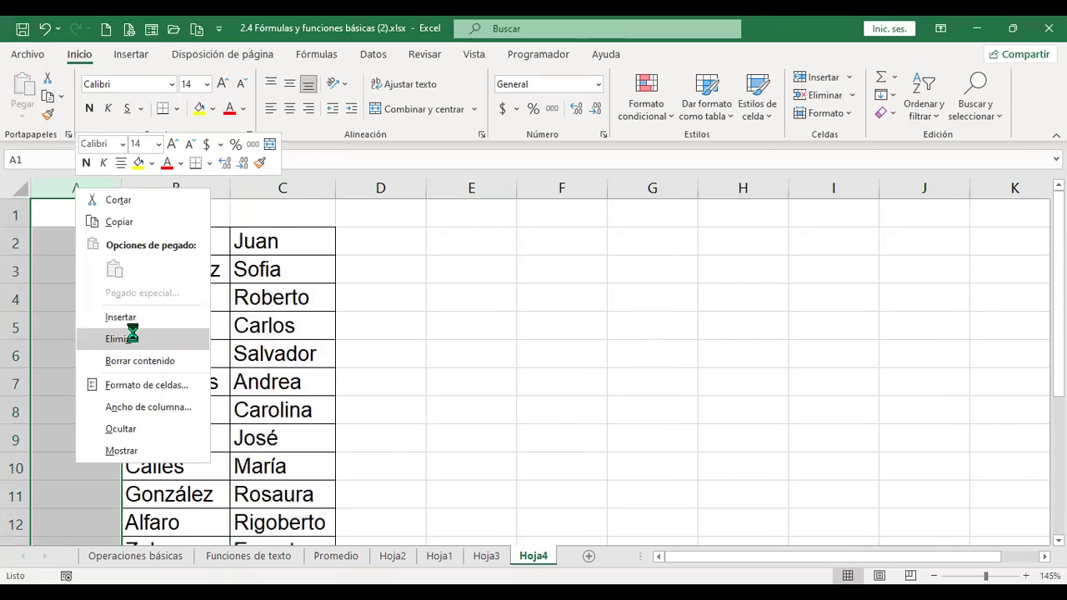
pyautogui.click(136, 338)
pyautogui.click(88, 208)
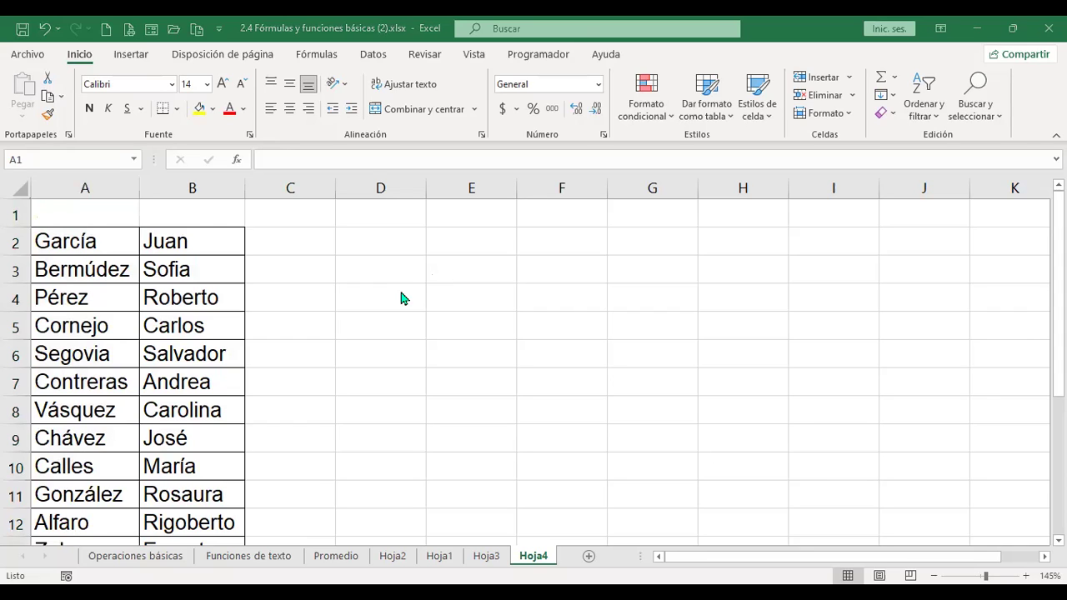
# - Type the headers APELLIDO, NOMBRE and AÑO DE NACIMIENTO in A1:C1
pyautogui.write('APELLID')
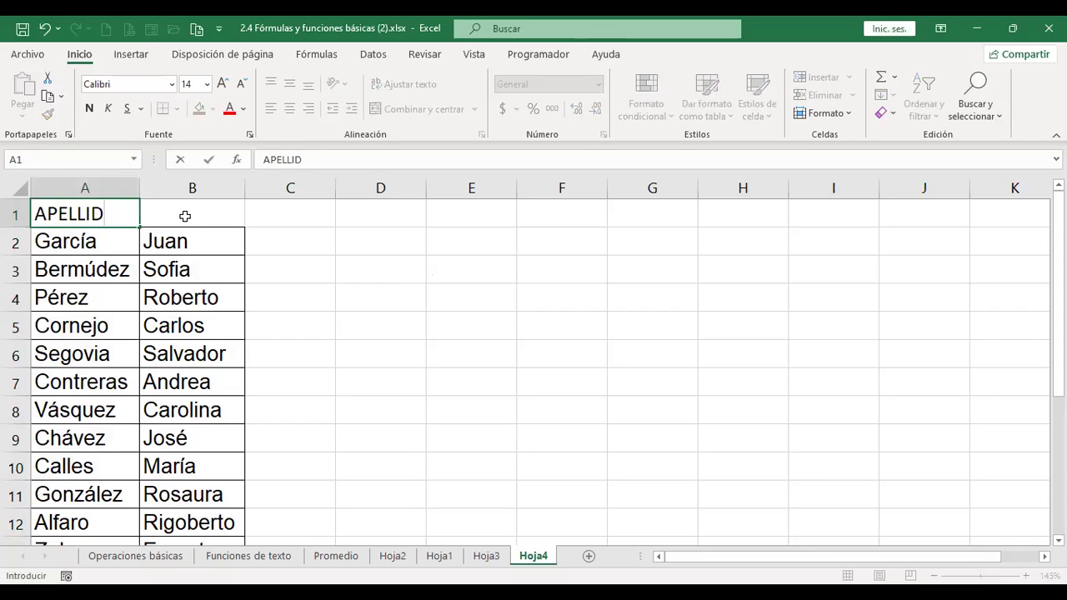
pyautogui.write('O')
pyautogui.press('Tab')
pyautogui.write('NOMBRE')
pyautogui.press('Return')
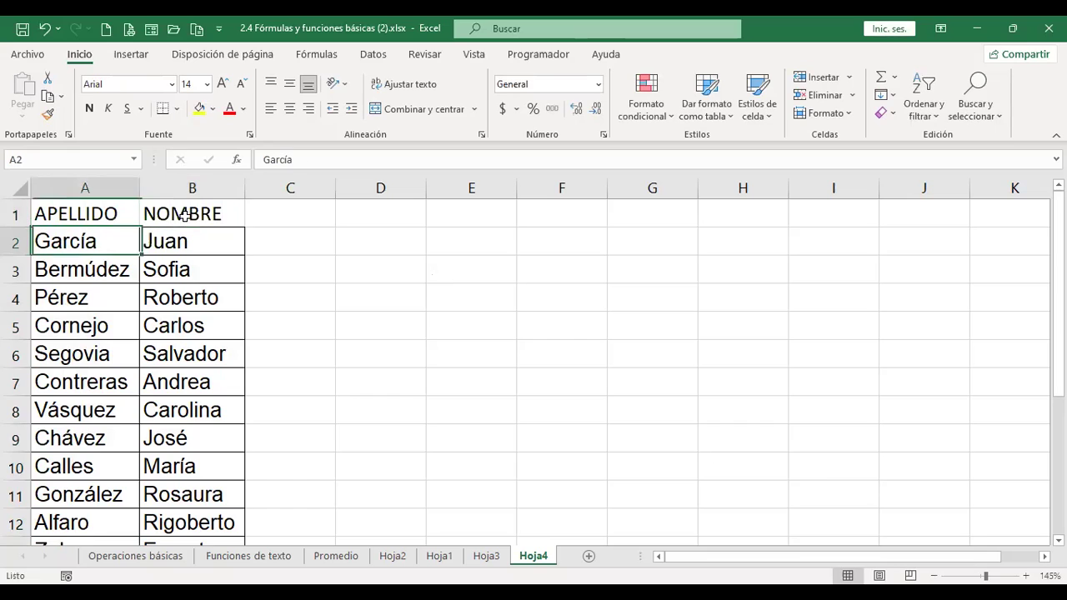
pyautogui.click(184, 215)
pyautogui.press('Right')
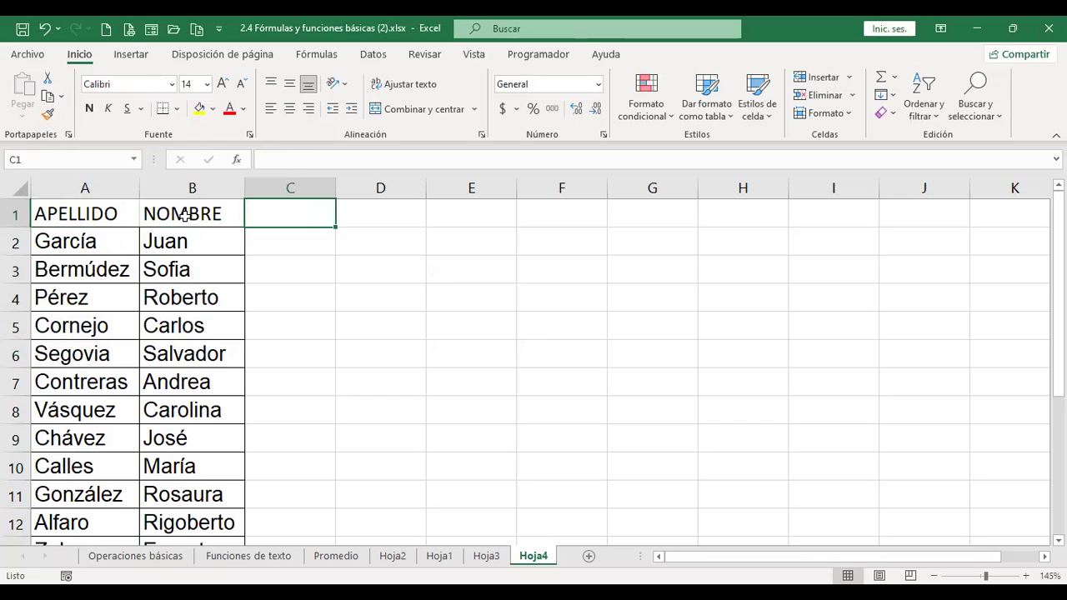
pyautogui.write('AÑO DE NACI')
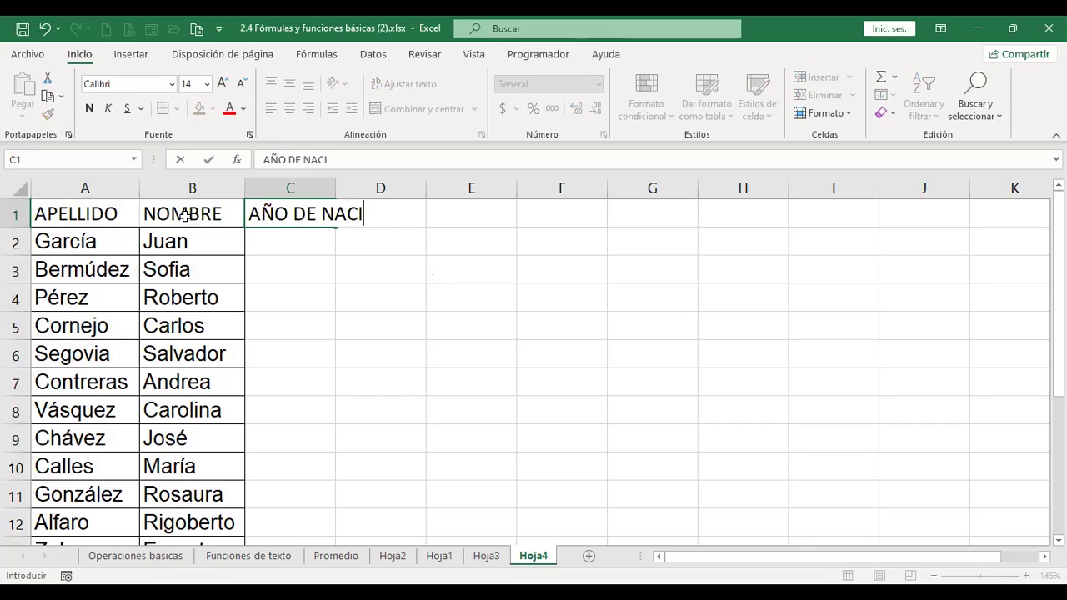
pyautogui.write('MIENTO')
pyautogui.press('Return')
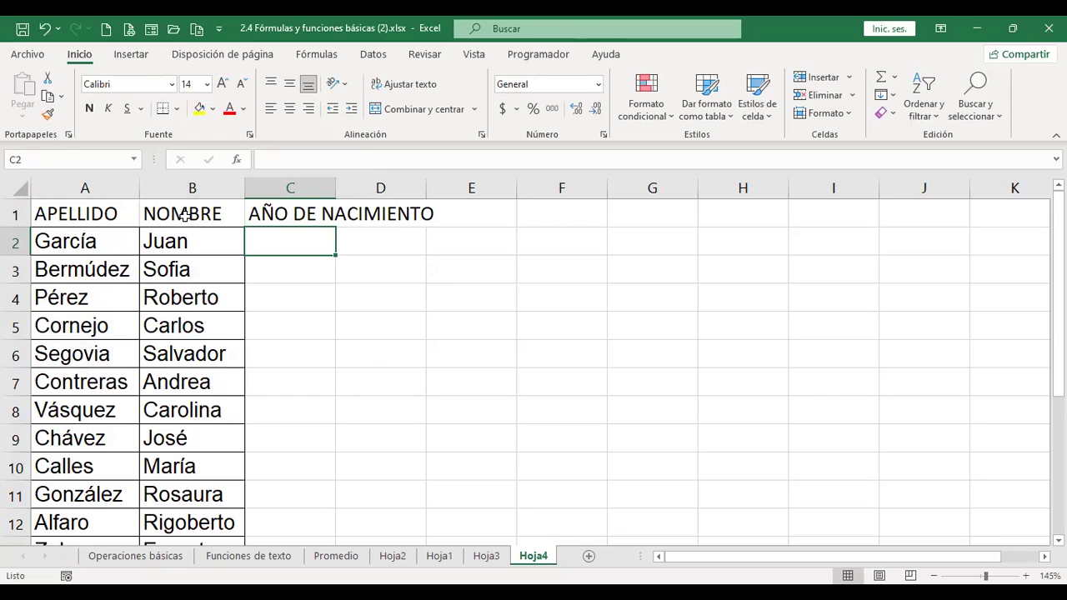
# - Wrap the C1 header after DE, autofit column C and row 1, and centre it
pyautogui.press('Up')
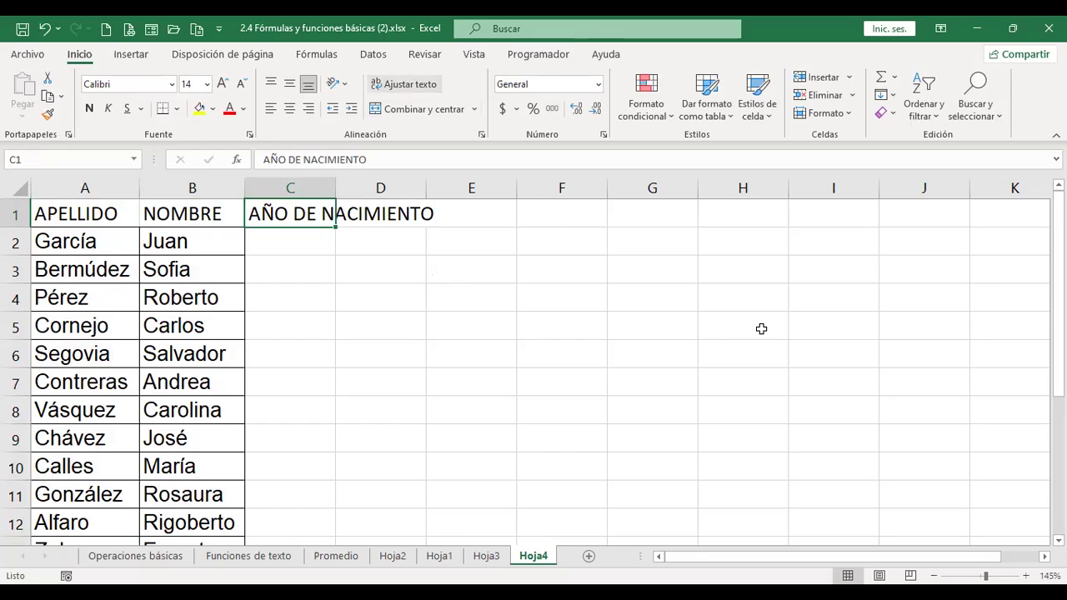
pyautogui.press('F2')
pyautogui.press('Left')
pyautogui.press('Left')
pyautogui.press('Left')
pyautogui.press('Left')
pyautogui.press('Left')
pyautogui.press('Left')
pyautogui.press('Left')
pyautogui.press('Left')
pyautogui.press('Left')
pyautogui.press('Left')
pyautogui.press('Left')
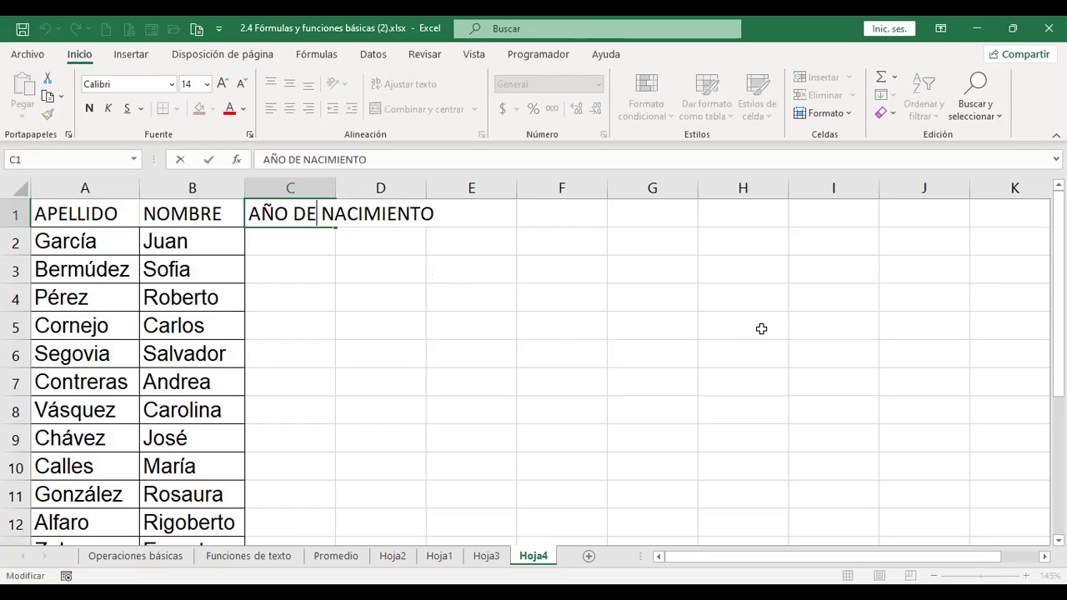
pyautogui.press('Delete')
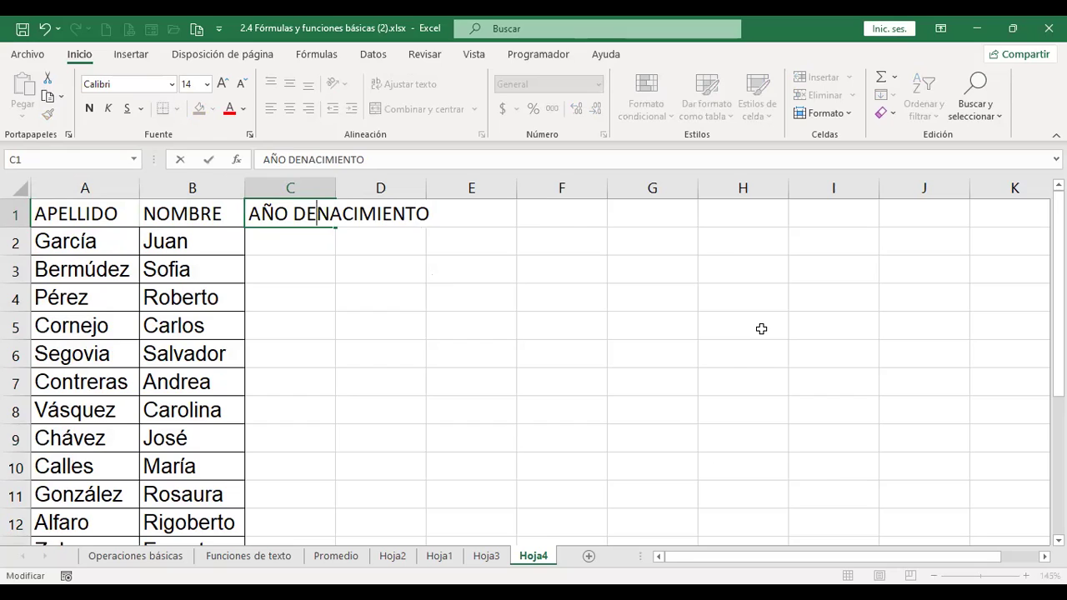
pyautogui.hotkey('alt', 'Return')
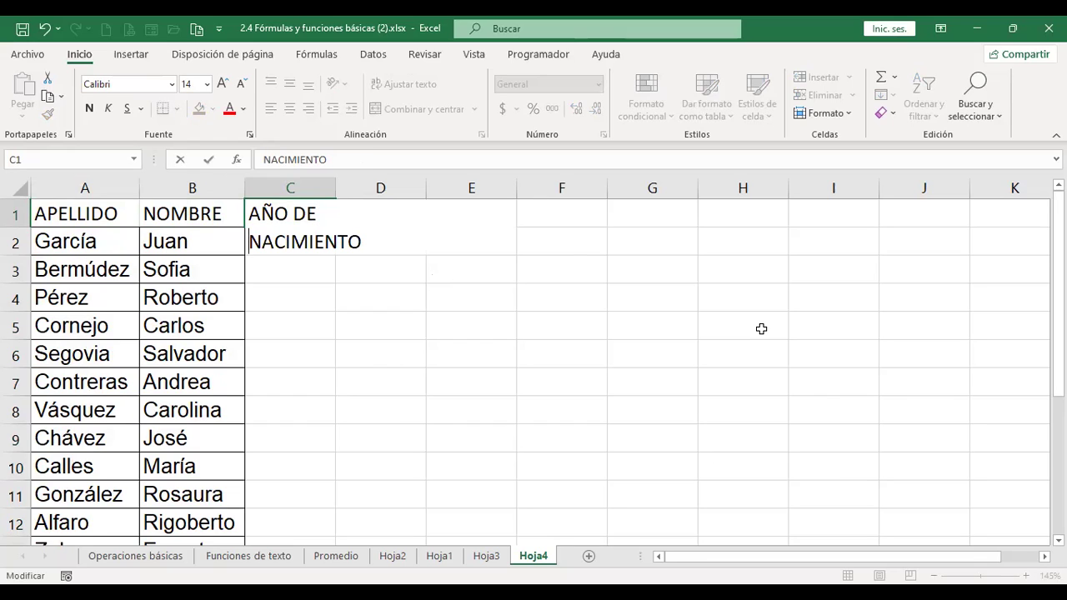
pyautogui.press('Return')
pyautogui.press('Up')
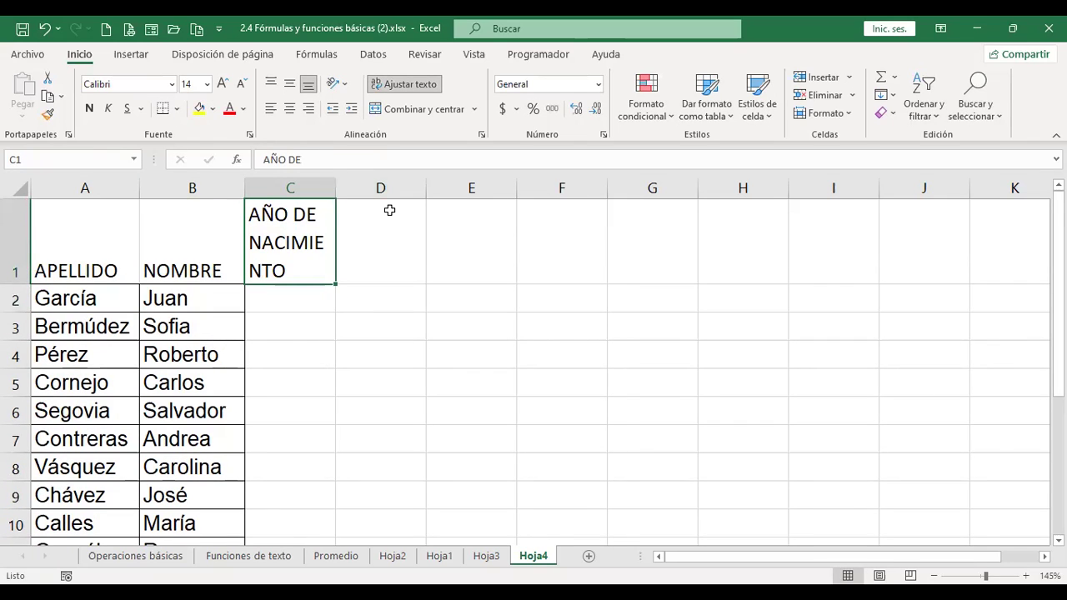
pyautogui.moveTo(336, 190); pyautogui.dragTo(354, 189)
pyautogui.doubleClick(354, 189)
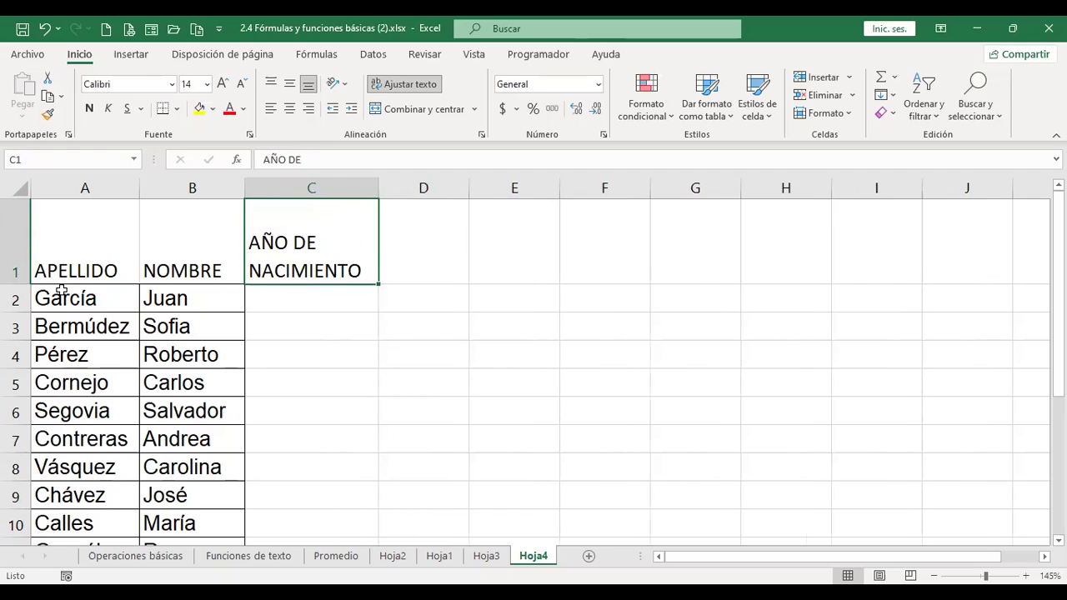
pyautogui.doubleClick(25, 282)
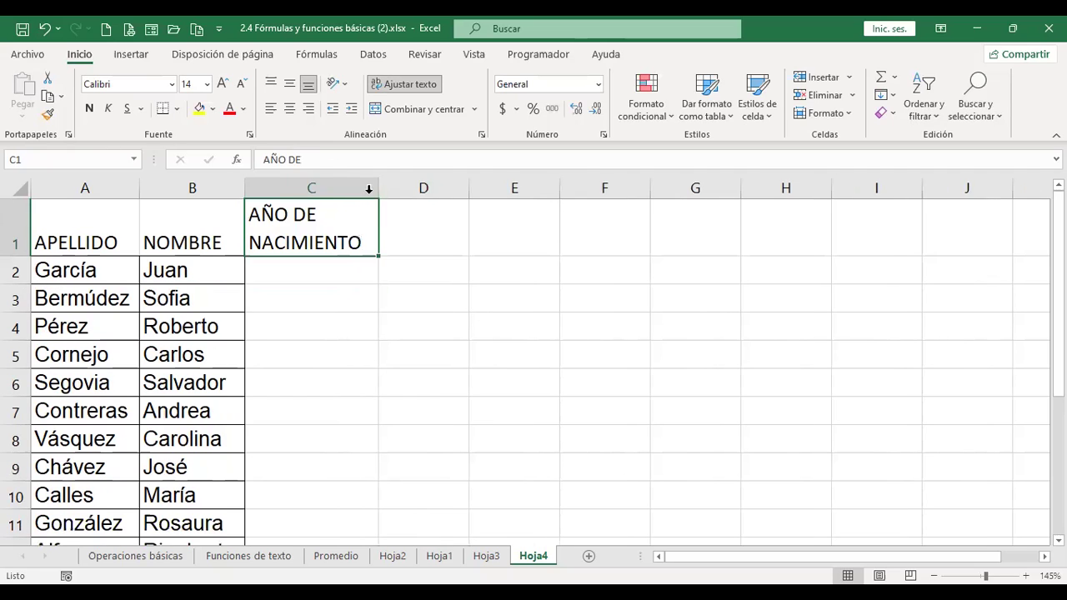
pyautogui.click(290, 108)
pyautogui.click(331, 265)
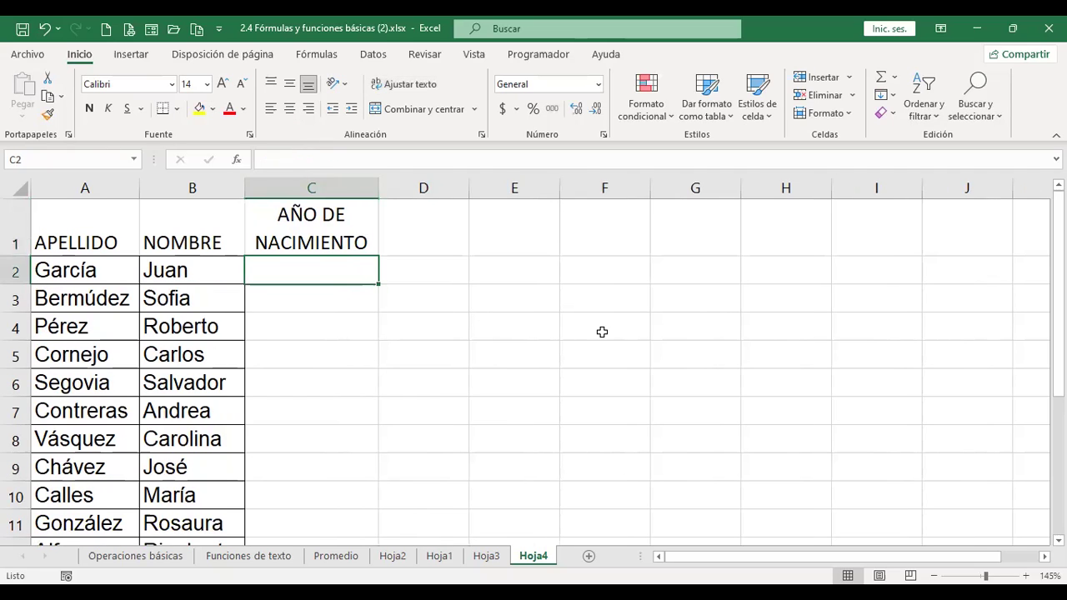
pyautogui.scroll(-1, 431, 353)
pyautogui.scroll(1, 584, 458)
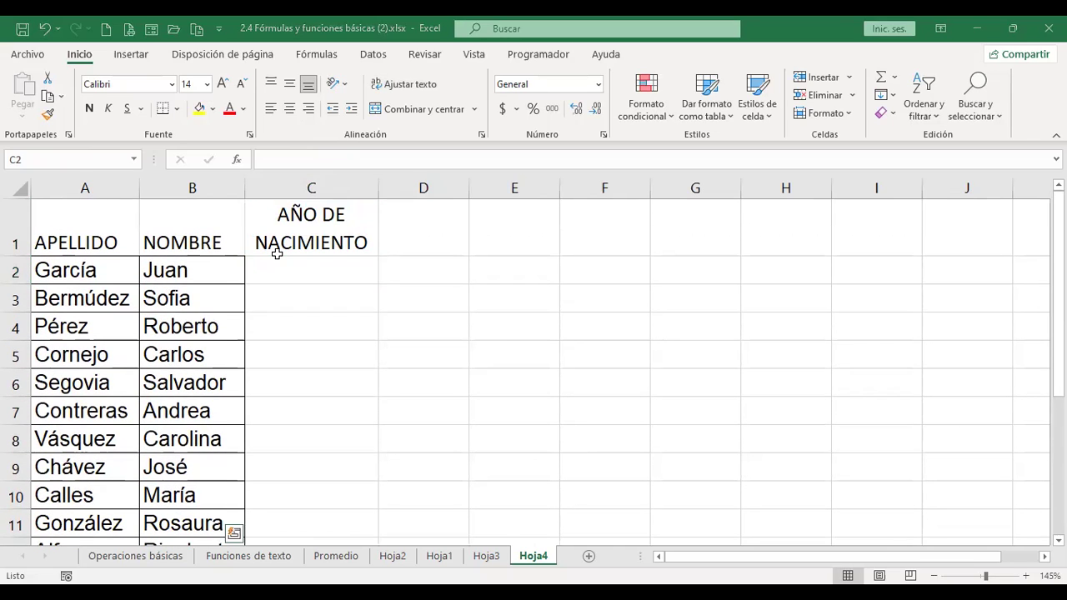
# - Paste the birth years into column C starting at C2 and centre them
pyautogui.hotkey('ctrl', 'c')
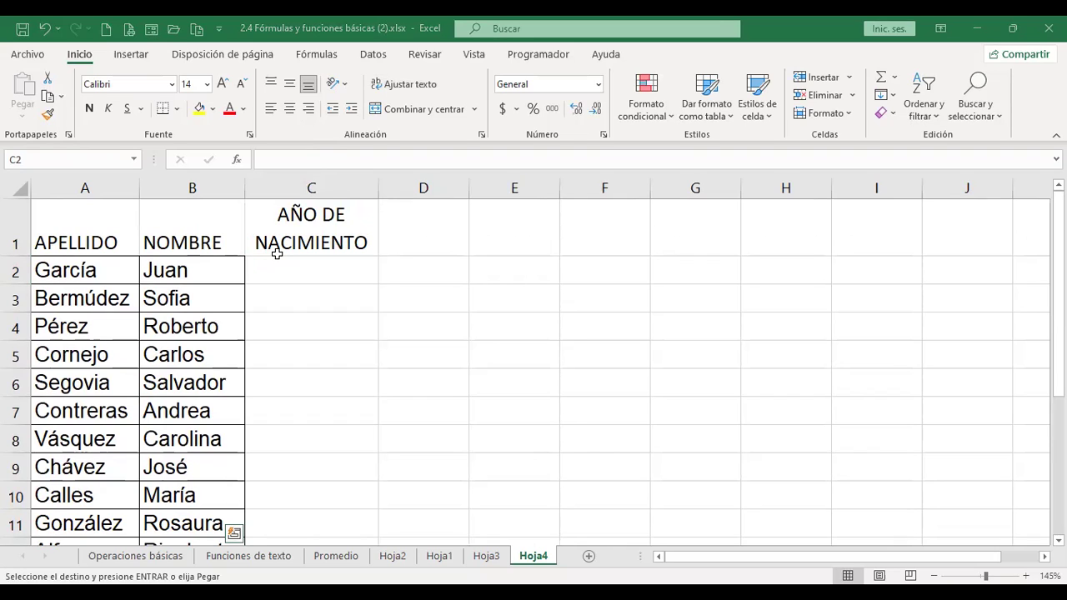
pyautogui.click(324, 262)
pyautogui.hotkey('ctrl', 'v')
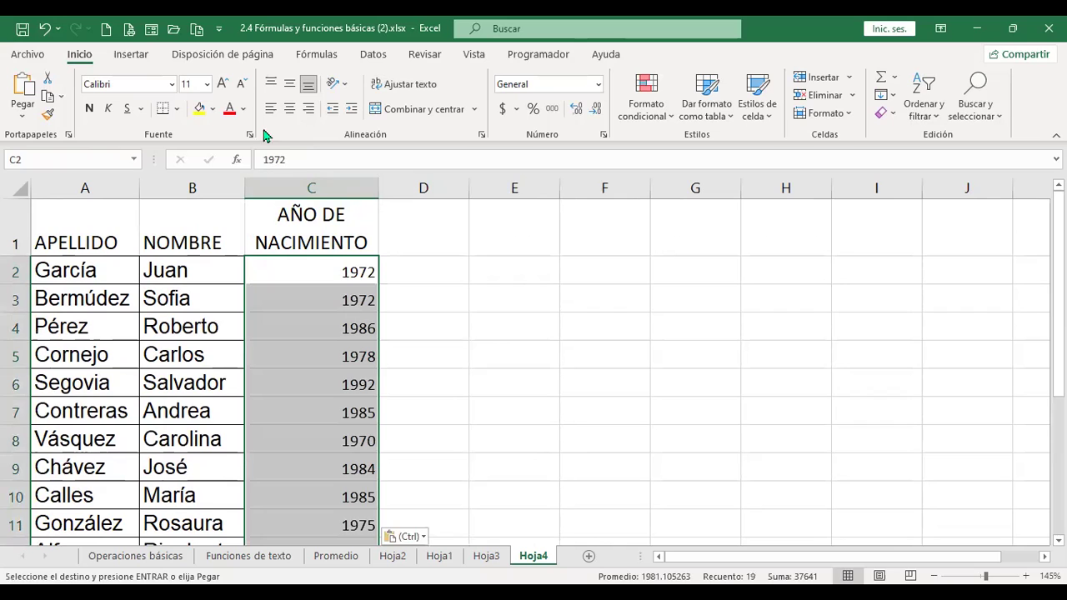
pyautogui.click(289, 108)
pyautogui.scroll(-2, 448, 358)
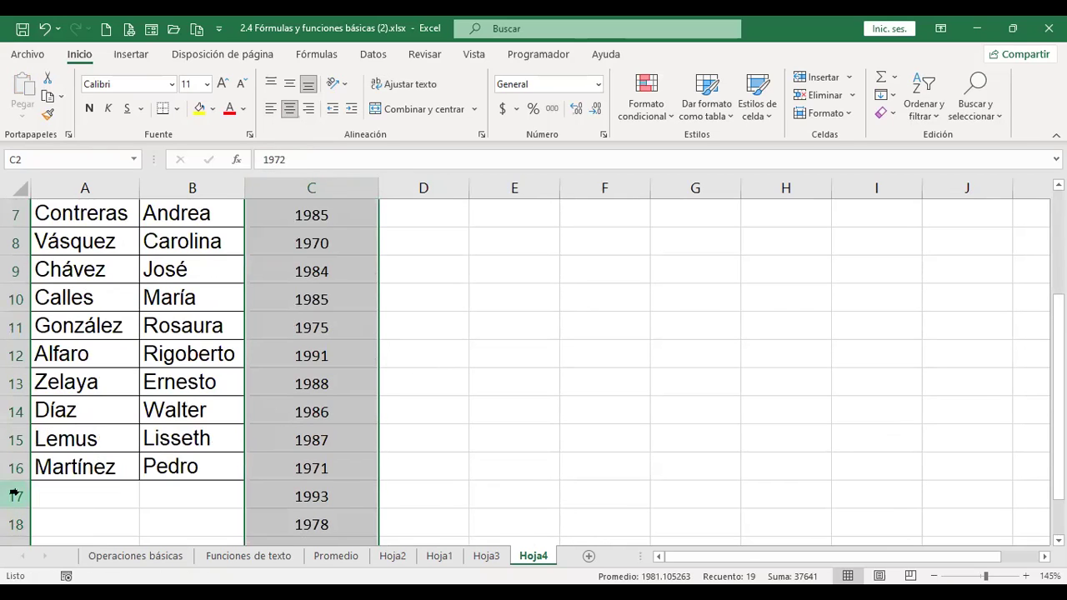
pyautogui.click(14, 495)
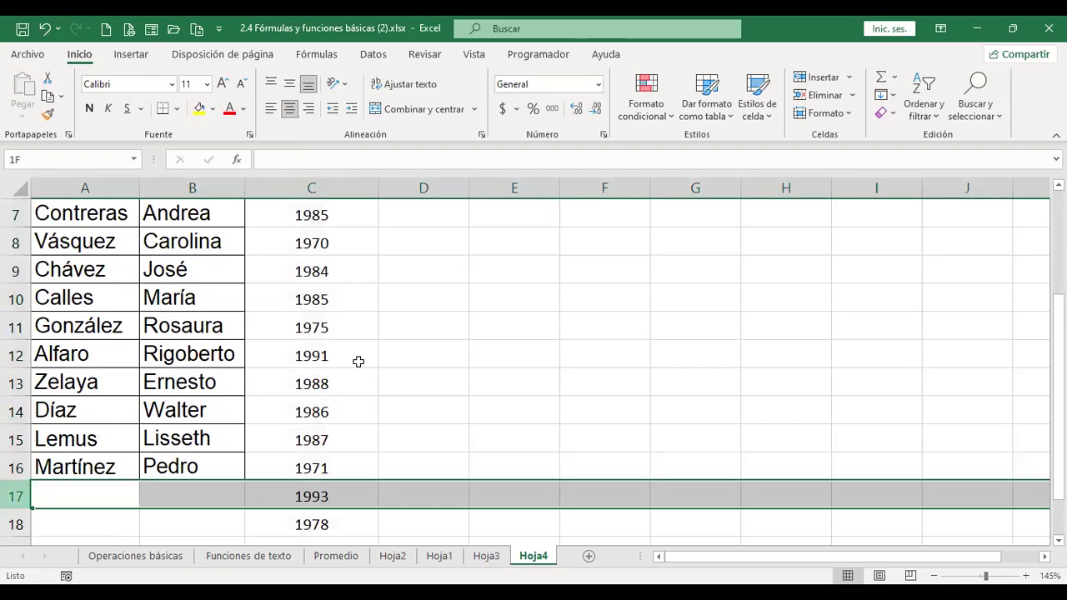
pyautogui.scroll(2, 359, 361)
pyautogui.click(348, 272)
# - Add the headers 'Nombre y apellido' in D1 and 'Frase' in E1, widening column D to fit
pyautogui.click(442, 242)
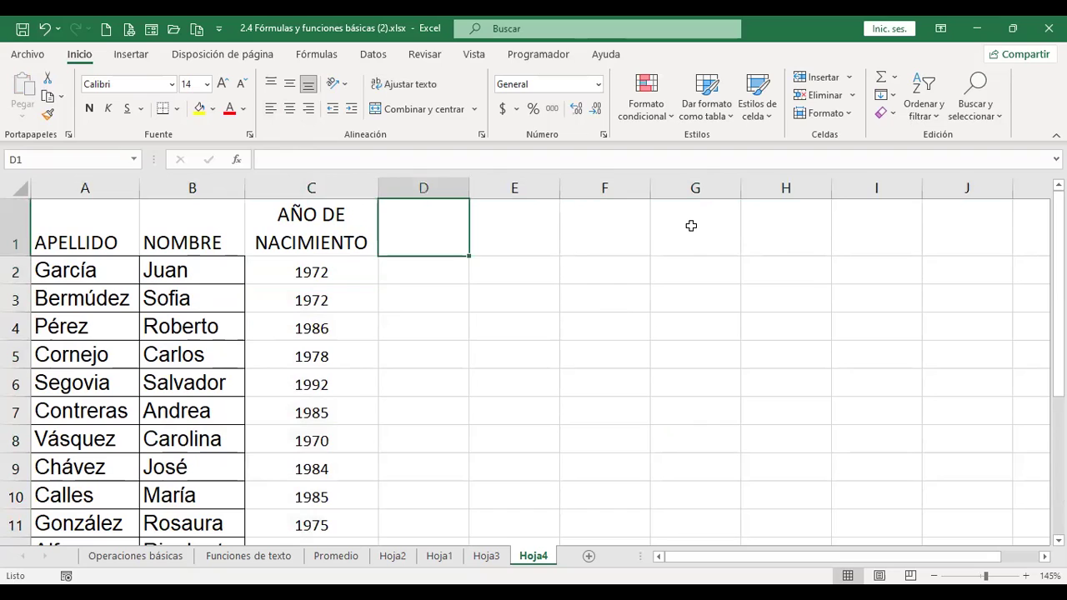
pyautogui.write('No')
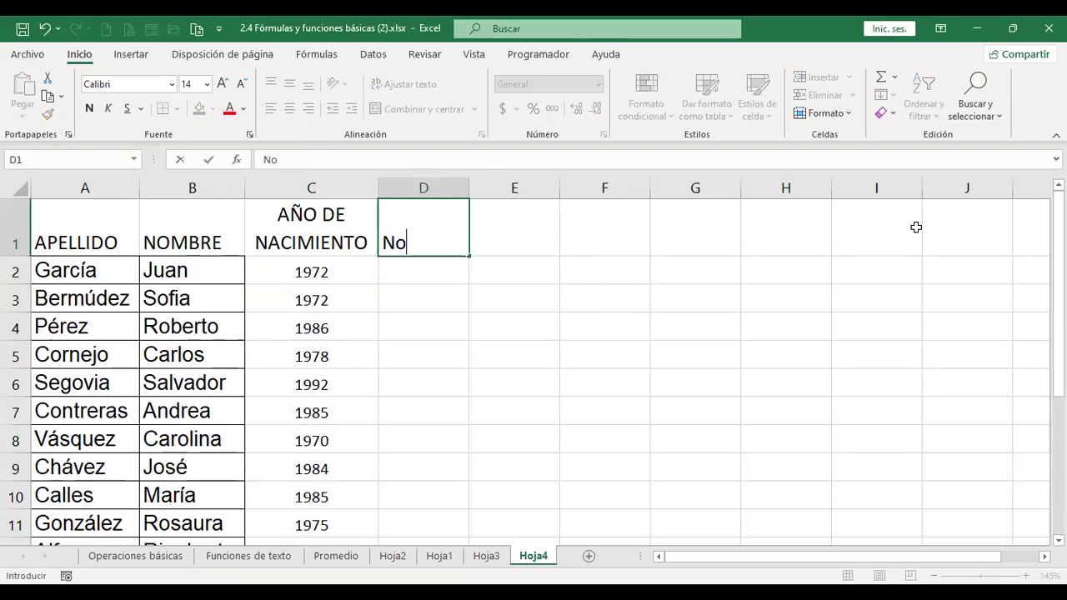
pyautogui.write('mbre y apelldo')
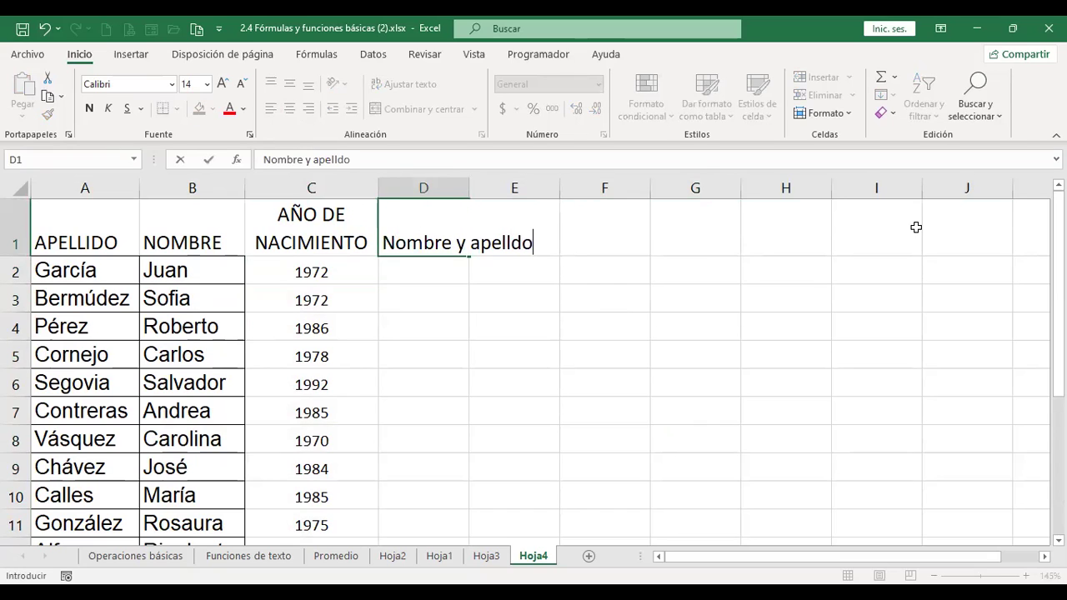
pyautogui.press('BackSpace')
pyautogui.press('BackSpace')
pyautogui.write('ido')
pyautogui.press('Return')
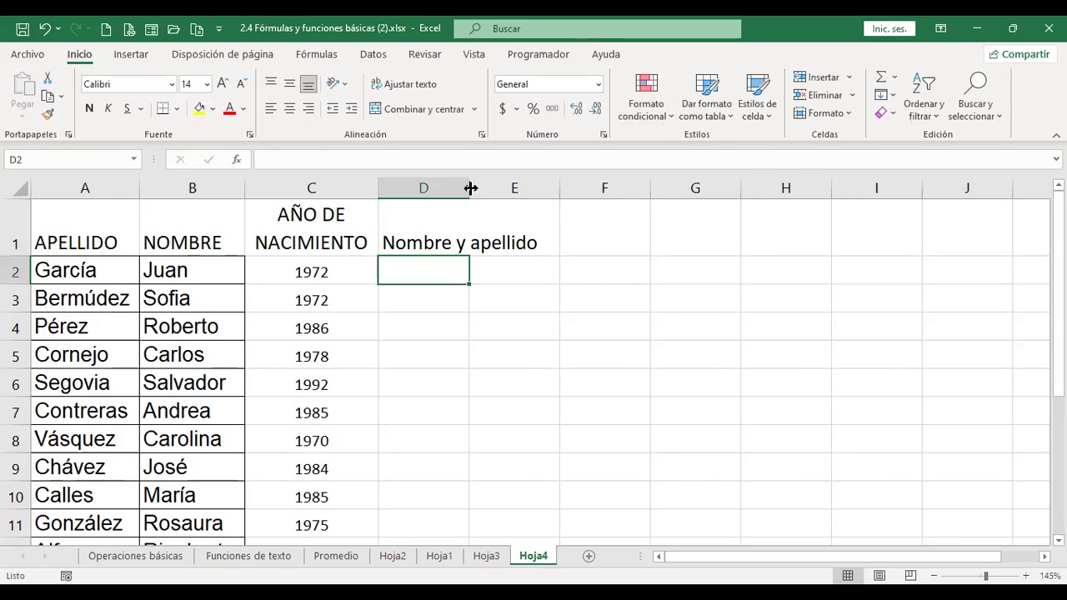
pyautogui.doubleClick(471, 188)
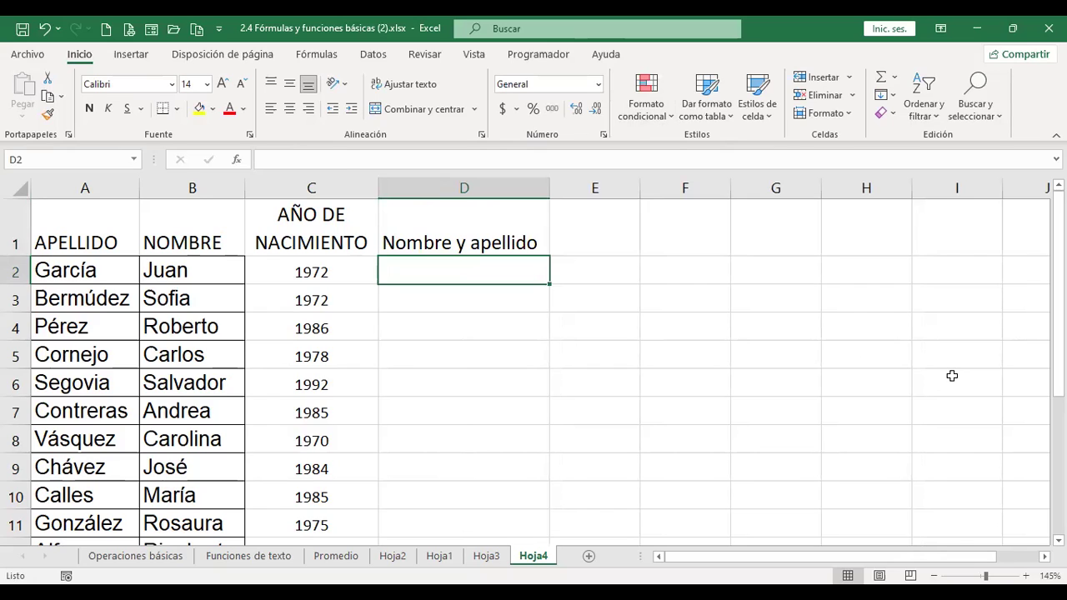
pyautogui.press('Up')
pyautogui.press('Right')
pyautogui.write('Frase')
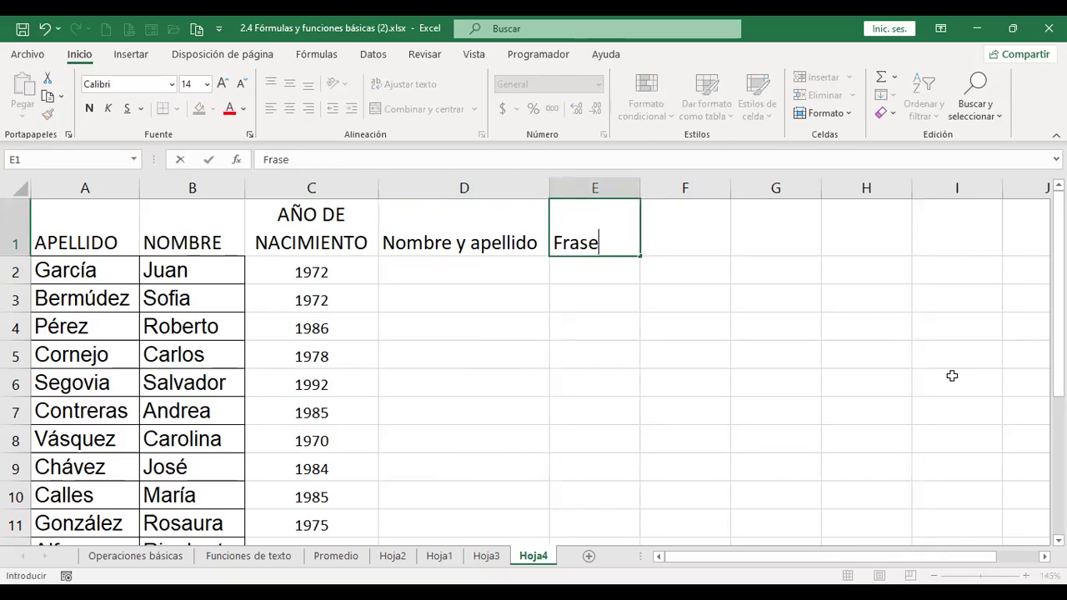
pyautogui.press('Return')
# - Apply Todos los bordes to the table range A1:E16
pyautogui.moveTo(99, 219); pyautogui.dragTo(550, 441)
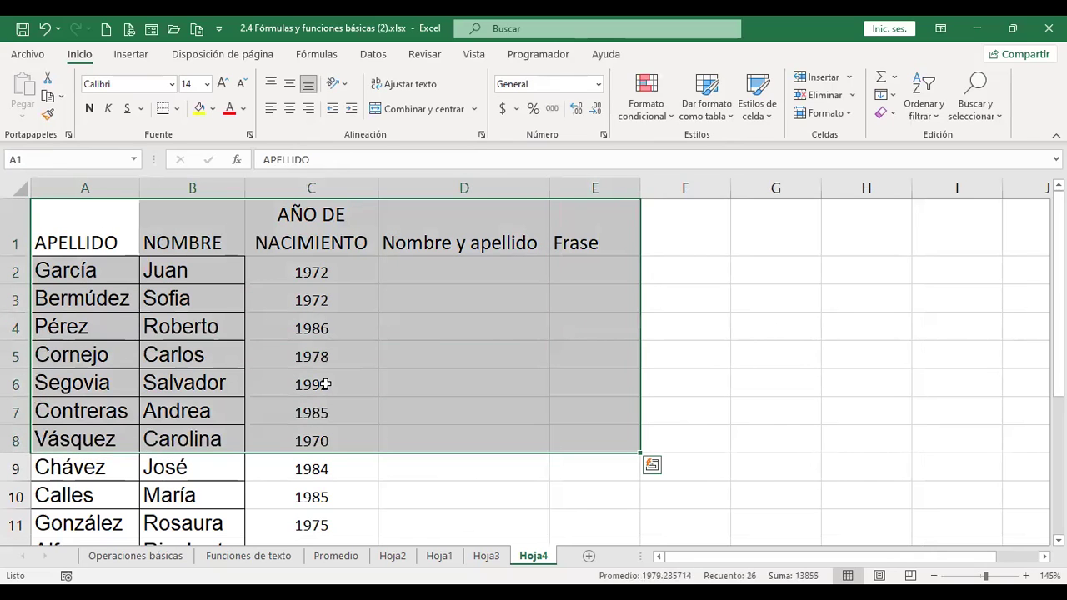
pyautogui.hotkey('ctrl', 'shift', 'Down')
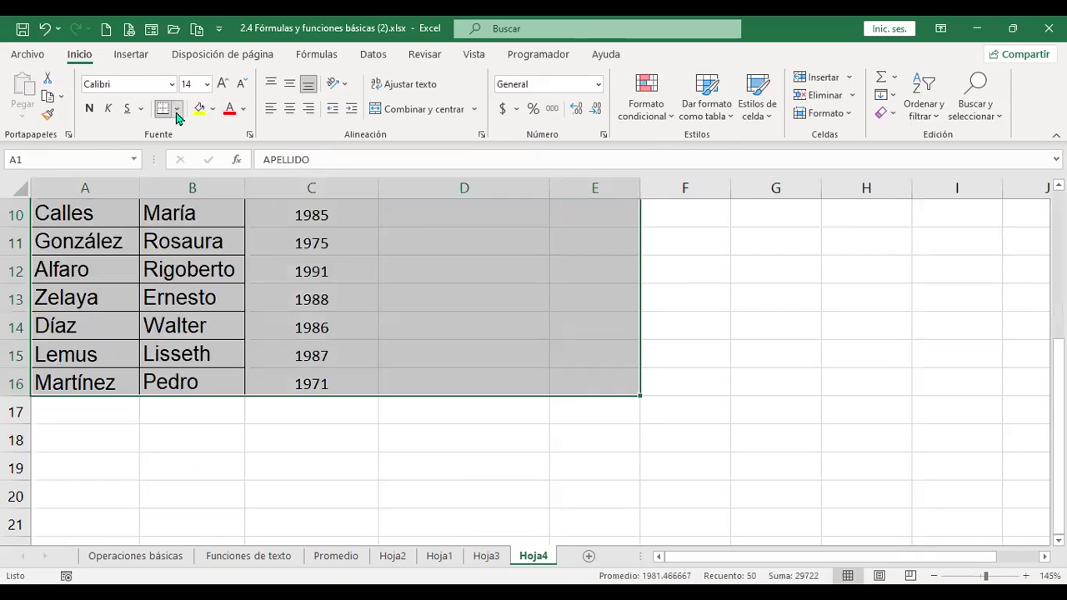
pyautogui.click(177, 109)
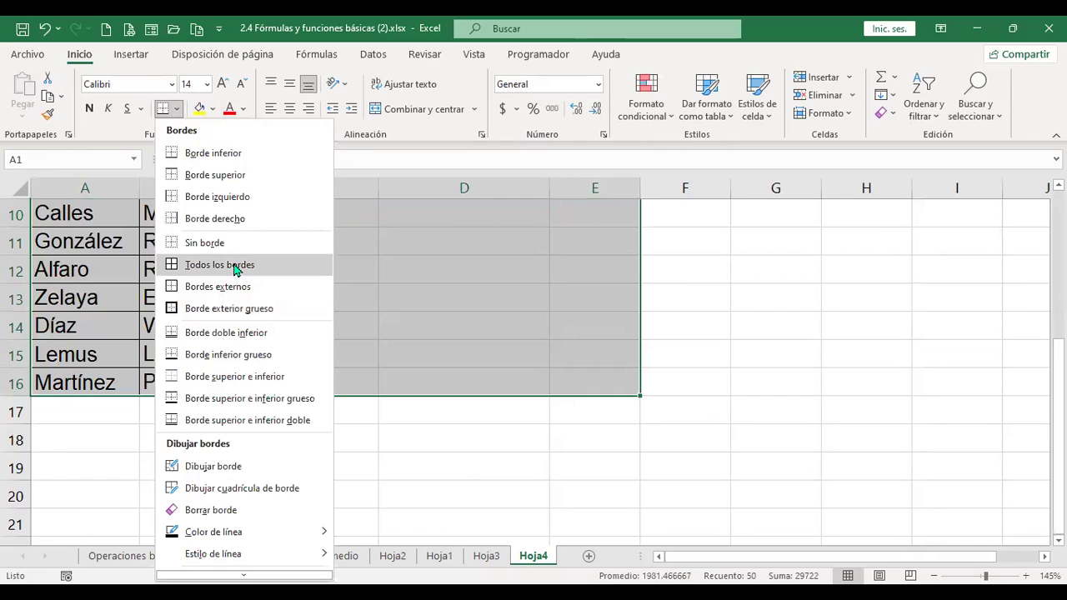
pyautogui.click(236, 265)
# - Centre the row 1 headers both vertically and horizontally
pyautogui.scroll(3, 236, 333)
pyautogui.click(15, 227)
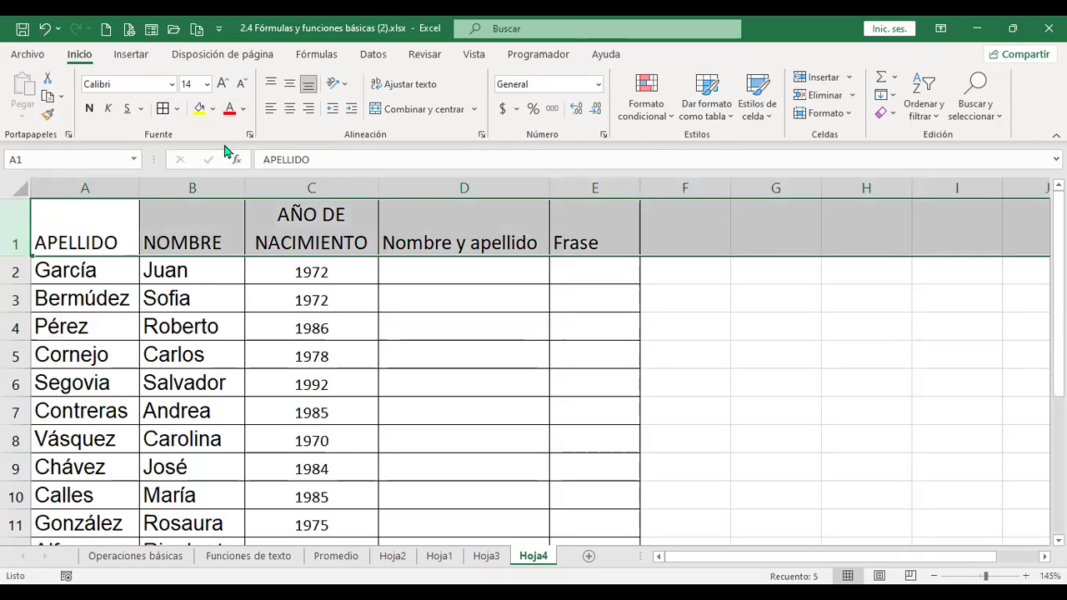
pyautogui.click(289, 84)
pyautogui.click(289, 108)
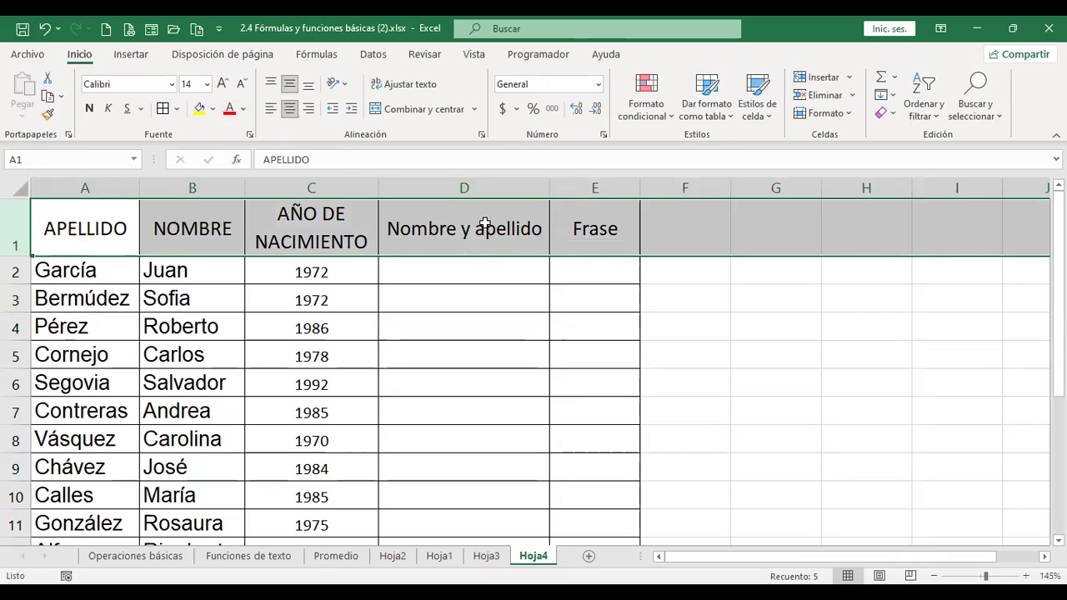
pyautogui.click(485, 224)
pyautogui.click(463, 275)
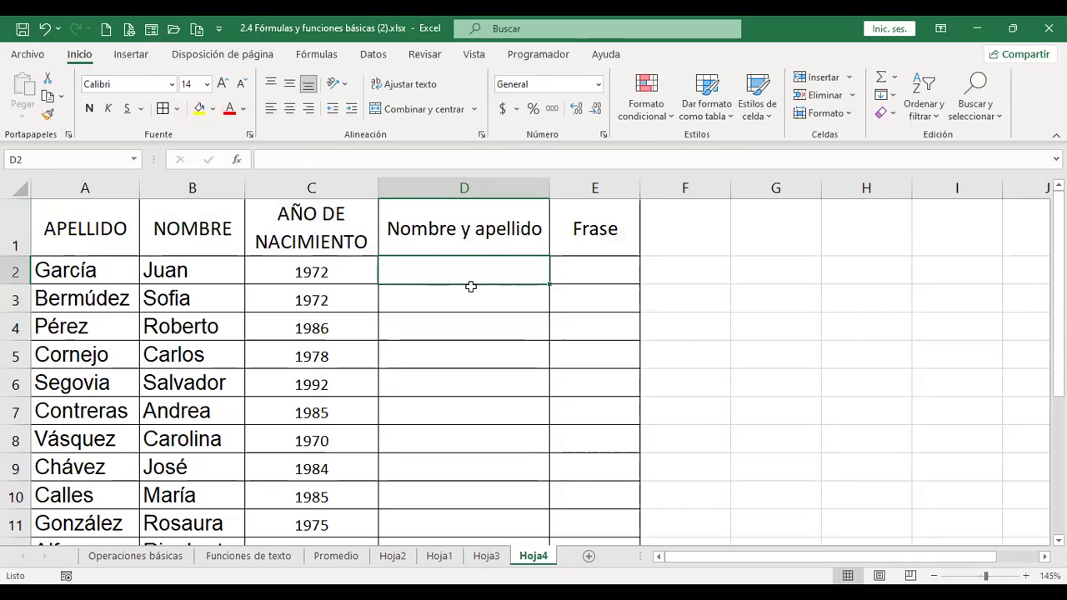
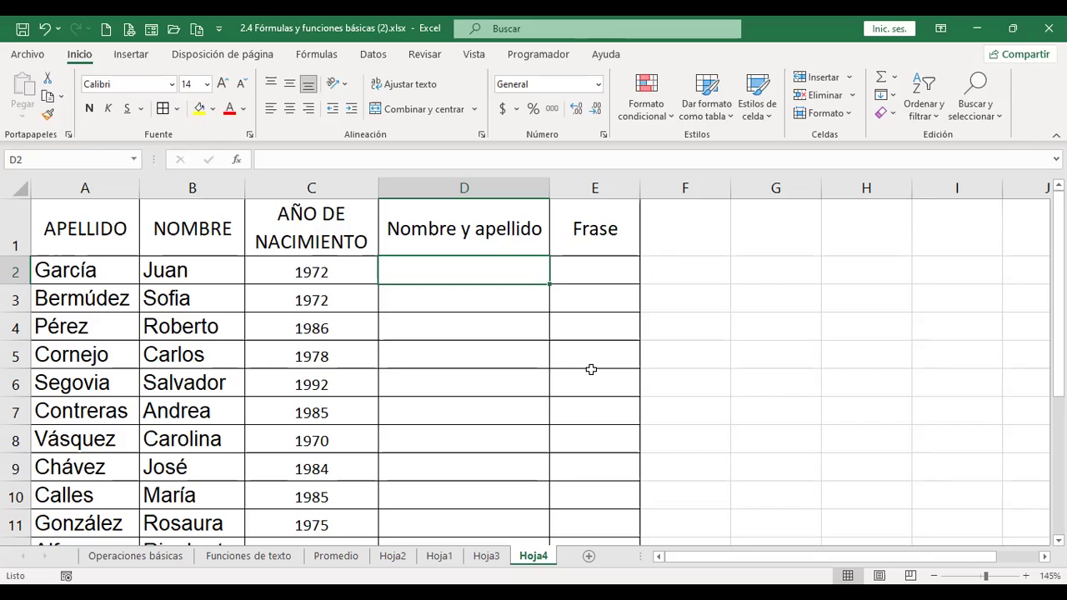
# - Start a name-joining formula in D2, then cancel the unfinished attempt
pyautogui.write('+')
pyautogui.press('Left')
pyautogui.press('Left')
pyautogui.press('Left')
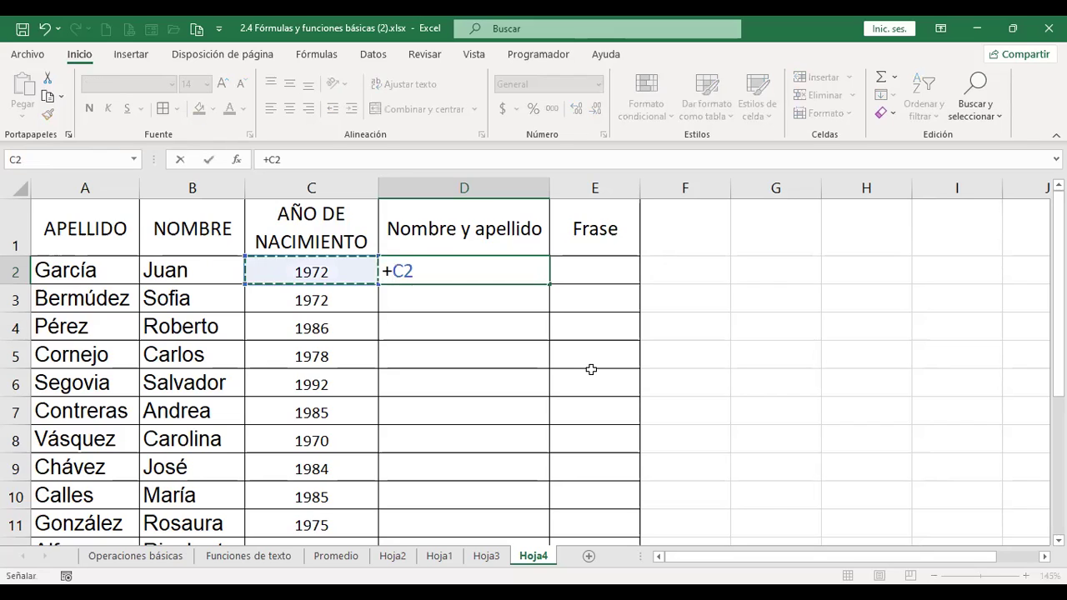
pyautogui.write('&')
pyautogui.press('Left')
pyautogui.press('Left')
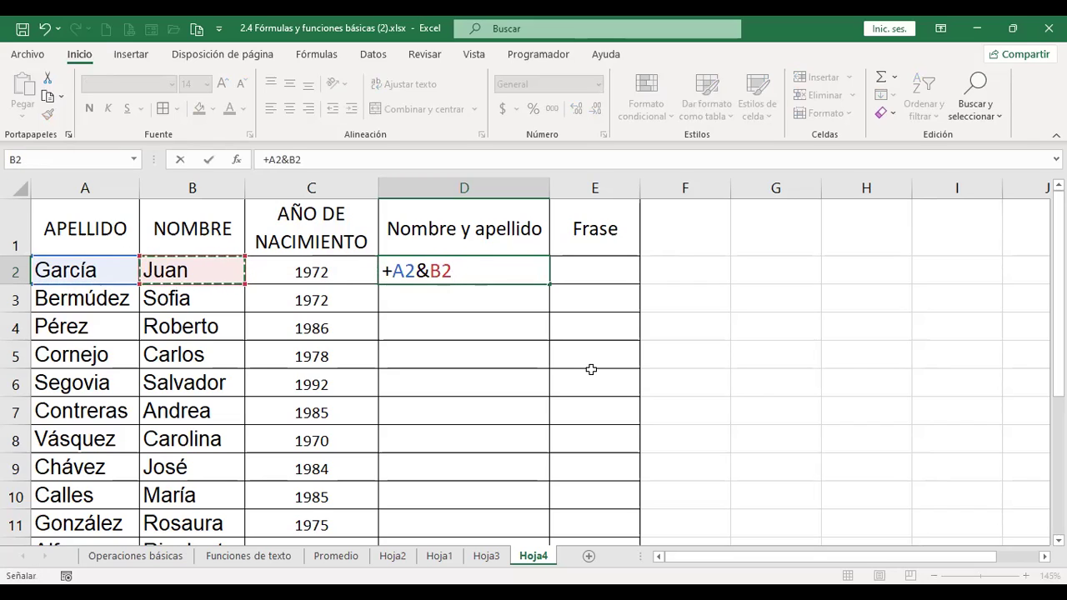
pyautogui.press('Escape')
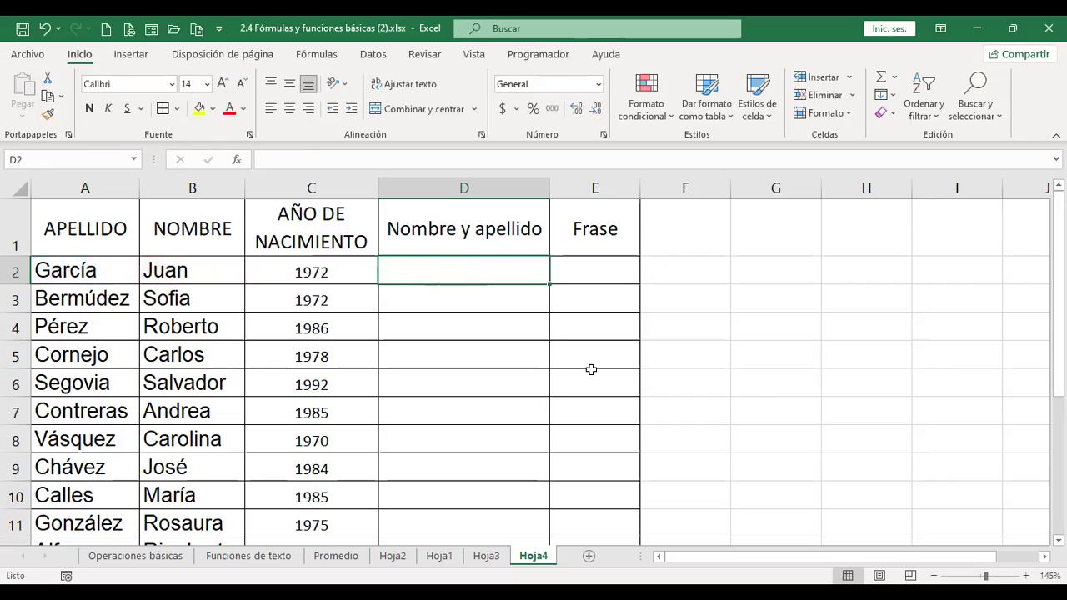
# - Enter =+B2&A2 in D2 to join first name and surname without a space
pyautogui.write('+')
pyautogui.press('Left')
pyautogui.press('Left')
pyautogui.press('Left')
pyautogui.press('Right')
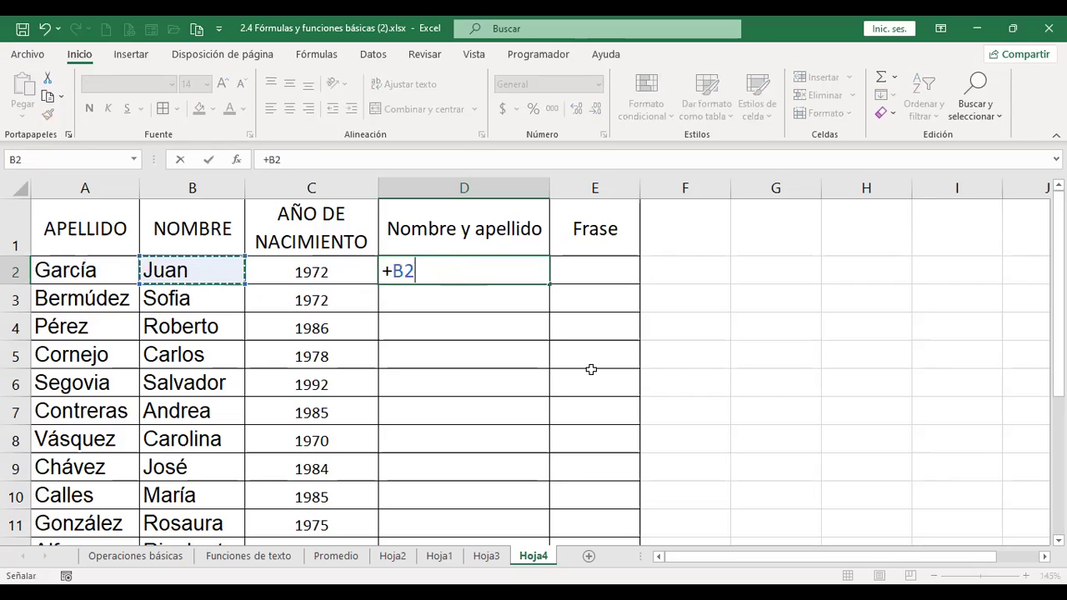
pyautogui.write('&')
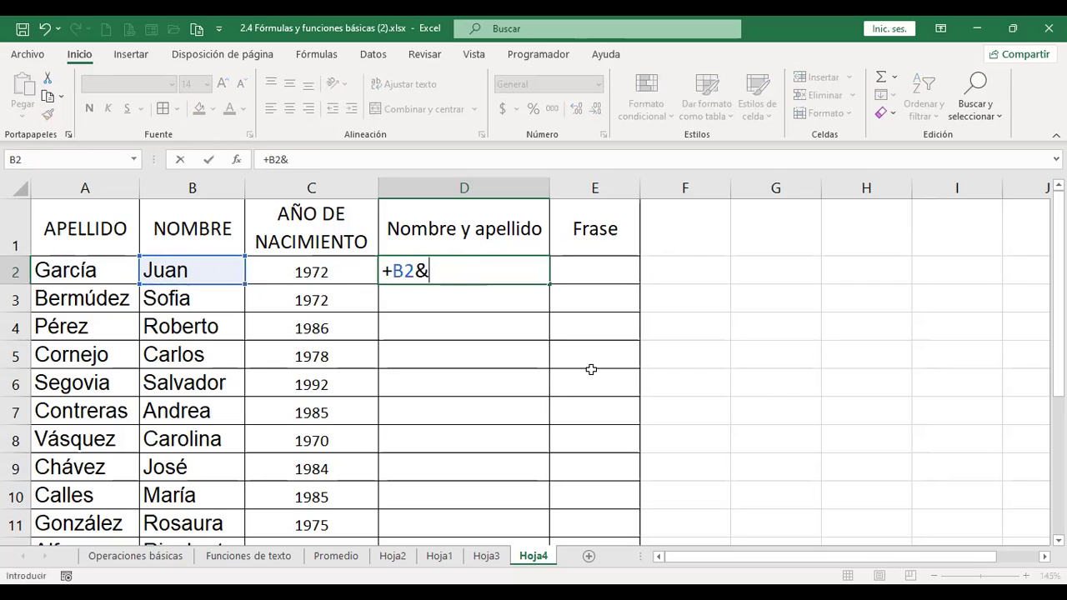
pyautogui.press('Left')
pyautogui.press('Left')
pyautogui.press('Left')
pyautogui.hotkey('ctrl', 'Return')
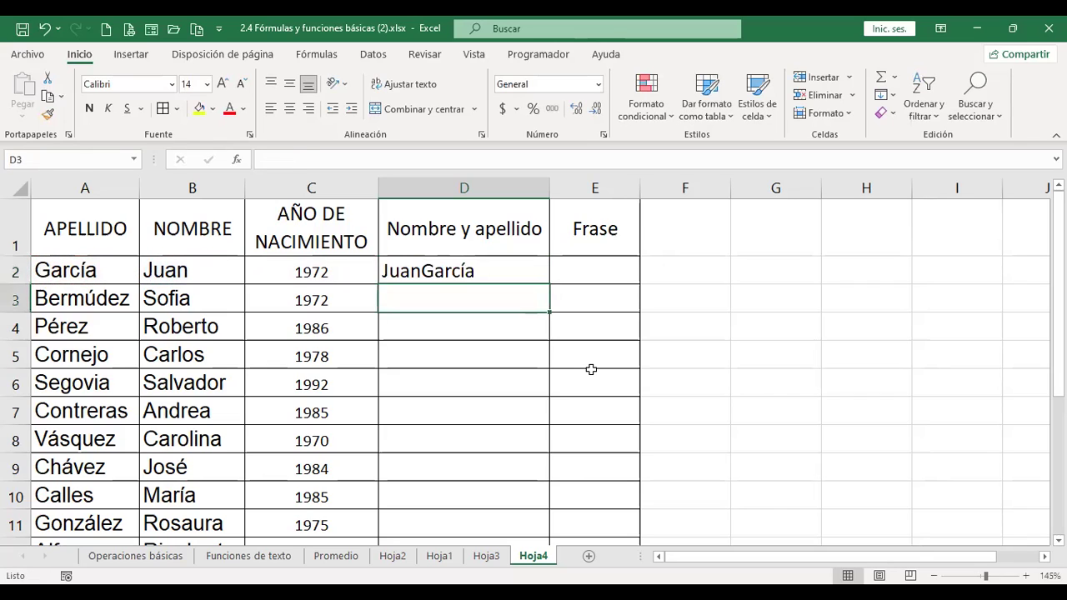
pyautogui.press('F2')
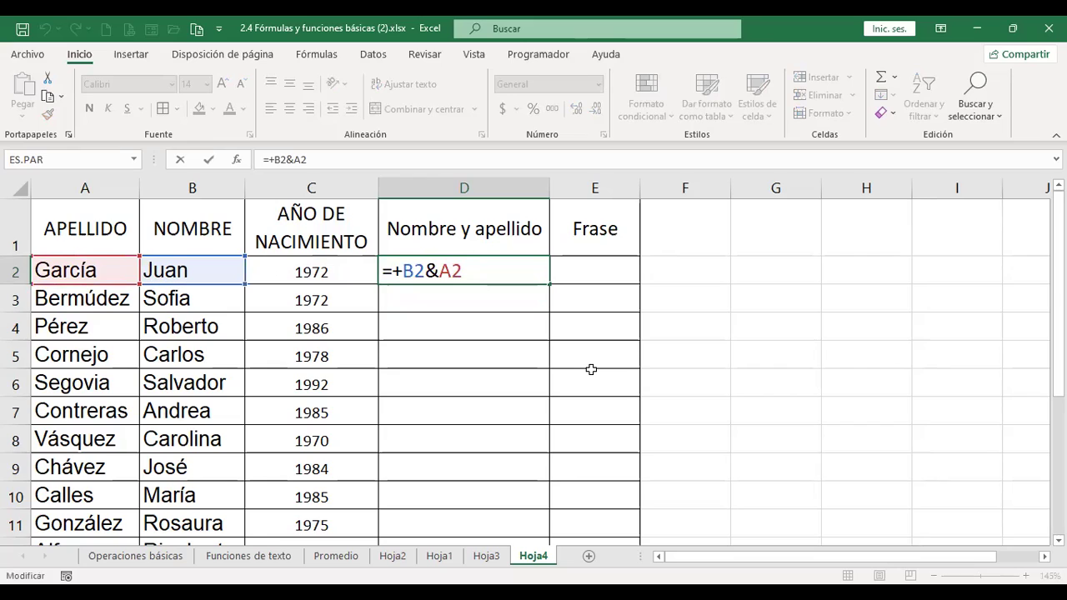
pyautogui.press('Left')
pyautogui.press('Left')
pyautogui.press('Left')
pyautogui.press('Return')
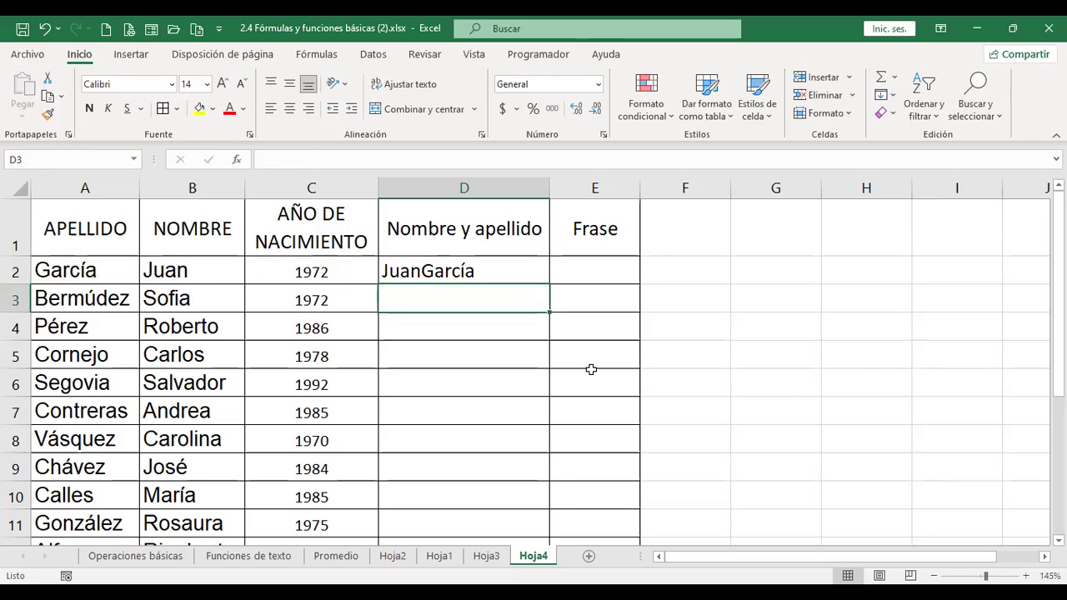
# - Change D2's formula to =+B2&" "&A2 so a space separates the names
pyautogui.press('F2')
pyautogui.press('Up')
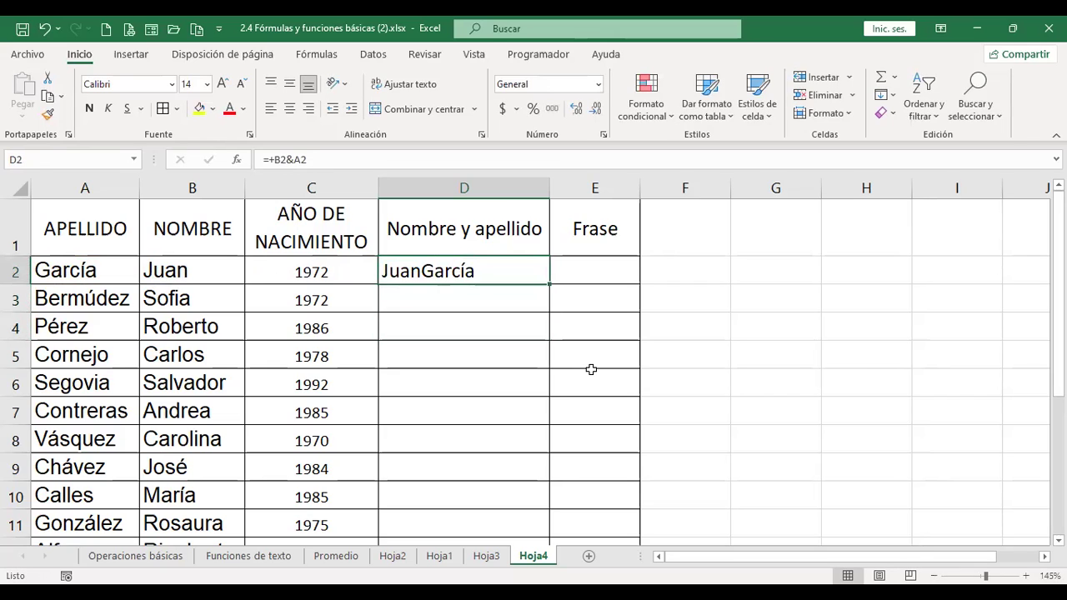
pyautogui.press('F2')
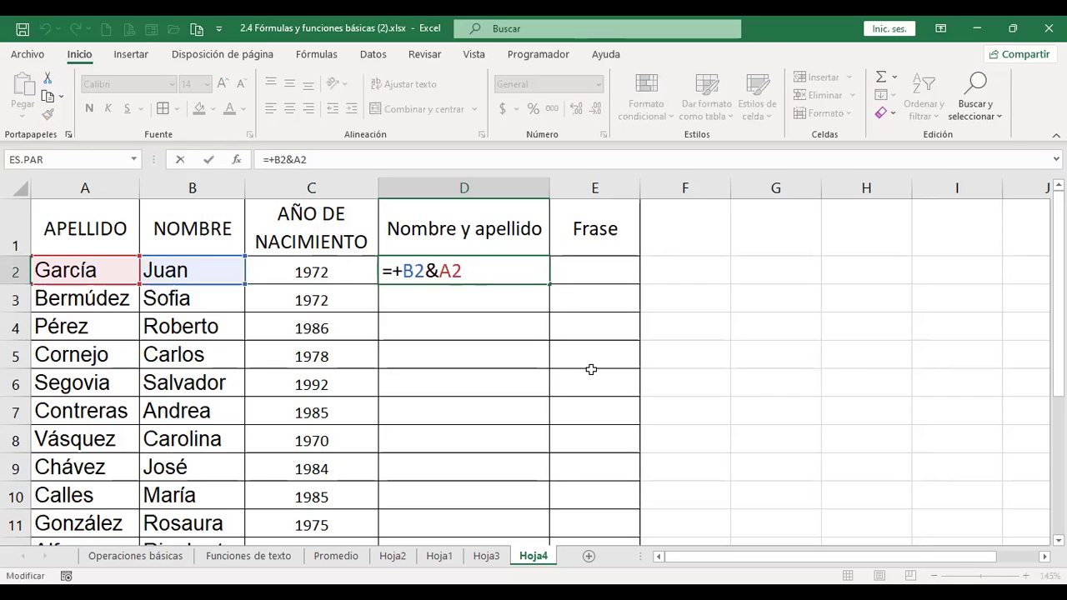
pyautogui.press('Left')
pyautogui.press('Left')
pyautogui.press('Left')
pyautogui.press('Left')
pyautogui.press('Right')
pyautogui.write('" "')
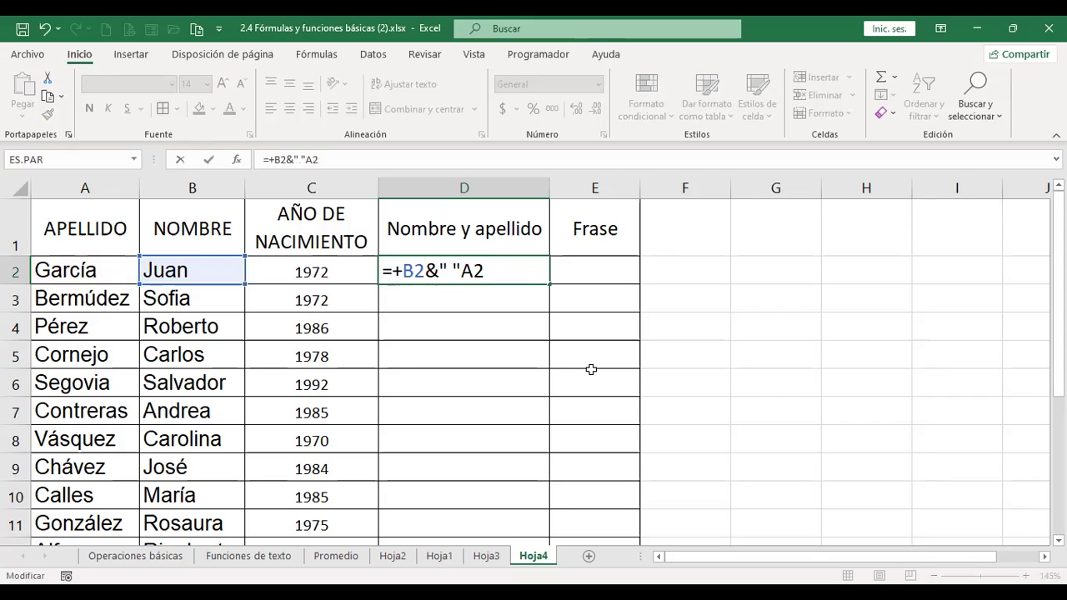
pyautogui.write('&')
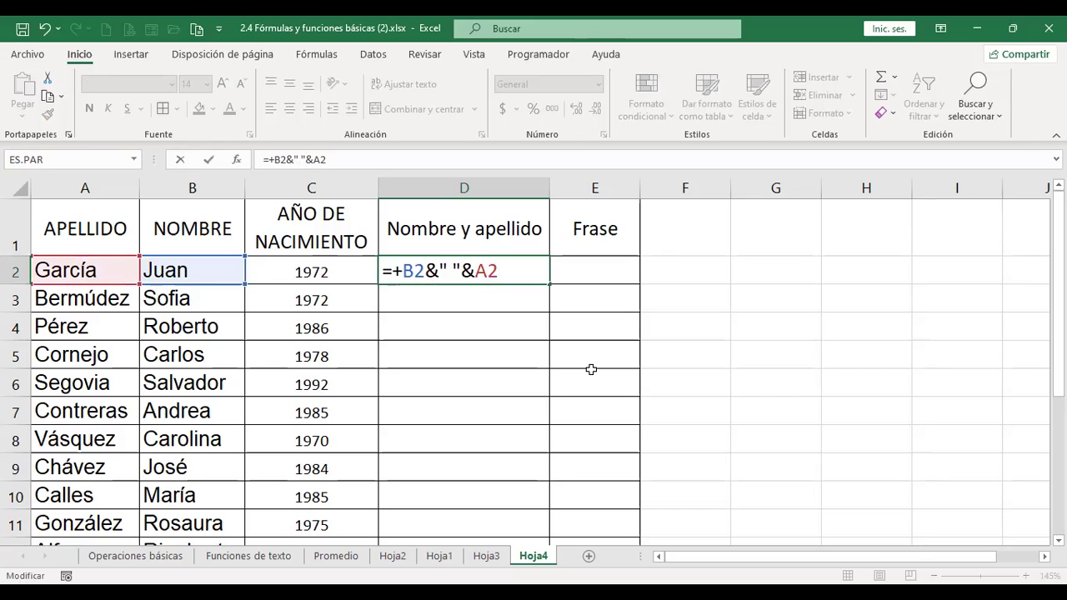
pyautogui.press('Return')
pyautogui.press('Up')
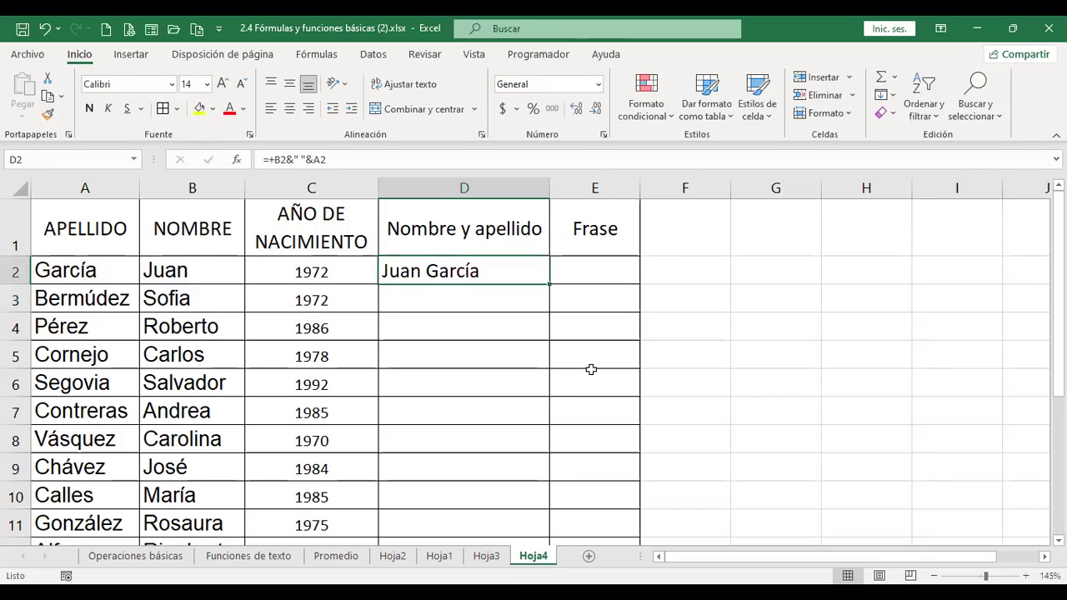
pyautogui.press('F2')
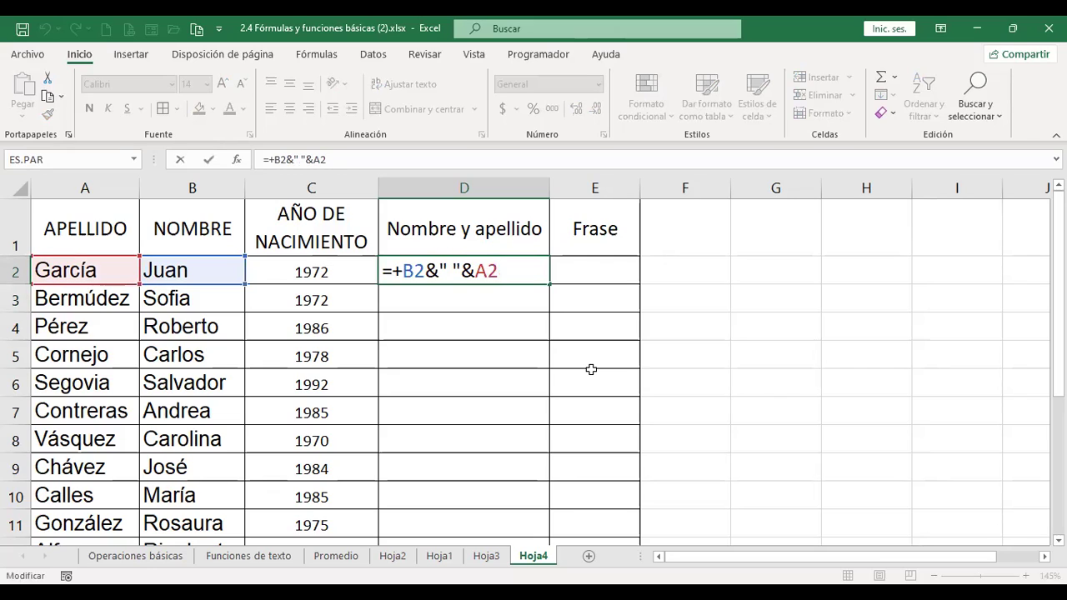
pyautogui.press('Return')
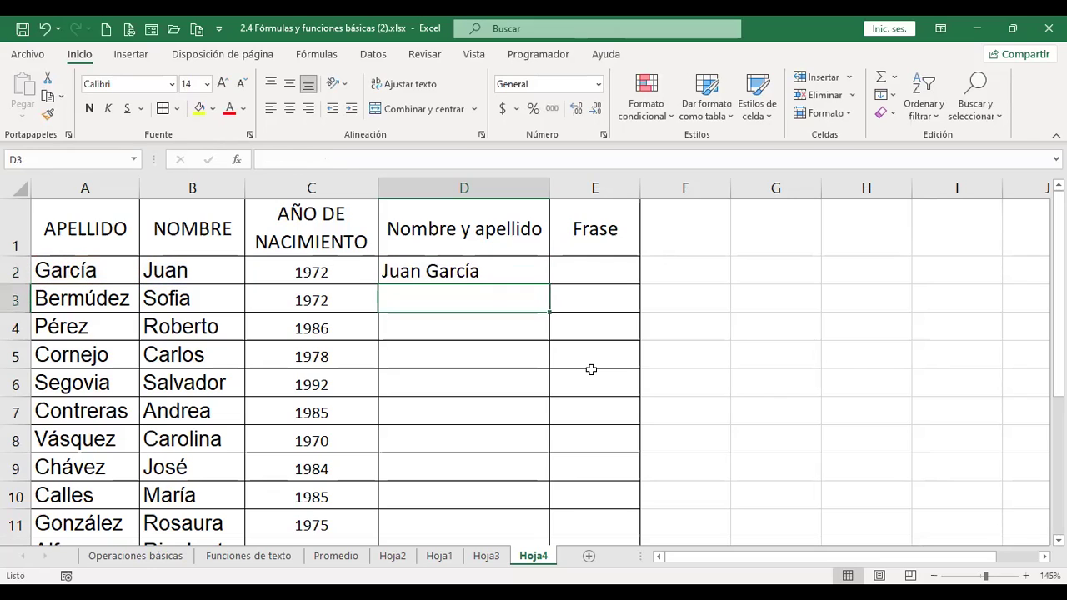
pyautogui.press('Up')
pyautogui.press('Right')
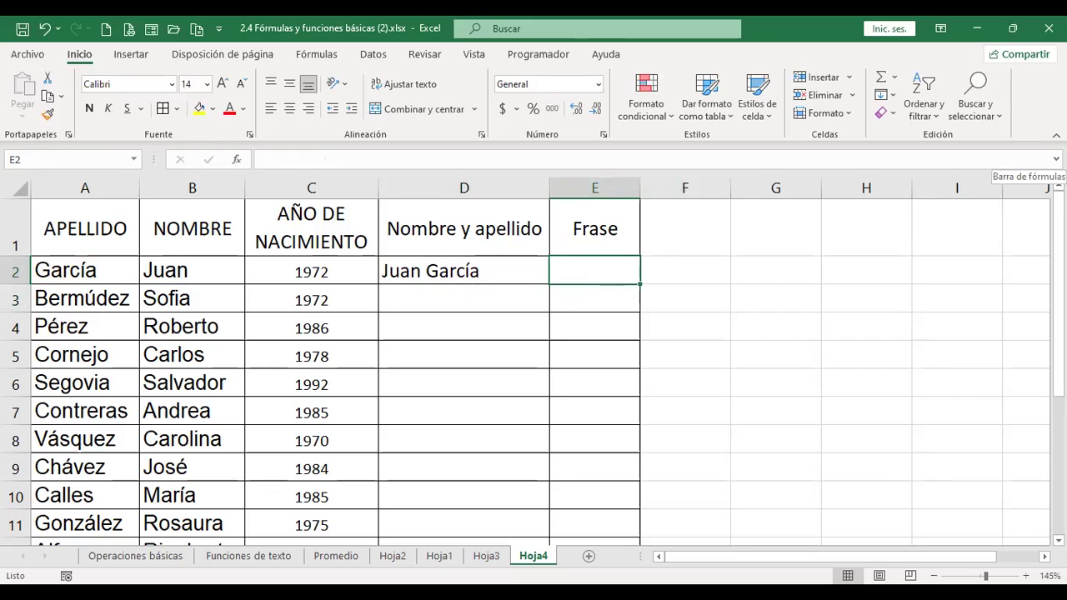
# - Enter =+D2&" "&nació el año&C2 in E2, which returns the #¿NOMBRE? error
pyautogui.write('+')
pyautogui.press('Left')
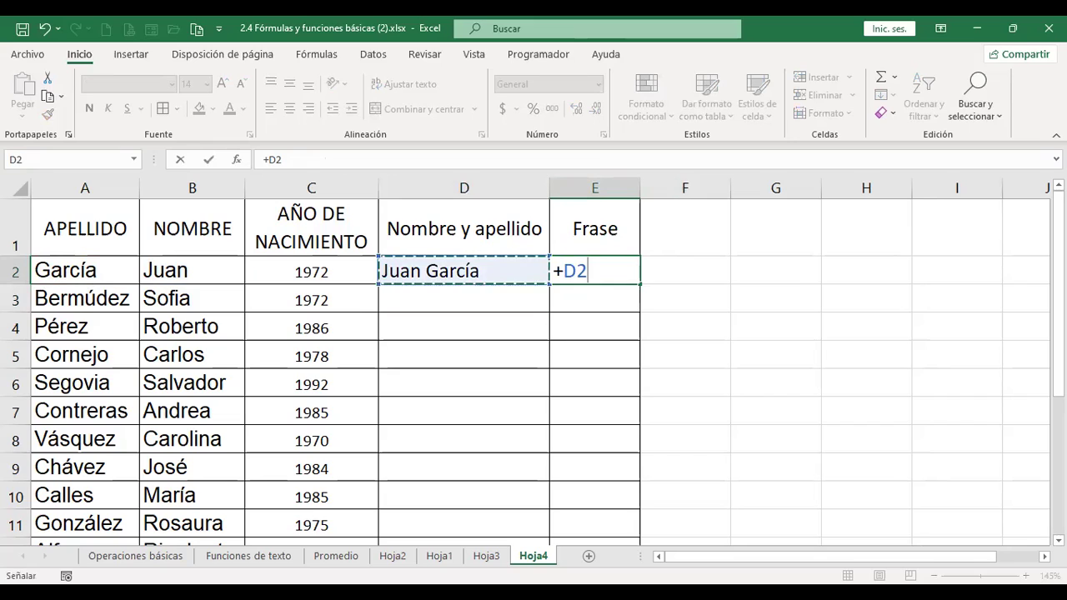
pyautogui.write('&')
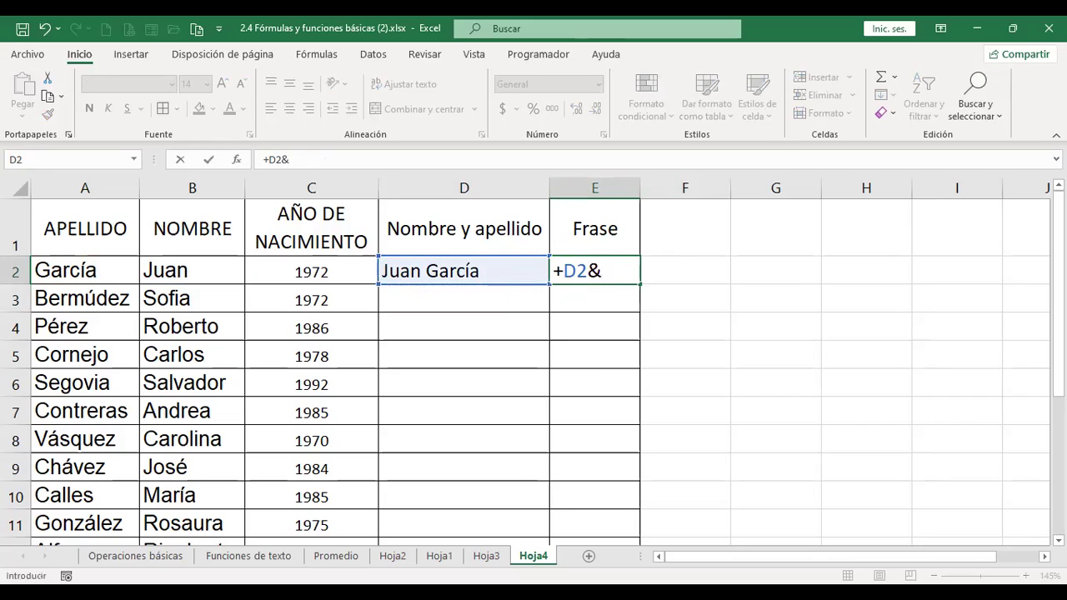
pyautogui.write('" "&')
pyautogui.write('nació')
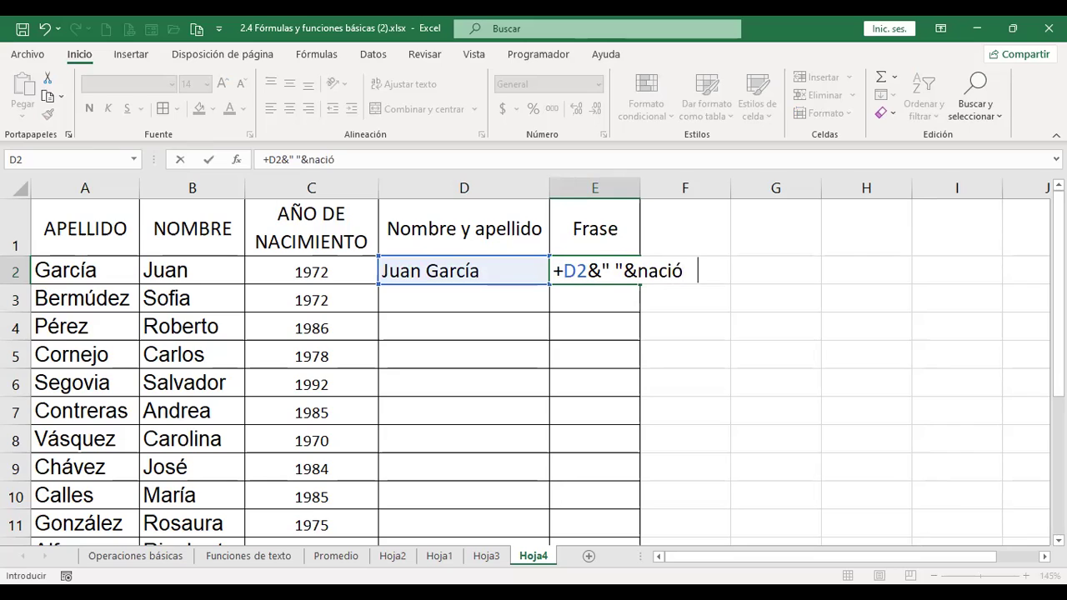
pyautogui.write(' el año')
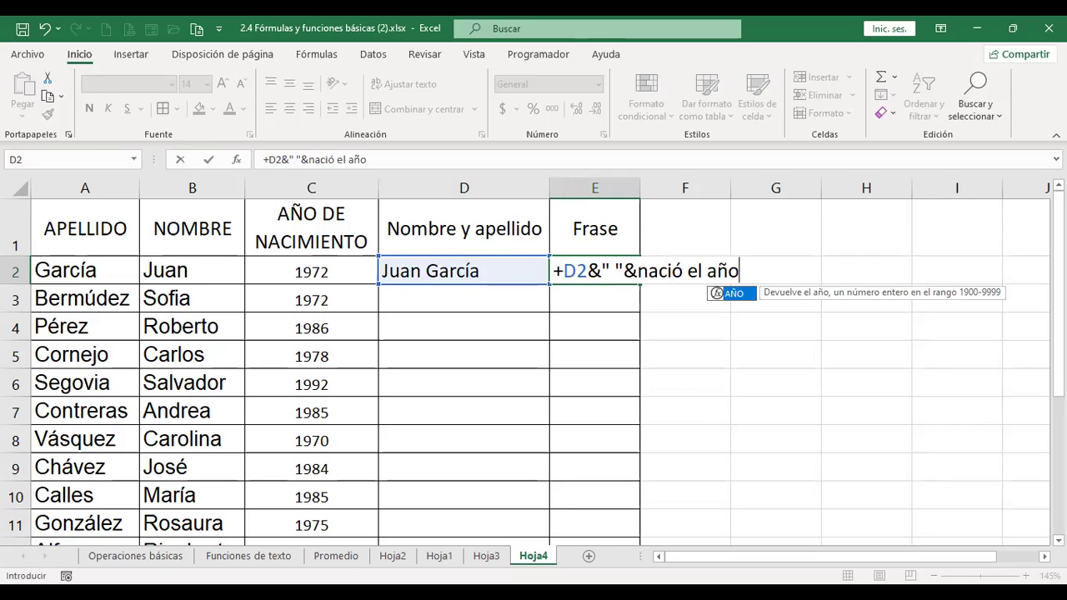
pyautogui.write('&')
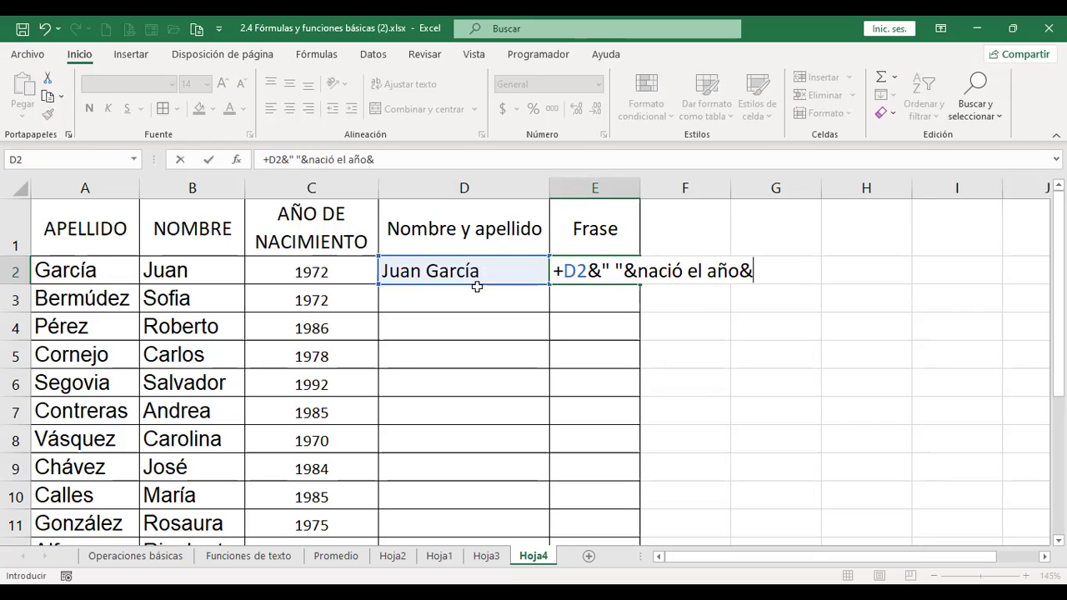
pyautogui.click(342, 272)
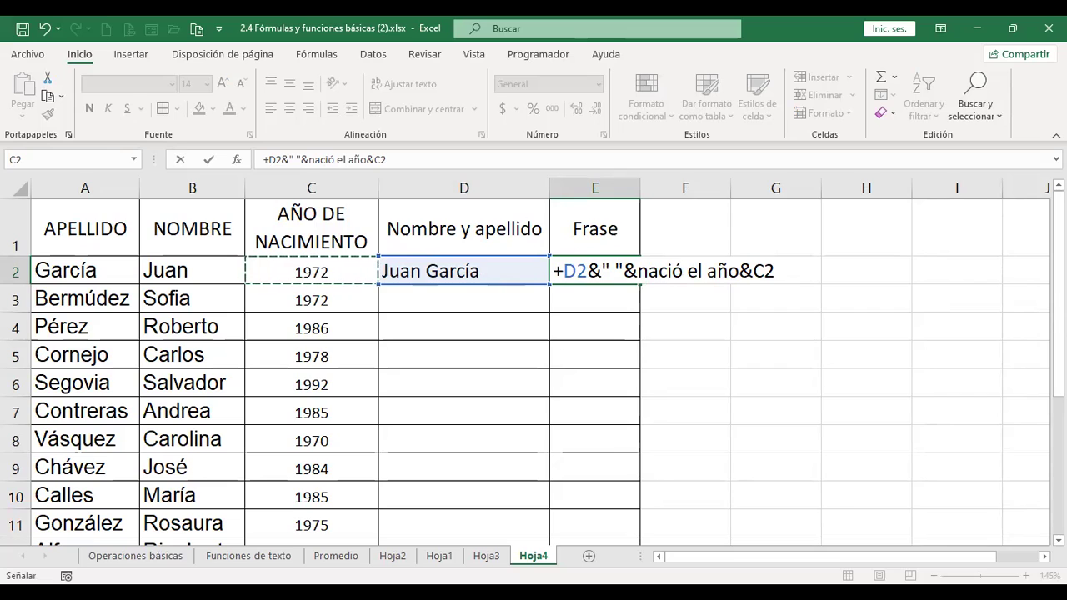
pyautogui.press('Return')
pyautogui.click(610, 270)
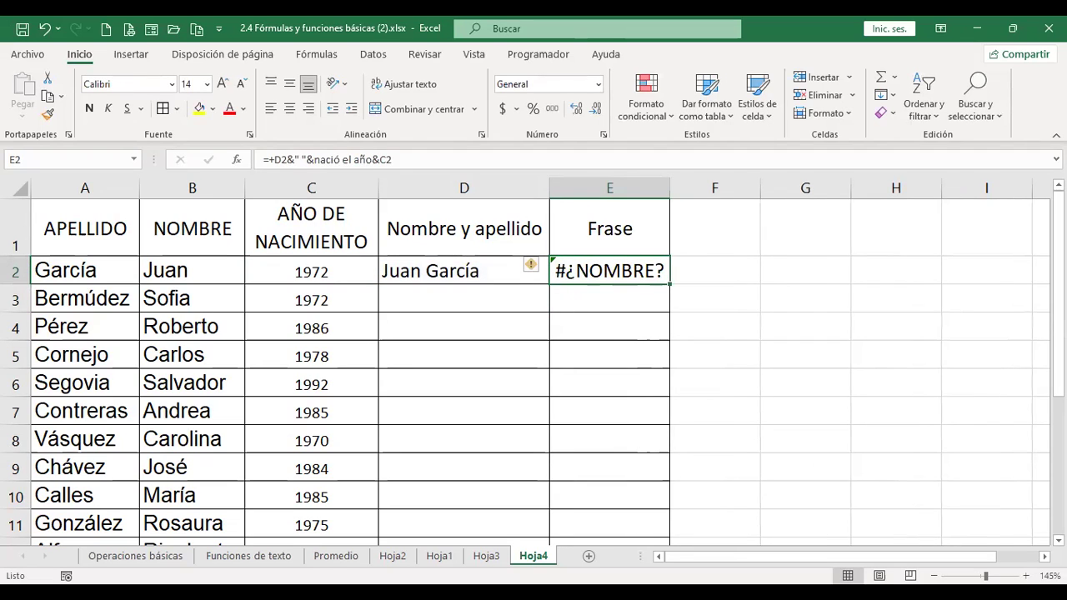
# - Wrap nació el año in quotation marks within E2's formula
pyautogui.press('F2')
pyautogui.press('Left')
pyautogui.press('Left')
pyautogui.press('Left')
pyautogui.press('Left')
pyautogui.press('Left')
pyautogui.press('Left')
pyautogui.press('Left')
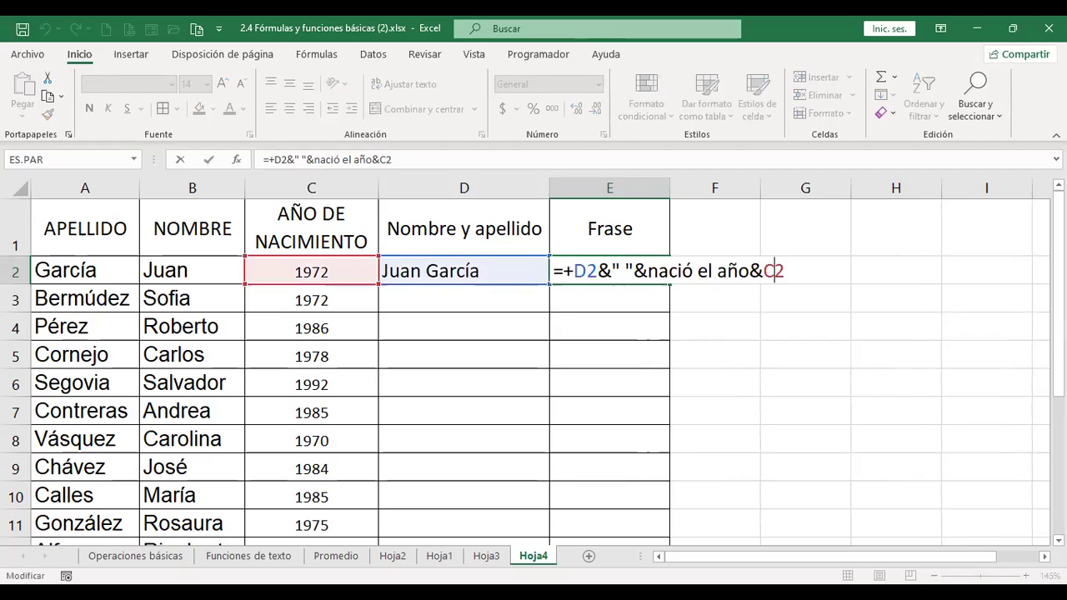
pyautogui.press('Left')
pyautogui.press('Left')
pyautogui.press('Left')
pyautogui.press('Left')
pyautogui.press('Left')
pyautogui.press('Left')
pyautogui.press('Left')
pyautogui.press('Left')
pyautogui.write('"')
pyautogui.press('Right')
pyautogui.press('Right')
pyautogui.press('Right')
pyautogui.press('Right')
pyautogui.press('Right')
pyautogui.press('Right')
pyautogui.press('Right')
pyautogui.press('Right')
pyautogui.press('Right')
pyautogui.press('Right')
pyautogui.press('Right')
pyautogui.press('Right')
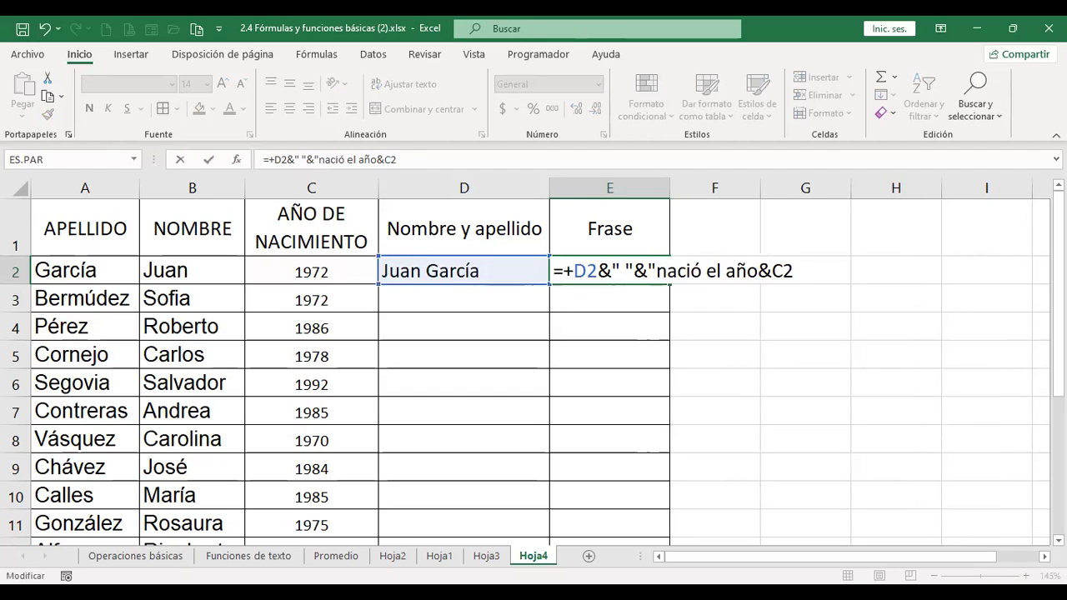
pyautogui.write('"')
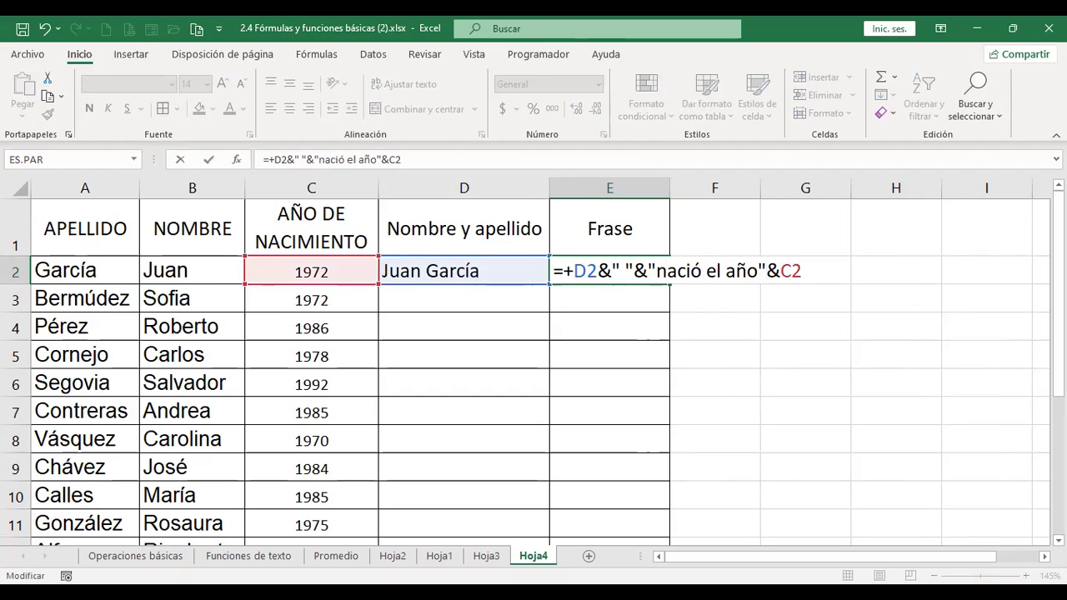
pyautogui.press('Return')
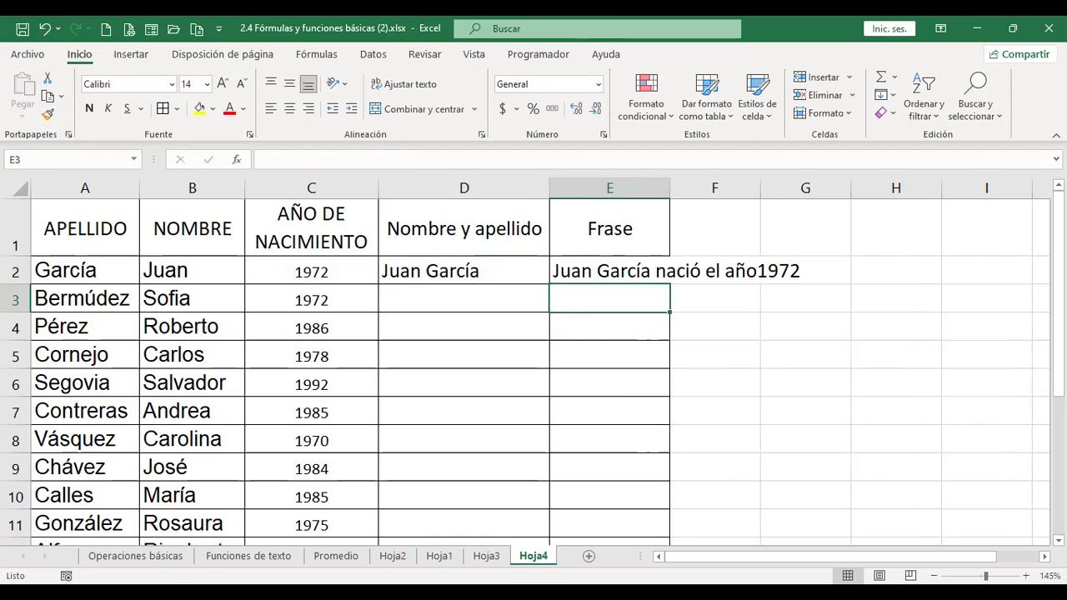
pyautogui.click(609, 270)
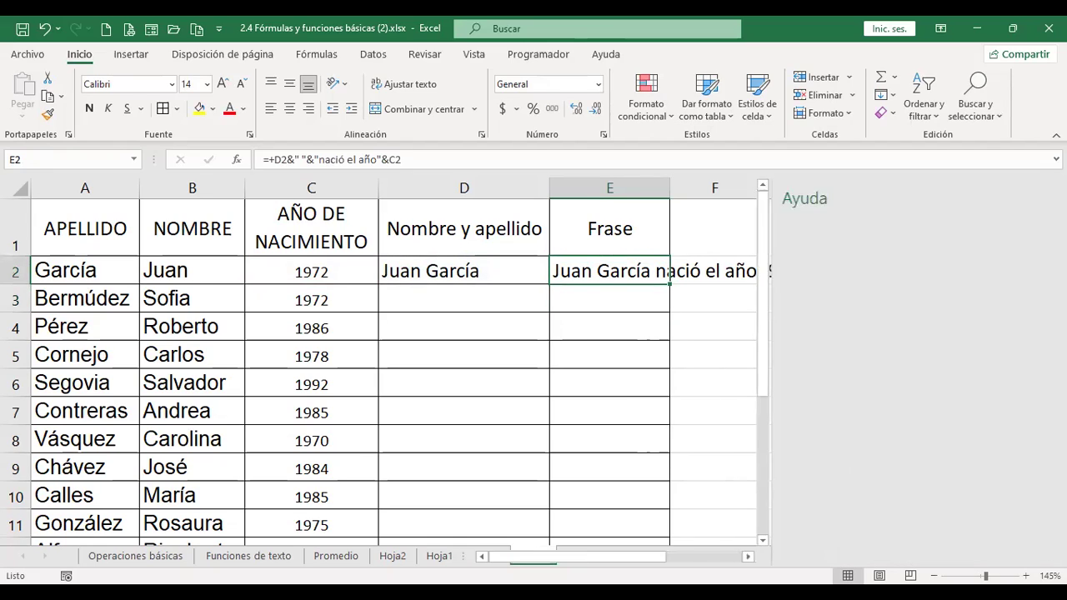
pyautogui.press('F1')
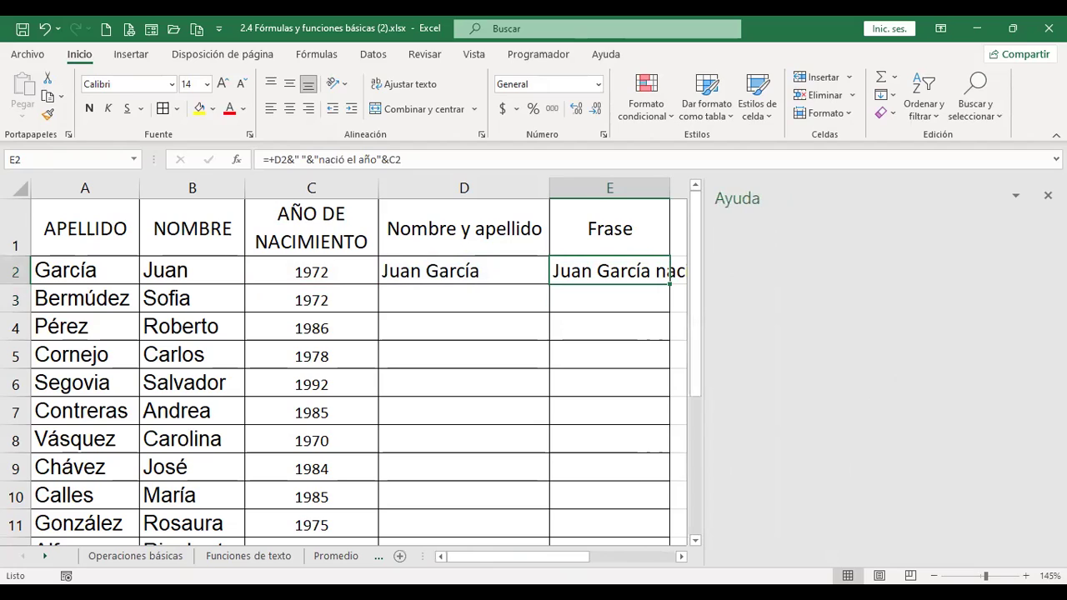
pyautogui.click(1048, 195)
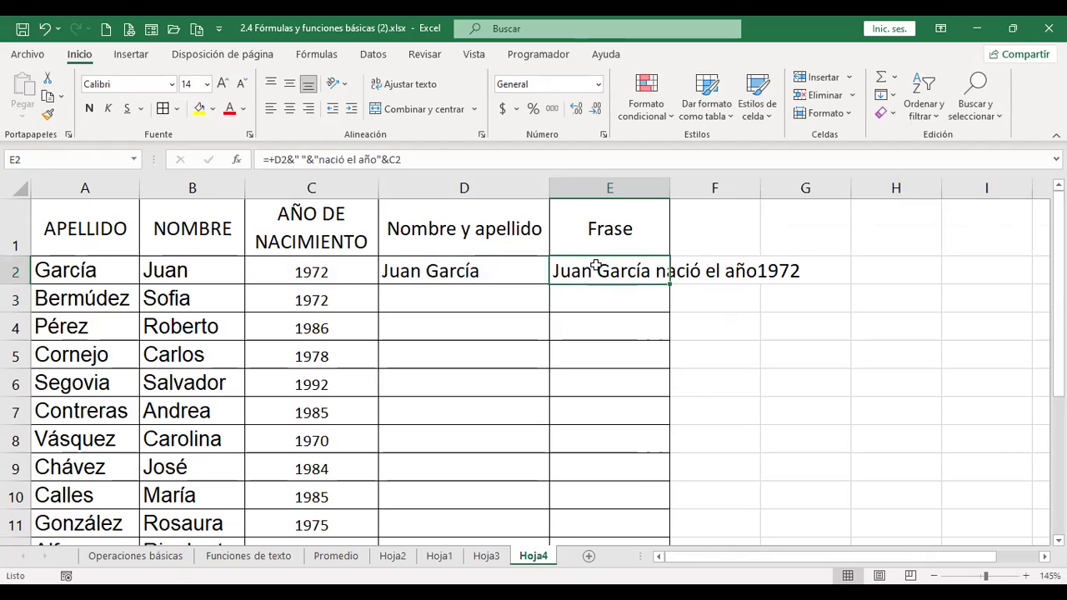
pyautogui.press('F2')
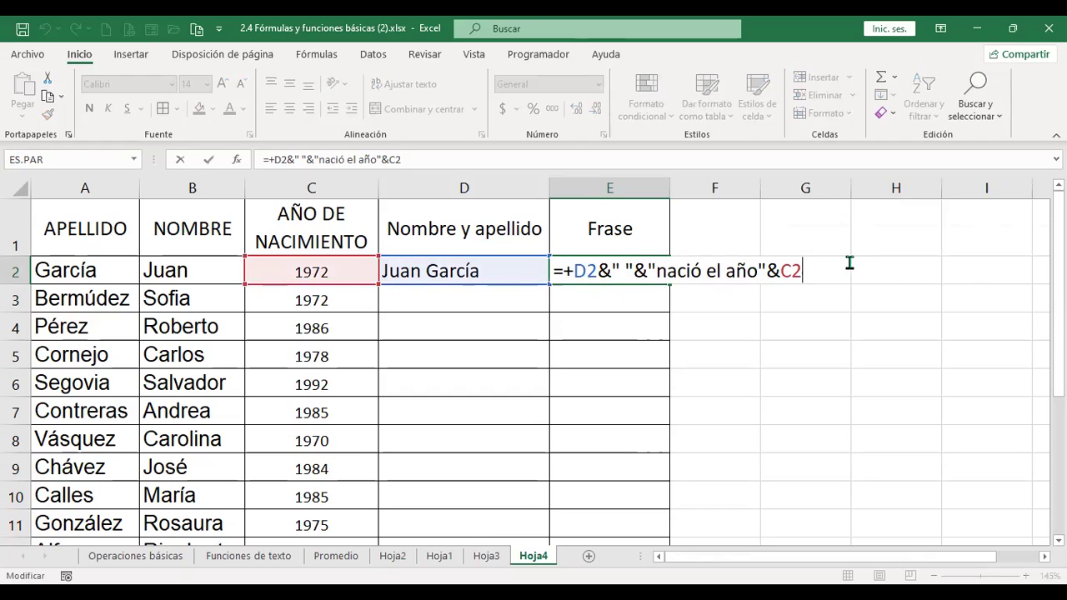
pyautogui.click(775, 269)
pyautogui.write('" "')
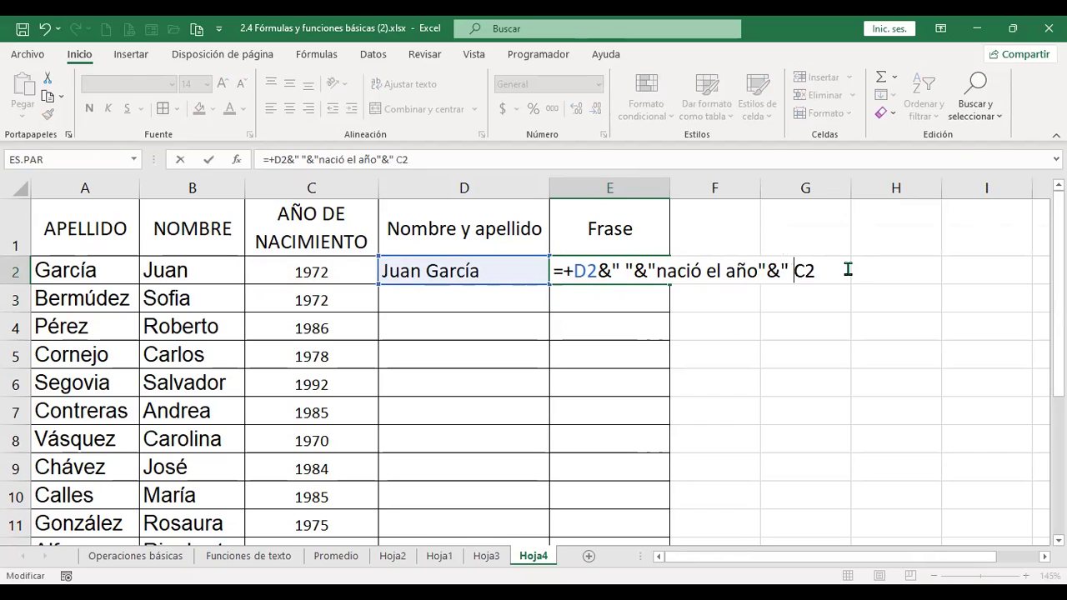
pyautogui.write('&')
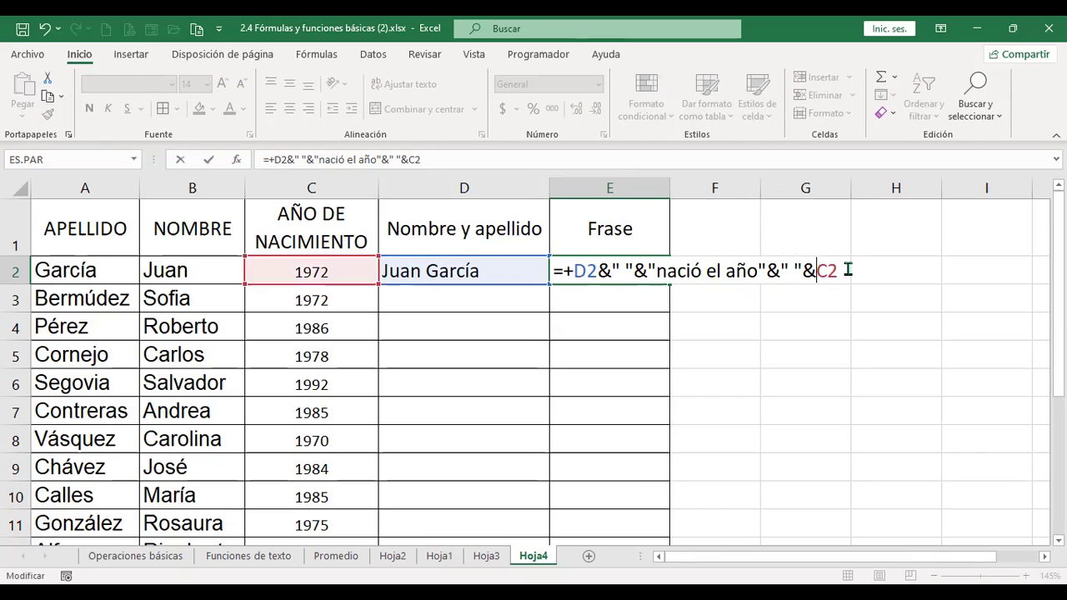
pyautogui.press('Return')
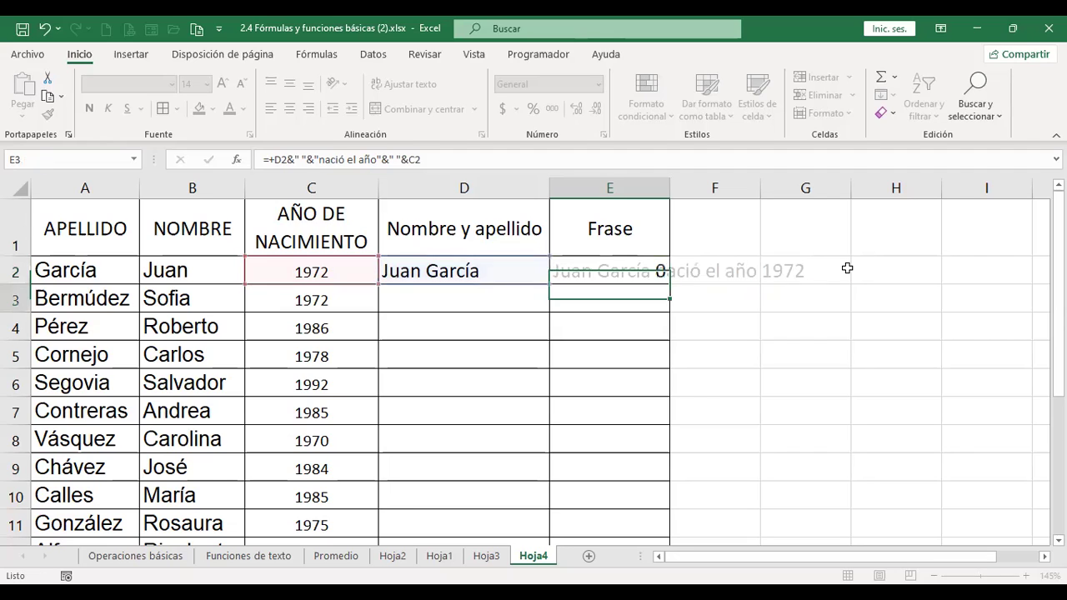
# - Autofit column E and select the formula cells D2:E2
pyautogui.doubleClick(670, 185)
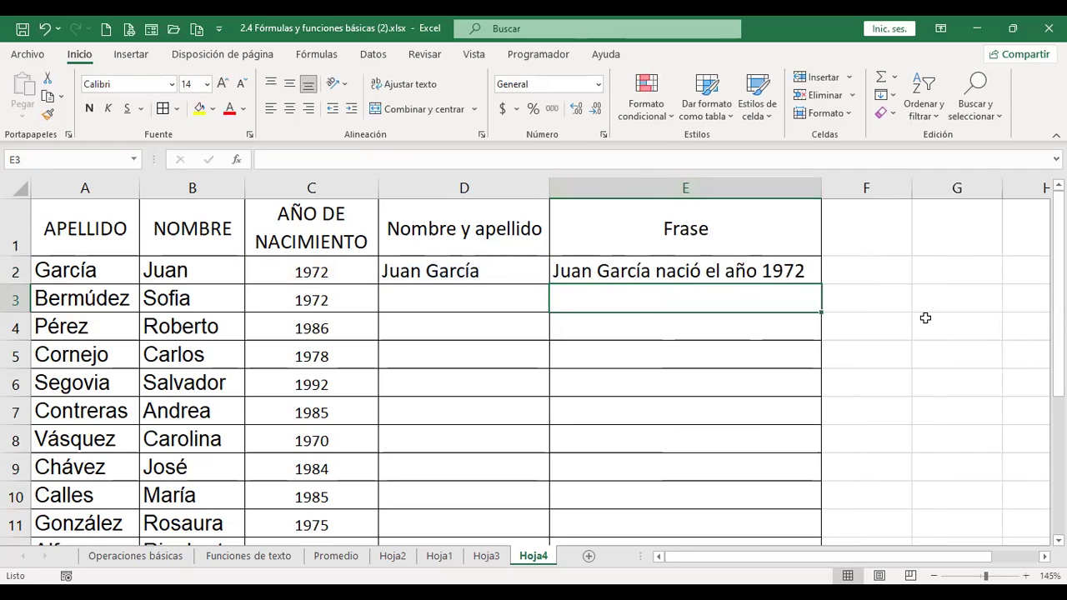
pyautogui.click(471, 261)
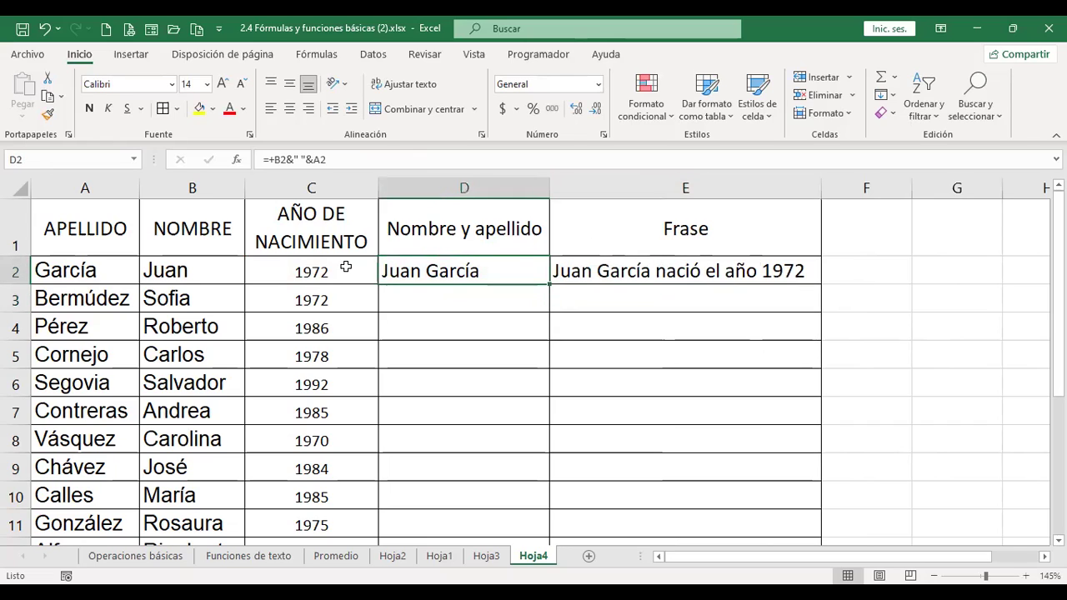
pyautogui.click(677, 263)
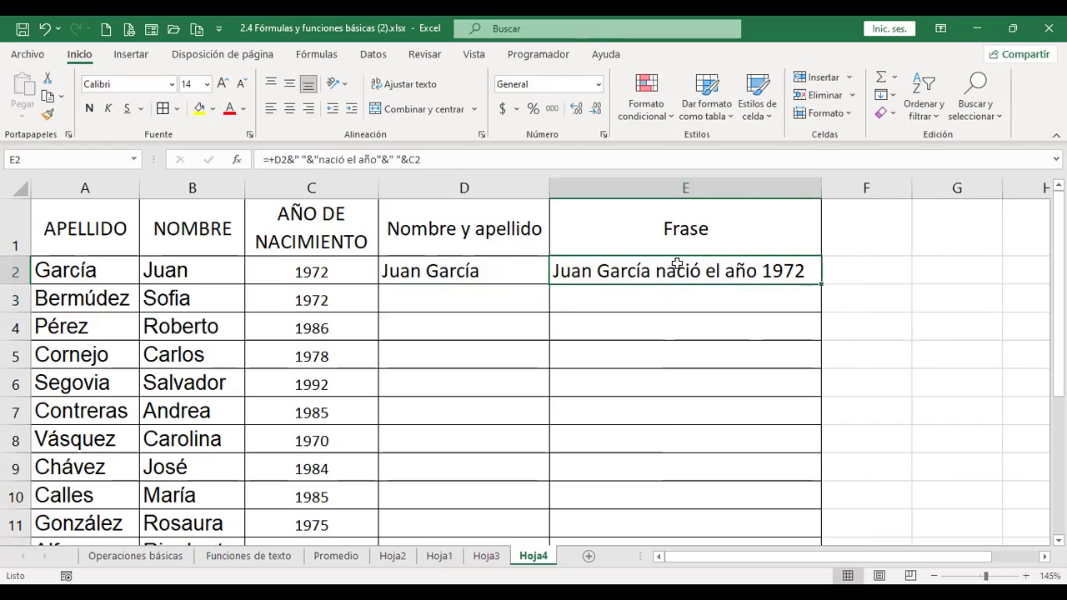
pyautogui.moveTo(500, 271); pyautogui.dragTo(562, 269)
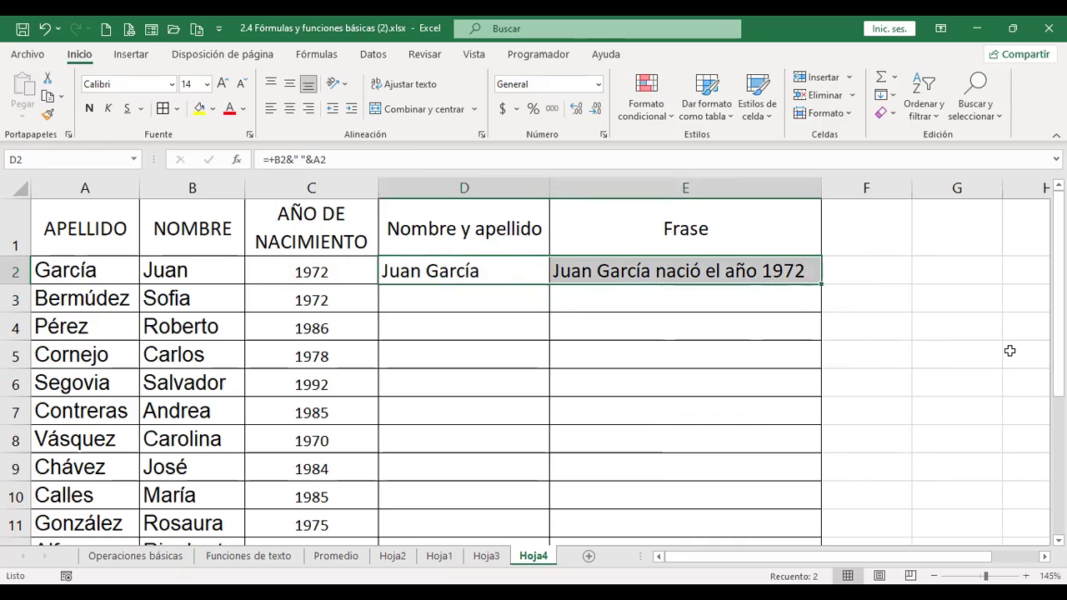
pyautogui.scroll(-1, 821, 285)
pyautogui.scroll(1, 818, 255)
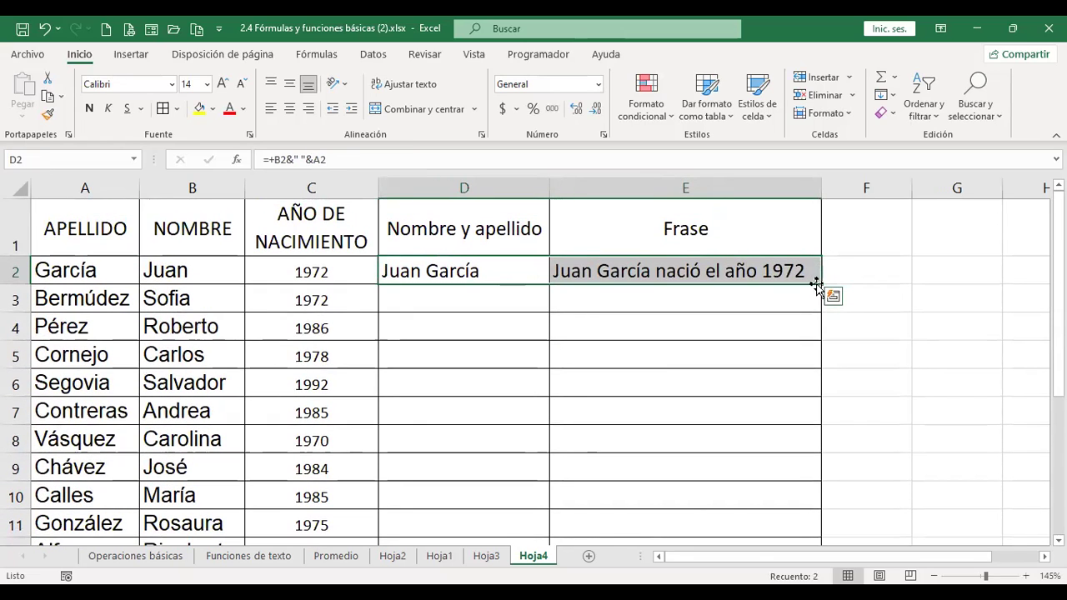
# - Fill D2:E2 down to row 16 and autofit column E for the longest sentence
pyautogui.moveTo(817, 287); pyautogui.dragTo(836, 434)
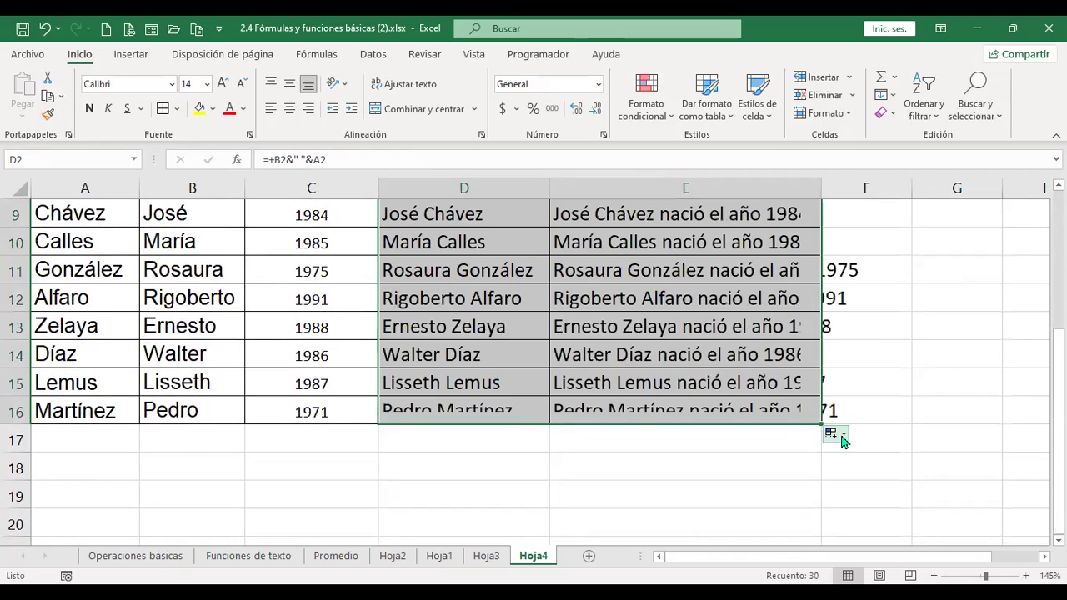
pyautogui.scroll(2, 865, 353)
pyautogui.click(864, 353)
pyautogui.scroll(1, 863, 263)
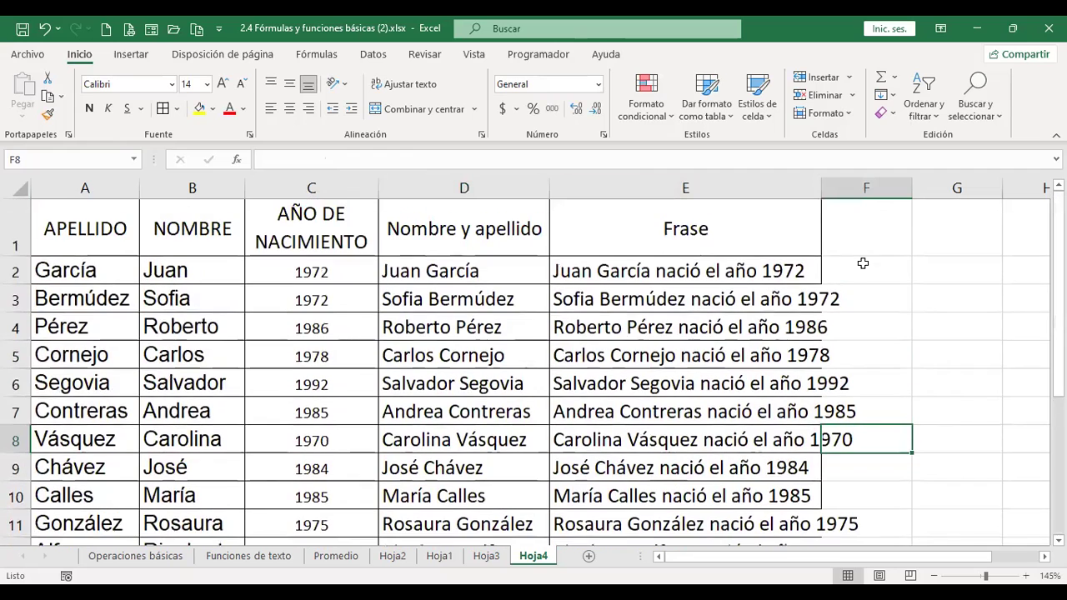
pyautogui.doubleClick(822, 190)
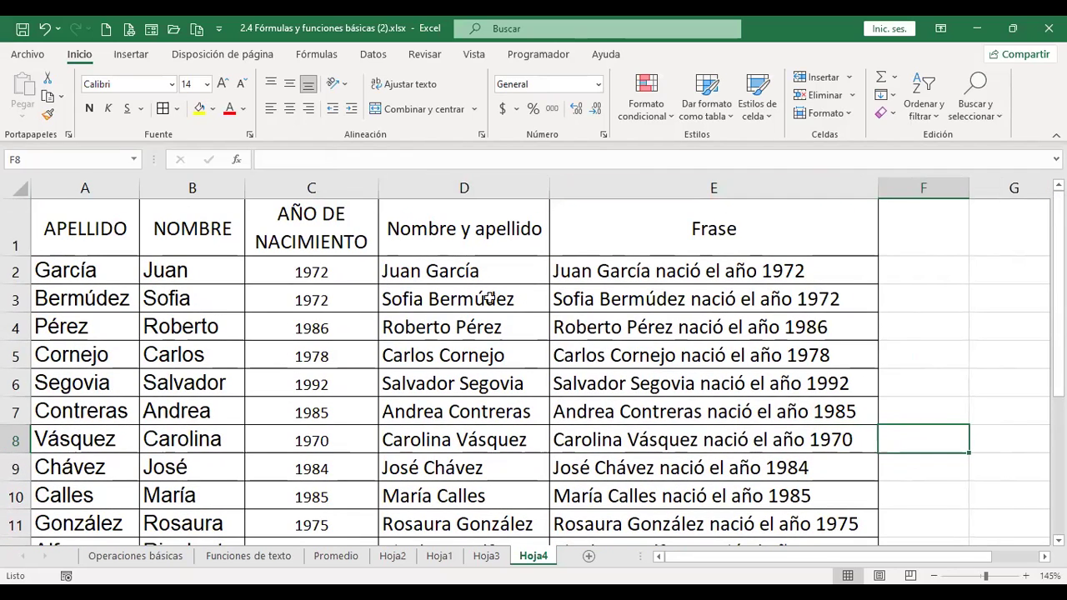
pyautogui.click(448, 299)
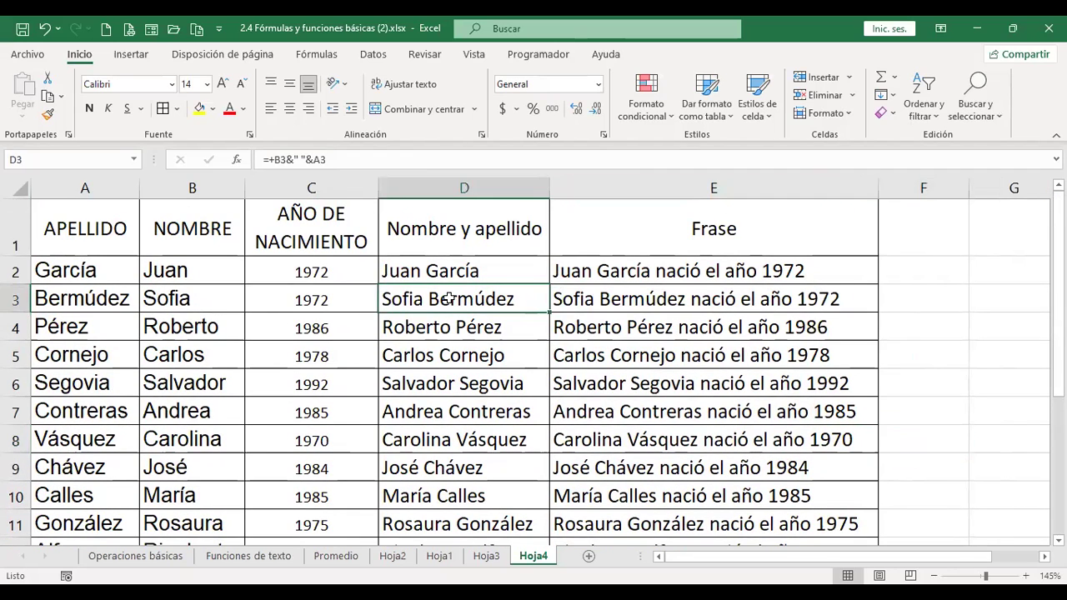
pyautogui.click(738, 298)
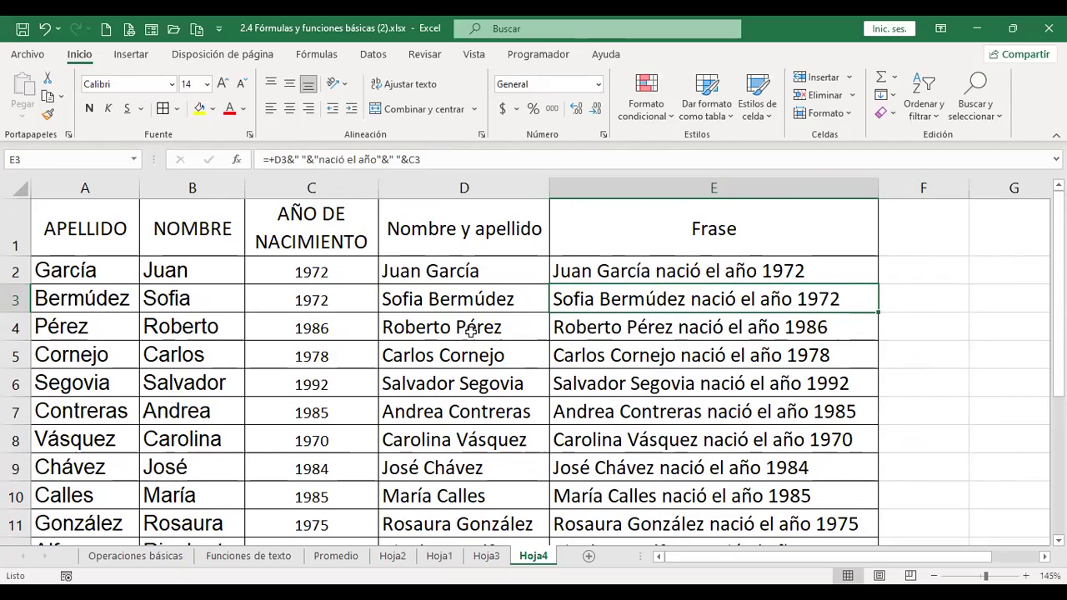
pyautogui.click(650, 328)
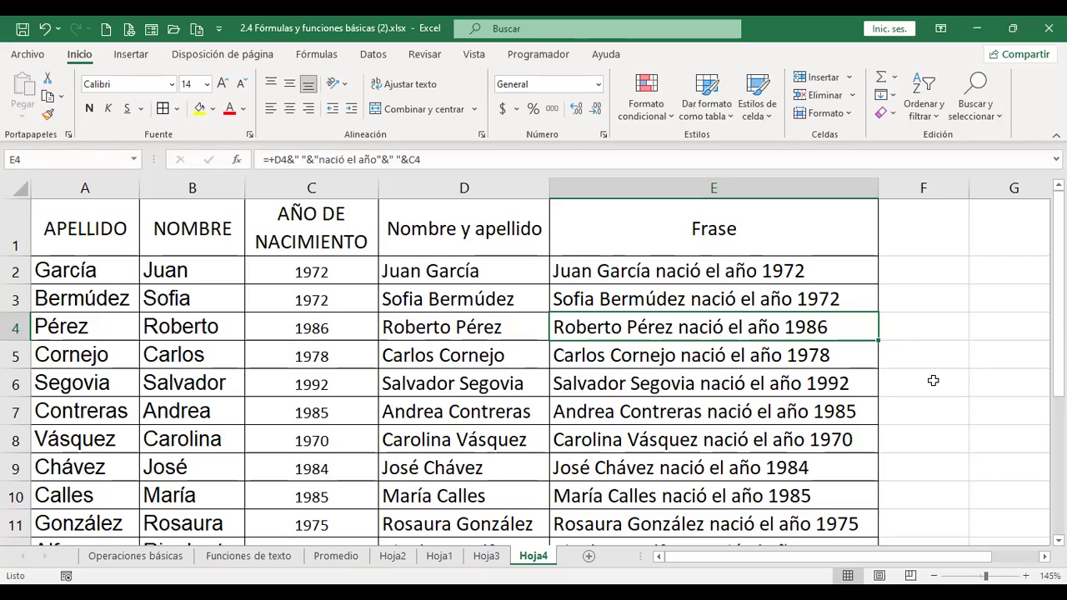
pyautogui.click(898, 465)
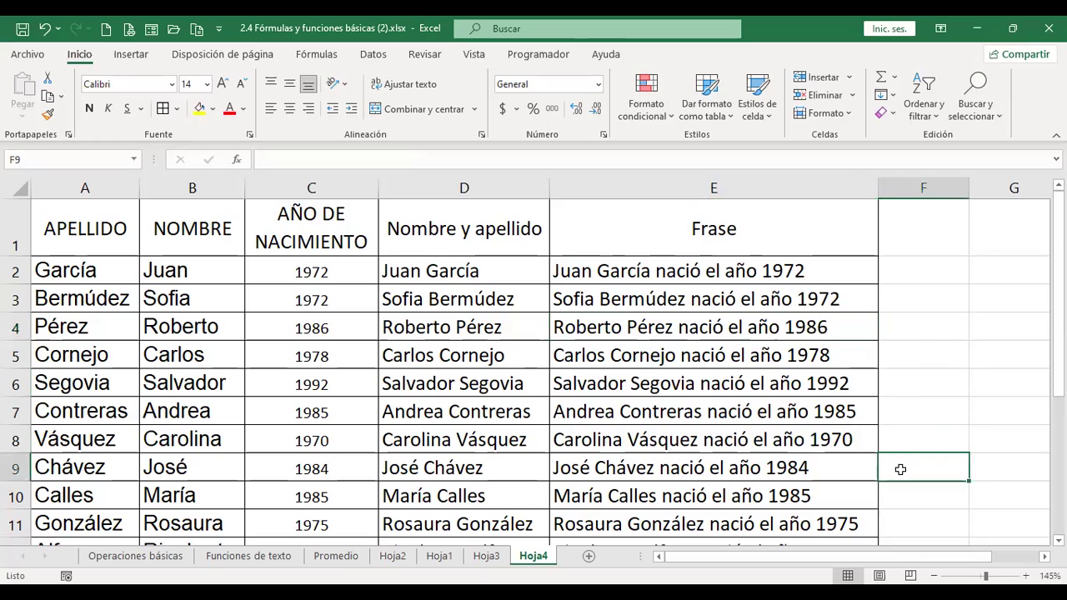